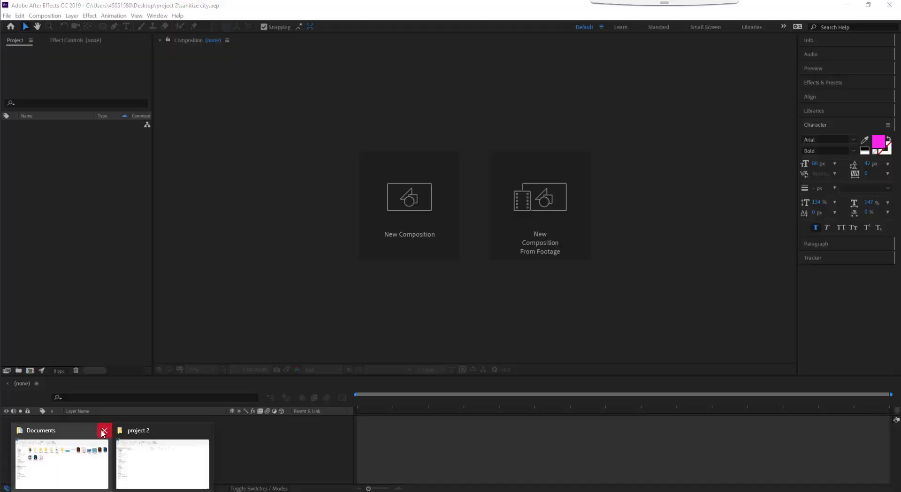
# Drag scene1.ai from the project 2 folder into the Project panel.
pyautogui.click(195, 461)
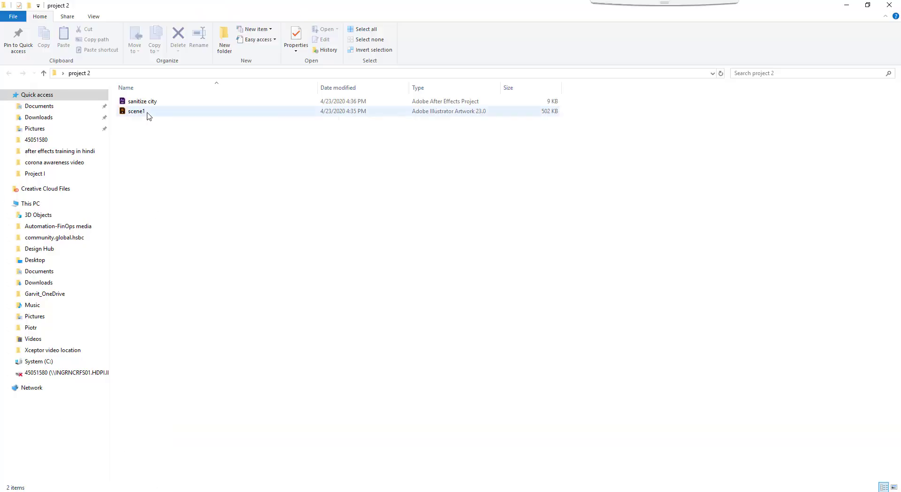
pyautogui.moveTo(147, 113)
pyautogui.mouseDown()
pyautogui.moveTo(185, 418)
pyautogui.moveTo(72, 201)
pyautogui.mouseUp()
# Import scene1 as a composition, open it, and pre-compose grass through building1 into 'front building'.
pyautogui.click(106, 103)
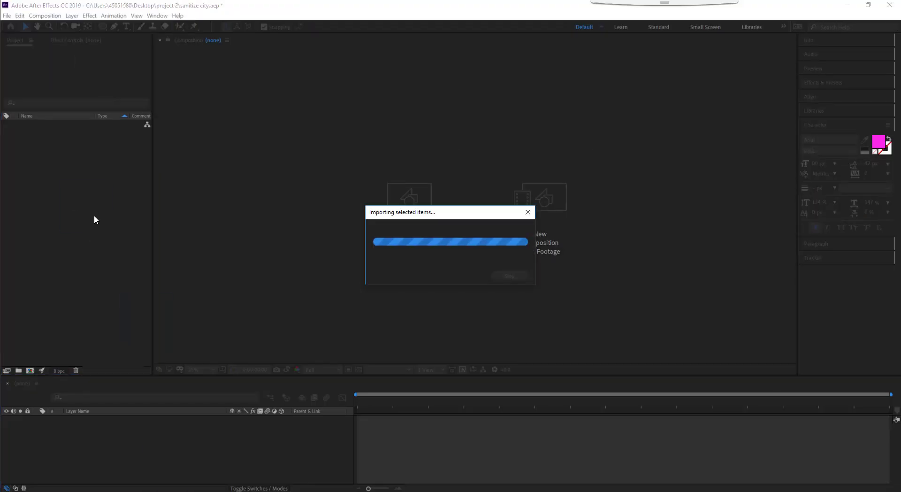
pyautogui.doubleClick(24, 127)
pyautogui.moveTo(135, 375); pyautogui.dragTo(153, 154)
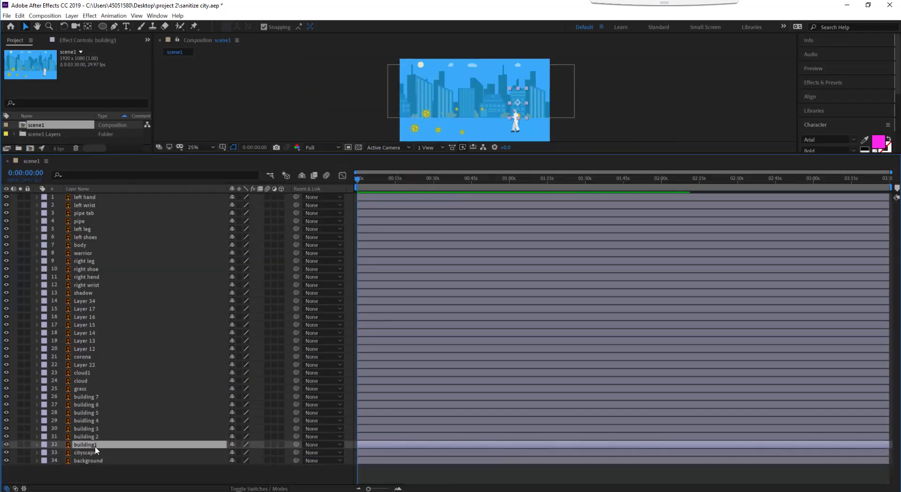
pyautogui.click(95, 429)
pyautogui.click(97, 389)
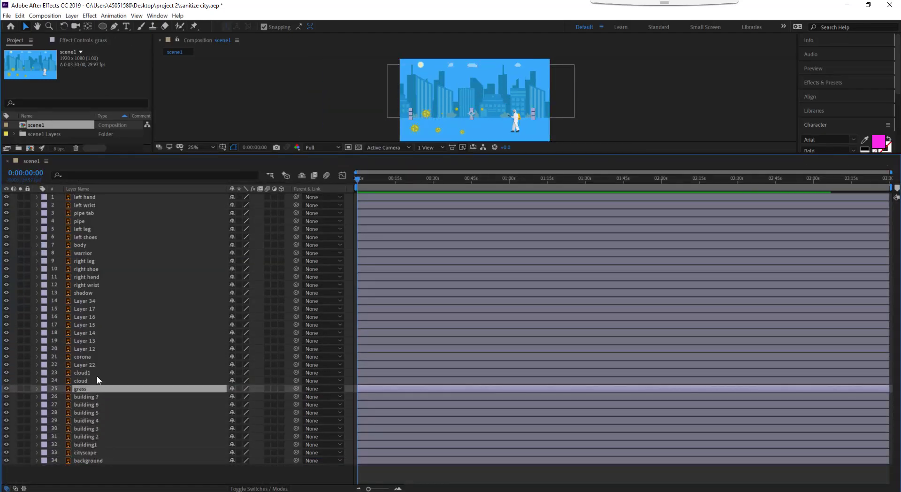
pyautogui.keyDown('shift'); pyautogui.click(101, 444); pyautogui.keyUp('shift')
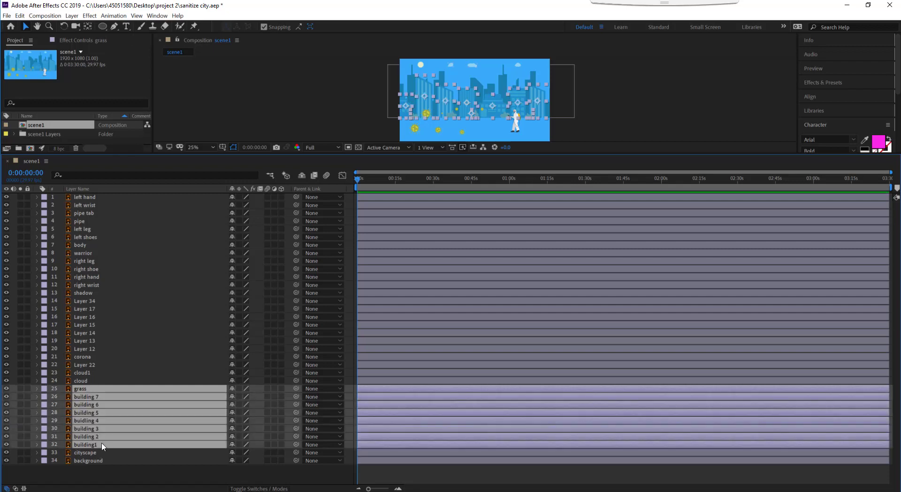
pyautogui.hotkey('ctrl', 'shift', 'c')
pyautogui.write('front building')
pyautogui.click(480, 269)
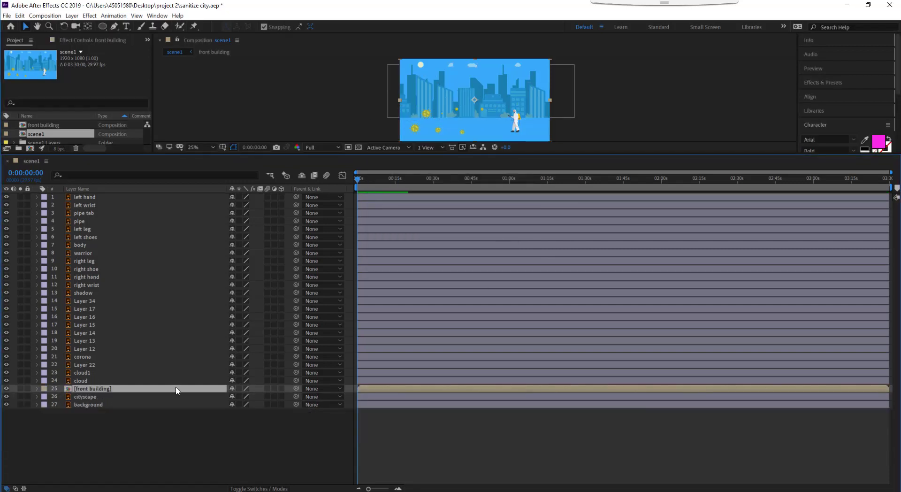
# Rename Layer 22 to 'cloud2'.
pyautogui.click(92, 380)
pyautogui.click(97, 374)
pyautogui.click(105, 366)
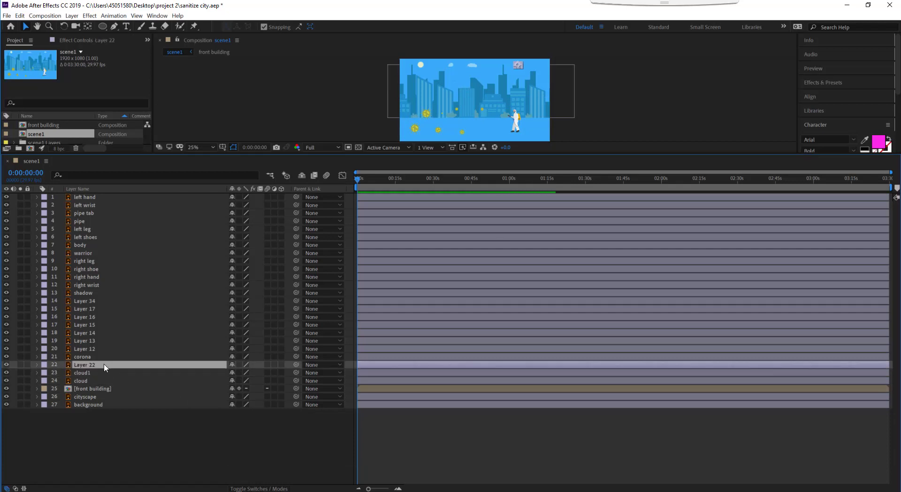
pyautogui.write('cloud2')
pyautogui.press('Return')
# Mark Layers 12 through 34 as shy and turn off visibility for Layers 12–17.
pyautogui.click(104, 357)
pyautogui.click(104, 349)
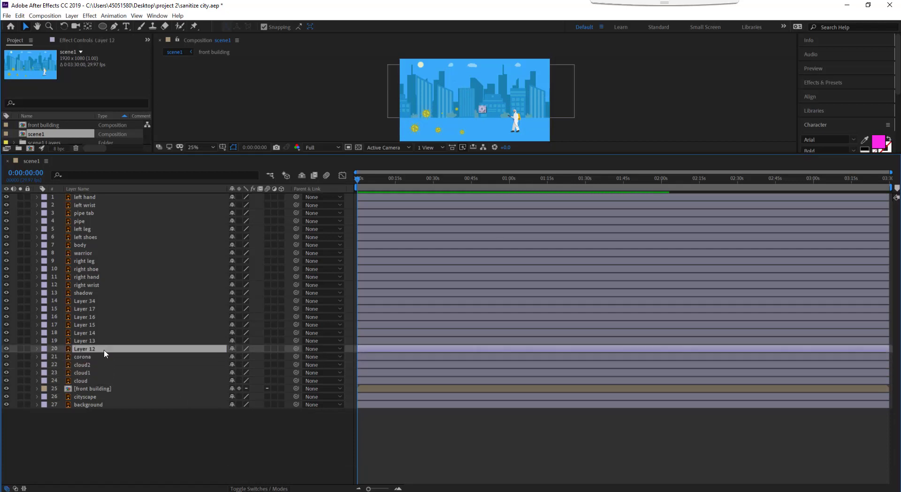
pyautogui.keyDown('shift'); pyautogui.click(104, 303); pyautogui.keyUp('shift')
pyautogui.doubleClick(301, 176)
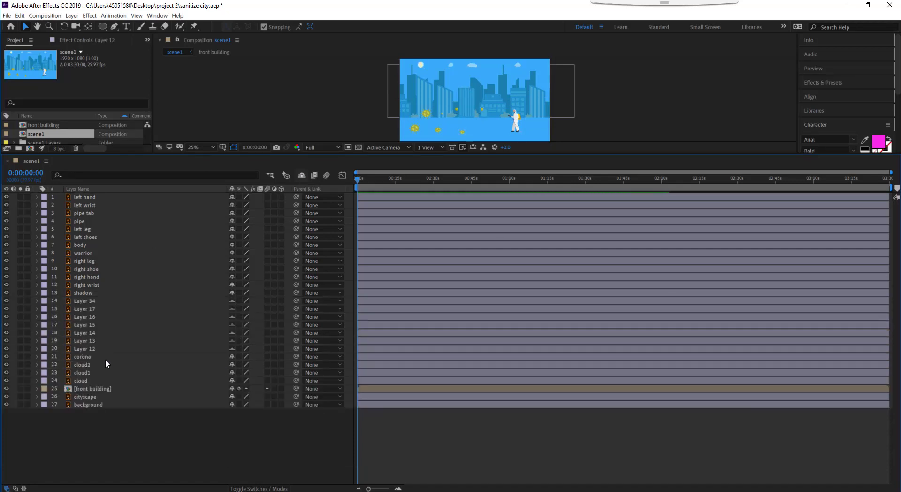
pyautogui.click(104, 349)
pyautogui.keyDown('shift'); pyautogui.click(101, 301); pyautogui.keyUp('shift')
pyautogui.keyDown('ctrl'); pyautogui.click(7, 304); pyautogui.keyUp('ctrl')
pyautogui.moveTo(7, 310); pyautogui.dragTo(9, 348)
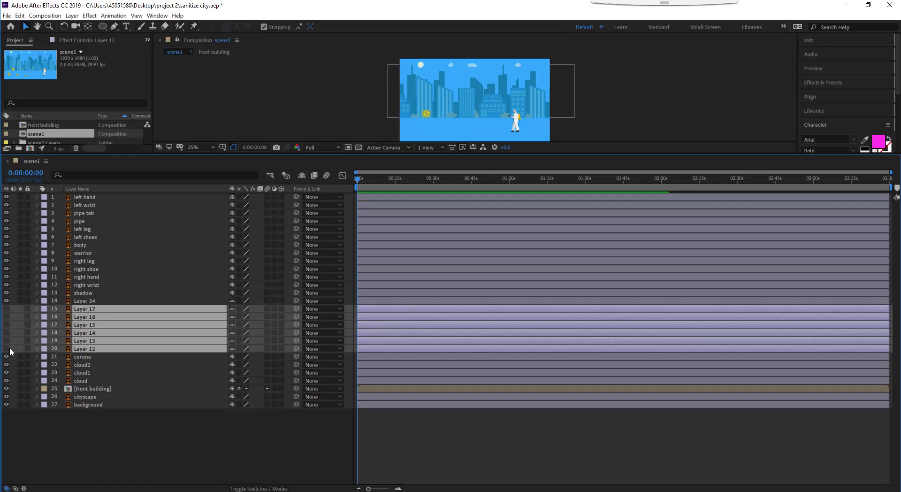
# Rename Layer 34 to 'sun', then select the shadow, pipe and pipe tab layers.
pyautogui.click(93, 303)
pyautogui.press('Return')
pyautogui.write('sun')
pyautogui.press('Return')
pyautogui.click(99, 292)
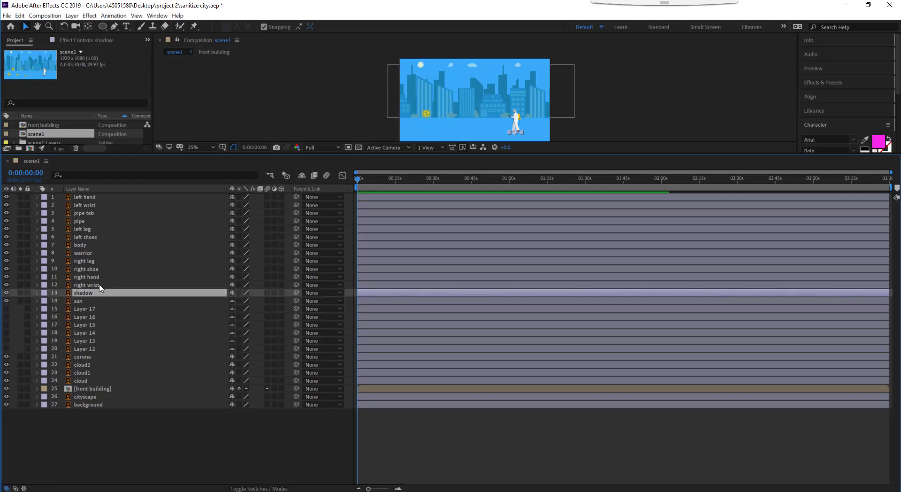
pyautogui.click(100, 221)
pyautogui.click(96, 212)
pyautogui.moveTo(509, 154); pyautogui.dragTo(508, 242)
# Check the left hand's visibility and rename the warrior layer to 'head n tank'.
pyautogui.scroll(4, 564, 191)
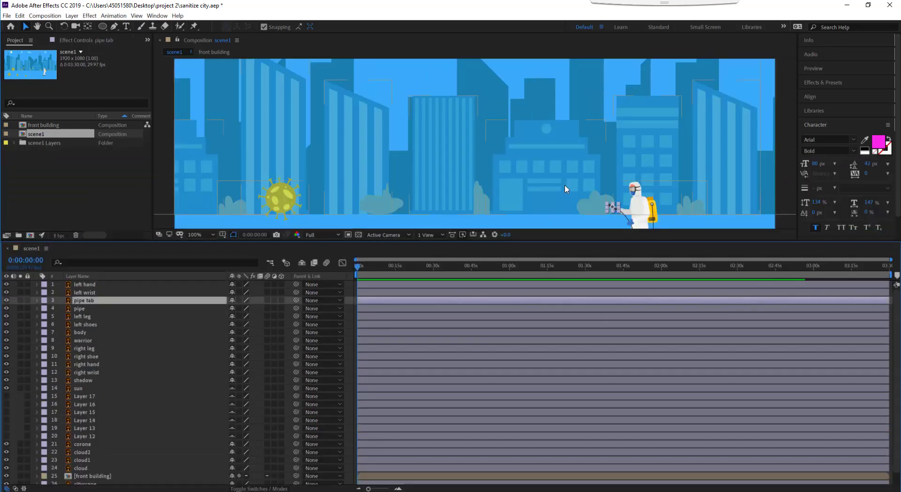
pyautogui.click(538, 164)
pyautogui.click(6, 285)
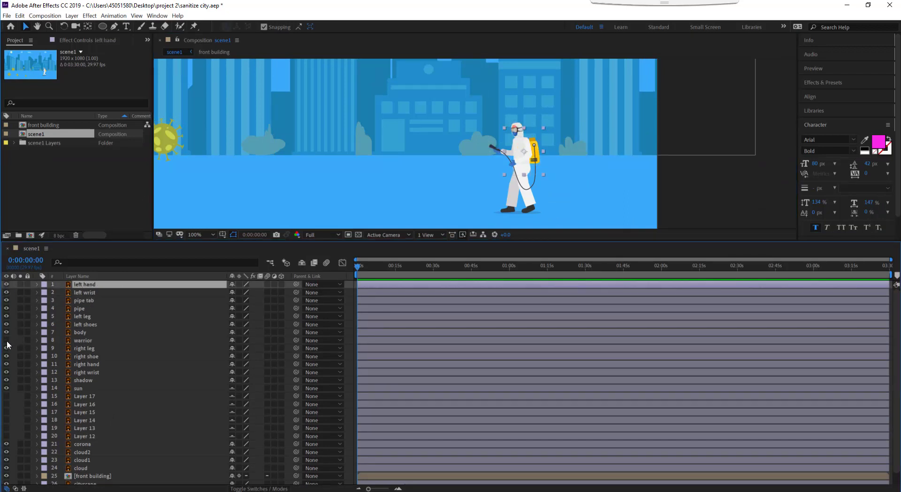
pyautogui.click(6, 341)
pyautogui.click(89, 341)
pyautogui.write('tank')
pyautogui.press('Return')
# Pre-compose the character's layers, top layer down to shadow, into a 'warrior' precomp.
pyautogui.click(91, 380)
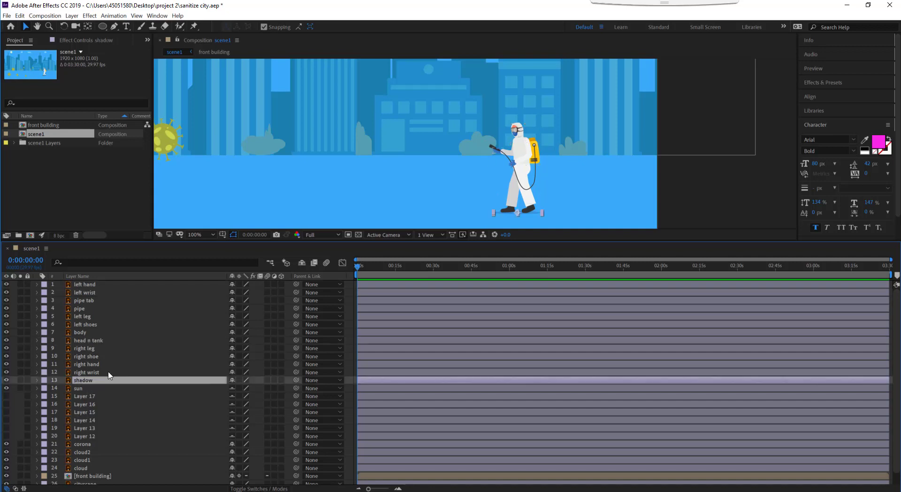
pyautogui.keyDown('shift'); pyautogui.click(104, 286); pyautogui.keyUp('shift')
pyautogui.hotkey('ctrl', 'shift', 'c')
pyautogui.write('warr')
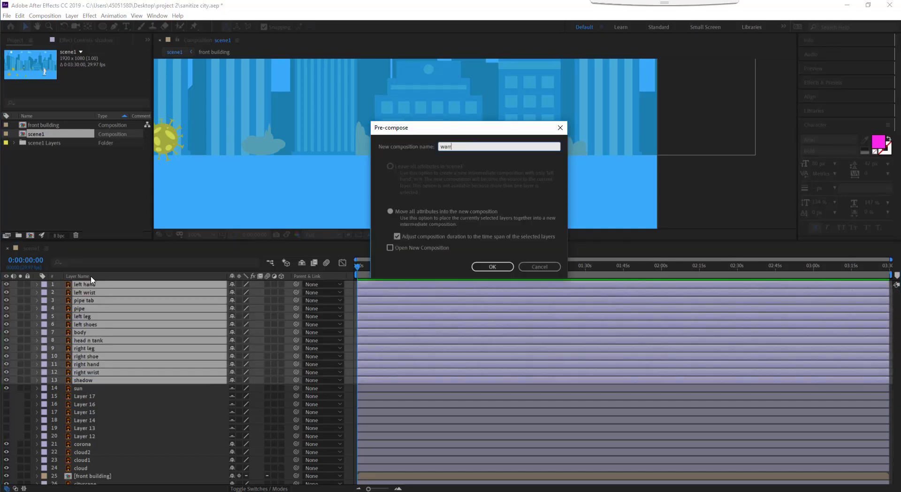
pyautogui.write('ior')
pyautogui.press('Return')
# Enable Hide Shy, enlarge the viewer, and open the warrior precomp.
pyautogui.click(90, 300)
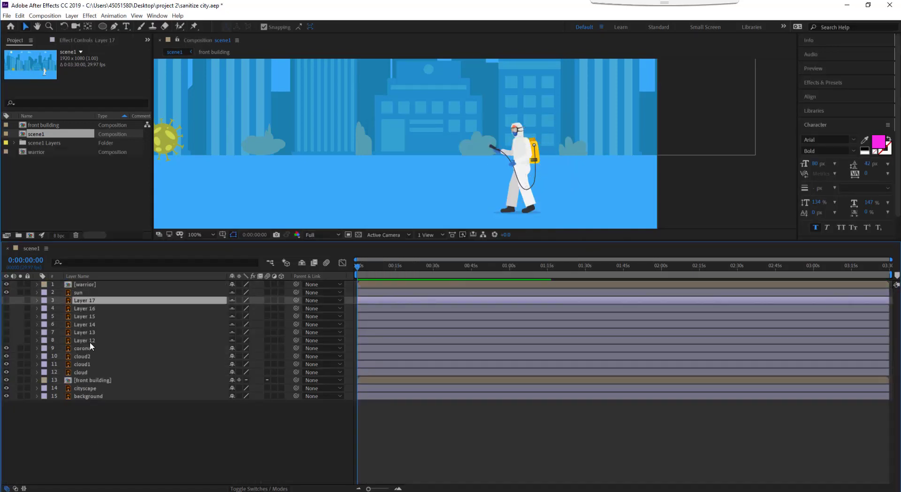
pyautogui.click(301, 263)
pyautogui.moveTo(288, 242); pyautogui.dragTo(284, 379)
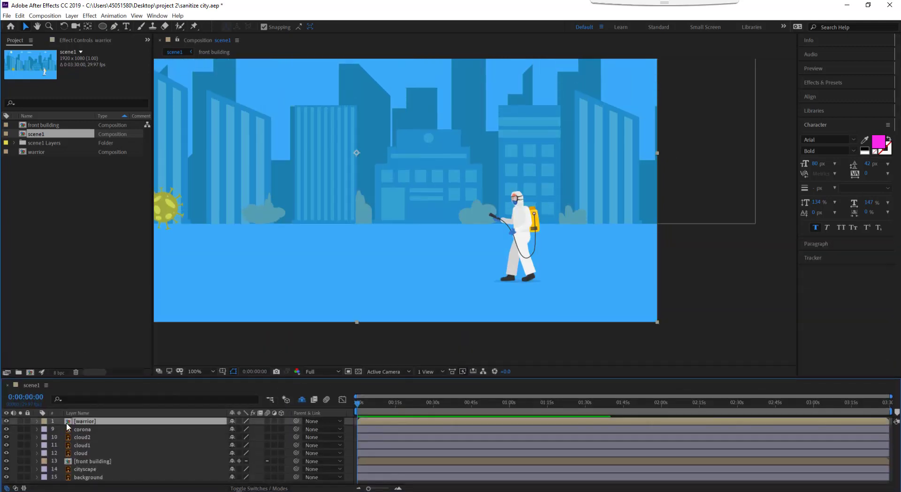
pyautogui.doubleClick(66, 423)
pyautogui.scroll(2, 645, 277)
pyautogui.moveTo(645, 277); pyautogui.dragTo(521, 197)
# Create shapes from the right hand and right leg vector layers.
pyautogui.press('v')
pyautogui.scroll(-2, 103, 451)
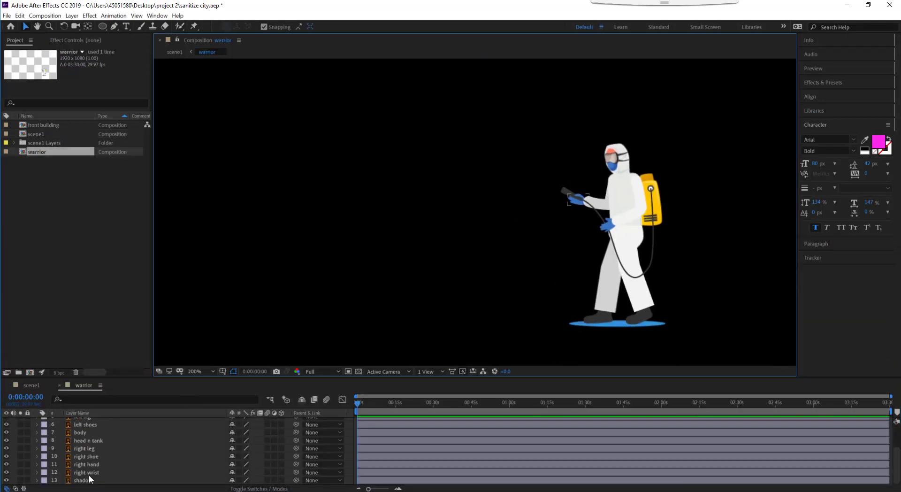
pyautogui.click(94, 464)
pyautogui.rightClick(104, 467)
pyautogui.moveTo(155, 403)
pyautogui.click(253, 435)
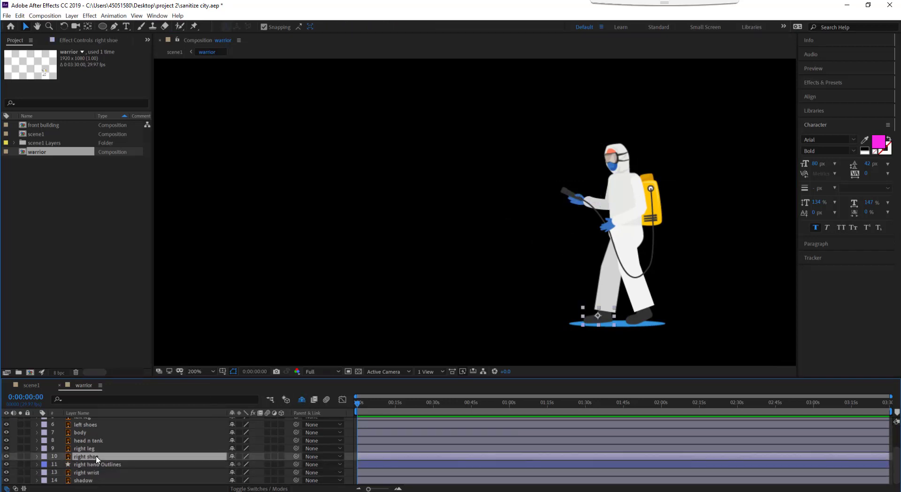
pyautogui.rightClick(89, 448)
pyautogui.moveTo(155, 388)
pyautogui.click(254, 409)
# Create shapes from the left leg and left hand vector layers.
pyautogui.scroll(2, 108, 458)
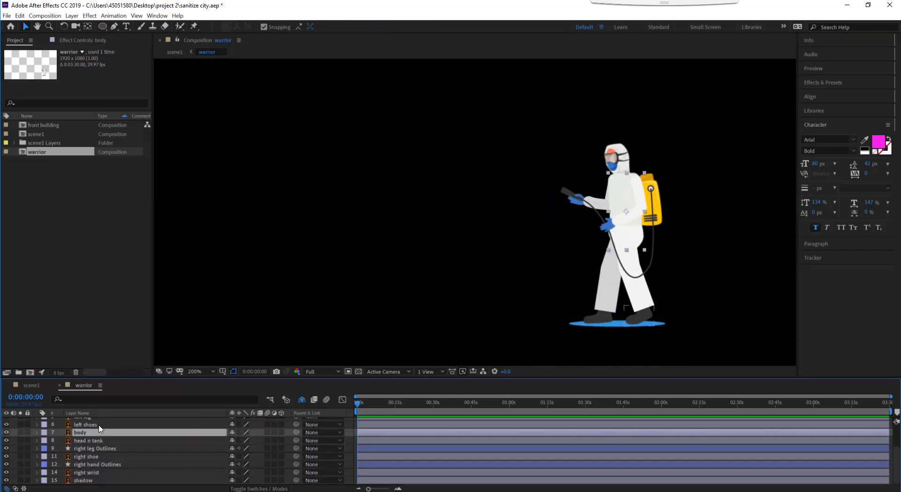
pyautogui.click(94, 440)
pyautogui.rightClick(117, 442)
pyautogui.click(253, 401)
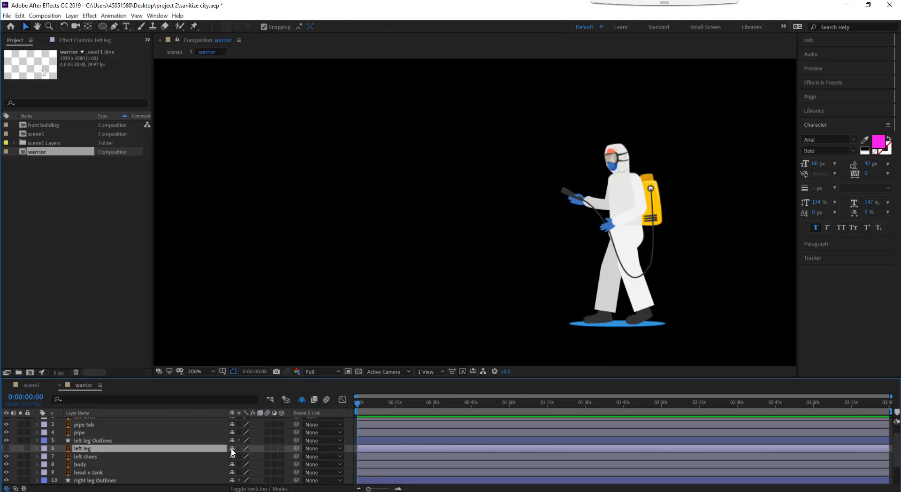
pyautogui.scroll(2, 97, 438)
pyautogui.click(107, 421)
pyautogui.rightClick(107, 422)
pyautogui.moveTo(141, 360)
pyautogui.click(253, 386)
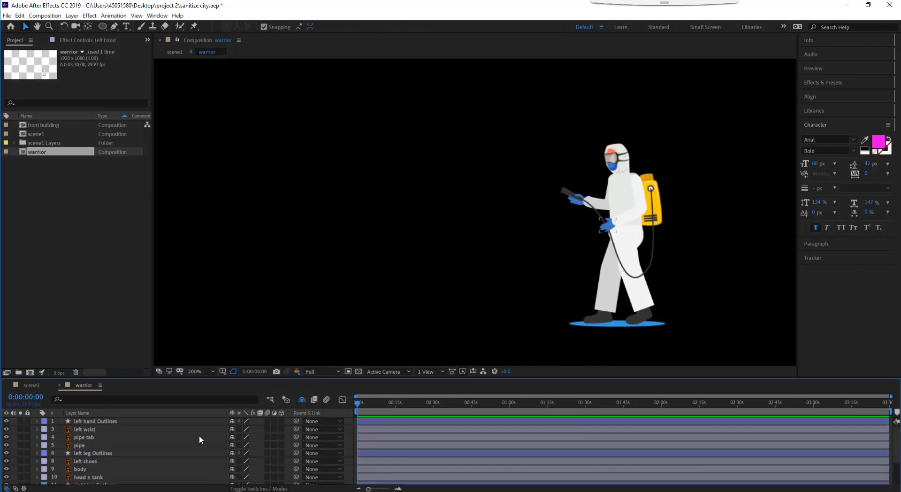
# Show rulers and place horizontal guides at the warrior's head and under the shadow.
pyautogui.click(141, 421)
pyautogui.hotkey('ctrl', 'r')
pyautogui.moveTo(197, 61); pyautogui.dragTo(518, 147)
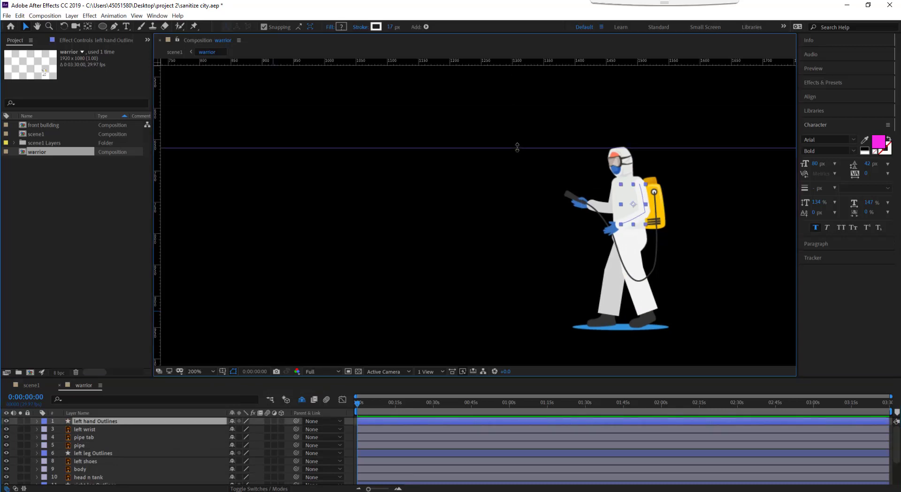
pyautogui.moveTo(497, 63); pyautogui.dragTo(484, 327)
# Convert the shadow into a shadow Outlines shape layer and reveal its opacity.
pyautogui.click(582, 327)
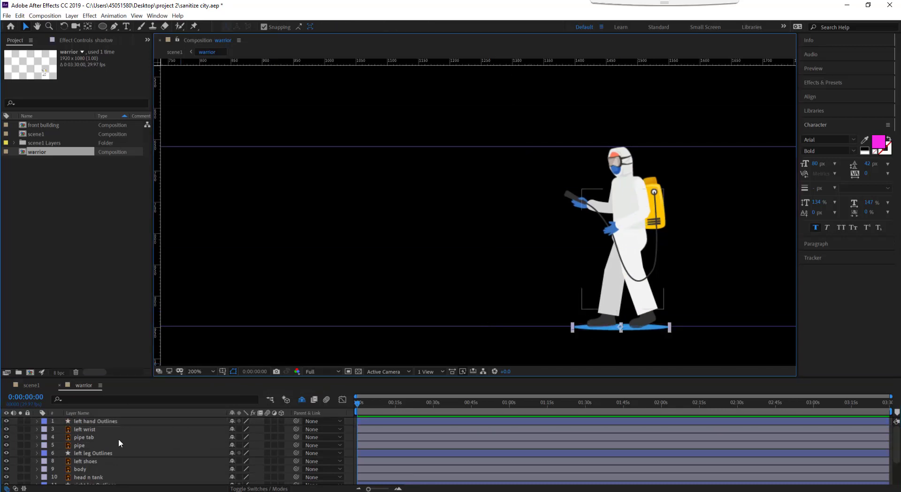
pyautogui.rightClick(120, 443)
pyautogui.click(235, 430)
pyautogui.click(341, 27)
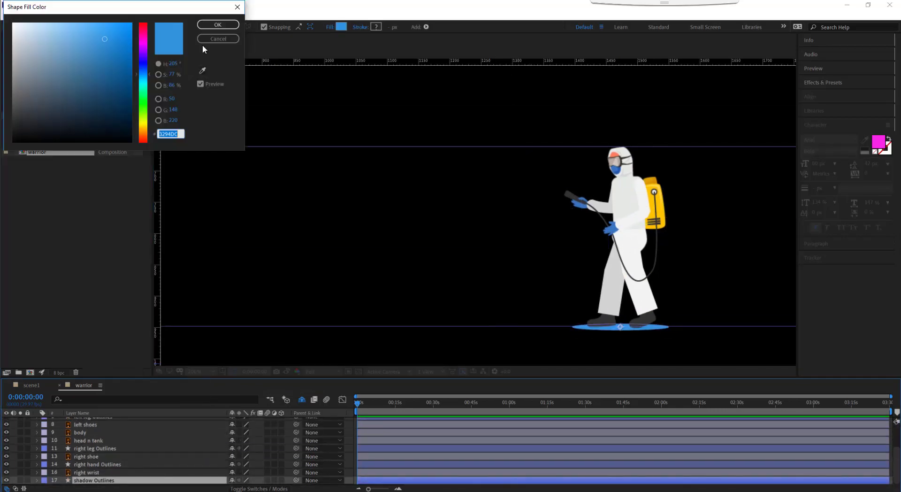
pyautogui.click(218, 39)
pyautogui.press('t')
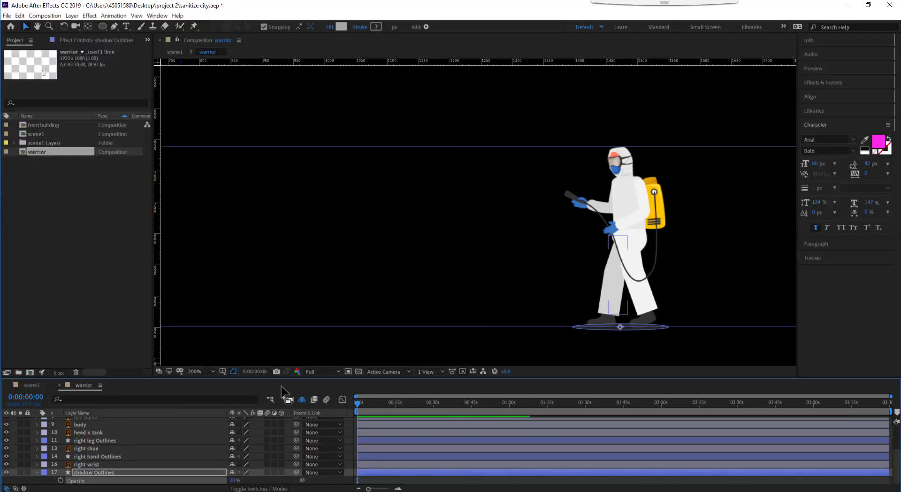
pyautogui.scroll(3, 272, 452)
pyautogui.moveTo(342, 378); pyautogui.dragTo(342, 336)
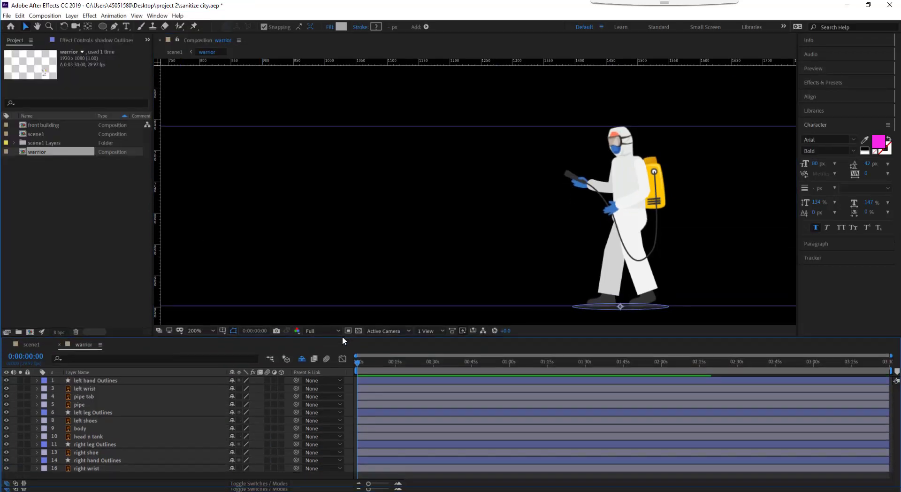
pyautogui.moveTo(622, 218); pyautogui.dragTo(472, 212)
# Parent the left wrist to left hand Outlines, viewing the whole worker at half resolution.
pyautogui.click(463, 202)
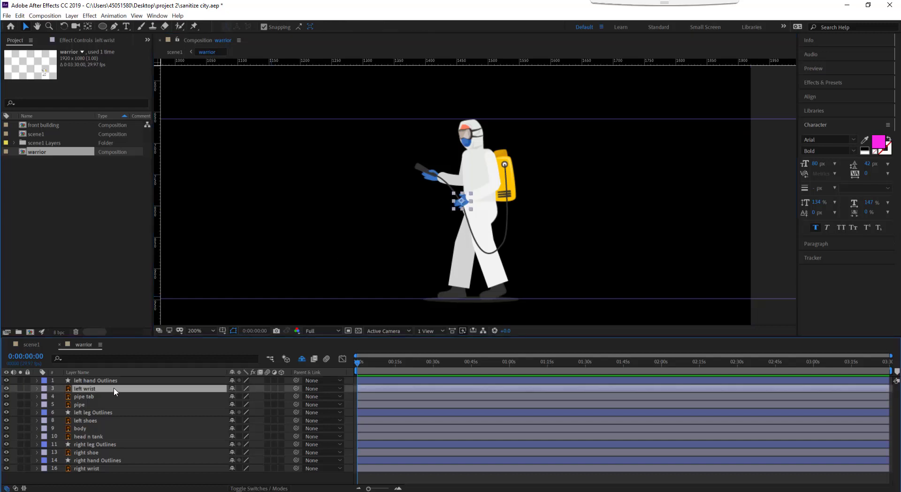
pyautogui.scroll(1, 424, 216)
pyautogui.scroll(2, 424, 216)
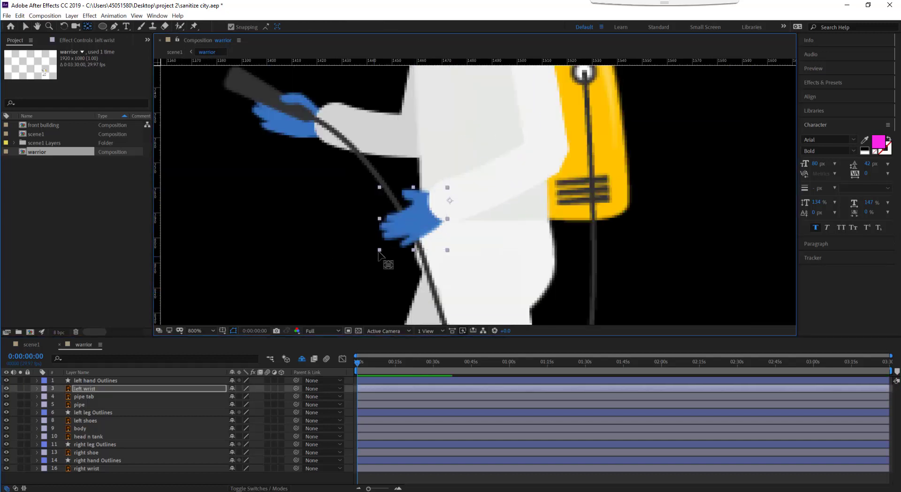
pyautogui.hotkey('ctrl', 'shift', 'j')
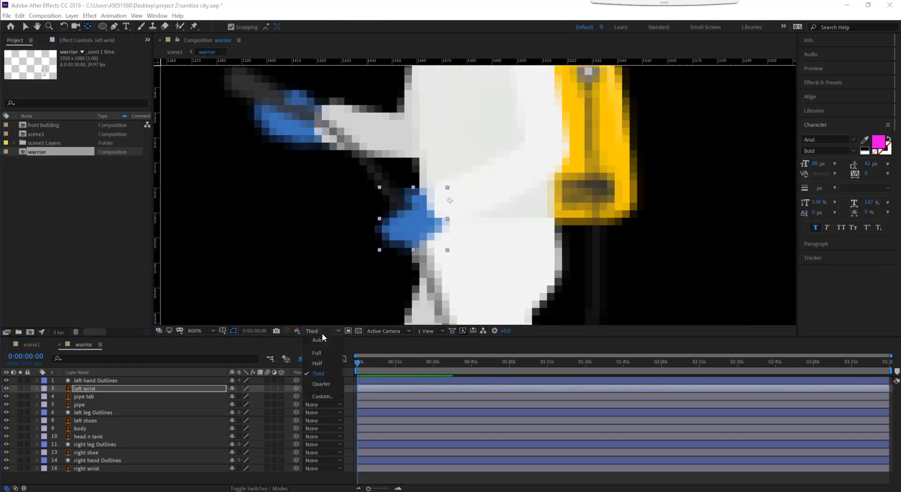
pyautogui.press(',')
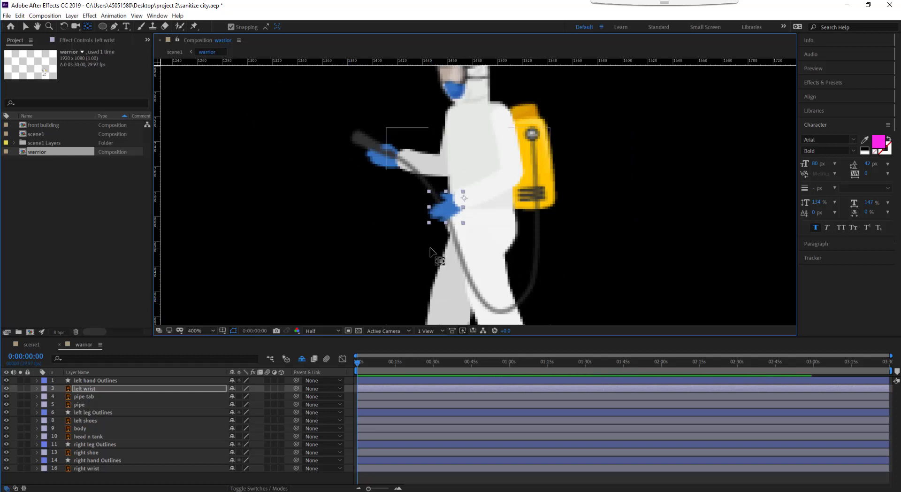
pyautogui.moveTo(296, 388); pyautogui.dragTo(157, 380)
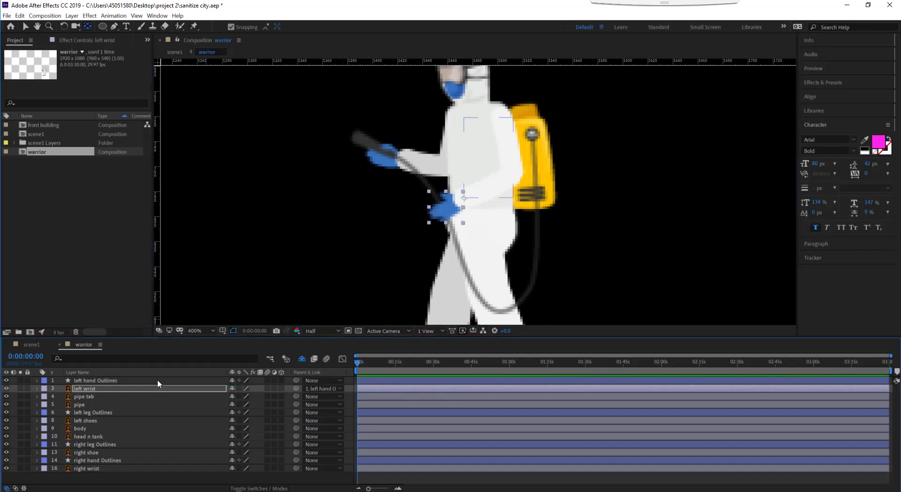
# Move the left hand's anchor point to the shoulder and test a 30° rotation, then reset it.
pyautogui.click(157, 379)
pyautogui.scroll(1, 467, 199)
pyautogui.press('y')
pyautogui.scroll(-1, 466, 199)
pyautogui.moveTo(458, 221); pyautogui.dragTo(482, 201)
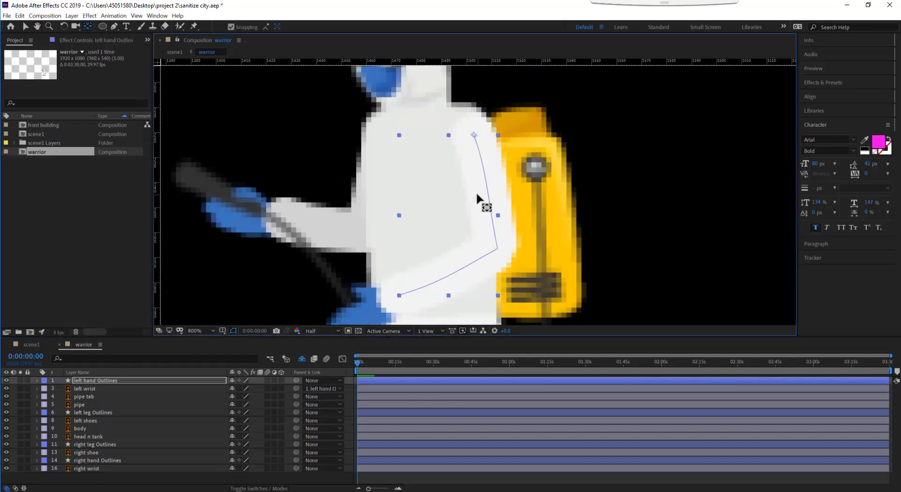
pyautogui.scroll(-1, 483, 201)
pyautogui.press('r')
pyautogui.moveTo(240, 388)
pyautogui.mouseDown()
pyautogui.moveTo(253, 385)
pyautogui.moveTo(226, 385)
pyautogui.mouseUp()
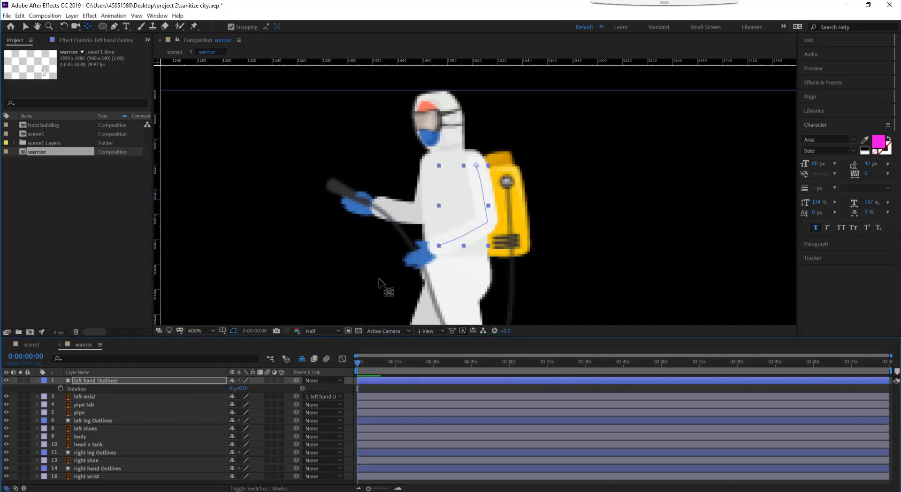
pyautogui.click(100, 398)
# Parent the left shoes to the left leg, move the shoe's pivot to the ankle, and preview the swing.
pyautogui.click(99, 421)
pyautogui.click(98, 428)
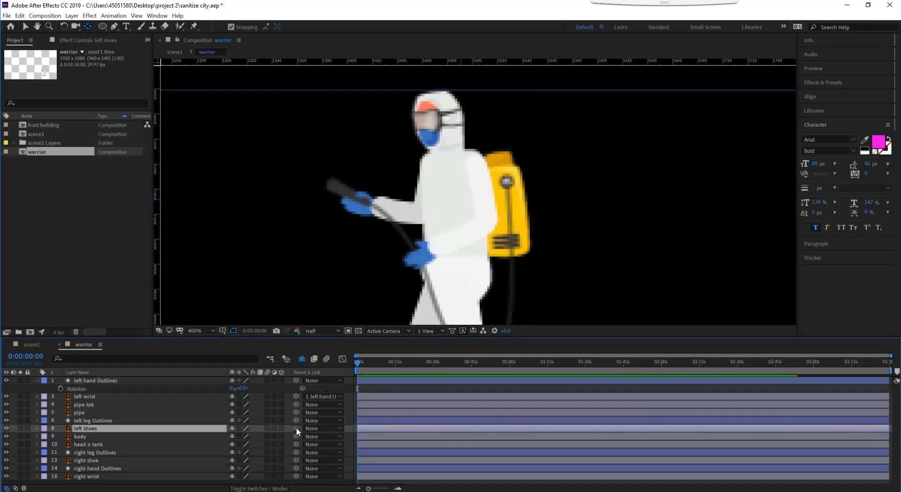
pyautogui.moveTo(455, 268); pyautogui.dragTo(376, 89)
pyautogui.scroll(1, 421, 244)
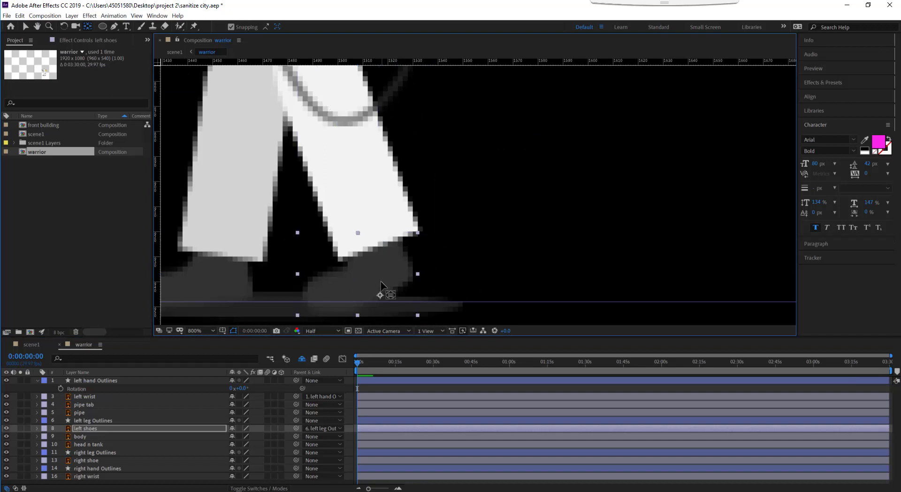
pyautogui.moveTo(378, 295); pyautogui.dragTo(379, 245)
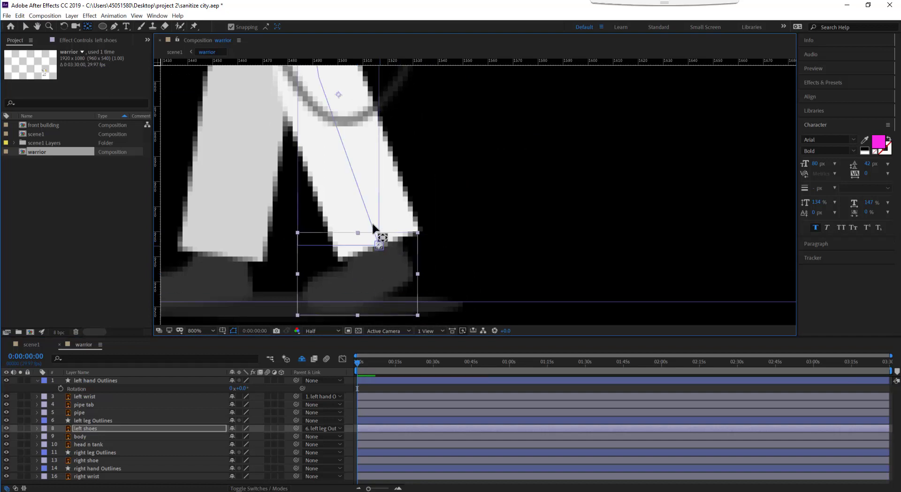
pyautogui.scroll(-1, 422, 244)
pyautogui.click(438, 186)
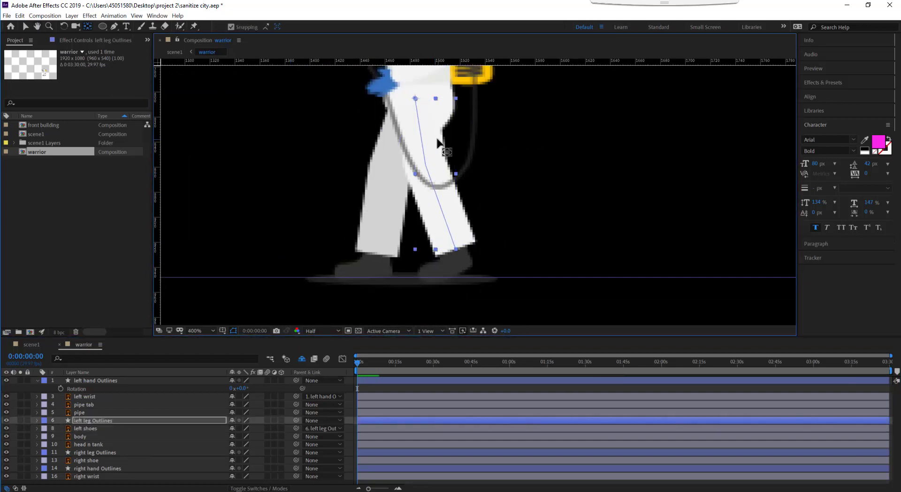
pyautogui.press('r')
pyautogui.press('space')
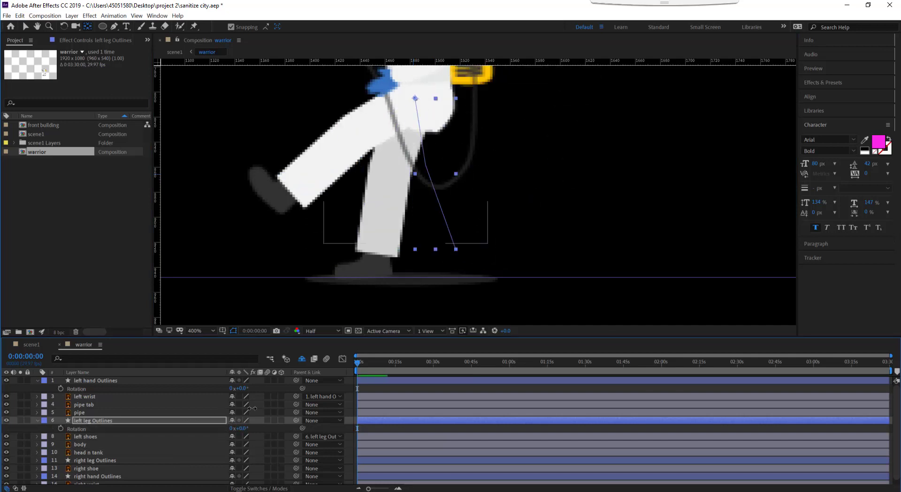
pyautogui.press('space')
pyautogui.click(37, 420)
# Parent the right shoe to right leg Outlines, then select the right wrist by its glove.
pyautogui.click(89, 437)
pyautogui.click(221, 460)
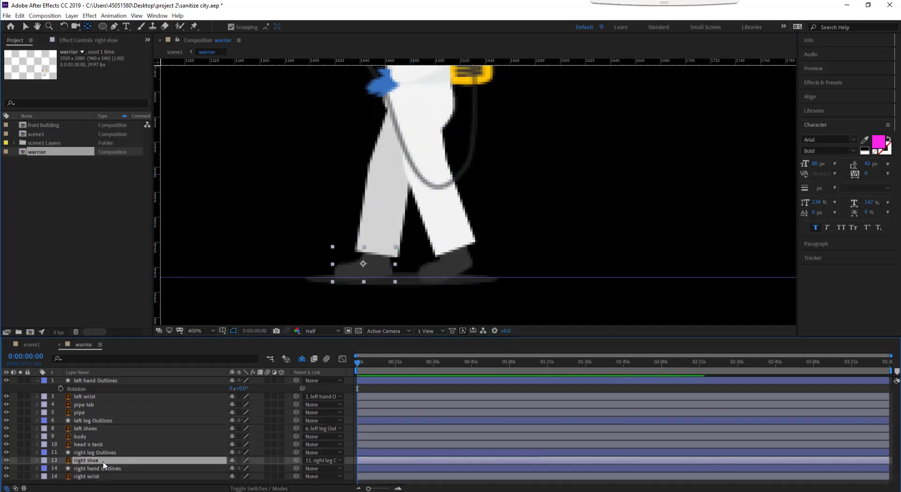
pyautogui.scroll(1, 306, 281)
pyautogui.scroll(-1, 306, 241)
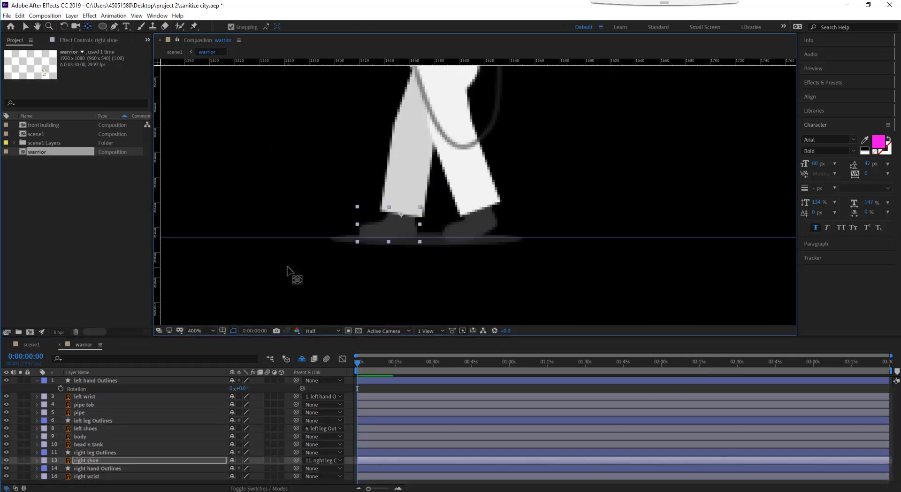
pyautogui.click(89, 452)
pyautogui.scroll(-1, 414, 157)
pyautogui.scroll(1, 386, 199)
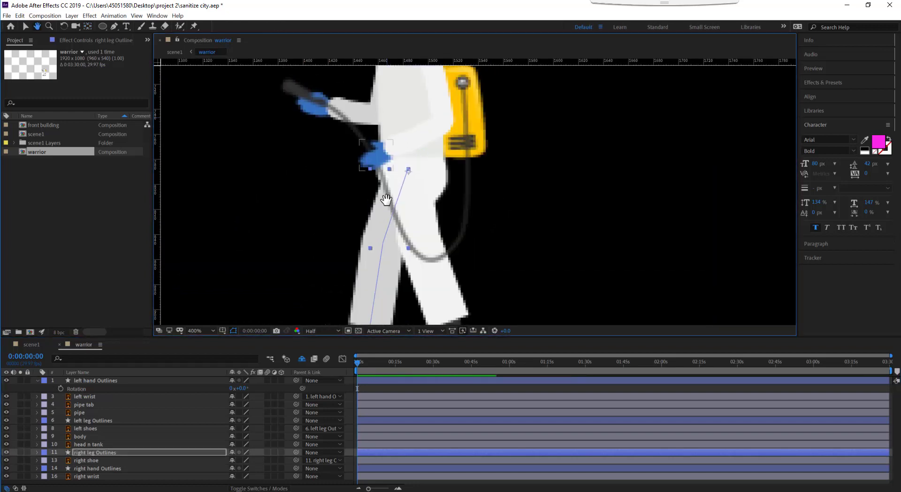
pyautogui.scroll(1, 386, 200)
pyautogui.click(426, 245)
pyautogui.click(354, 264)
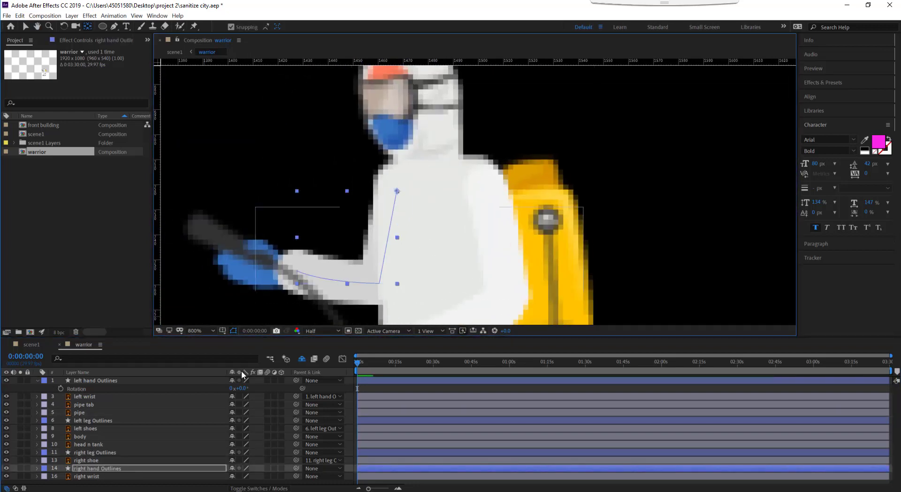
pyautogui.click(256, 264)
# Create a shape layer from the pipe and delete the original pipe layer.
pyautogui.press(',')
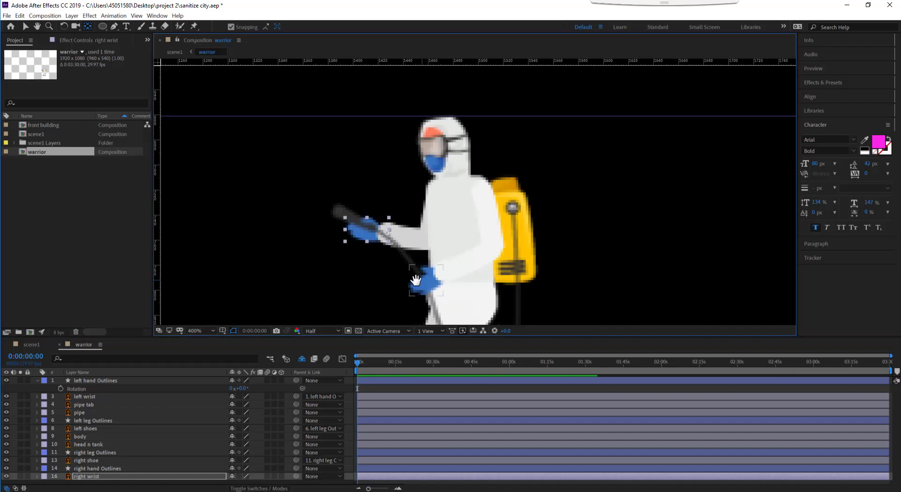
pyautogui.press(',')
pyautogui.click(79, 413)
pyautogui.rightClick(83, 413)
pyautogui.click(226, 379)
pyautogui.press('.')
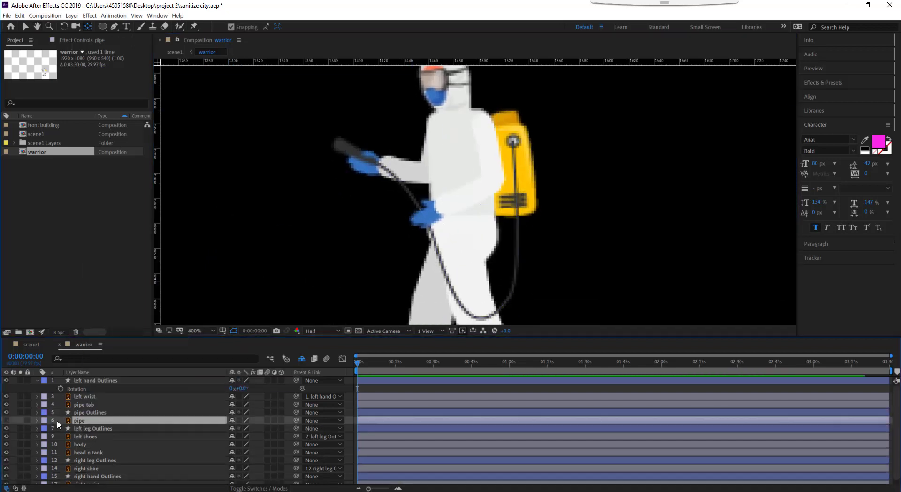
pyautogui.press('Delete')
# Adjust the pipe tab at the raised glove and duplicate pipe Outlines into pipe Outlines 2.
pyautogui.click(83, 413)
pyautogui.press('.')
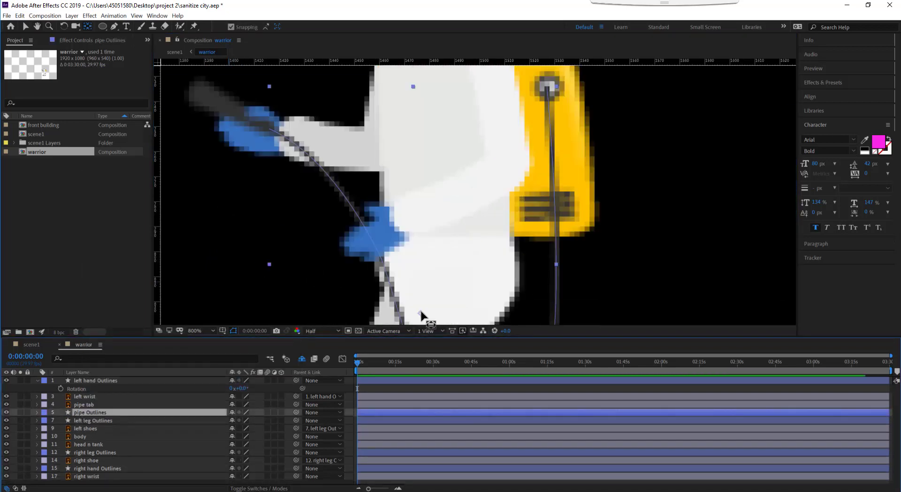
pyautogui.click(267, 140)
pyautogui.moveTo(269, 141); pyautogui.dragTo(275, 149)
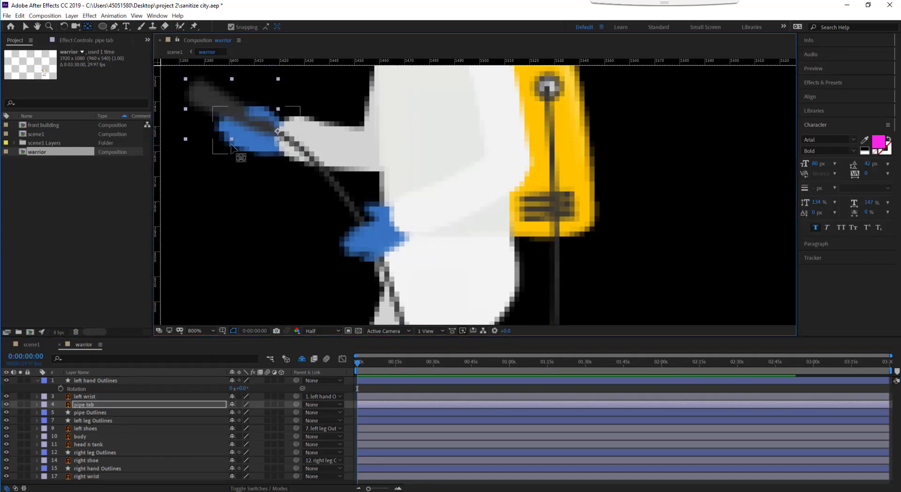
pyautogui.press(',')
pyautogui.hotkey('ctrl', 'Down')
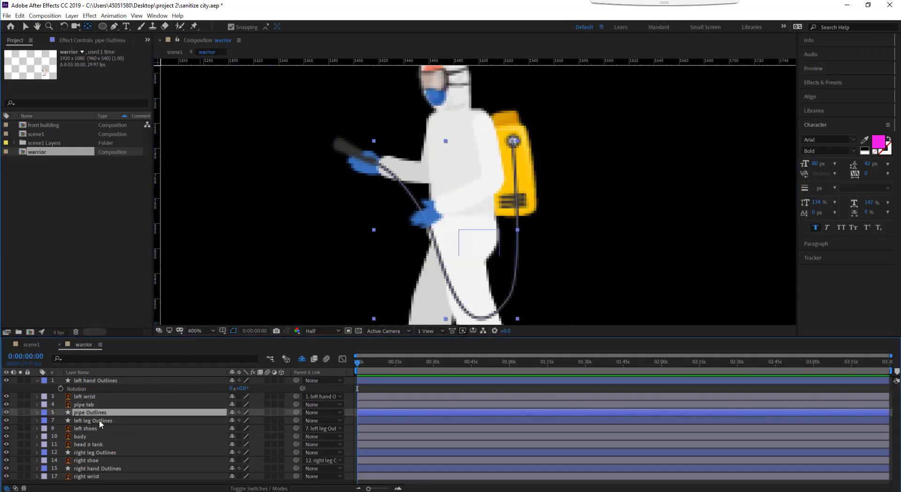
pyautogui.hotkey('ctrl', 'd')
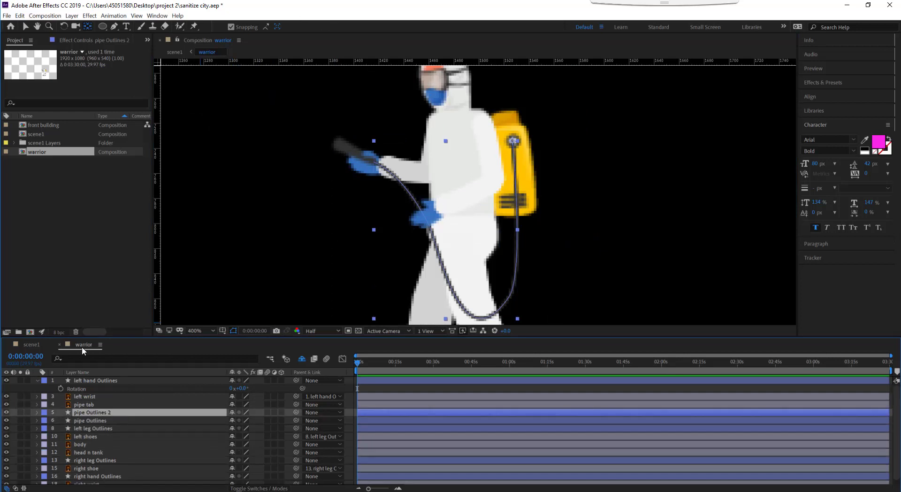
# Reveal Pipe Outlines 2's Stroke 1 properties and thicken the copy's stroke.
pyautogui.click(37, 412)
pyautogui.click(46, 420)
pyautogui.click(54, 428)
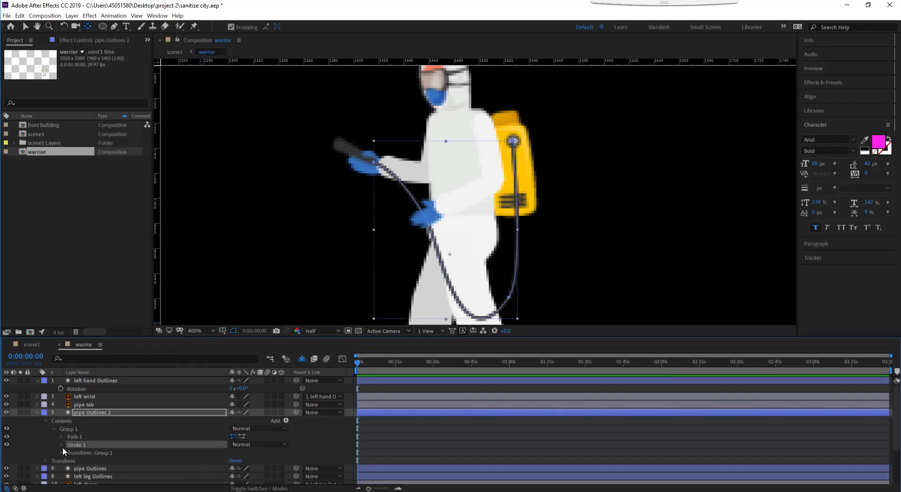
pyautogui.click(62, 445)
pyautogui.scroll(-1, 226, 464)
pyautogui.moveTo(232, 456); pyautogui.dragTo(236, 455)
# Add Trim Paths to the pipe copy and shorten End to 5%.
pyautogui.click(286, 400)
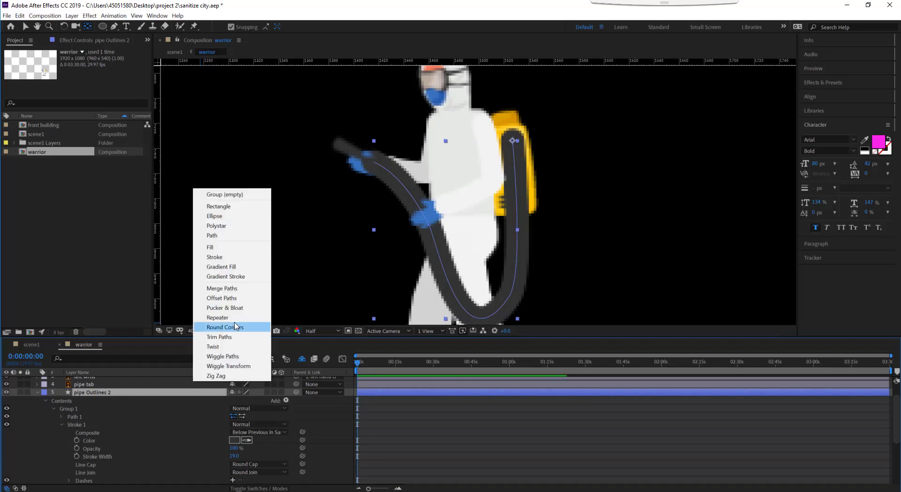
pyautogui.click(232, 325)
pyautogui.scroll(-3, 122, 441)
pyautogui.click(54, 433)
pyautogui.moveTo(199, 440); pyautogui.dragTo(214, 454)
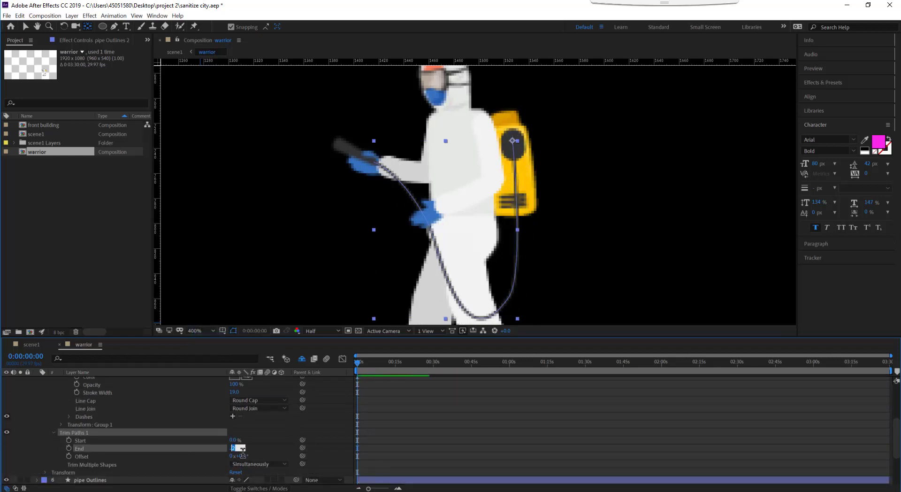
# Slide the trimmed segment to a 34° offset and set stroke width to 8.
pyautogui.moveTo(241, 456); pyautogui.dragTo(253, 456)
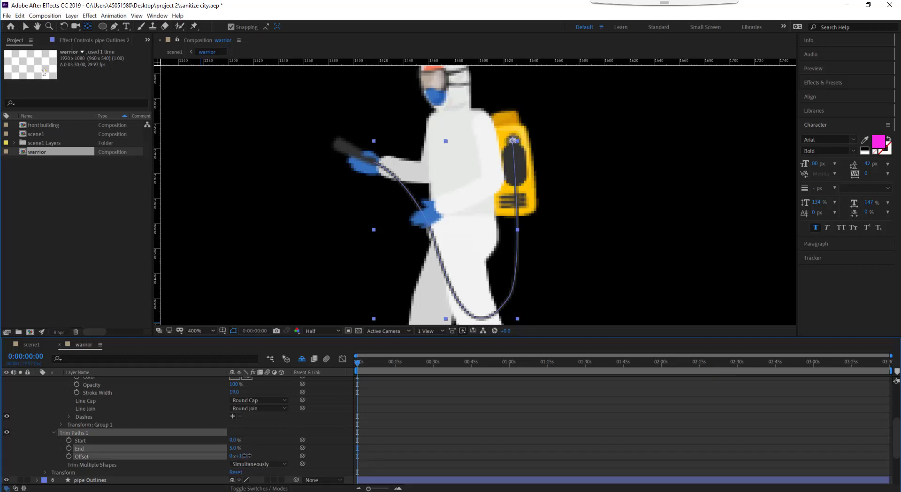
pyautogui.moveTo(233, 392); pyautogui.dragTo(221, 392)
pyautogui.press('.')
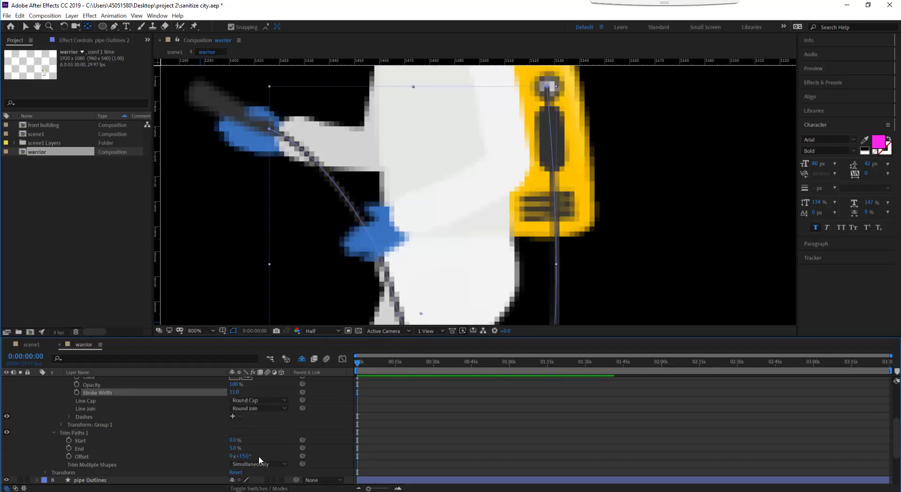
pyautogui.moveTo(245, 457); pyautogui.dragTo(255, 457)
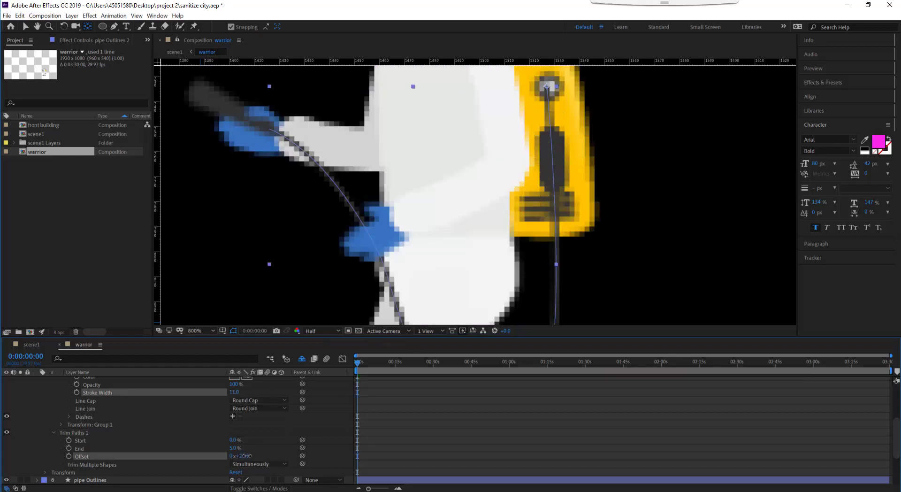
pyautogui.press(',')
pyautogui.write('8')
pyautogui.press('Return')
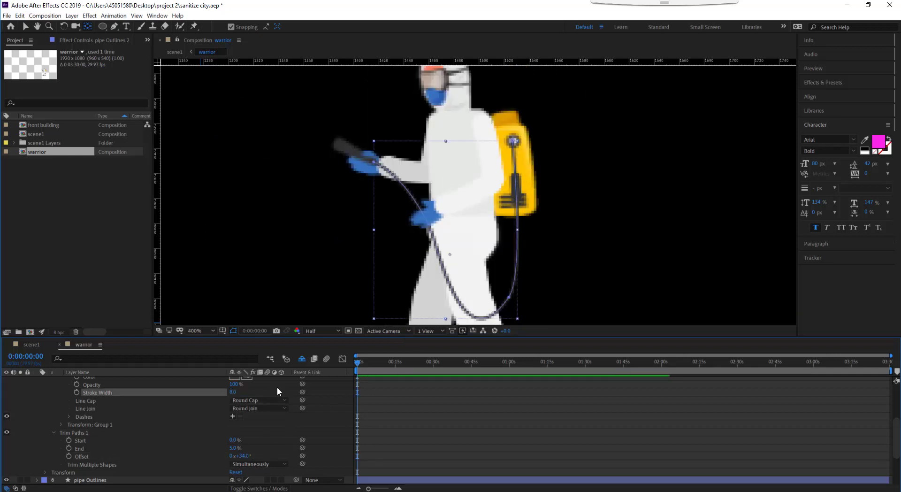
pyautogui.click(583, 259)
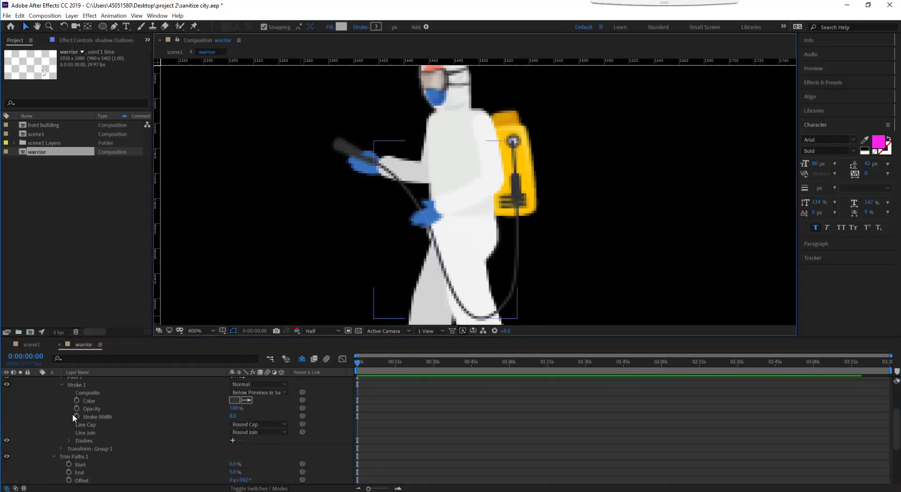
# Select the head n tank layer and scrub its Rotation forward to 5°.
pyautogui.click(37, 401)
pyautogui.click(87, 447)
pyautogui.click(87, 451)
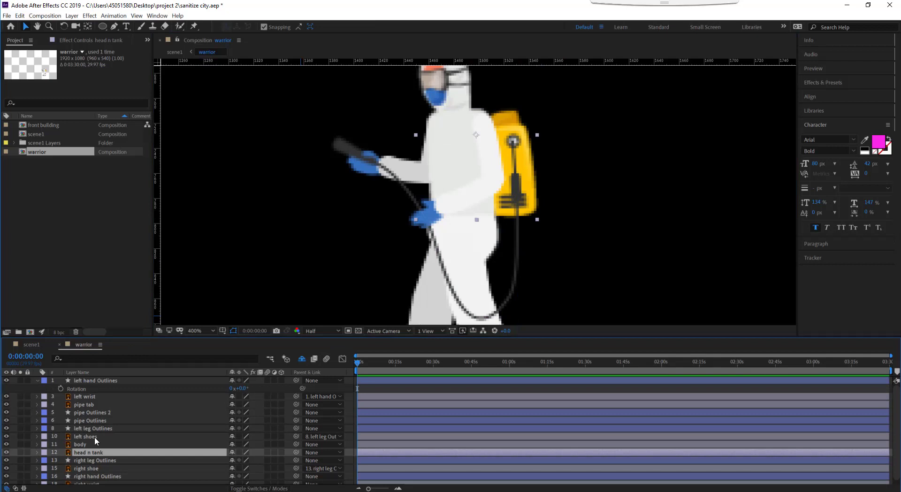
pyautogui.click(478, 139)
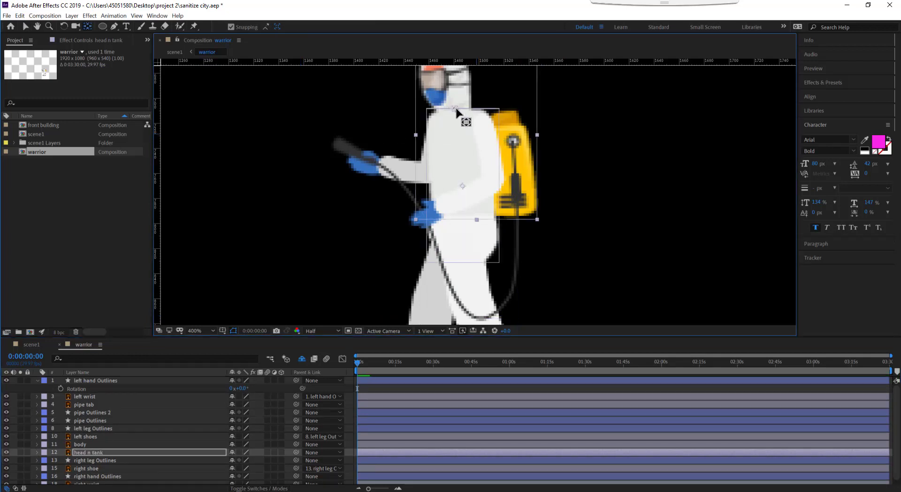
pyautogui.press(',')
pyautogui.hotkey('shift', 'r')
pyautogui.moveTo(237, 460); pyautogui.dragTo(248, 460)
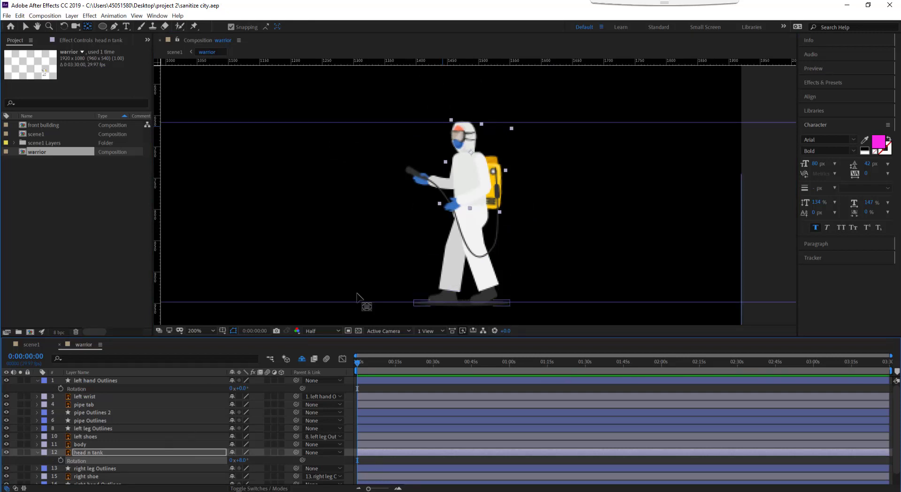
pyautogui.scroll(2, 357, 293)
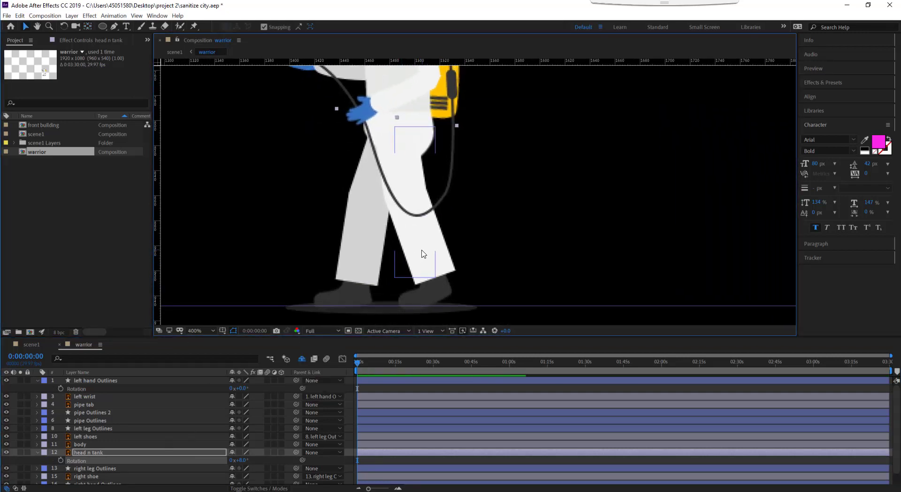
# Keyframe left leg Outlines swung forward: Rotation 14°, Position 1484.5, 809.0.
pyautogui.click(427, 259)
pyautogui.hotkey('shift', 'r')
pyautogui.press('=')
pyautogui.press('=')
pyautogui.press('=')
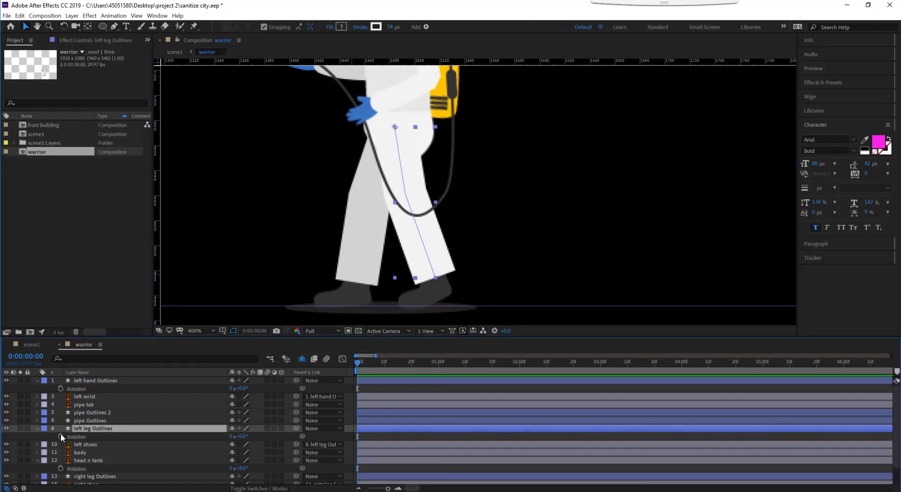
pyautogui.click(61, 436)
pyautogui.moveTo(240, 436)
pyautogui.mouseDown()
pyautogui.moveTo(226, 433)
pyautogui.moveTo(233, 437)
pyautogui.mouseUp()
pyautogui.hotkey('alt', 'shift', 'p')
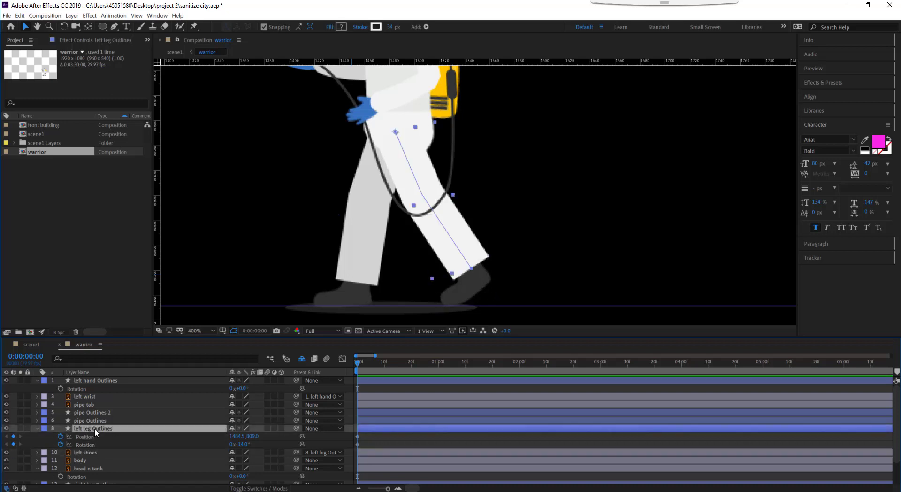
pyautogui.click(94, 396)
pyautogui.scroll(-1, 84, 465)
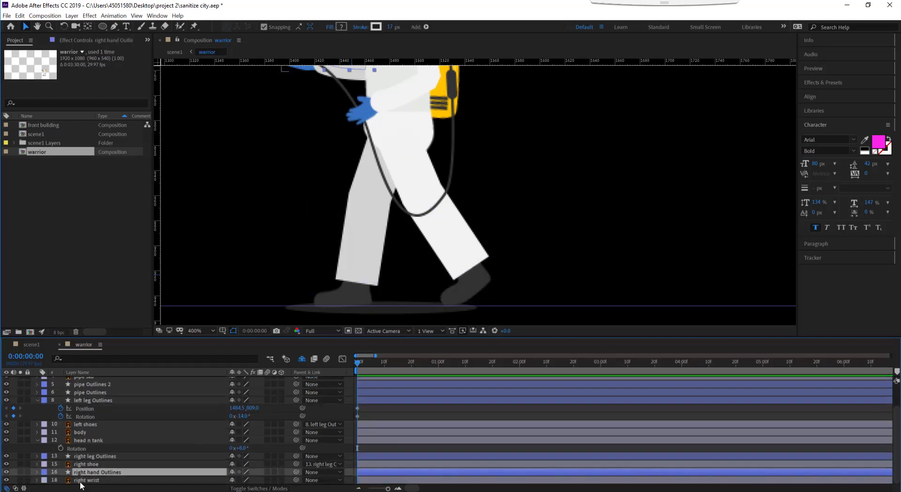
# Keyframe the right leg's Position at frame 0 and swing it to 15° at frame 10.
pyautogui.click(94, 457)
pyautogui.press('p')
pyautogui.hotkey('shift', 'r')
pyautogui.click(60, 465)
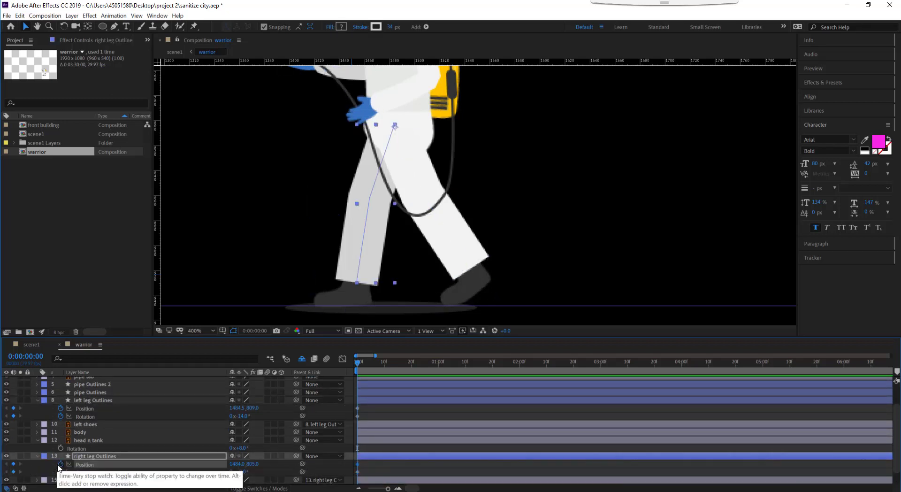
pyautogui.moveTo(358, 363); pyautogui.dragTo(384, 363)
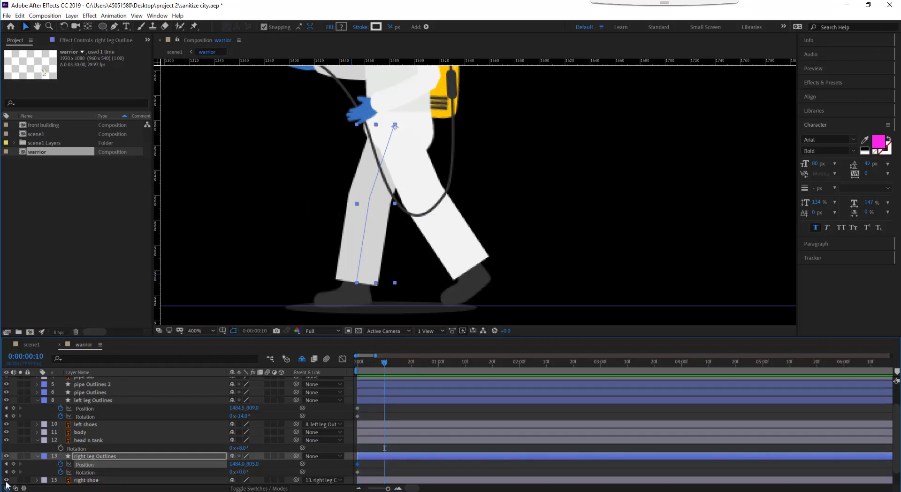
pyautogui.click(86, 473)
pyautogui.moveTo(231, 472); pyautogui.dragTo(235, 471)
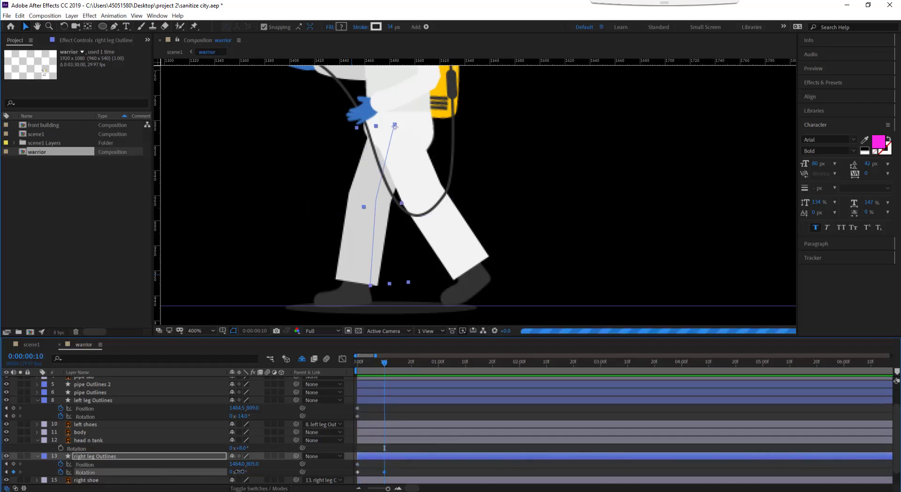
# Add a Path keyframe to the right leg at frame 10 and preview the pose.
pyautogui.click(38, 456)
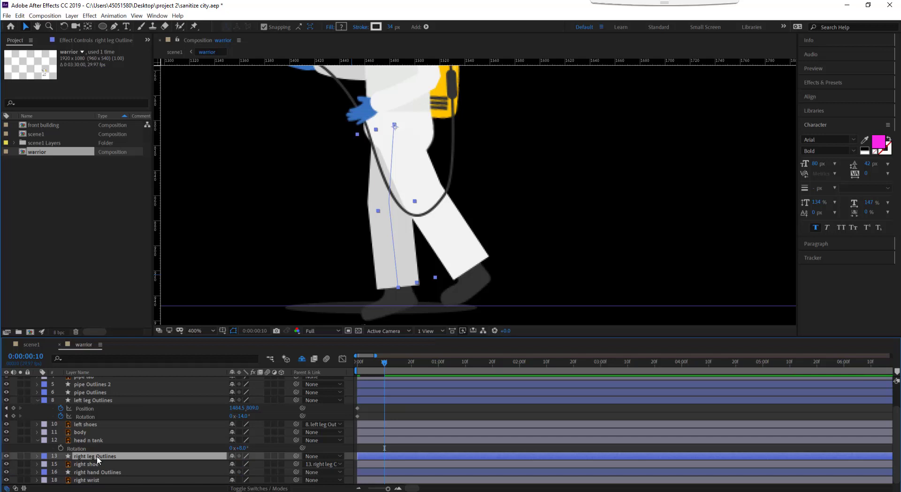
pyautogui.click(39, 455)
pyautogui.click(61, 449)
pyautogui.click(69, 456)
pyautogui.press('u')
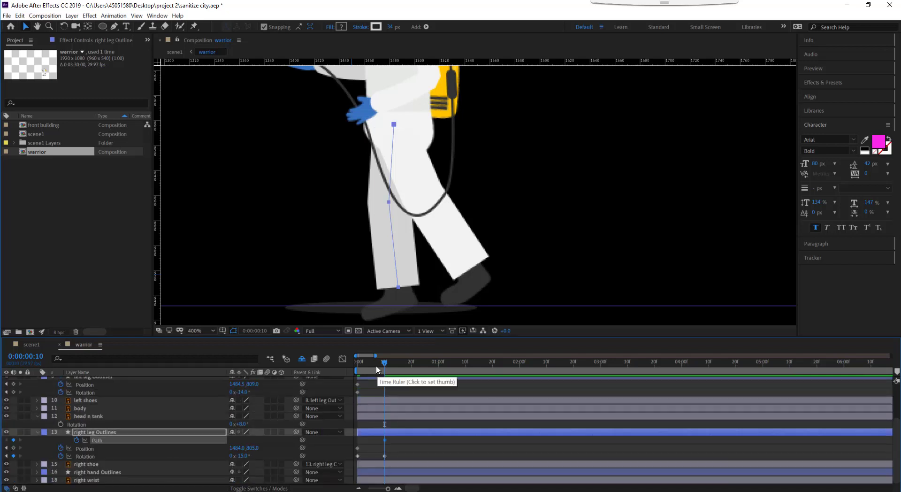
pyautogui.press('Home')
pyautogui.moveTo(359, 362); pyautogui.dragTo(386, 363)
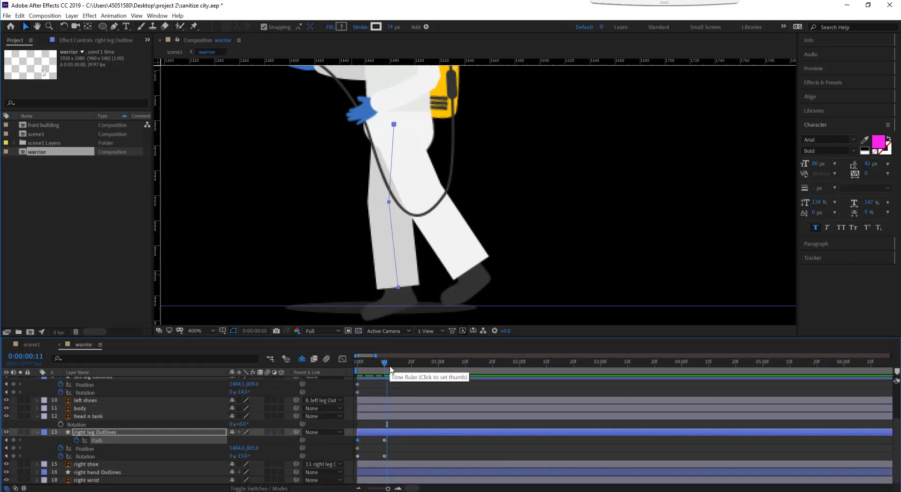
# Keyframe the right shoe's Rotation at frame 10 and check frames 0–10.
pyautogui.click(83, 466)
pyautogui.press('u')
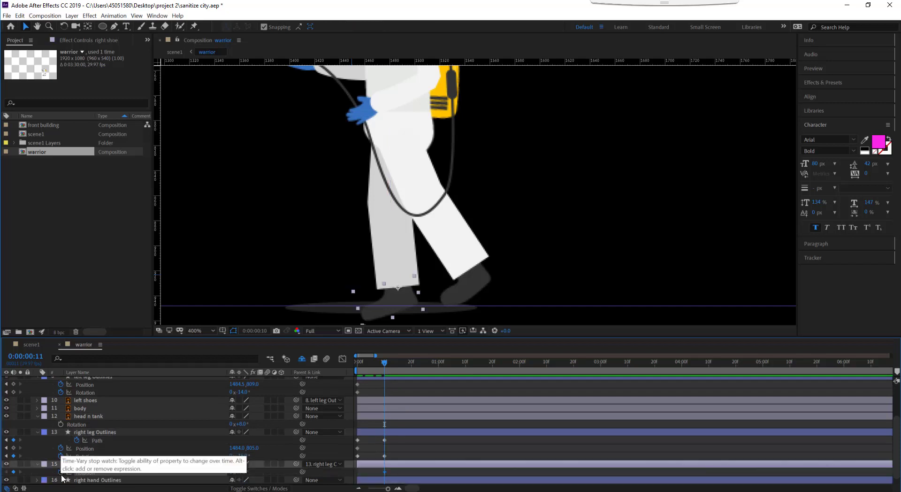
pyautogui.press('pageup')
pyautogui.click(14, 472)
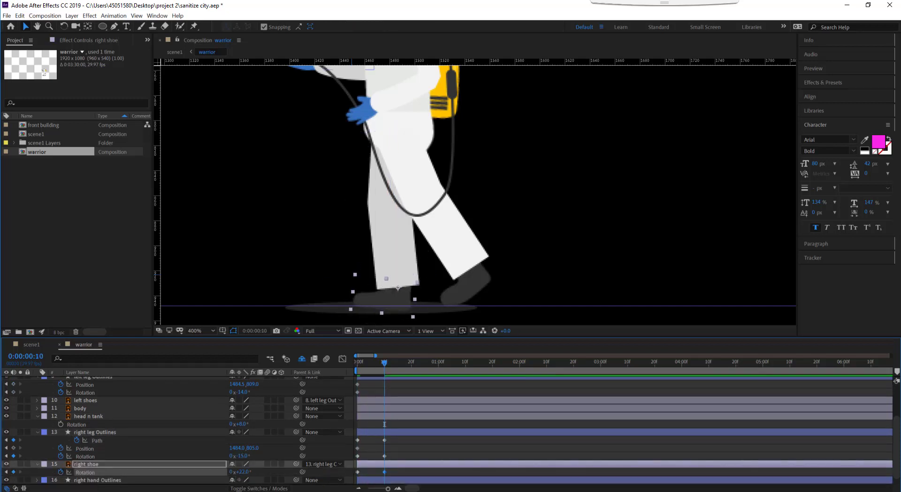
pyautogui.moveTo(385, 362)
pyautogui.mouseDown()
pyautogui.moveTo(362, 361)
pyautogui.moveTo(411, 368)
pyautogui.mouseUp()
# At frame 20 rotate the right leg to -45°, solo leg and shoe, and tilt the shoe to 13°.
pyautogui.click(118, 433)
pyautogui.click(85, 456)
pyautogui.moveTo(239, 456); pyautogui.dragTo(227, 456)
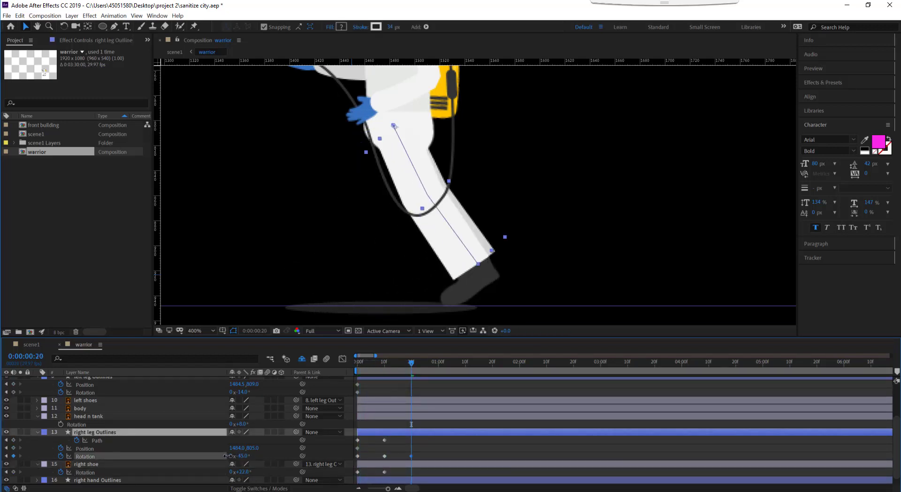
pyautogui.click(20, 432)
pyautogui.click(20, 464)
pyautogui.click(86, 463)
pyautogui.moveTo(239, 472); pyautogui.dragTo(240, 479)
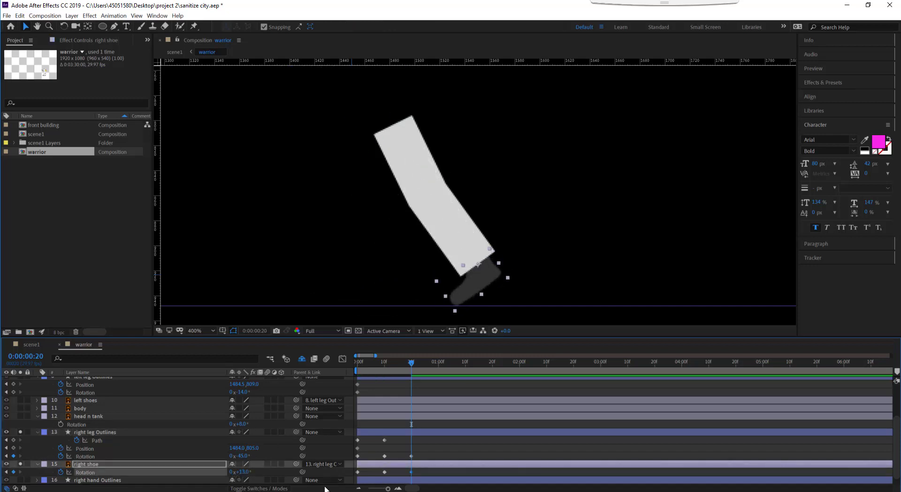
# Preview the right leg's step, then select the left leg Outlines layer.
pyautogui.moveTo(386, 365); pyautogui.dragTo(412, 368)
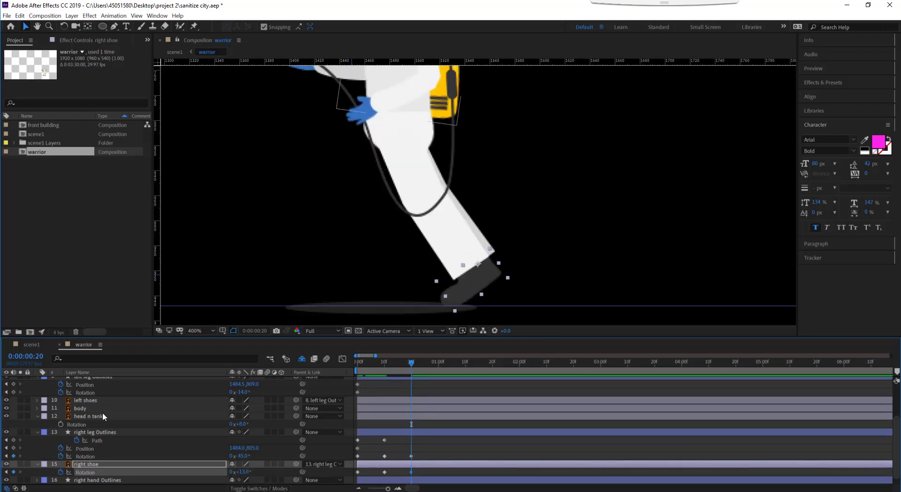
pyautogui.moveTo(411, 362); pyautogui.dragTo(334, 365)
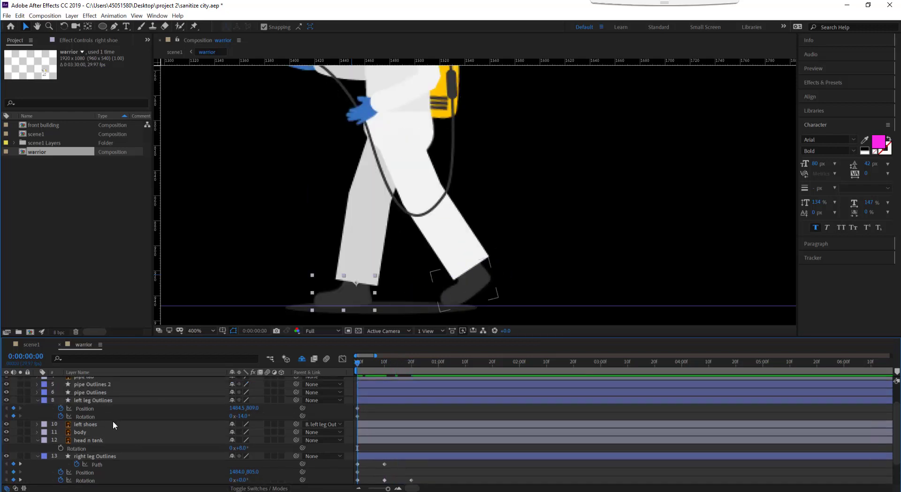
pyautogui.scroll(3, 112, 420)
pyautogui.click(108, 424)
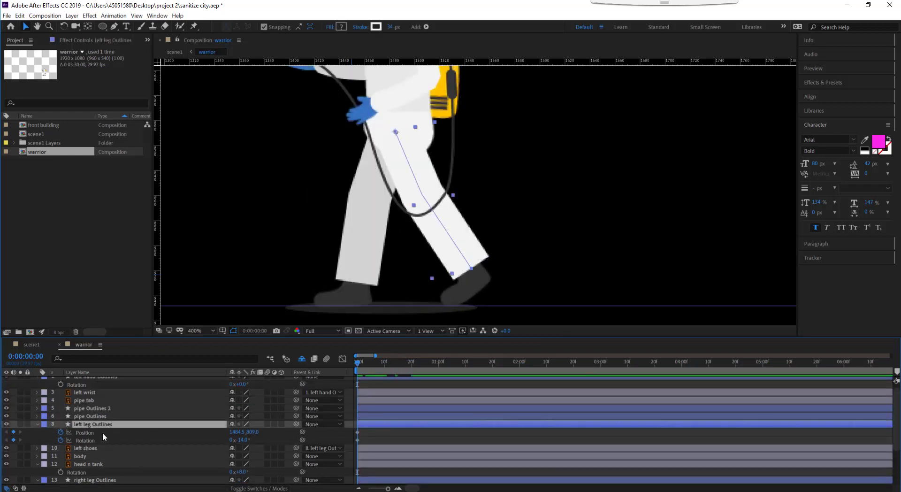
# Keyframe the left leg's path at frame 0 and bend it at the knee at frame 10.
pyautogui.click(37, 424)
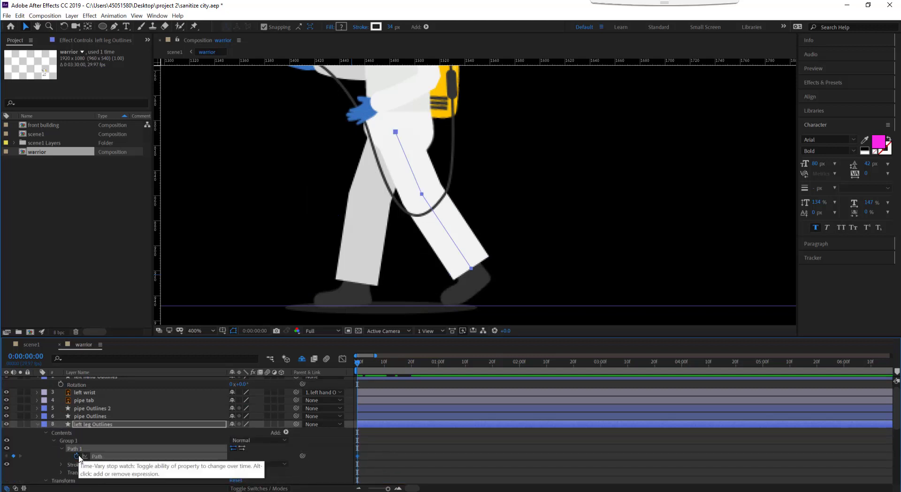
pyautogui.click(77, 457)
pyautogui.press('u')
pyautogui.hotkey('shift', 'pagedown')
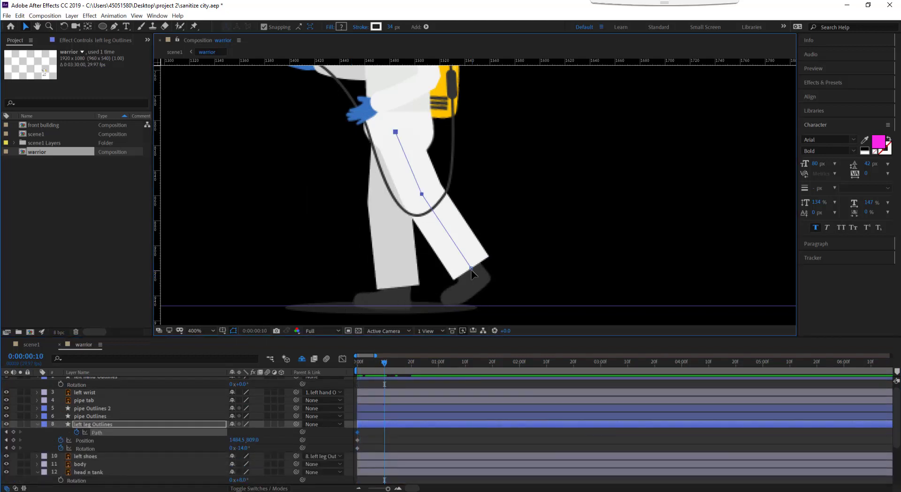
pyautogui.moveTo(471, 269); pyautogui.dragTo(459, 252)
pyautogui.moveTo(422, 193); pyautogui.dragTo(370, 211)
pyautogui.moveTo(460, 252); pyautogui.dragTo(438, 244)
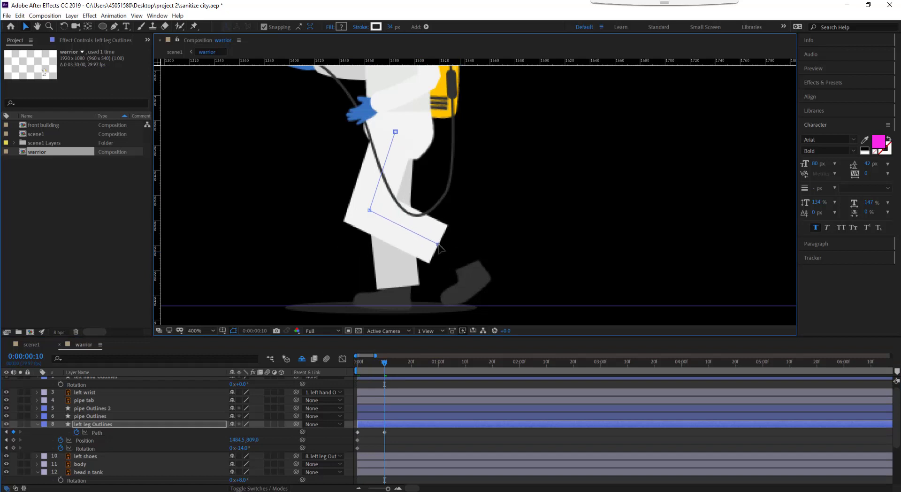
# At frame 10 move the left shoe under the bent leg and rotate it to -31°.
pyautogui.hotkey('ctrl', 'Down')
pyautogui.press('u')
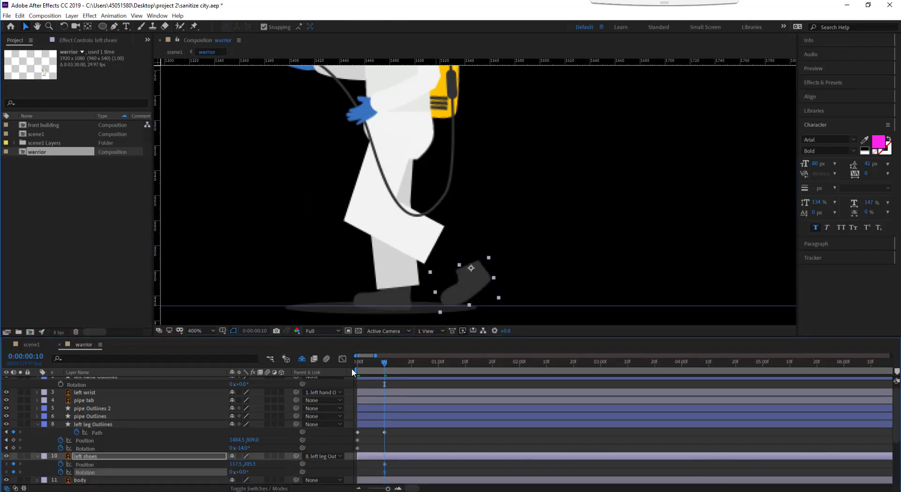
pyautogui.click(7, 472)
pyautogui.click(383, 364)
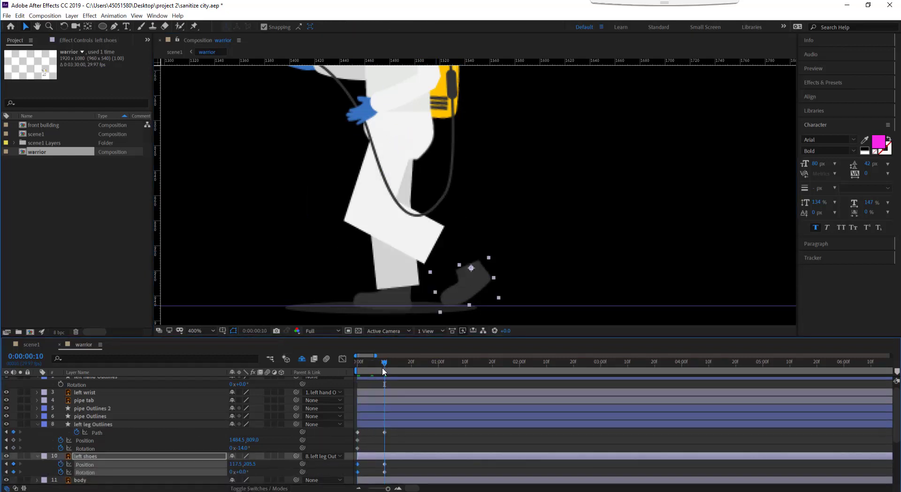
pyautogui.moveTo(474, 283); pyautogui.dragTo(495, 300)
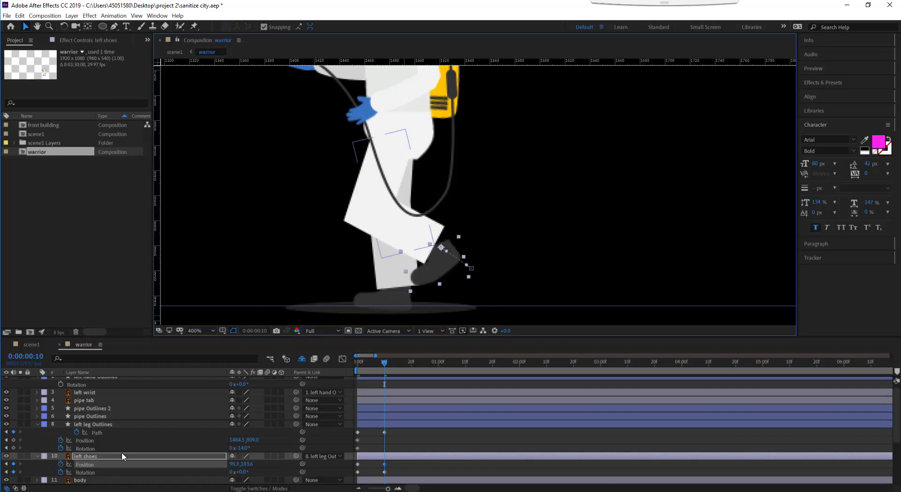
pyautogui.moveTo(241, 472); pyautogui.dragTo(224, 472)
pyautogui.press('Left')
pyautogui.press('Up')
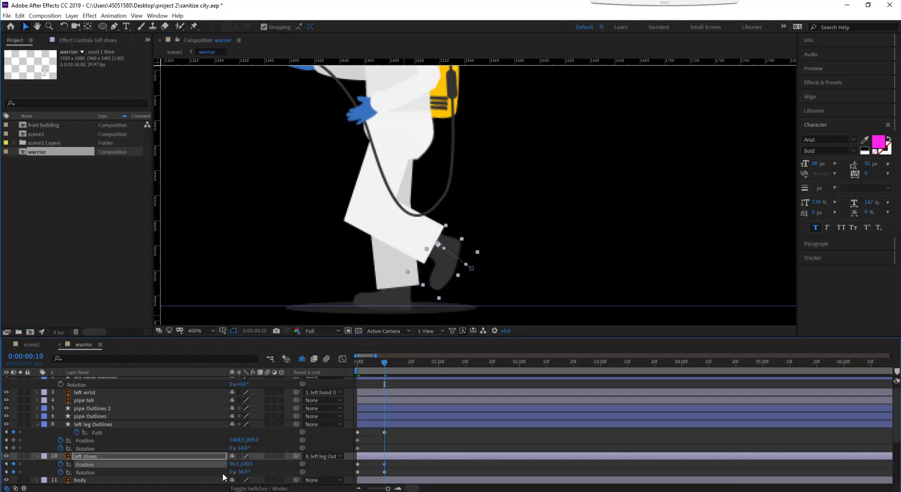
pyautogui.moveTo(388, 363); pyautogui.dragTo(411, 383)
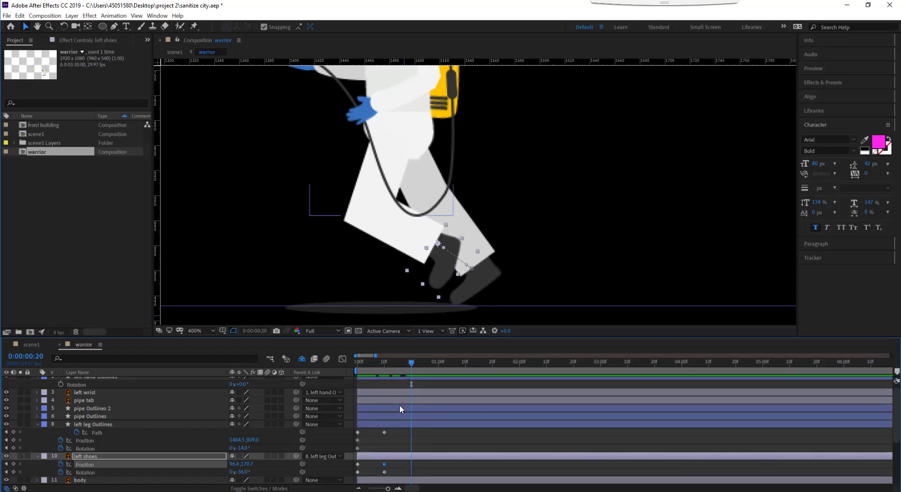
# Reshape the left leg's path for the frame 20 pose.
pyautogui.click(97, 432)
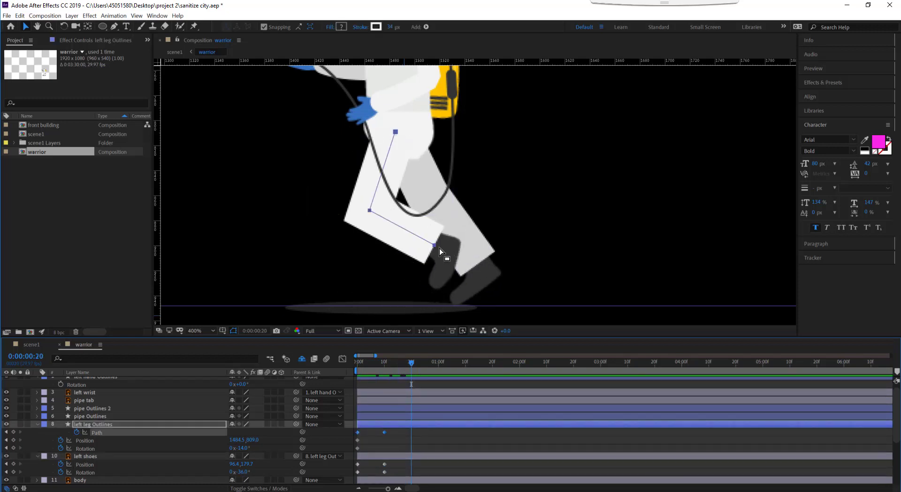
pyautogui.moveTo(435, 244); pyautogui.dragTo(371, 282)
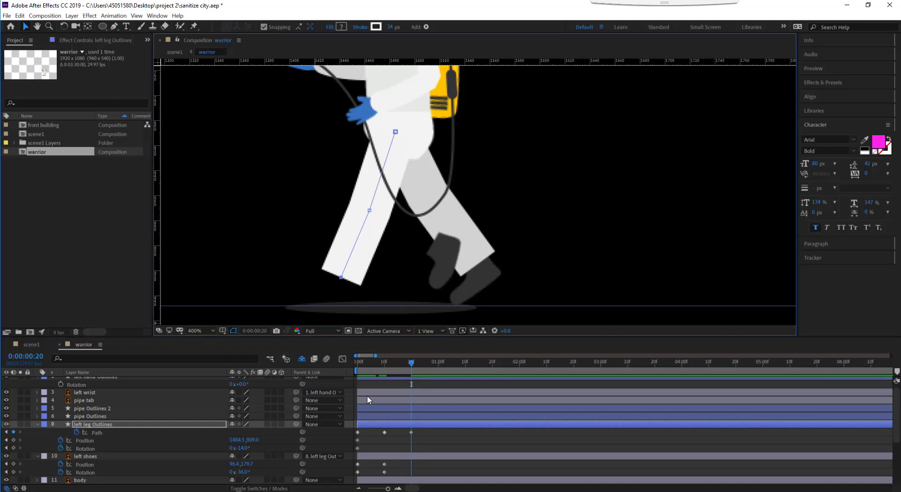
pyautogui.click(381, 364)
pyautogui.moveTo(381, 370); pyautogui.dragTo(411, 371)
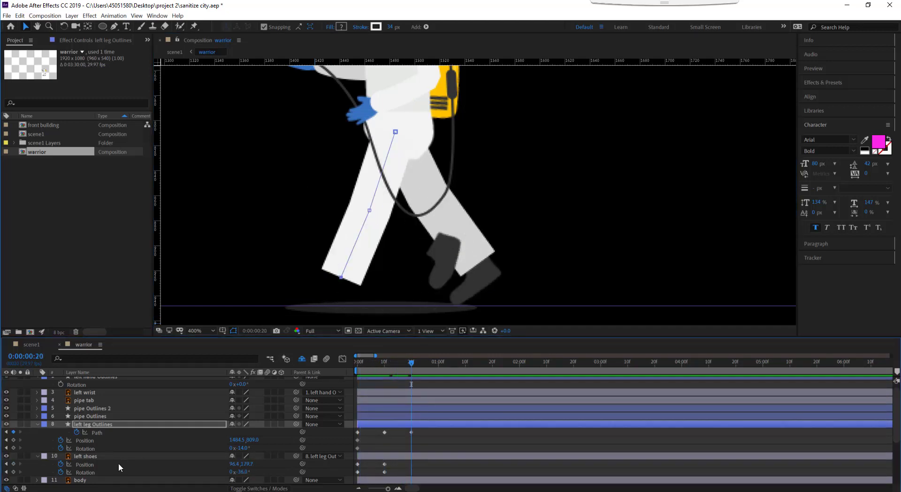
# At frame 20 place the left shoe under the front leg, rotated to 58°.
pyautogui.click(404, 456)
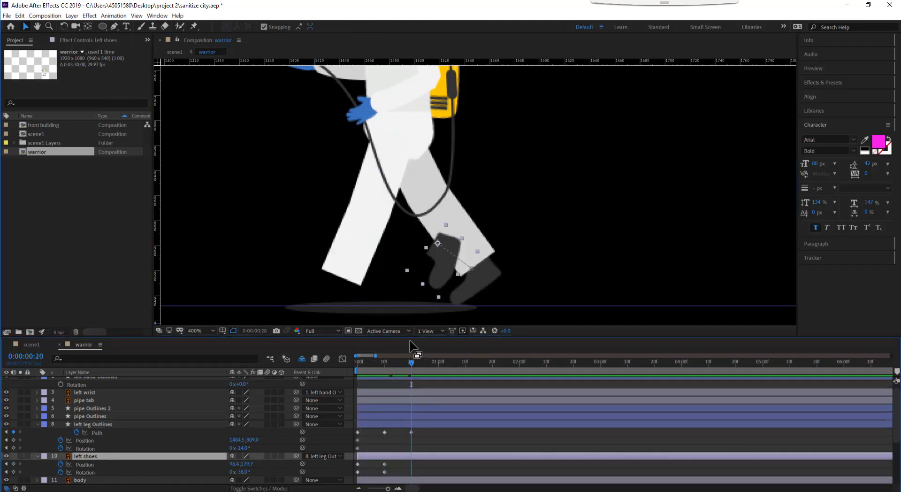
pyautogui.moveTo(418, 258); pyautogui.dragTo(324, 294)
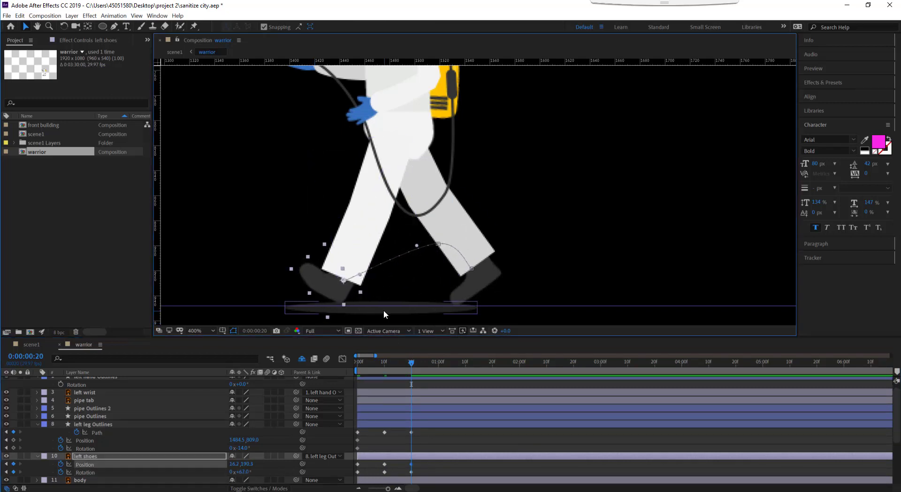
pyautogui.click(230, 471)
pyautogui.moveTo(353, 364); pyautogui.dragTo(412, 366)
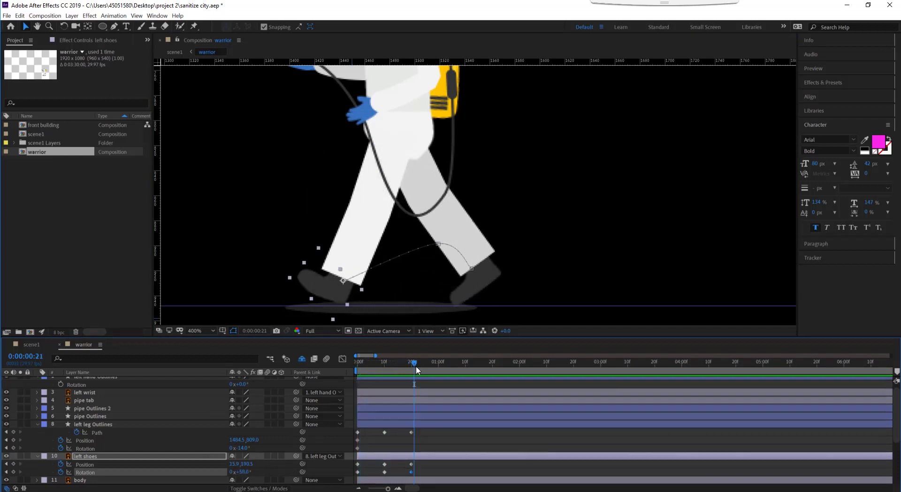
pyautogui.click(439, 364)
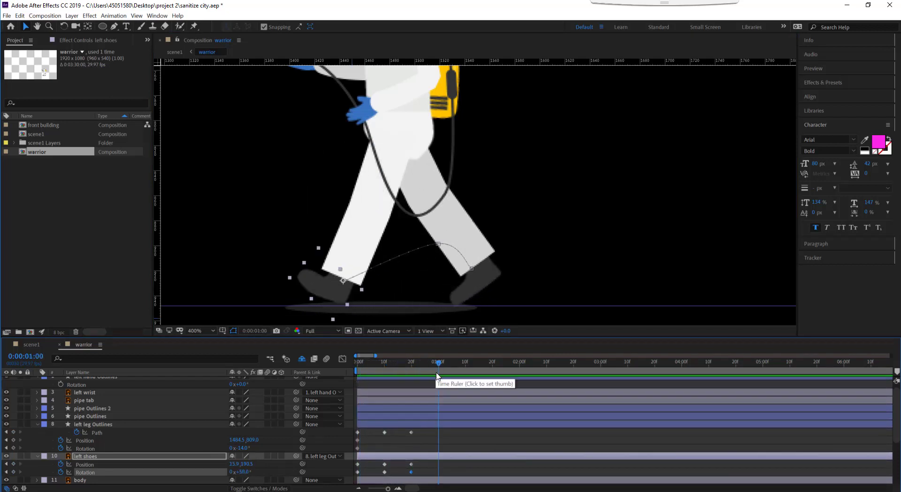
pyautogui.click(385, 432)
# Keyframe the right leg's Path and Position at frame 20.
pyautogui.scroll(-2, 386, 435)
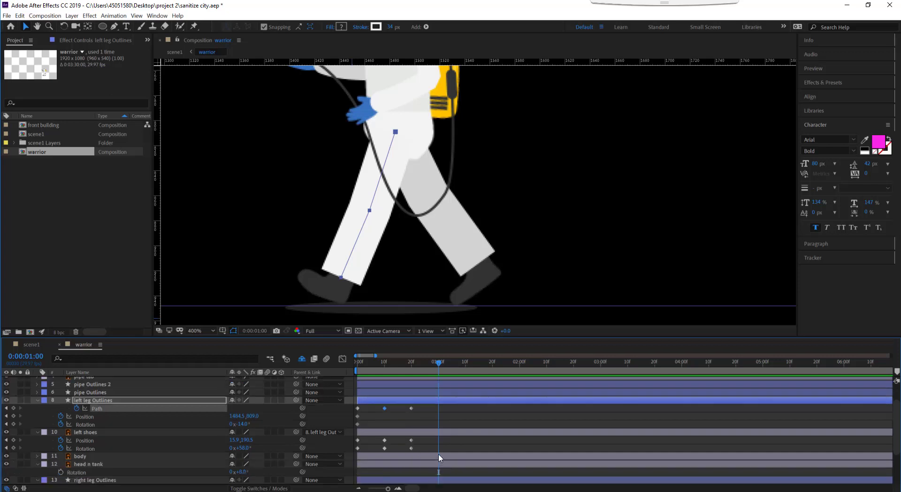
pyautogui.click(131, 473)
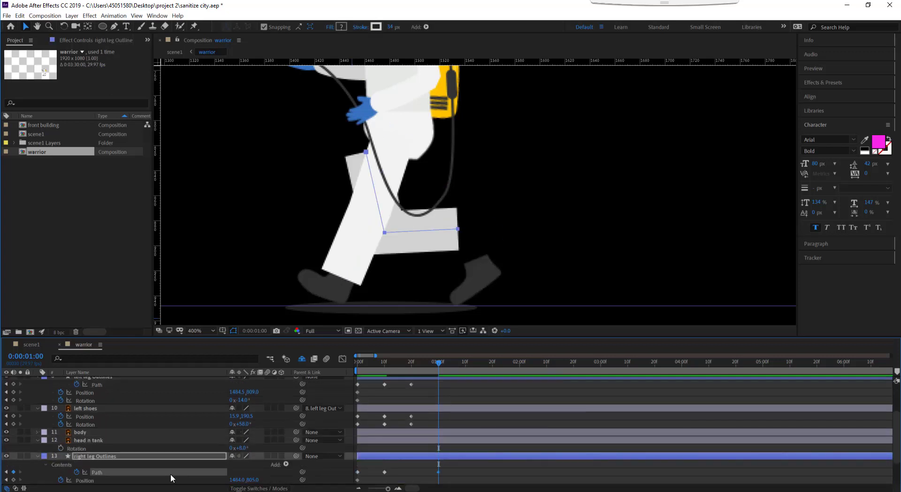
pyautogui.press('j')
pyautogui.scroll(-2, 18, 455)
pyautogui.click(13, 448)
pyautogui.click(13, 456)
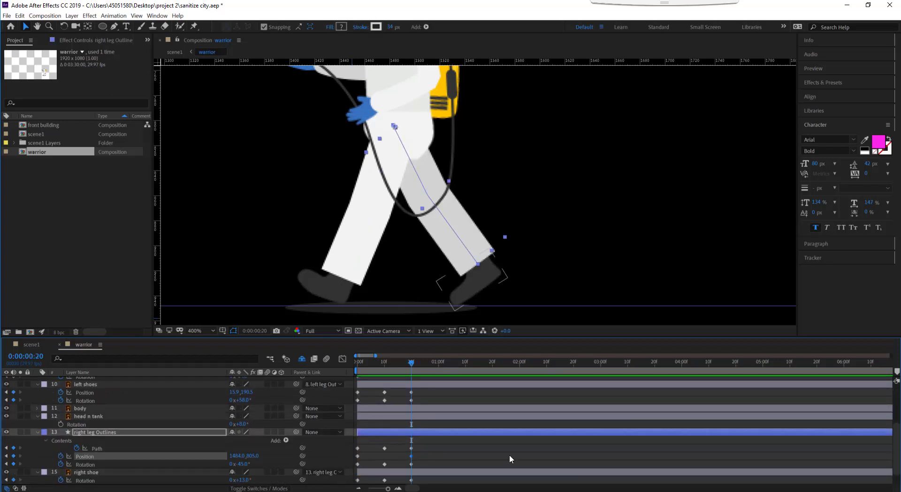
# At 1:00 bend the right leg backward at the knee and shorten its lower part.
pyautogui.click(439, 363)
pyautogui.click(102, 449)
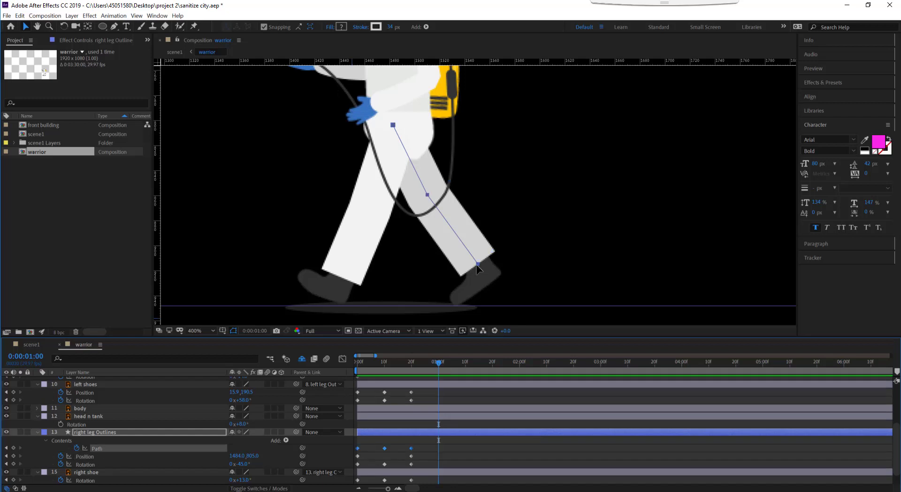
pyautogui.moveTo(427, 194); pyautogui.dragTo(360, 204)
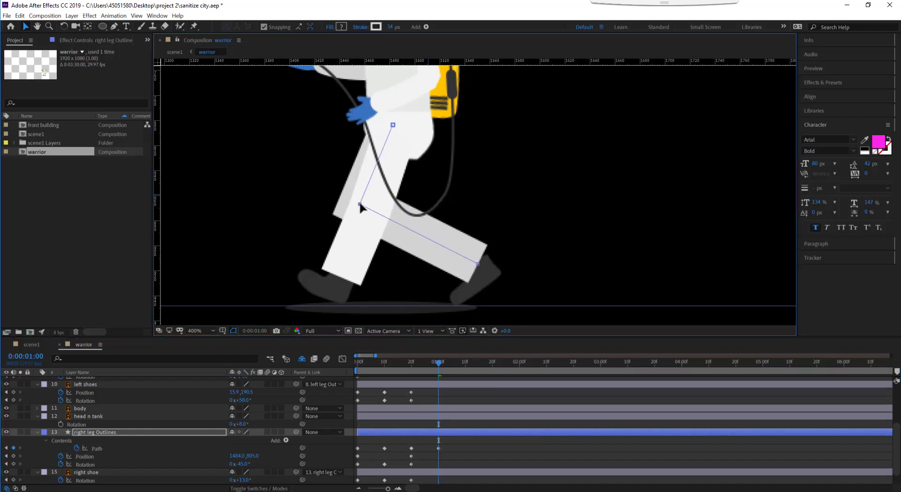
pyautogui.moveTo(478, 264); pyautogui.dragTo(429, 245)
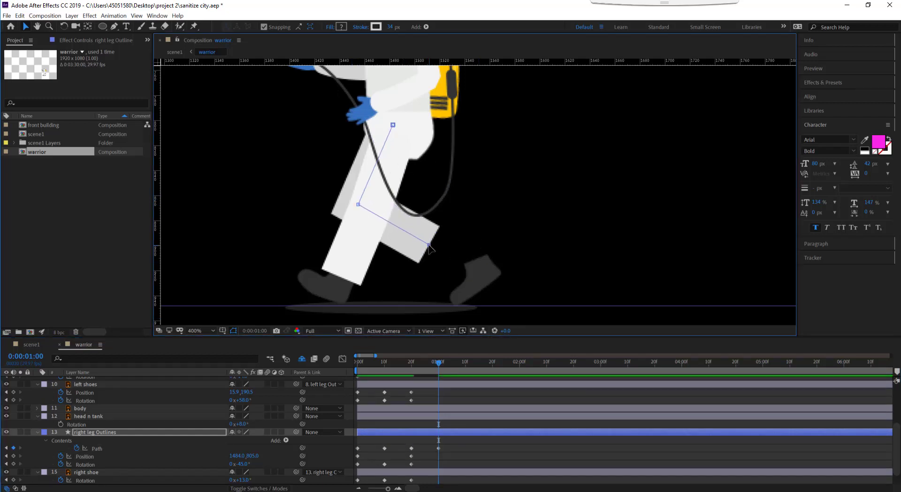
pyautogui.scroll(-2, 440, 450)
# Keyframe the right shoe's Position and Rotation at the one-second mark.
pyautogui.click(437, 455)
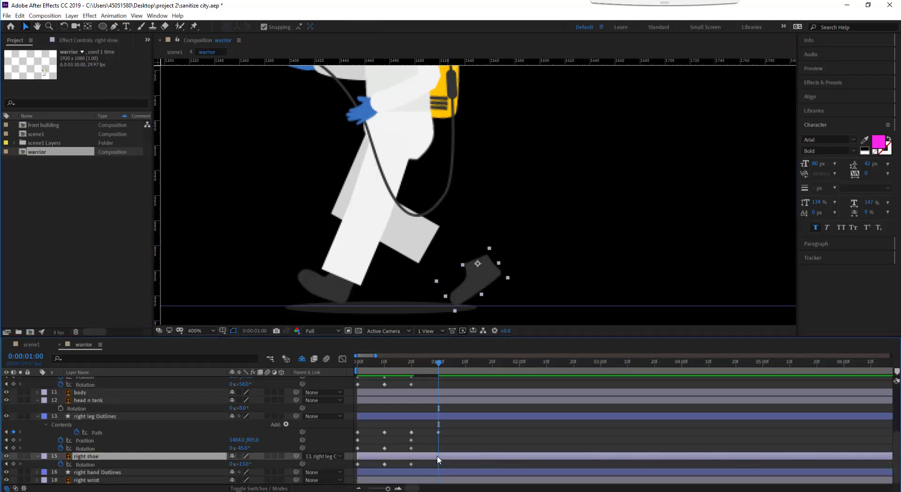
pyautogui.hotkey('alt', 'shift', 'p')
pyautogui.hotkey('alt', 'shift', 'r')
pyautogui.moveTo(439, 362); pyautogui.dragTo(371, 362)
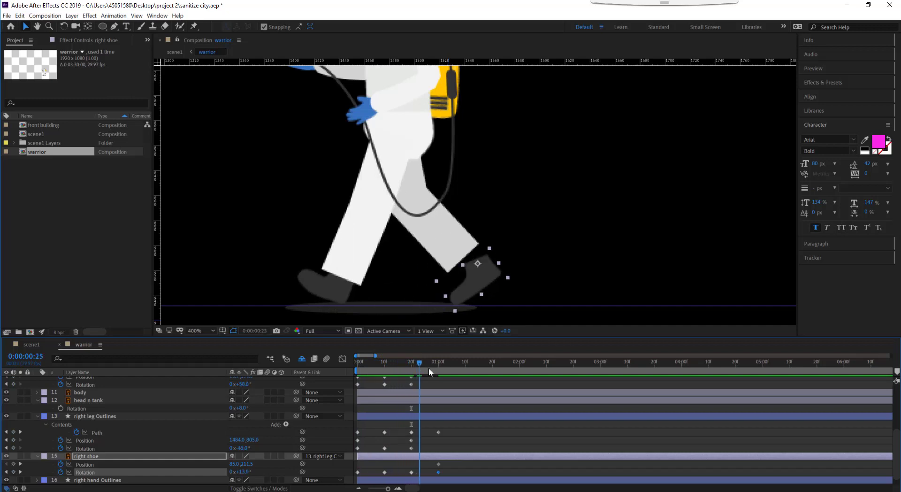
pyautogui.moveTo(370, 362); pyautogui.dragTo(439, 370)
# Raise the right shoe slightly at 1:00, then select the left leg layer.
pyautogui.click(119, 455)
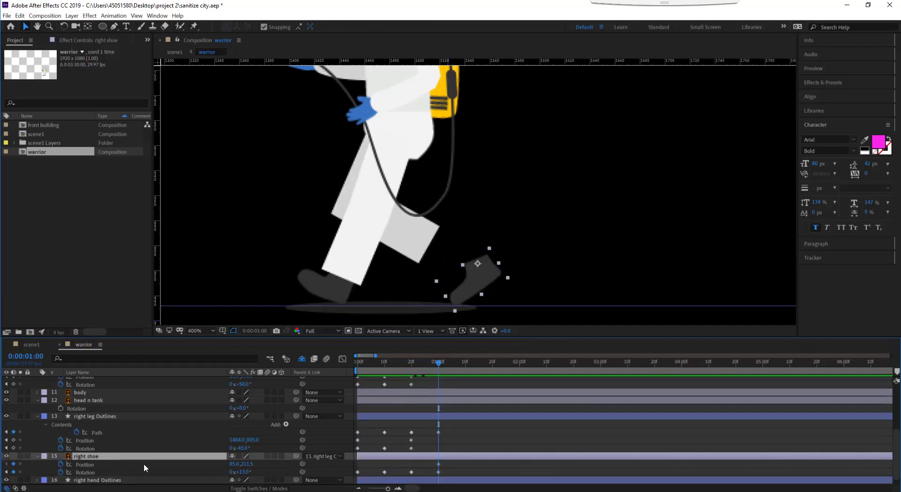
pyautogui.click(412, 463)
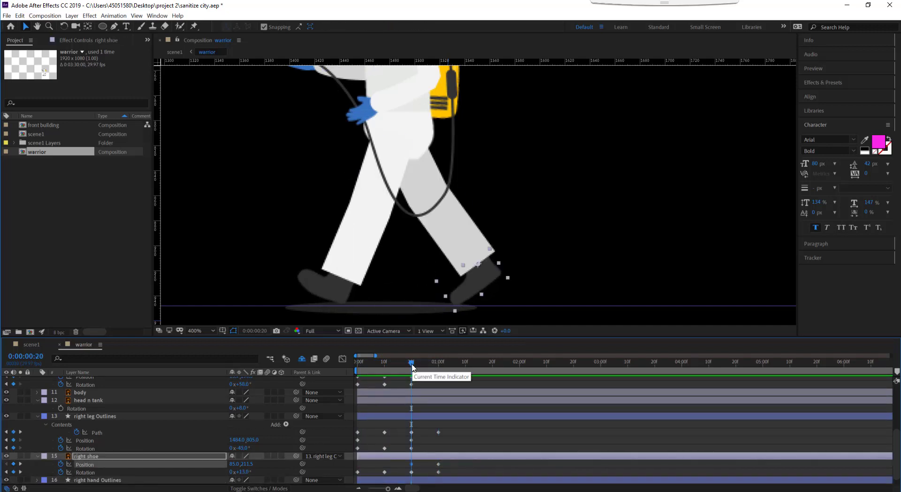
pyautogui.moveTo(411, 364); pyautogui.dragTo(438, 371)
pyautogui.press('pagedown')
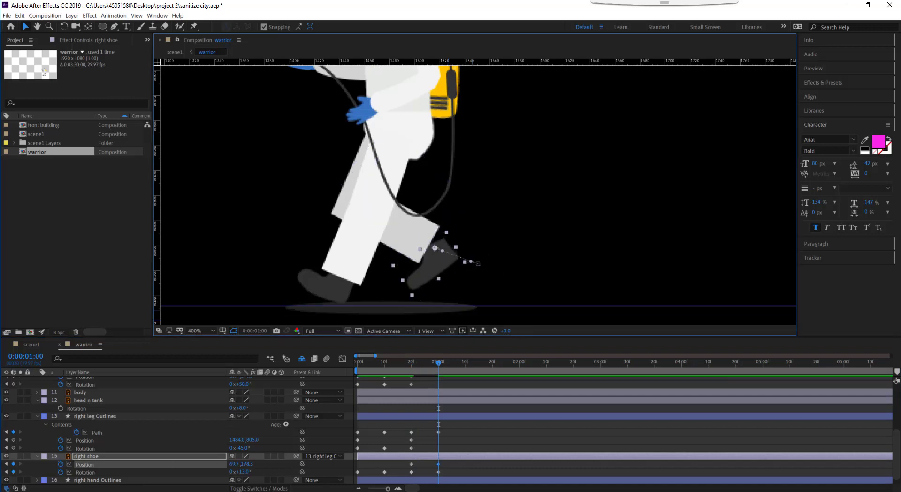
pyautogui.moveTo(220, 466); pyautogui.dragTo(219, 470)
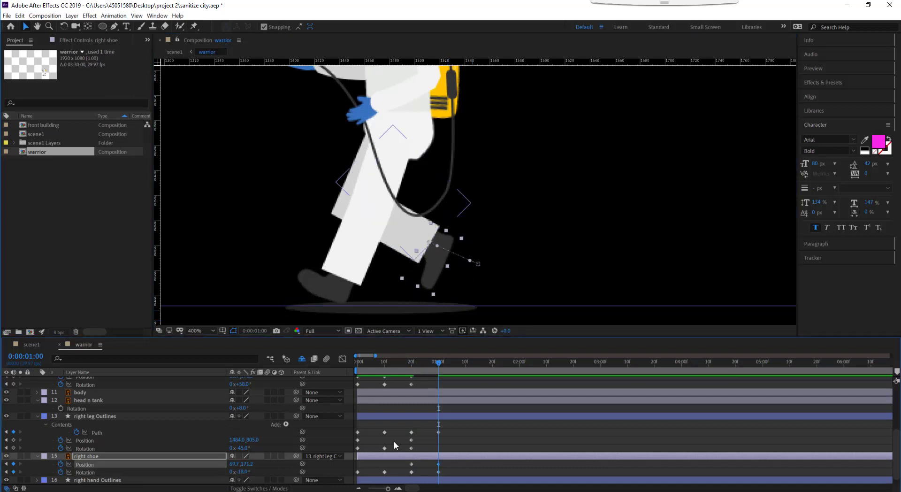
pyautogui.scroll(3, 437, 441)
pyautogui.click(440, 385)
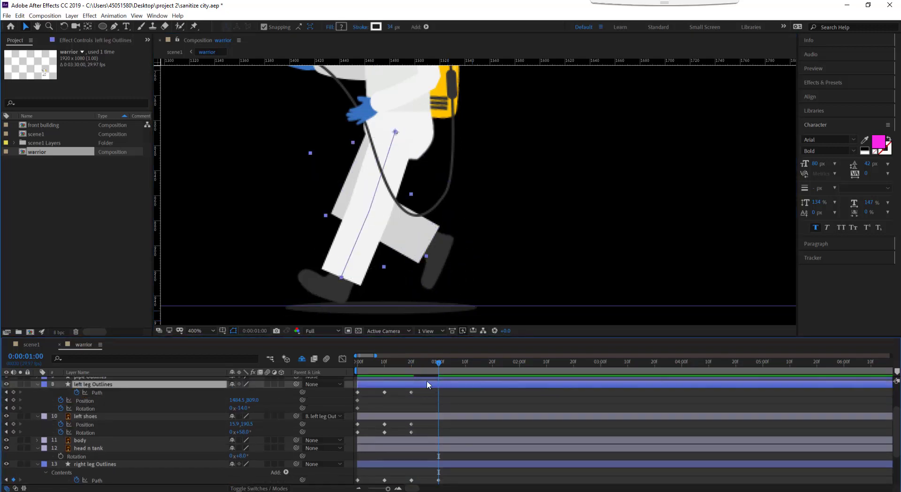
# Keyframe the left leg at frame 20, then key its path at one second, swung toward vertical.
pyautogui.click(385, 362)
pyautogui.press('k')
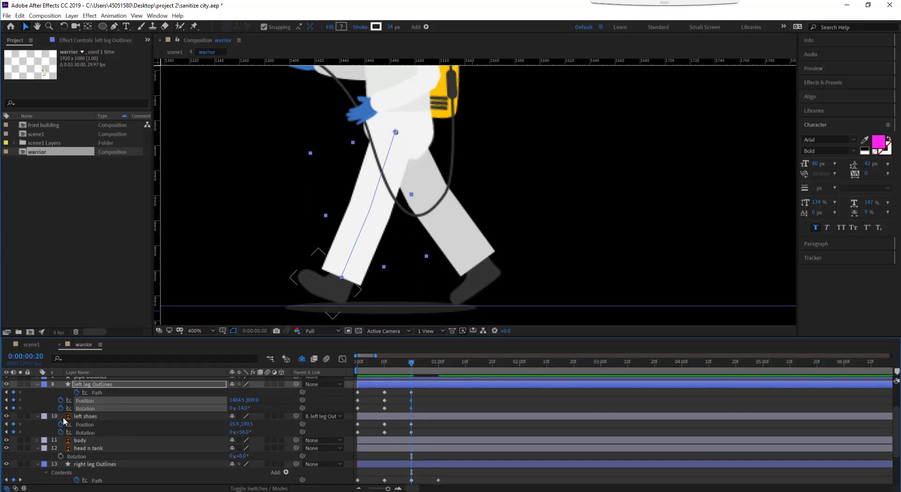
pyautogui.click(439, 361)
pyautogui.click(13, 392)
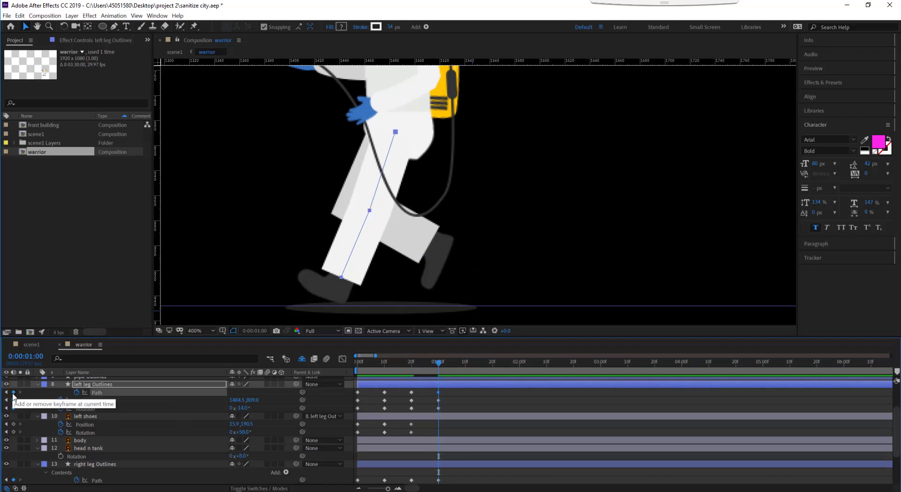
pyautogui.moveTo(242, 408); pyautogui.dragTo(230, 409)
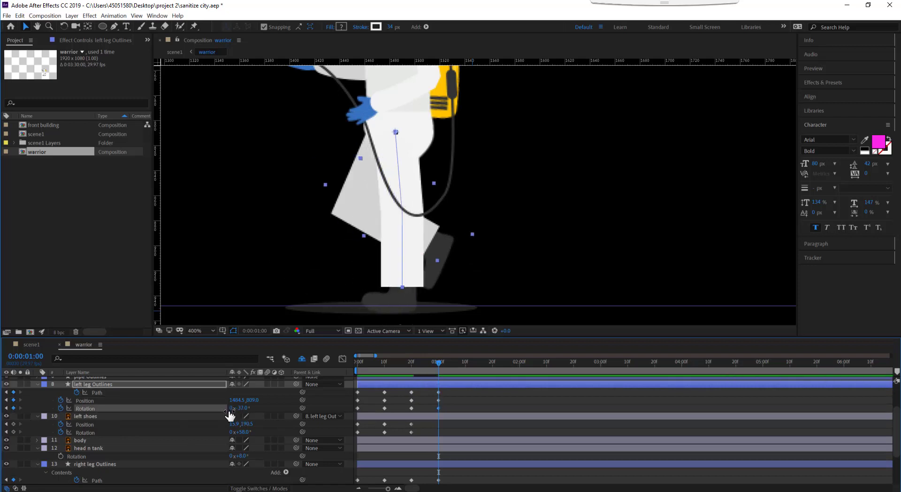
# At 1:10, rotate the left leg forward to -65° and extend its lower end downward.
pyautogui.click(438, 418)
pyautogui.click(466, 362)
pyautogui.click(241, 409)
pyautogui.moveTo(240, 408); pyautogui.dragTo(225, 407)
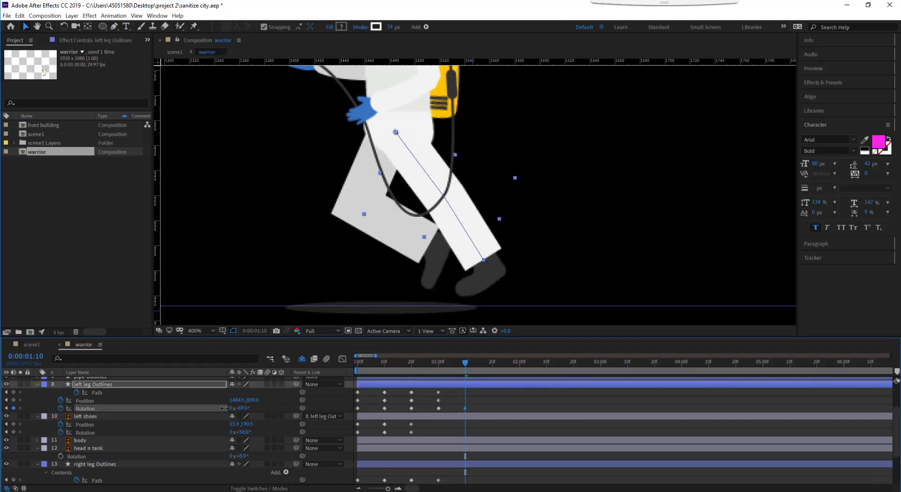
pyautogui.click(185, 391)
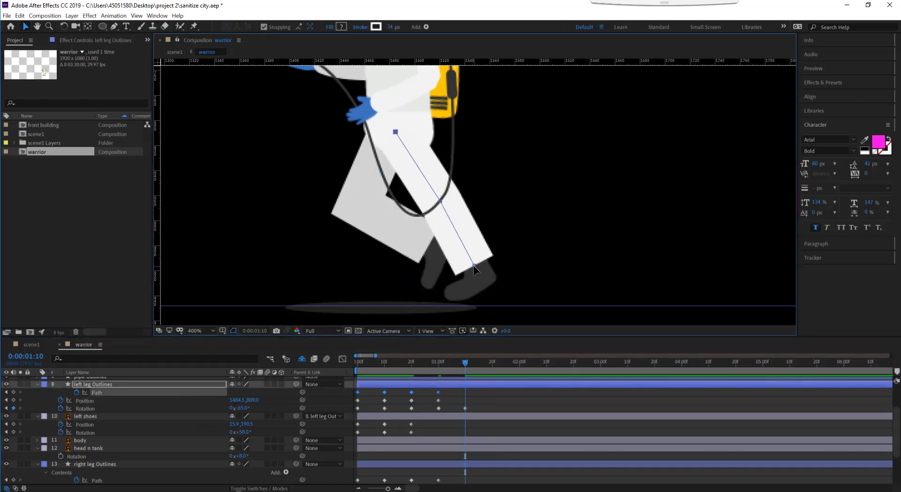
pyautogui.moveTo(474, 266); pyautogui.dragTo(480, 289)
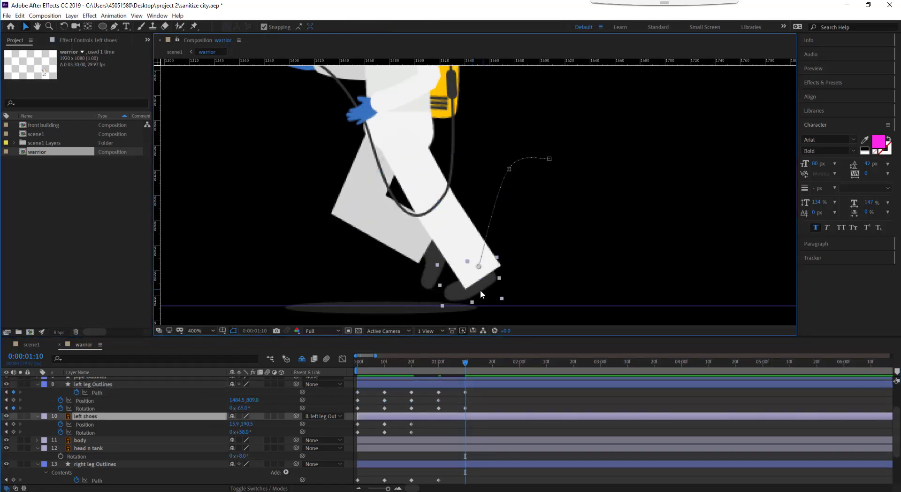
# Straighten the right leg down and back, and set the right shoe flat beneath it.
pyautogui.scroll(-2, 353, 469)
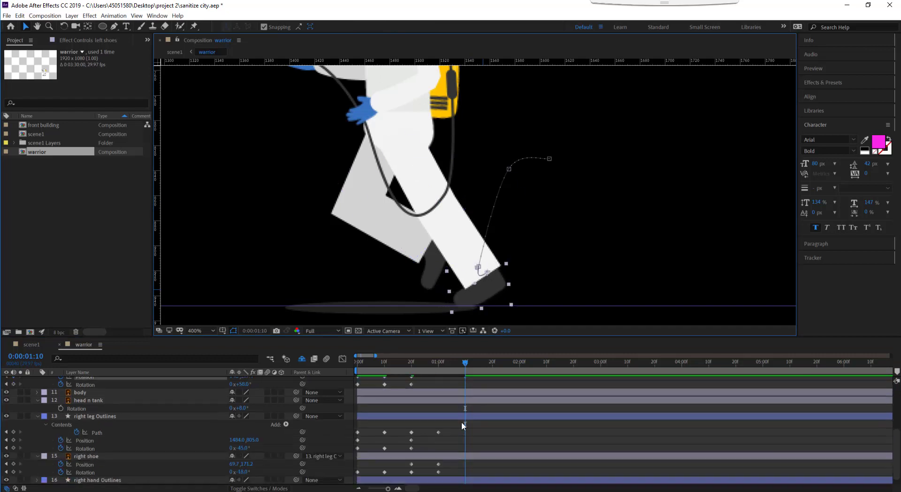
pyautogui.click(114, 432)
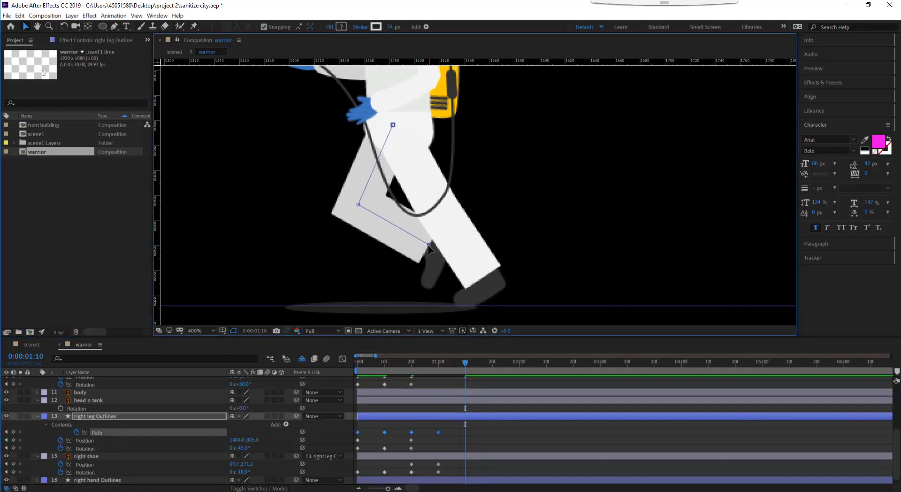
pyautogui.moveTo(429, 246); pyautogui.dragTo(328, 281)
pyautogui.click(463, 456)
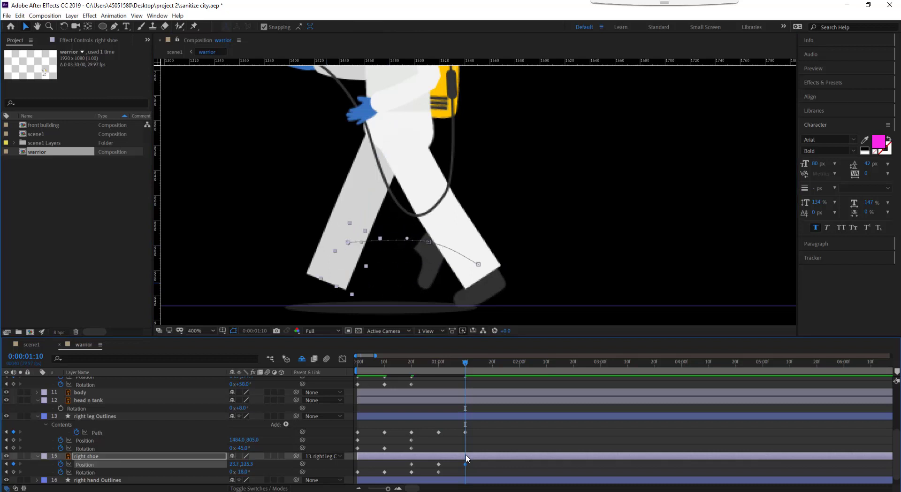
pyautogui.moveTo(237, 472); pyautogui.dragTo(275, 470)
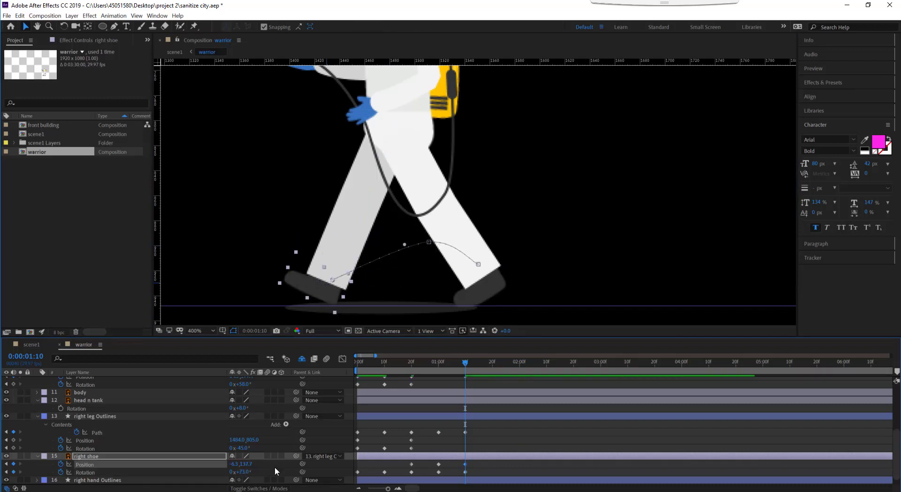
# Check the earlier frames, then bend the left leg at the knee at the one-second mark.
pyautogui.moveTo(389, 364); pyautogui.dragTo(438, 381)
pyautogui.click(107, 415)
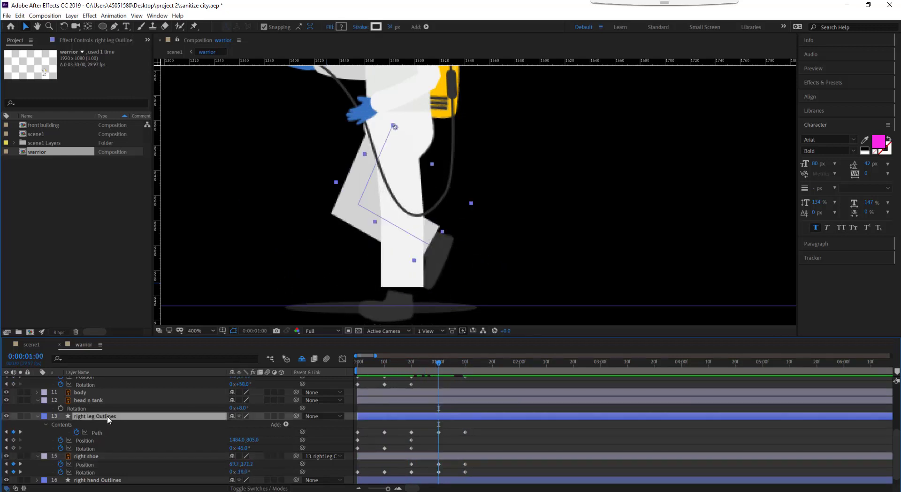
pyautogui.scroll(3, 107, 416)
pyautogui.click(107, 408)
pyautogui.scroll(2, 107, 411)
pyautogui.click(403, 287)
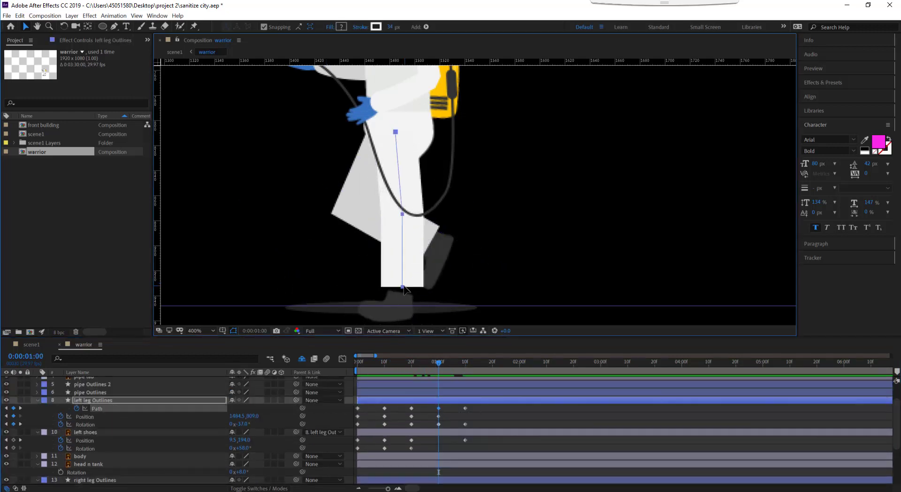
pyautogui.moveTo(403, 215); pyautogui.dragTo(396, 215)
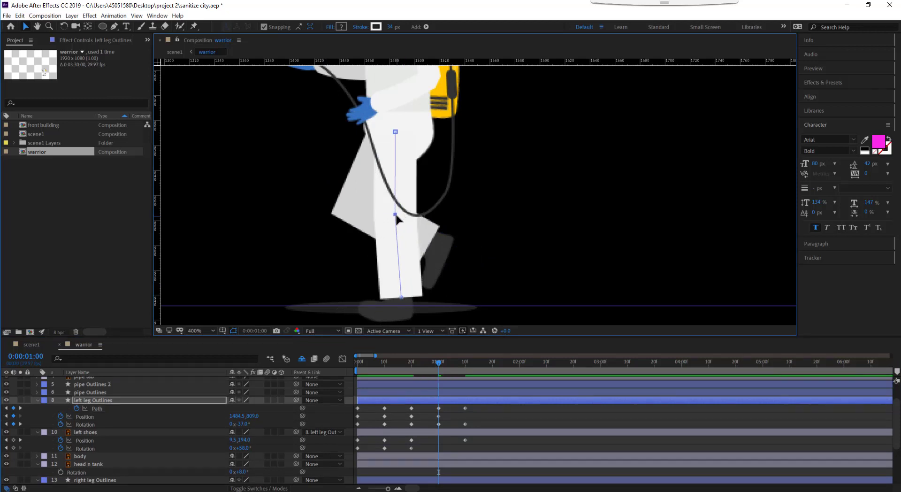
# Collapse the layer properties and zoom out to view the whole figure.
pyautogui.press(',')
pyautogui.click(37, 400)
pyautogui.click(37, 417)
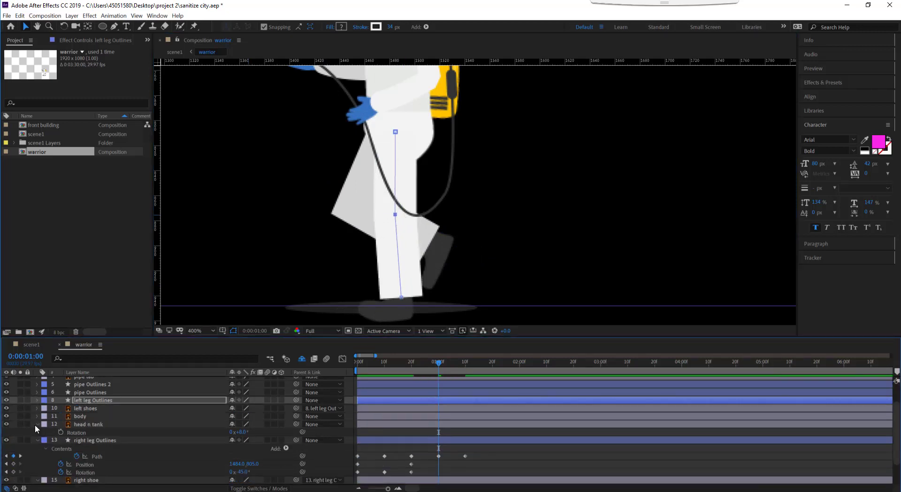
pyautogui.click(37, 424)
pyautogui.click(37, 452)
pyautogui.press('space')
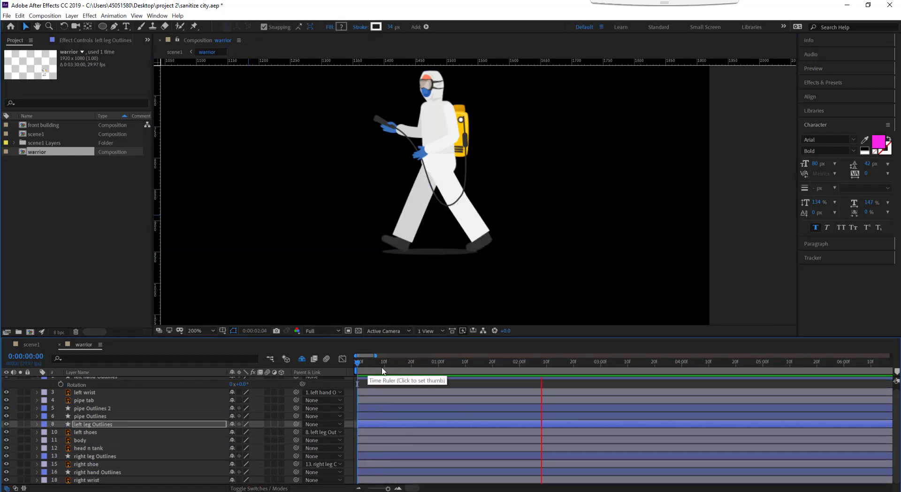
pyautogui.moveTo(383, 363); pyautogui.dragTo(463, 368)
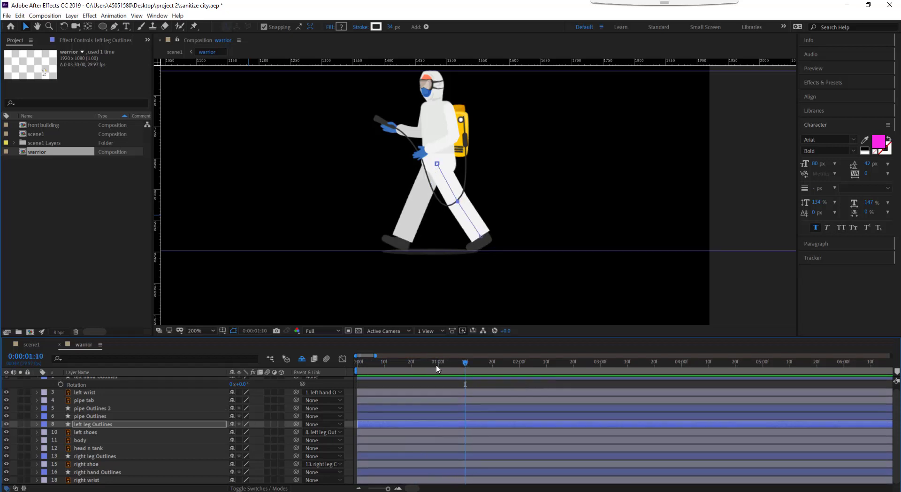
pyautogui.scroll(1, 141, 423)
pyautogui.click(85, 397)
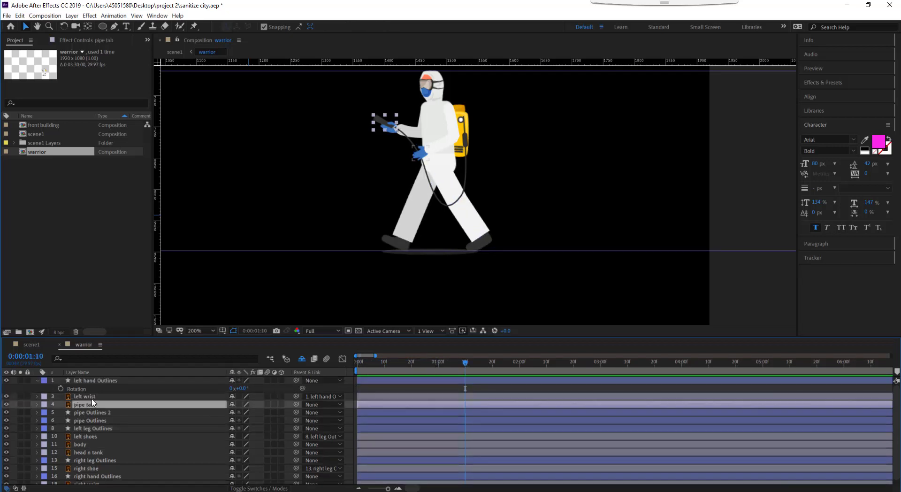
pyautogui.click(99, 386)
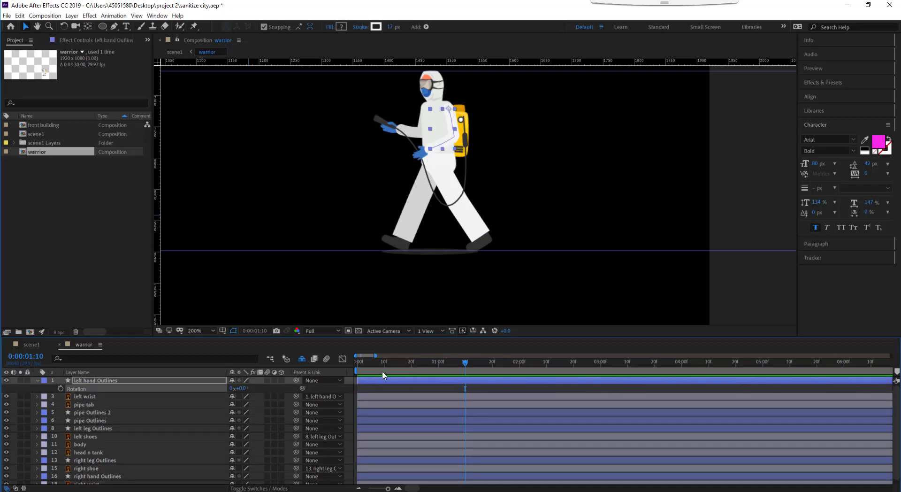
# At frame 0, set starting keyframes on the left hand Outlines arm path.
pyautogui.press('Home')
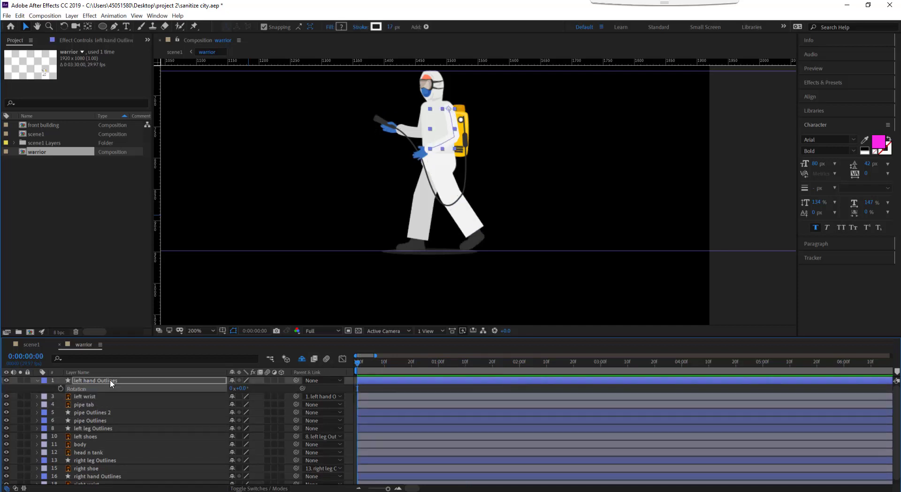
pyautogui.click(79, 382)
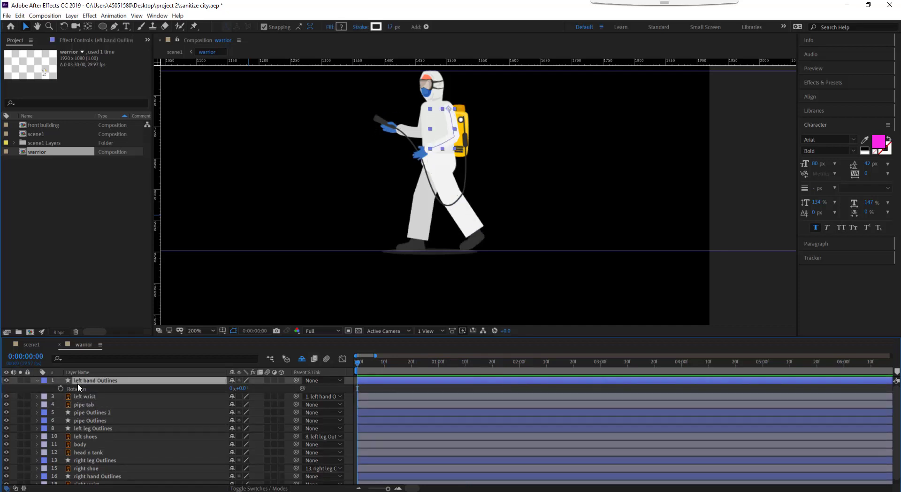
pyautogui.click(37, 380)
pyautogui.click(54, 397)
pyautogui.click(62, 404)
pyautogui.click(76, 413)
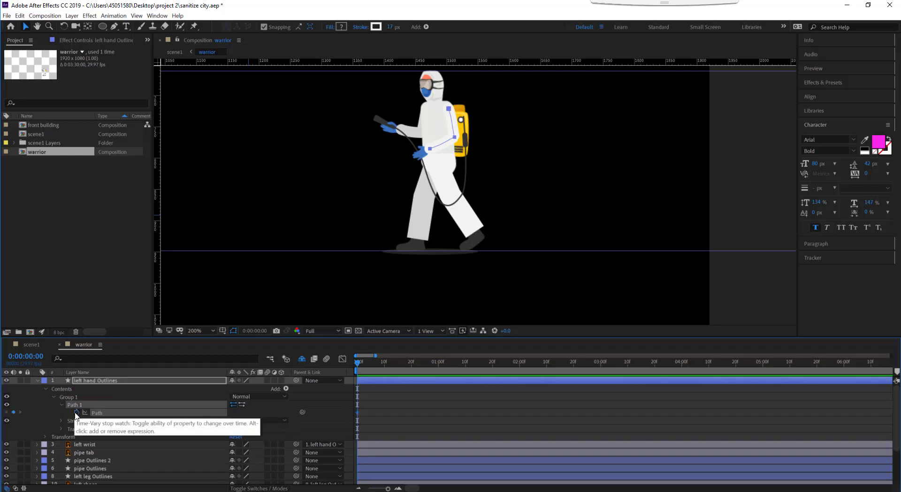
pyautogui.press('u')
pyautogui.press('u')
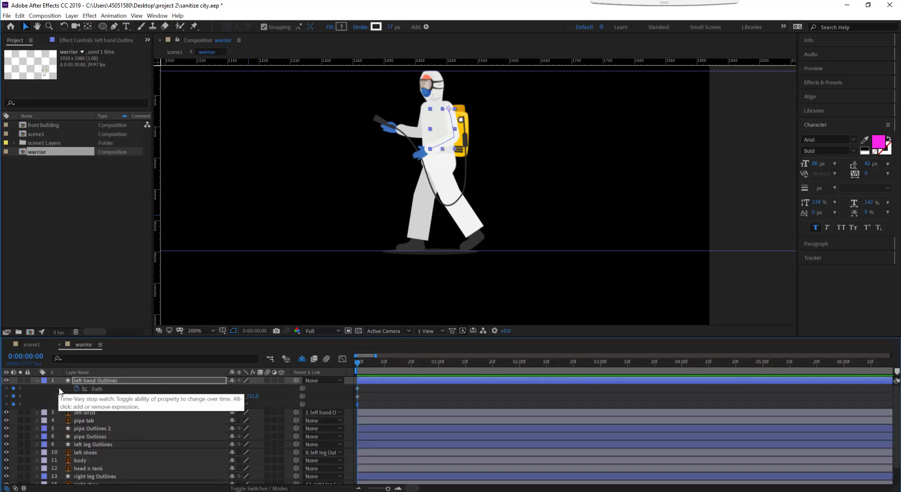
pyautogui.scroll(2, 422, 211)
# At frame 10, rotate the left arm to −16°, bend the elbow smoothly, and preview.
pyautogui.click(382, 364)
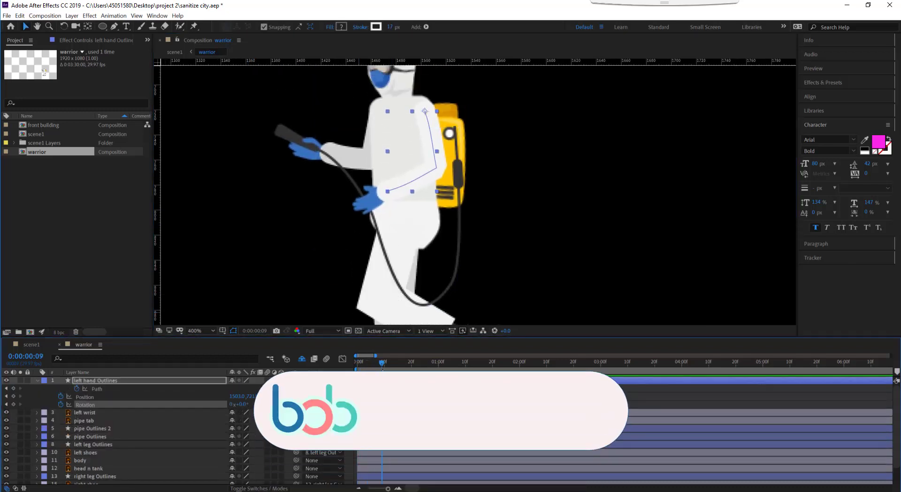
pyautogui.click(384, 362)
pyautogui.moveTo(244, 405); pyautogui.dragTo(239, 341)
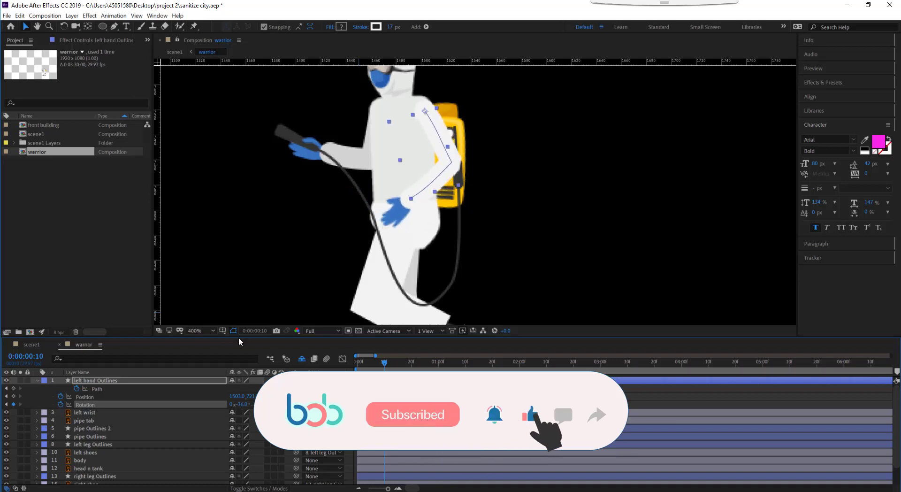
pyautogui.moveTo(452, 162); pyautogui.dragTo(447, 162)
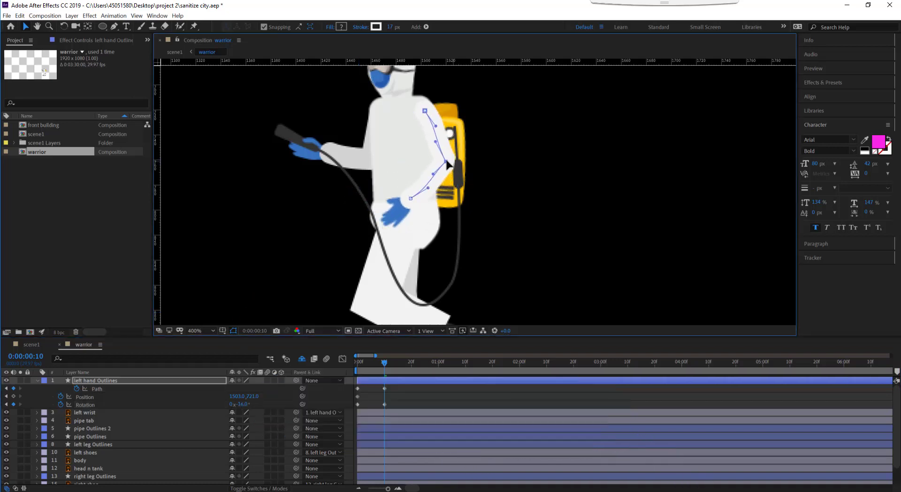
pyautogui.press('g')
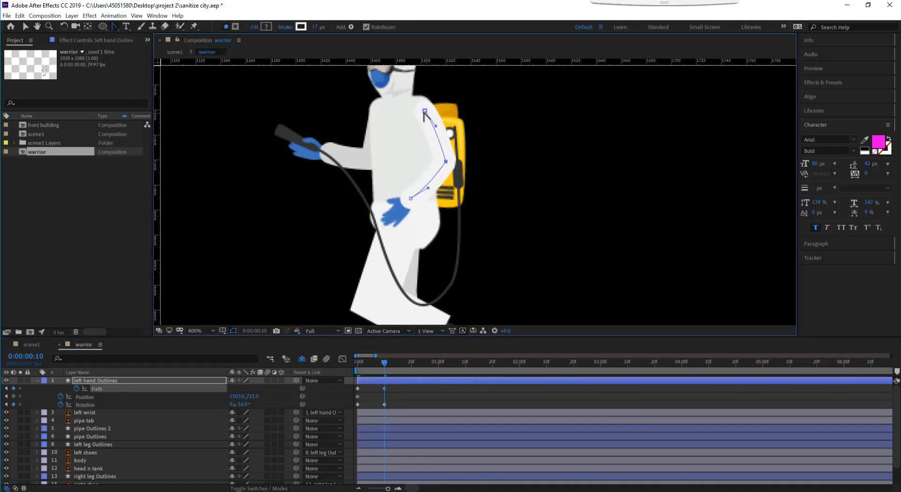
pyautogui.press('space')
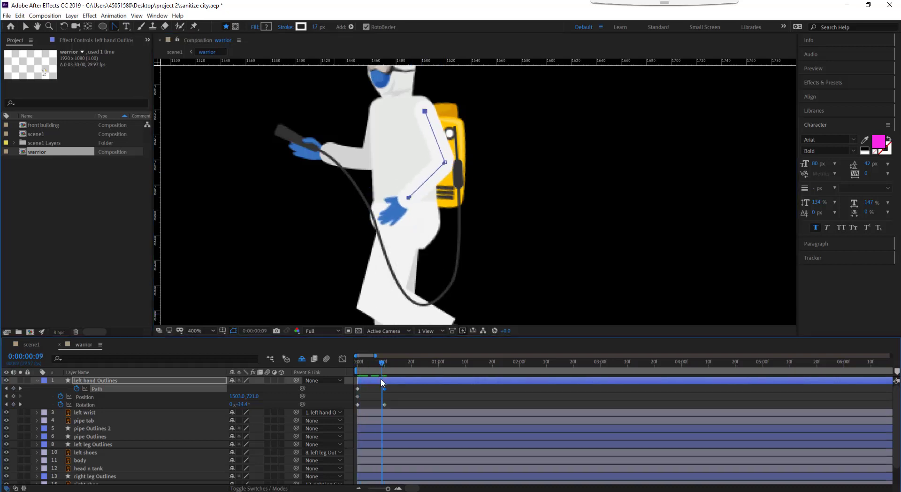
pyautogui.click(89, 429)
# Add a starting path keyframe for the pipe and pull its lower curve outward.
pyautogui.press('u')
pyautogui.press('u')
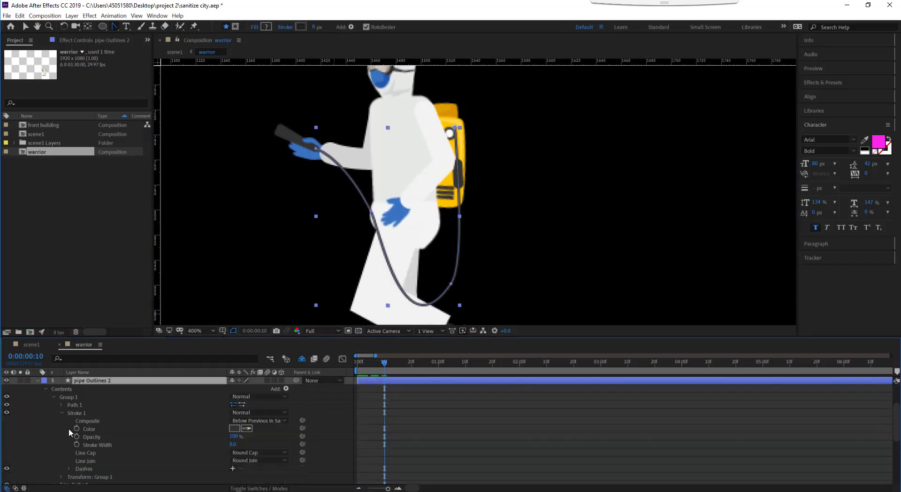
pyautogui.press('u')
pyautogui.moveTo(385, 361); pyautogui.dragTo(385, 362)
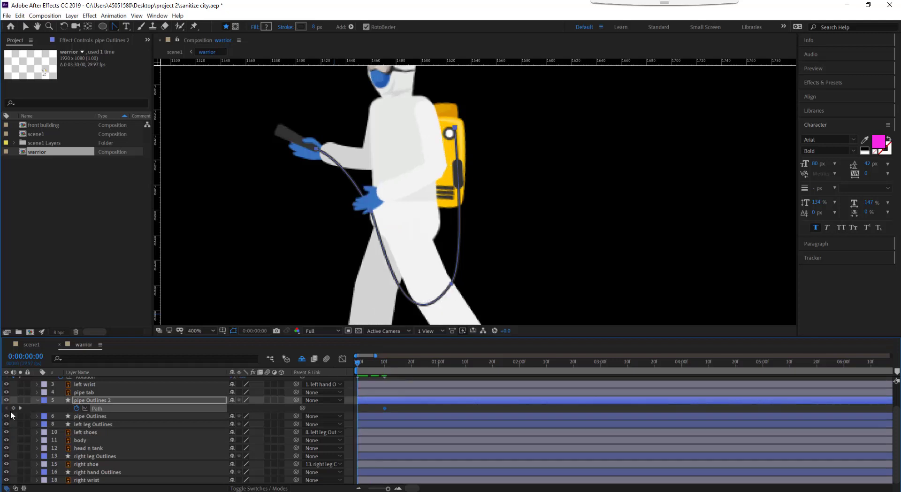
pyautogui.press('v')
pyautogui.click(373, 213)
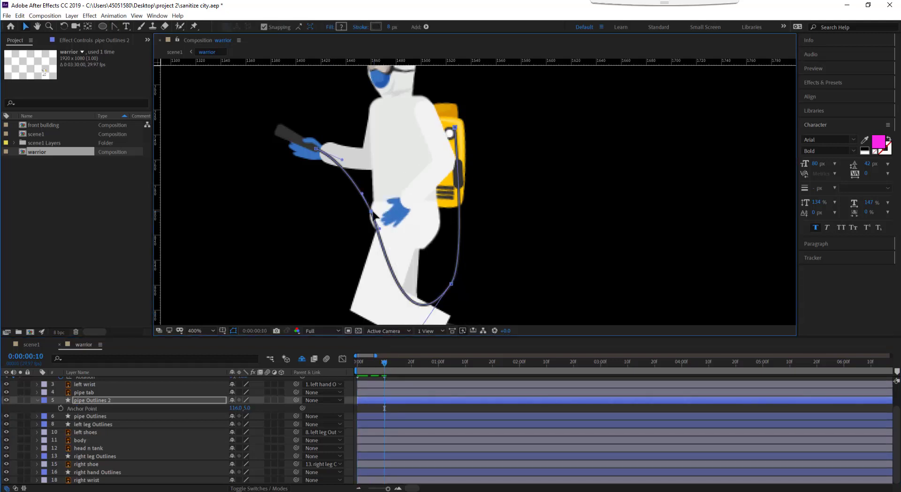
pyautogui.moveTo(452, 284)
pyautogui.mouseDown()
pyautogui.moveTo(490, 252)
pyautogui.moveTo(484, 271)
pyautogui.mouseUp()
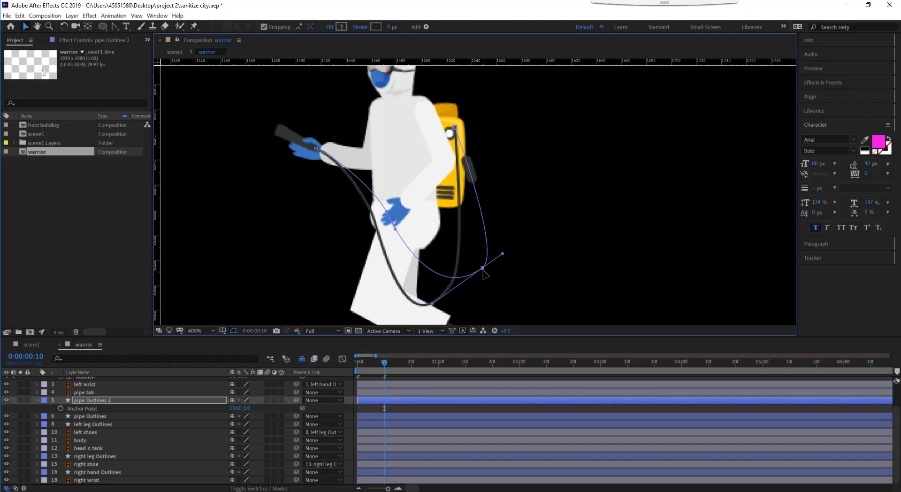
# Rename the spare pipe layer to 'water flow' and delete it.
pyautogui.write('water flow')
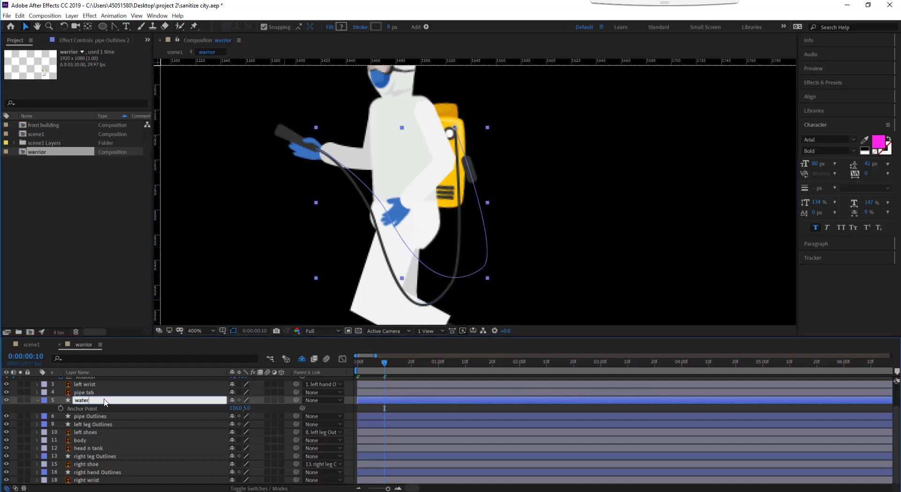
pyautogui.press('Return')
pyautogui.press('Delete')
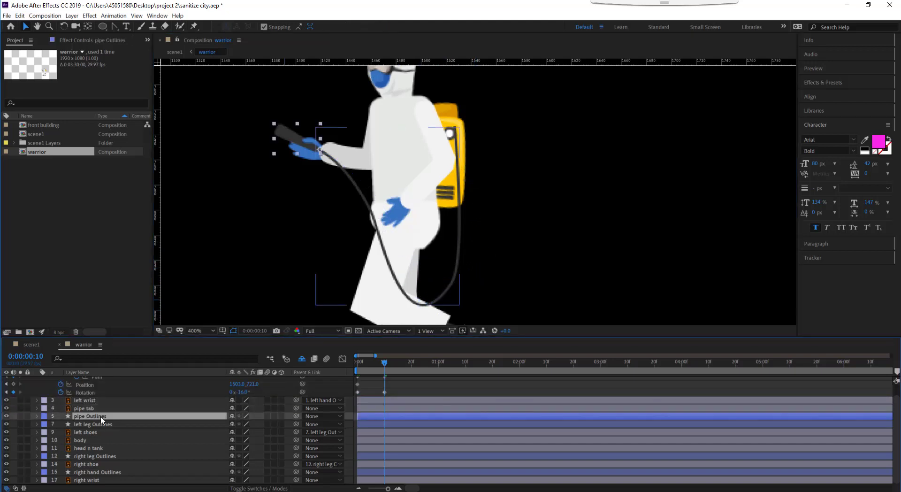
# Keyframe the pipe Outlines path and reshape its lower loop at frame 10.
pyautogui.click(101, 416)
pyautogui.click(37, 416)
pyautogui.click(46, 425)
pyautogui.click(54, 432)
pyautogui.click(383, 362)
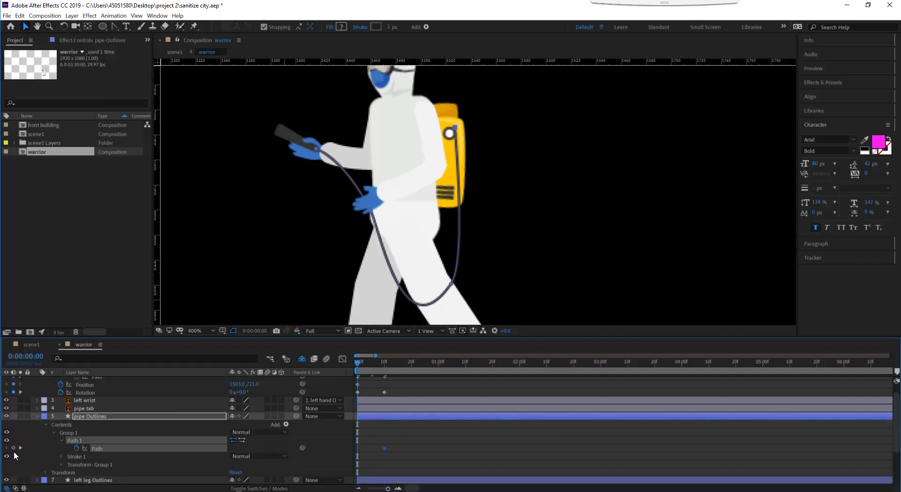
pyautogui.press('u')
pyautogui.click(385, 370)
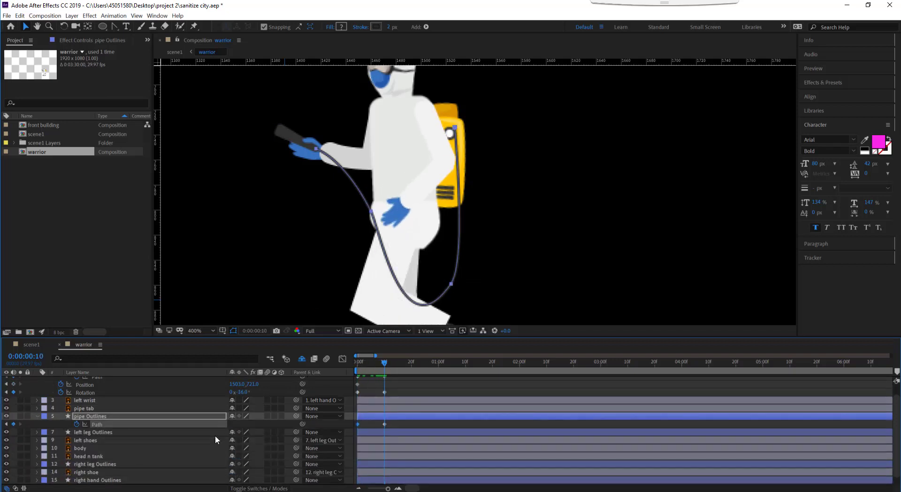
pyautogui.click(374, 215)
pyautogui.scroll(-2, 386, 211)
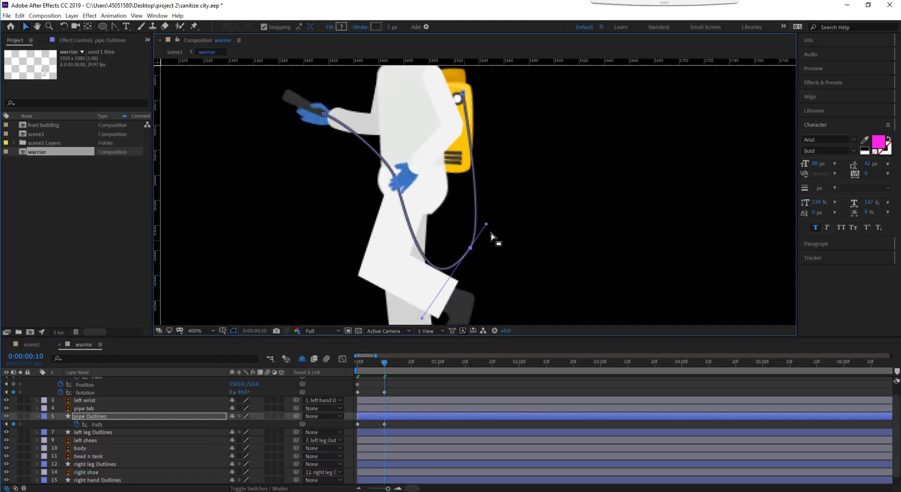
pyautogui.moveTo(493, 237); pyautogui.dragTo(503, 269)
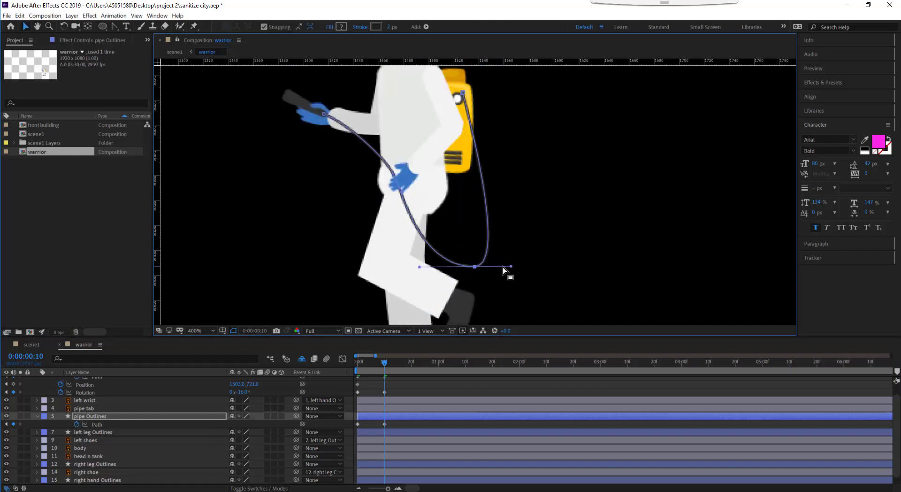
# Scrub from frame 1 through the animation to check the pipe's movement.
pyautogui.press('pageup')
pyautogui.press('pageup')
pyautogui.press('pageup')
pyautogui.scroll(-3, 410, 251)
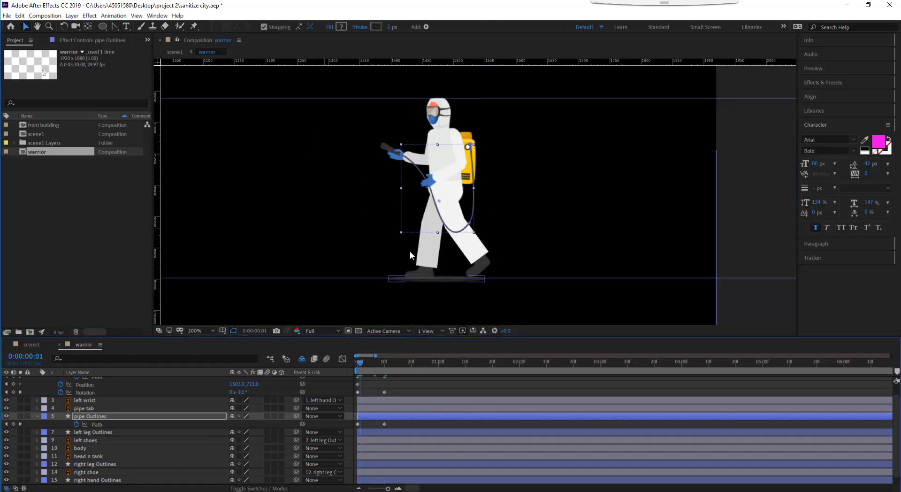
pyautogui.scroll(2, 430, 288)
pyautogui.moveTo(374, 366); pyautogui.dragTo(410, 374)
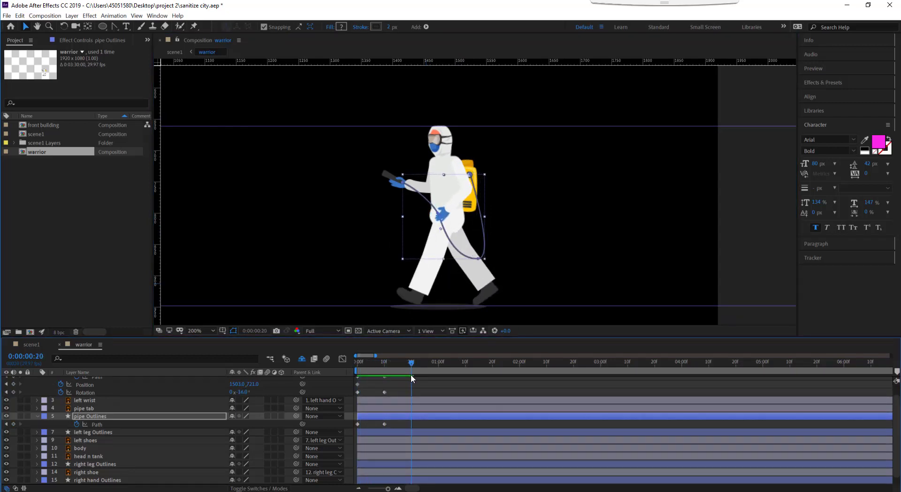
pyautogui.scroll(2, 446, 257)
pyautogui.scroll(1, 117, 382)
pyautogui.click(116, 382)
# At frame 20, rotate the left arm to −25°, bend the elbow, and key the left wrist's position.
pyautogui.click(106, 404)
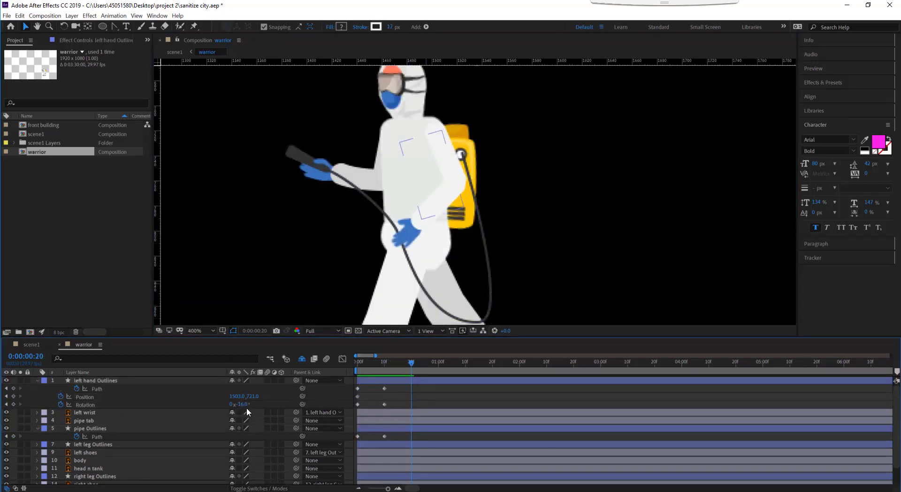
pyautogui.moveTo(240, 405); pyautogui.dragTo(231, 398)
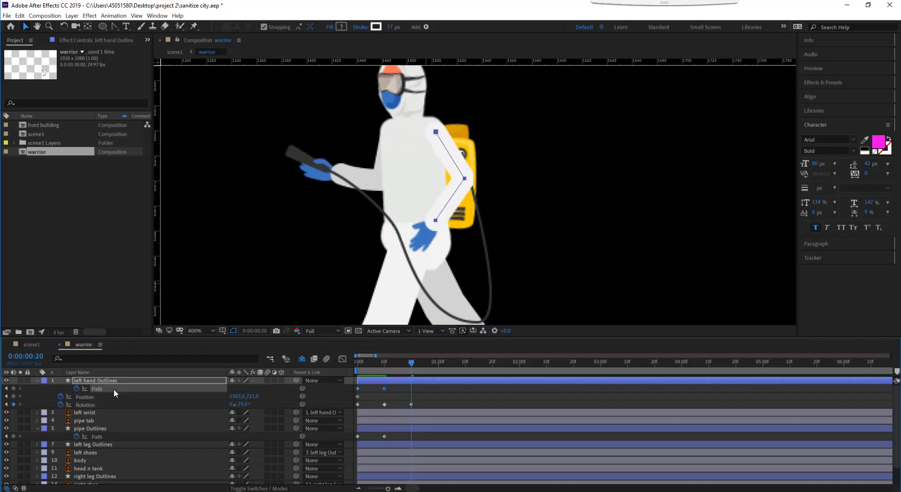
pyautogui.moveTo(465, 179); pyautogui.dragTo(456, 186)
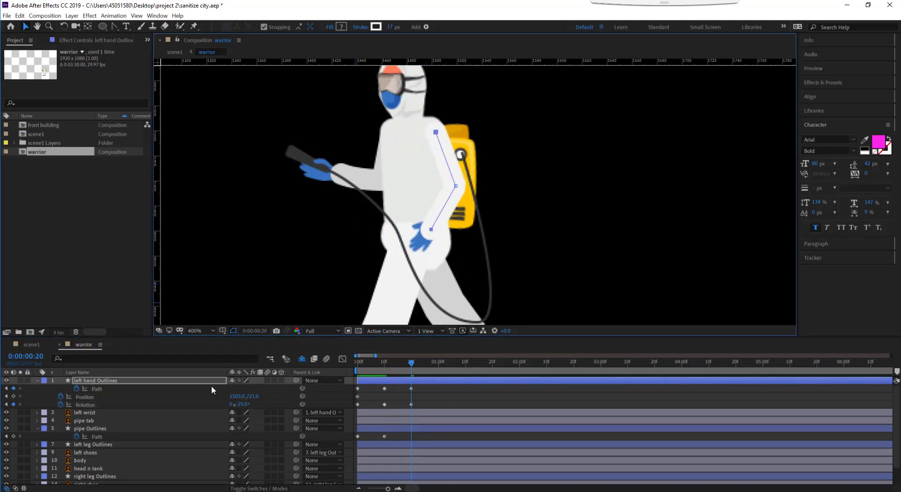
pyautogui.click(143, 412)
pyautogui.press('p')
pyautogui.press('k')
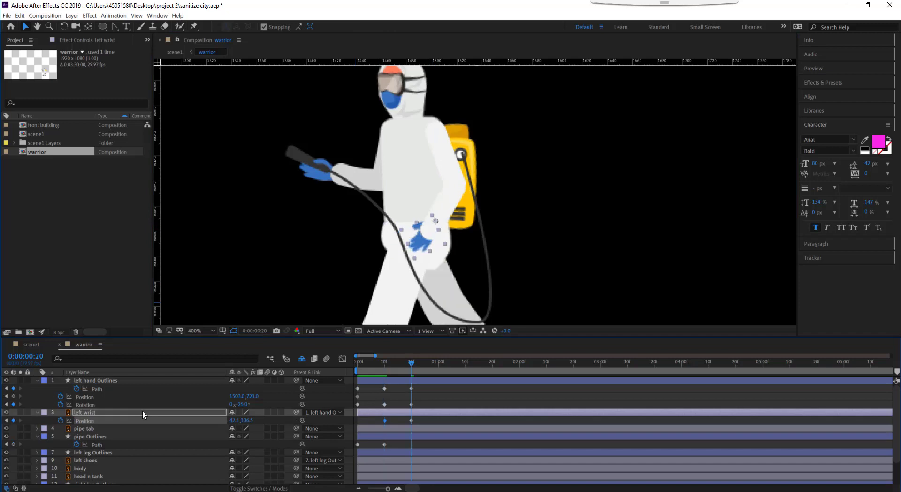
# Reshape the hose's lower curves so it wraps around the lowered hand.
pyautogui.click(89, 437)
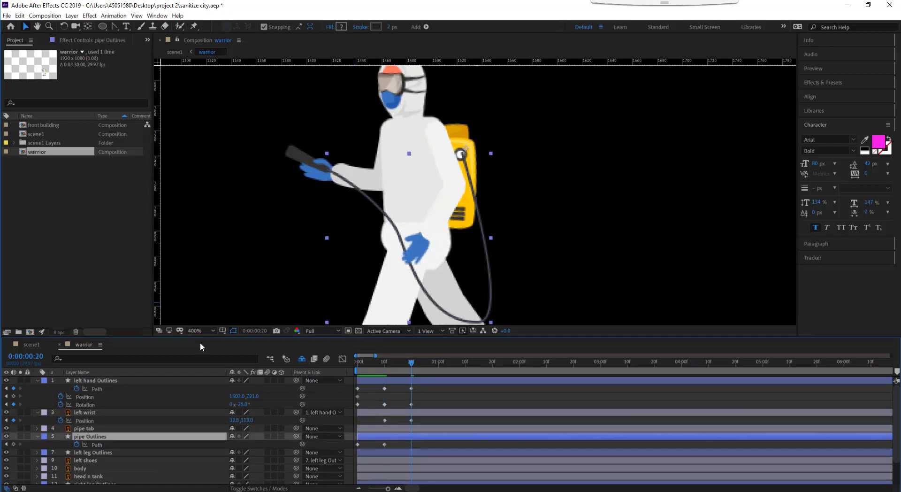
pyautogui.scroll(-1, 486, 317)
pyautogui.moveTo(438, 314); pyautogui.dragTo(405, 251)
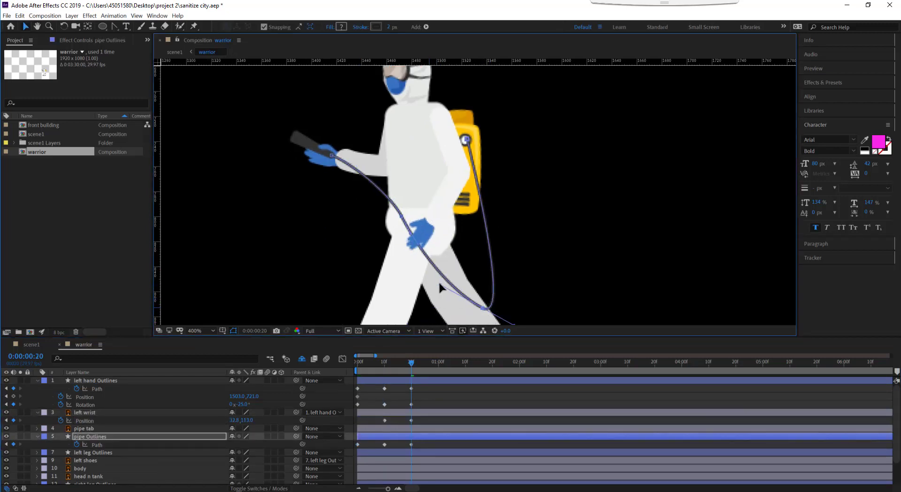
pyautogui.moveTo(520, 310); pyautogui.dragTo(522, 269)
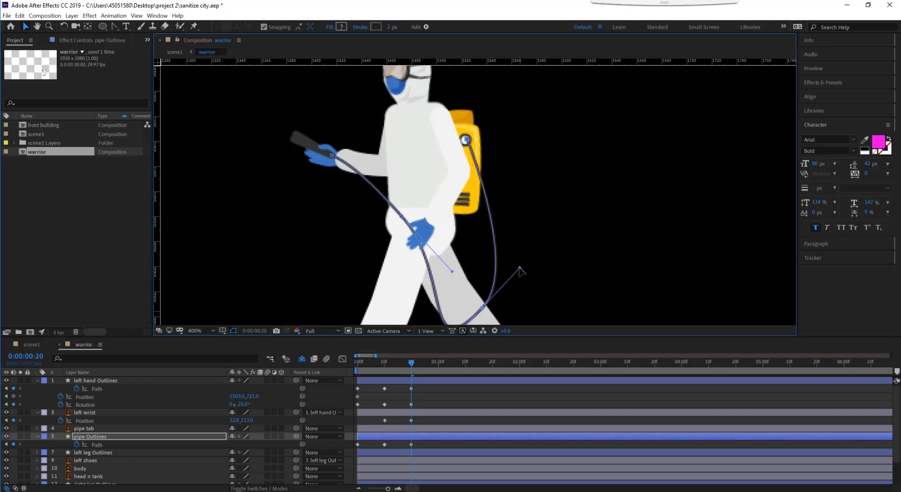
pyautogui.moveTo(411, 363); pyautogui.dragTo(412, 363)
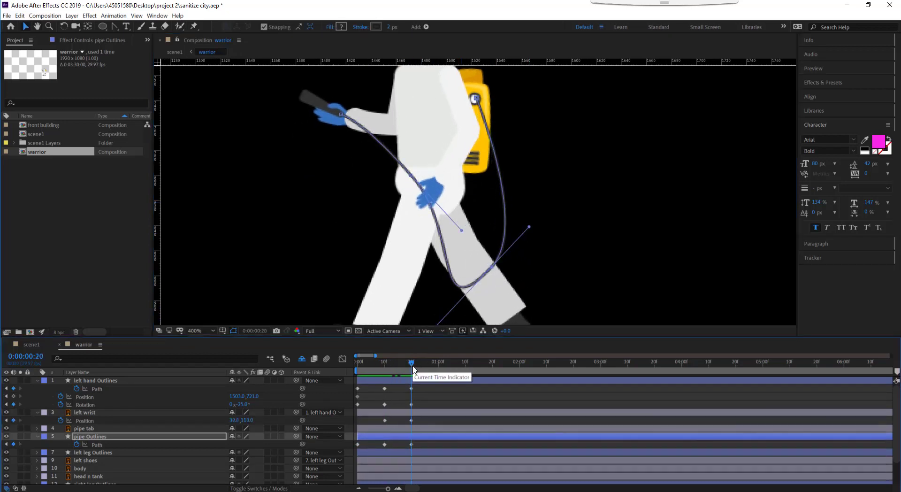
pyautogui.scroll(-3, 397, 411)
pyautogui.click(104, 456)
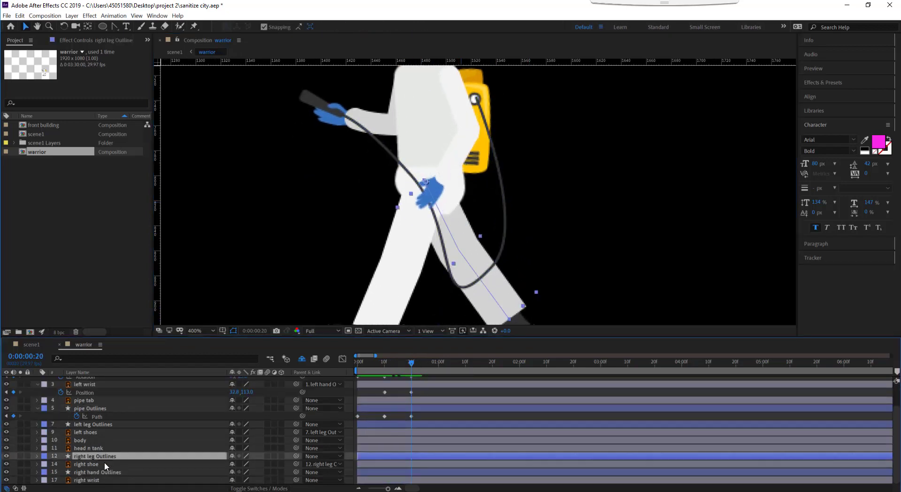
pyautogui.click(108, 471)
# Keyframe the right hand Outlines Path 1 and show only its animated properties across frames 0–10.
pyautogui.moveTo(319, 218); pyautogui.dragTo(324, 277)
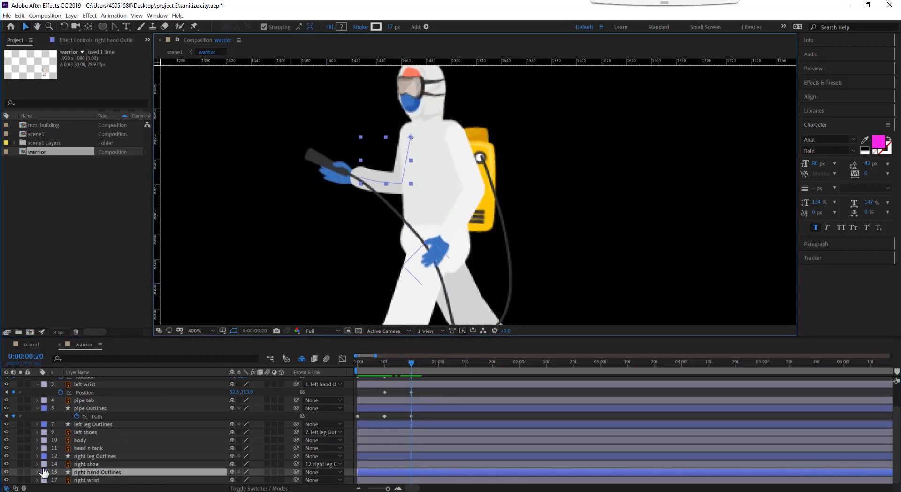
pyautogui.click(37, 472)
pyautogui.click(45, 463)
pyautogui.click(53, 472)
pyautogui.click(60, 449)
pyautogui.click(128, 447)
pyautogui.hotkey('shift', 'pageup')
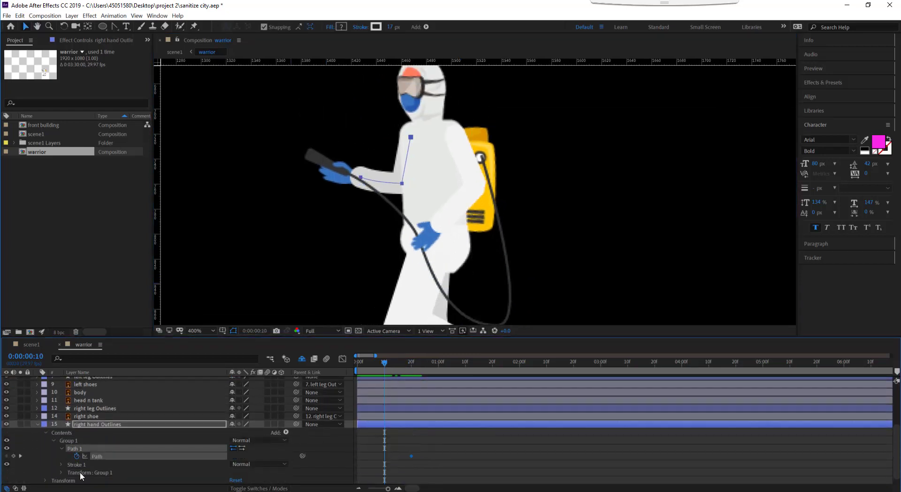
pyautogui.moveTo(385, 361); pyautogui.dragTo(358, 362)
pyautogui.click(384, 370)
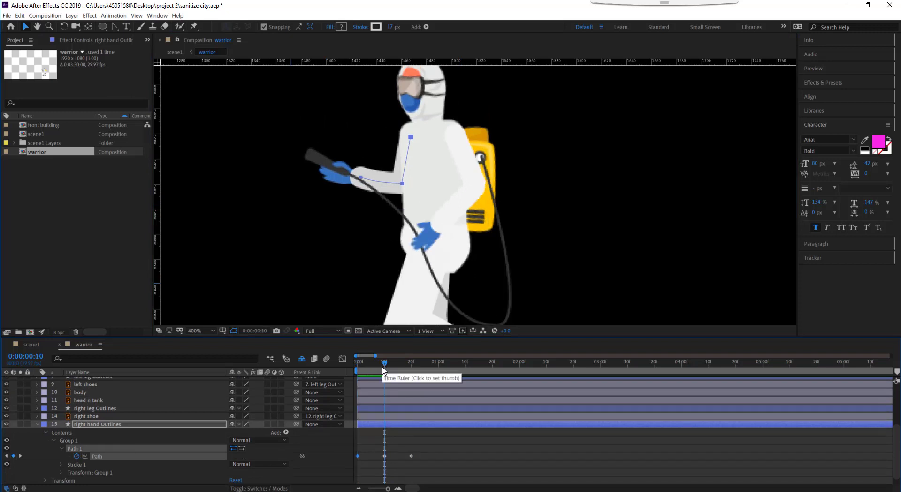
pyautogui.press('u')
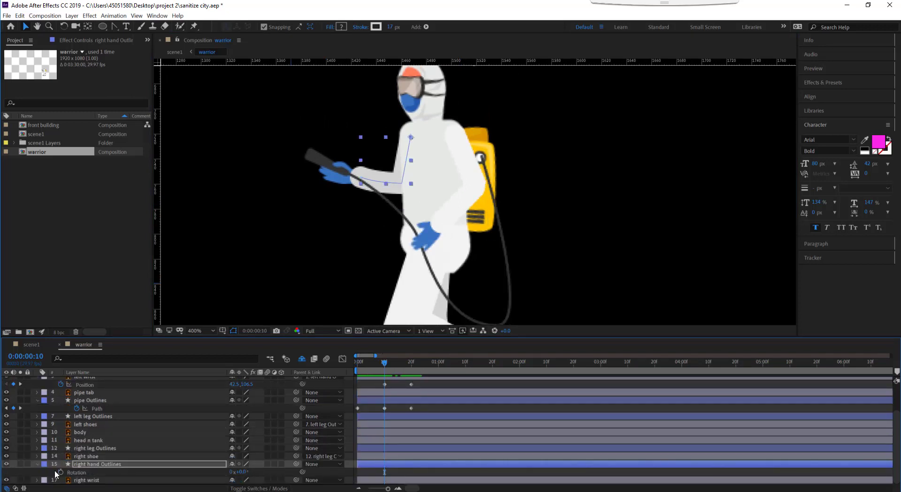
pyautogui.scroll(-1, 389, 475)
pyautogui.moveTo(384, 362)
pyautogui.mouseDown()
pyautogui.moveTo(411, 363)
pyautogui.moveTo(385, 373)
pyautogui.mouseUp()
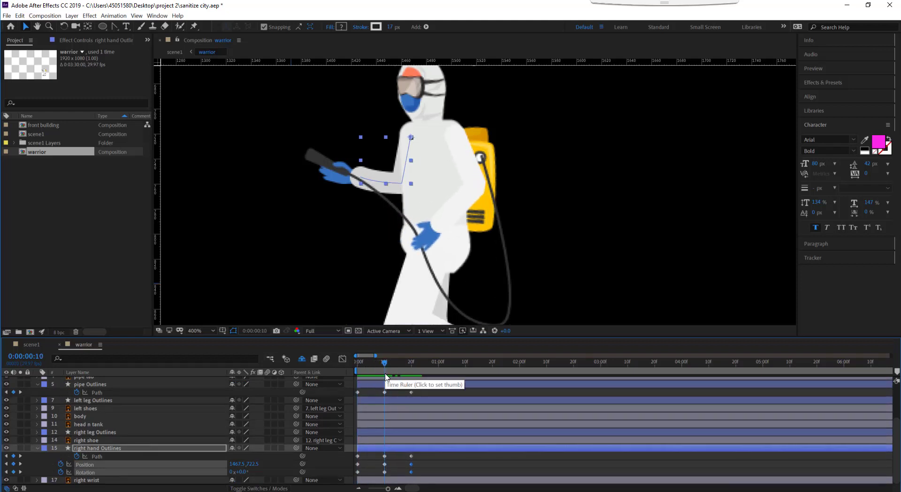
# Parent the right wrist to the right hand and rotate the right hand to -11°.
pyautogui.click(173, 480)
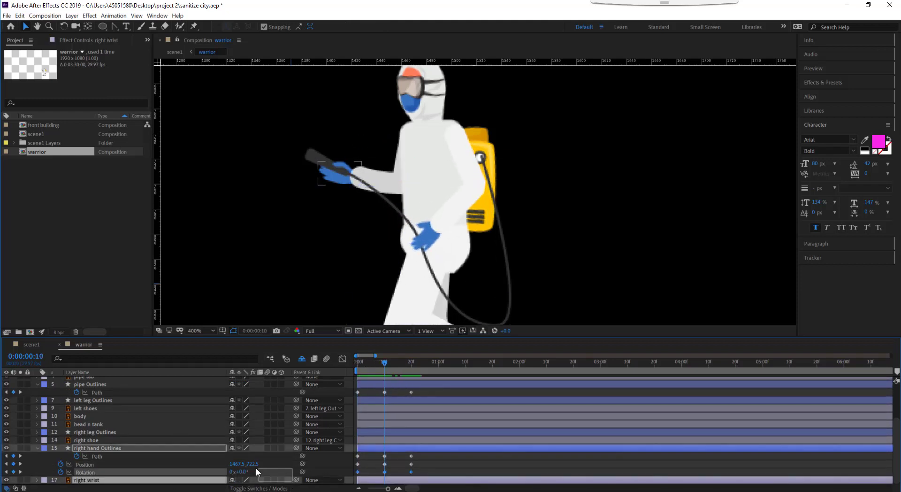
pyautogui.click(181, 480)
pyautogui.moveTo(296, 480); pyautogui.dragTo(141, 448)
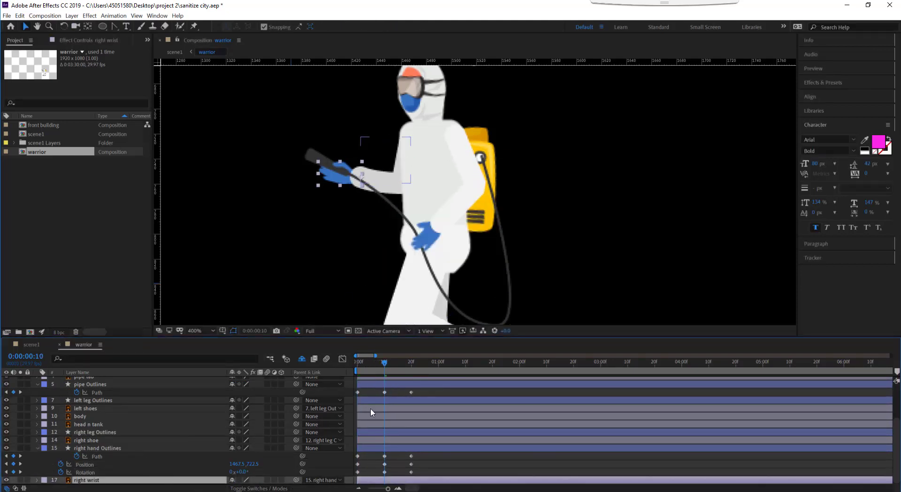
pyautogui.click(198, 472)
pyautogui.moveTo(241, 472); pyautogui.dragTo(228, 467)
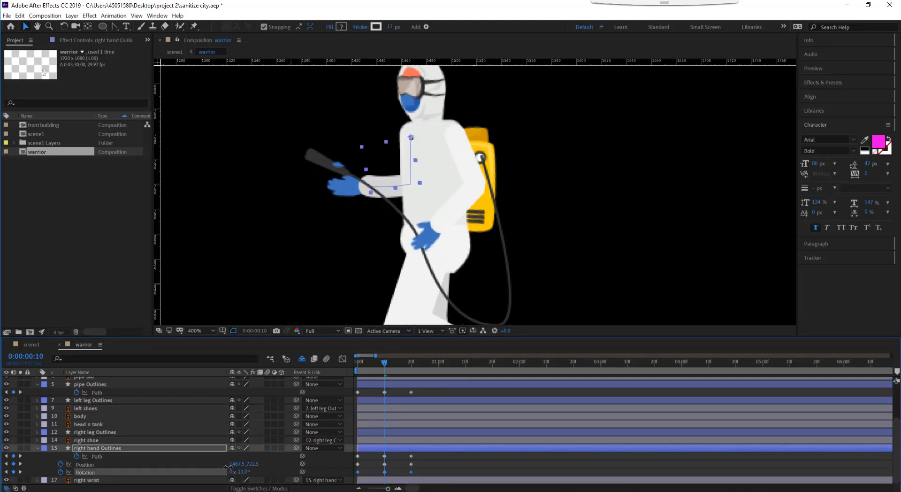
# At frame 20, fine-tune the right hand's rotation and parent the pipe tab to the right hand.
pyautogui.scroll(2, 115, 426)
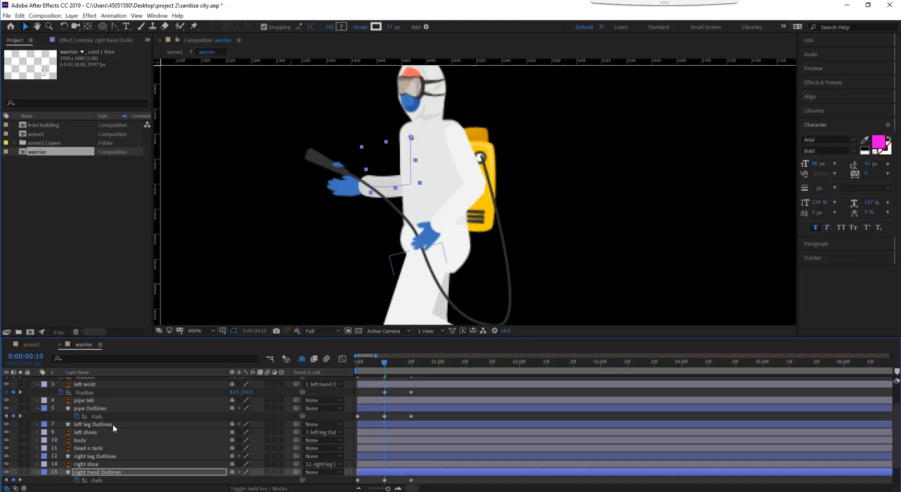
pyautogui.click(111, 400)
pyautogui.moveTo(353, 363); pyautogui.dragTo(412, 363)
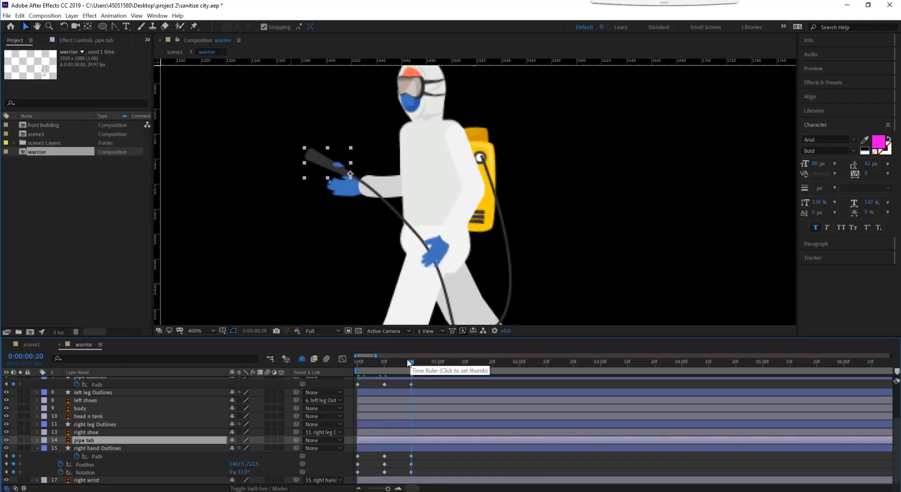
pyautogui.click(152, 449)
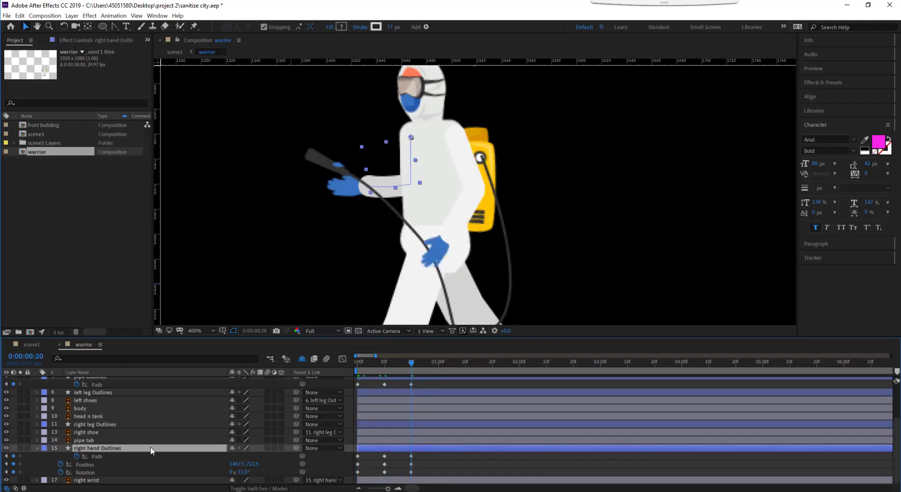
pyautogui.press('space')
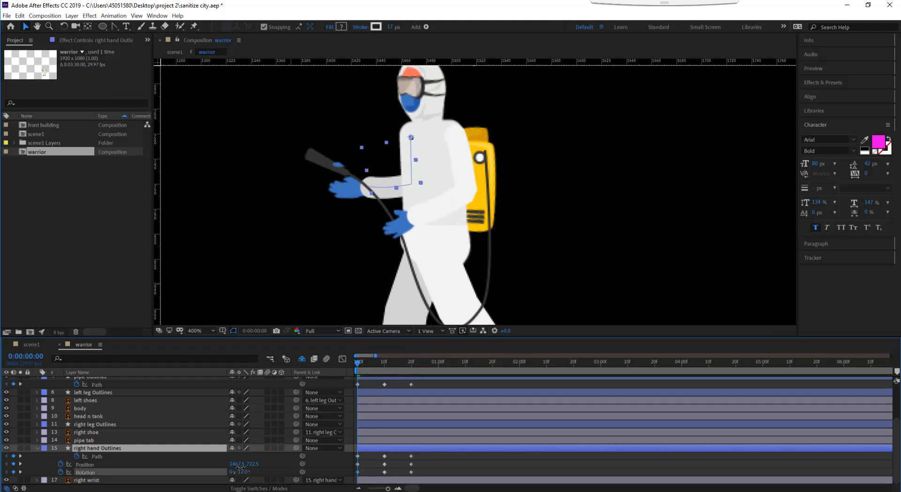
pyautogui.moveTo(239, 467); pyautogui.dragTo(241, 465)
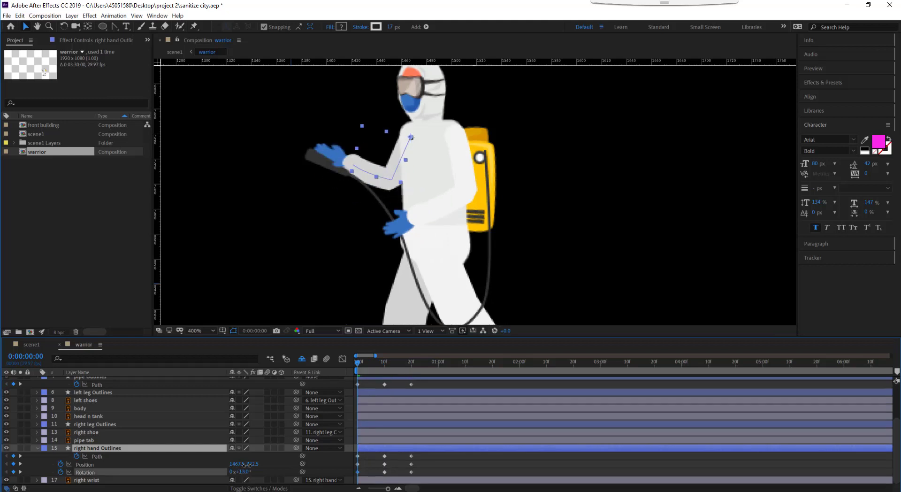
pyautogui.moveTo(297, 440); pyautogui.dragTo(193, 448)
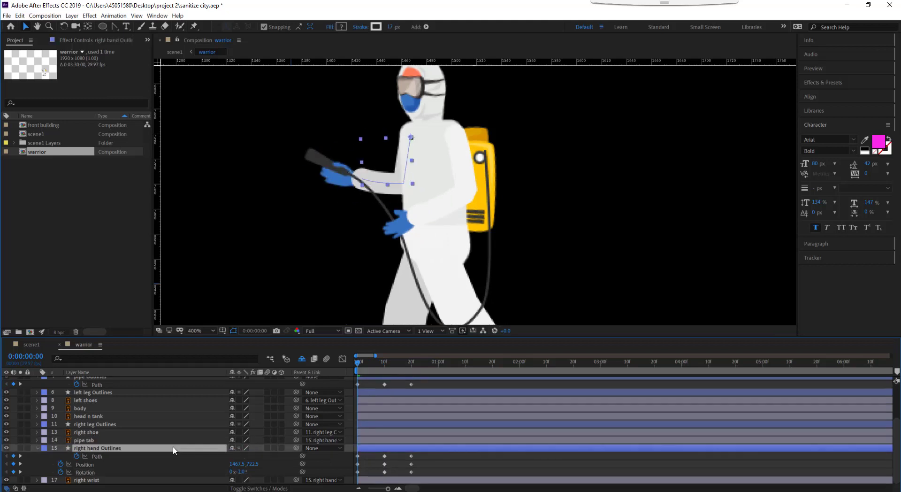
pyautogui.click(347, 449)
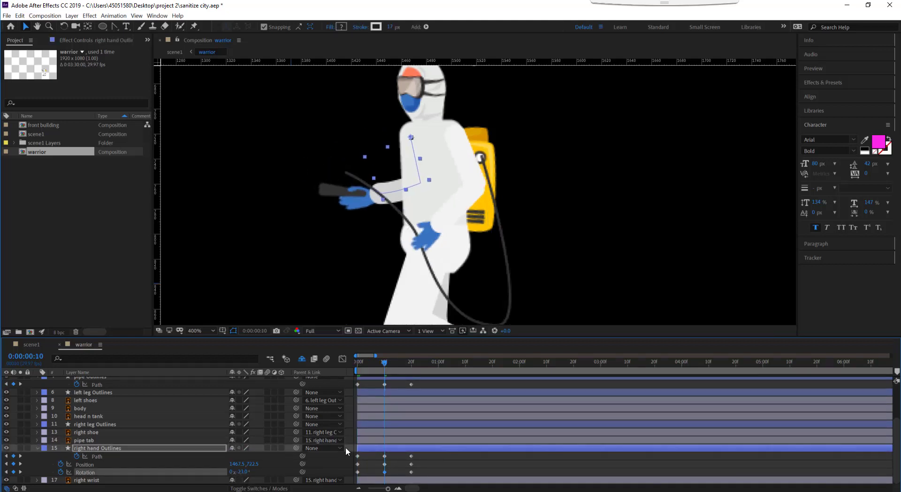
pyautogui.scroll(3, 387, 391)
pyautogui.click(121, 428)
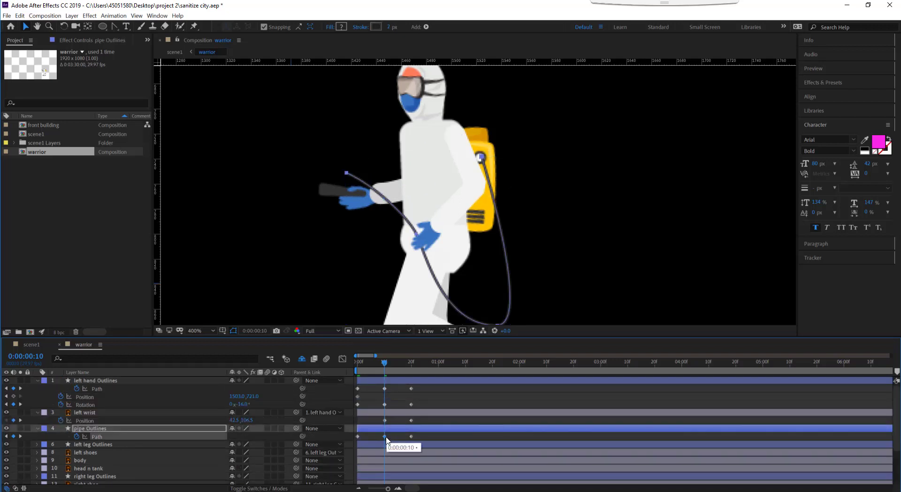
# At frame 20, drag the hose's top vertex onto the hand, then play the walk preview.
pyautogui.moveTo(386, 370); pyautogui.dragTo(410, 374)
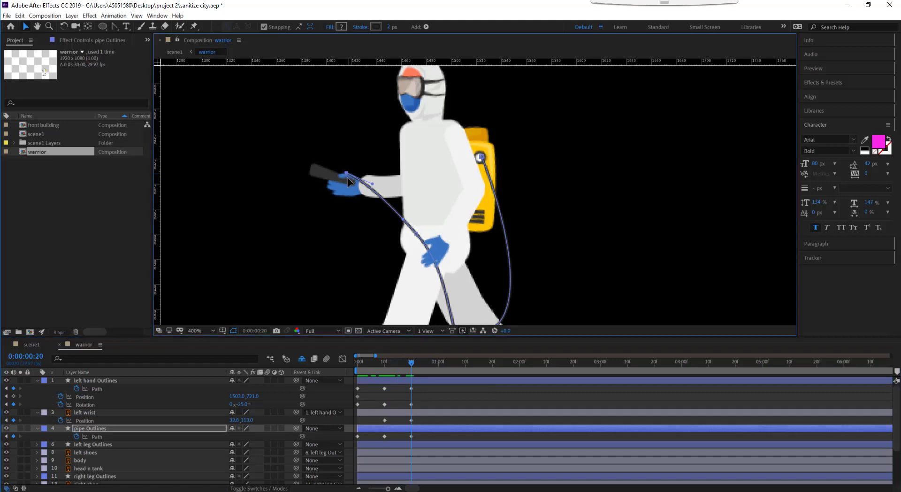
pyautogui.moveTo(347, 175); pyautogui.dragTo(353, 187)
pyautogui.click(353, 362)
pyautogui.press('space')
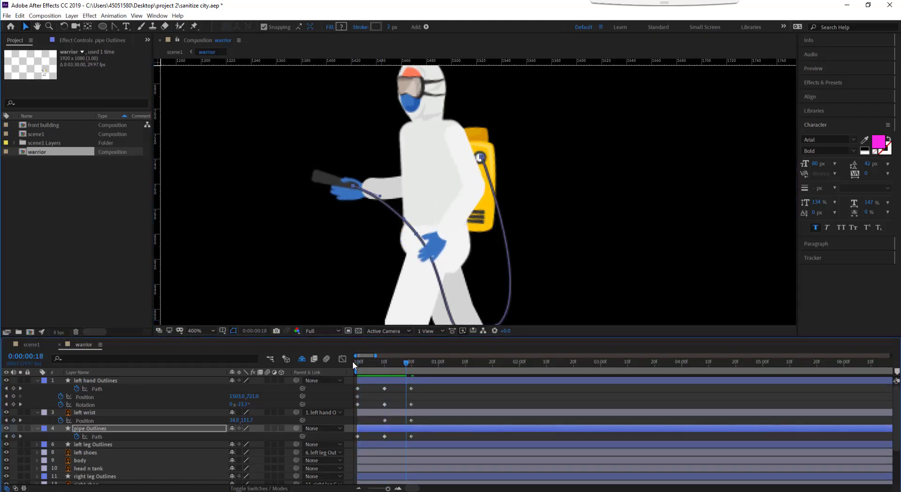
pyautogui.press('space')
pyautogui.moveTo(444, 232); pyautogui.dragTo(402, 200)
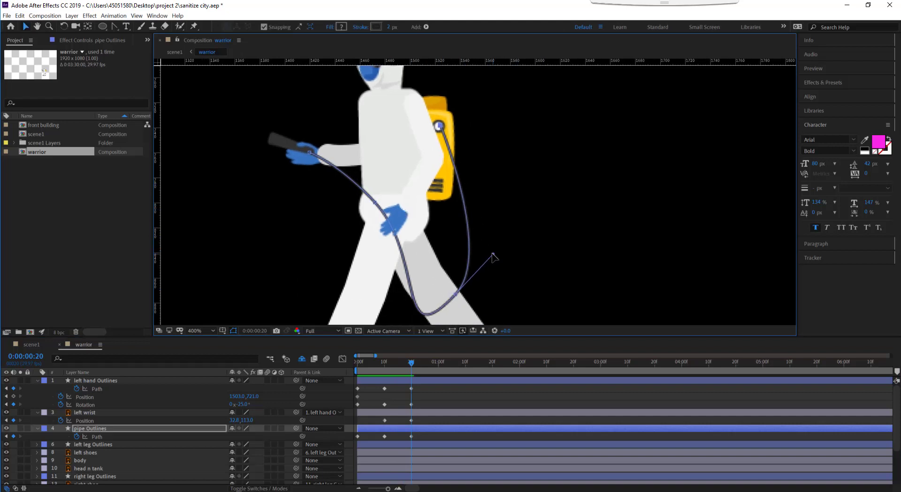
pyautogui.scroll(-2, 362, 219)
pyautogui.moveTo(389, 362); pyautogui.dragTo(438, 363)
# Reuse the left arm and wrist pose keyframes at 1:00 and 1:10, then preview the walk.
pyautogui.moveTo(393, 386); pyautogui.dragTo(378, 404)
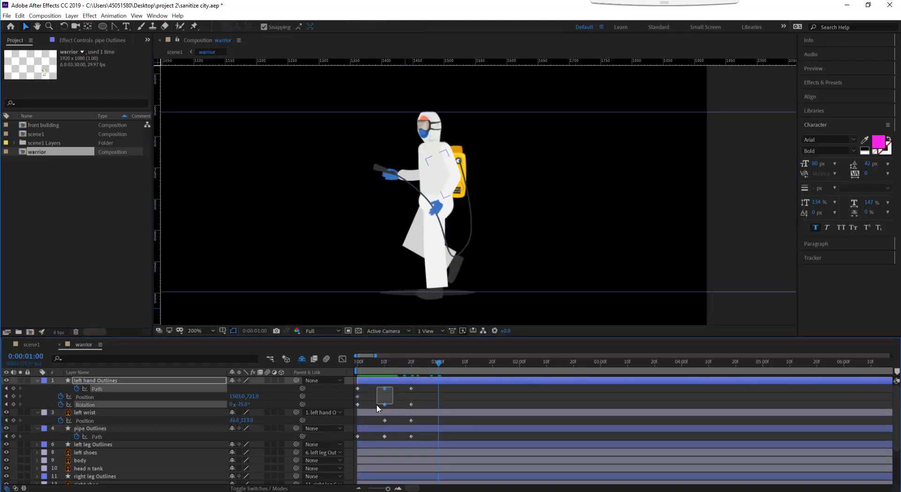
pyautogui.hotkey('ctrl', 'v')
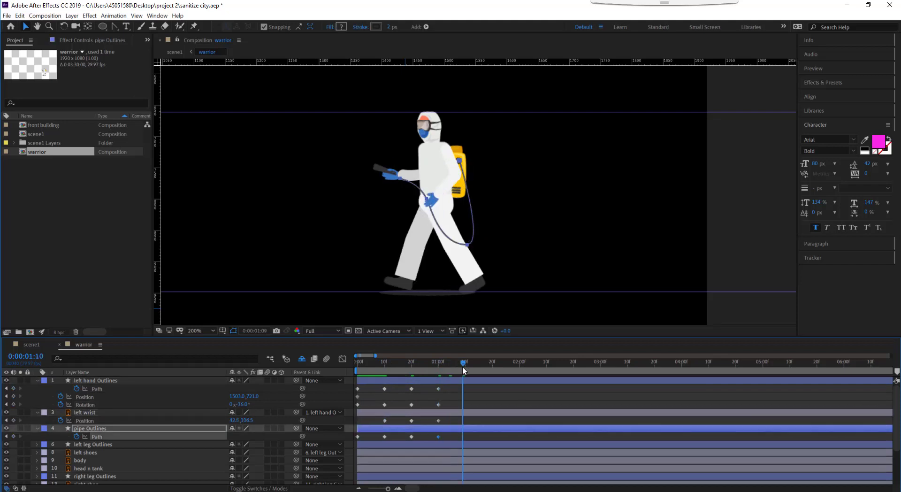
pyautogui.hotkey('shift', 'pagedown')
pyautogui.hotkey('ctrl', 'v')
pyautogui.press('Home')
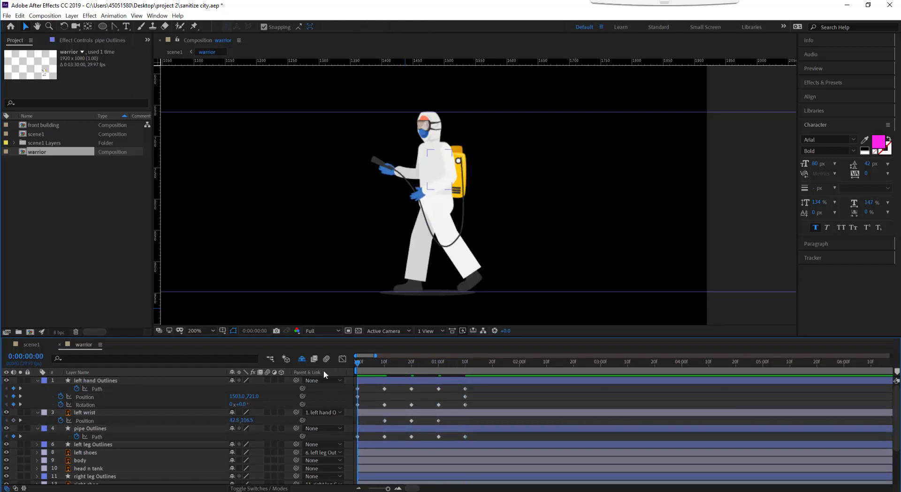
pyautogui.click(465, 364)
pyautogui.hotkey('ctrl', 'v')
pyautogui.press('Home')
pyautogui.press('space')
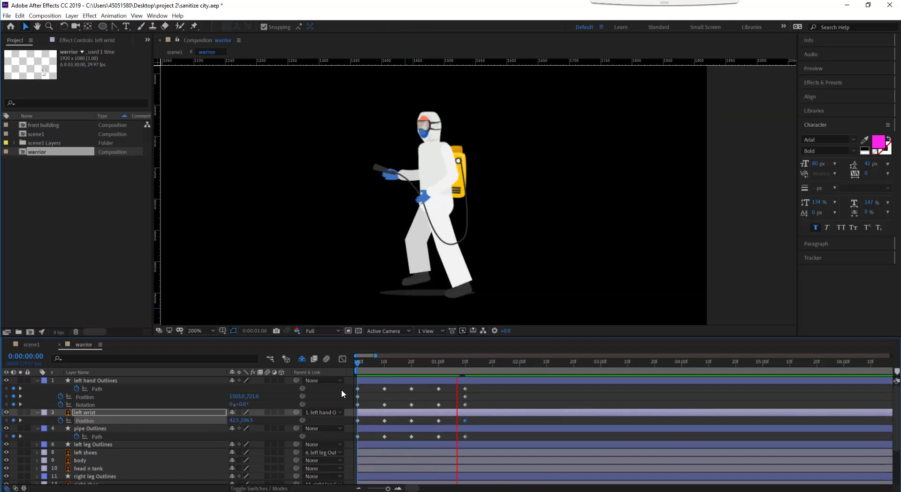
pyautogui.click(439, 369)
# Paste the keyframes onto right hand Outlines, end the work area at 2:00, and preview.
pyautogui.scroll(-3, 439, 368)
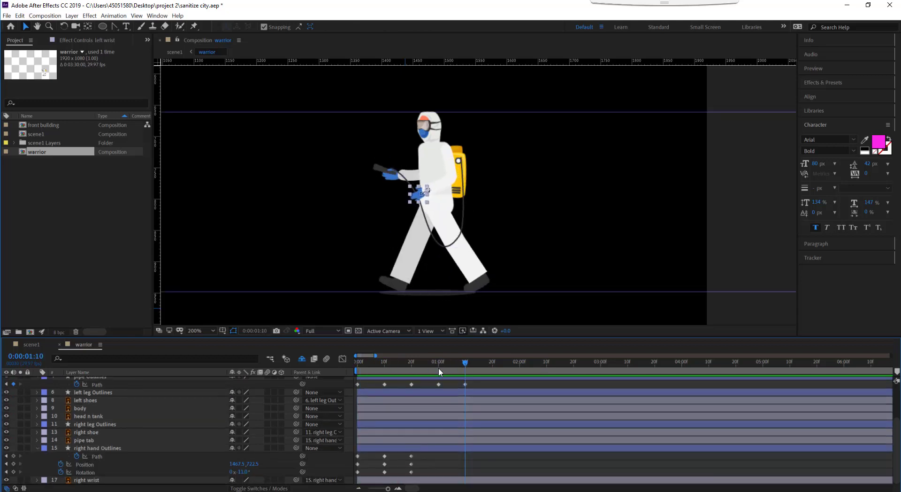
pyautogui.click(380, 475)
pyautogui.click(438, 449)
pyautogui.hotkey('ctrl', 'v')
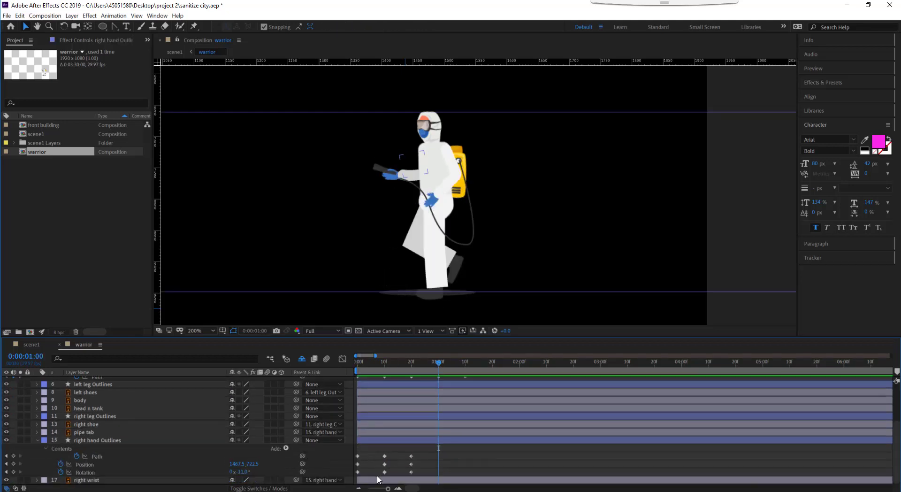
pyautogui.click(466, 362)
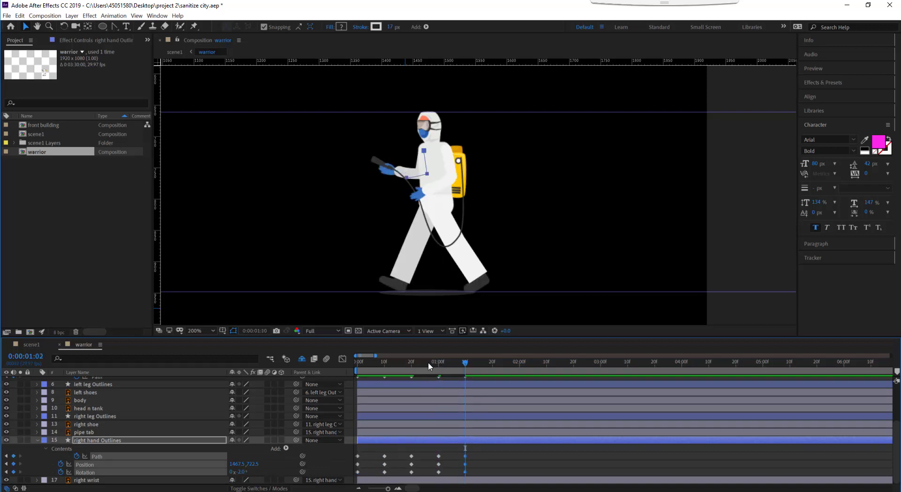
pyautogui.hotkey('shift', 'pagedown')
pyautogui.hotkey('shift', 'pagedown')
pyautogui.press('n')
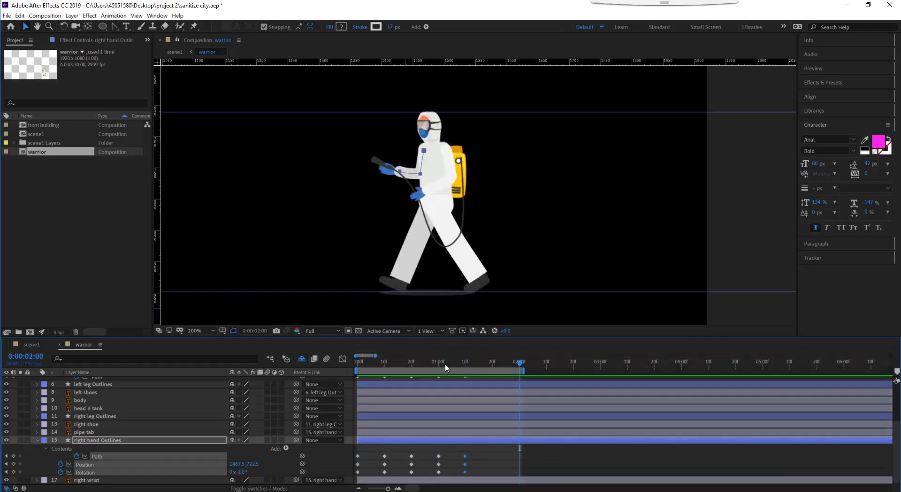
pyautogui.press('space')
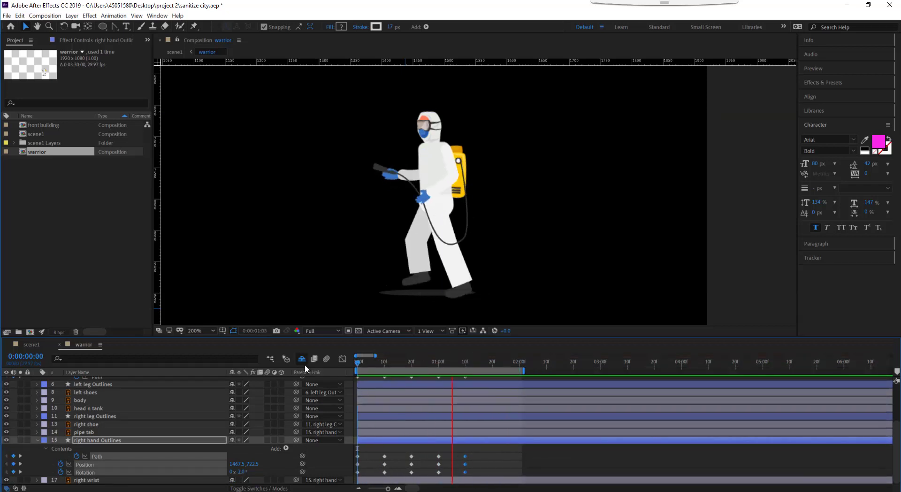
pyautogui.moveTo(356, 365); pyautogui.dragTo(411, 374)
# Reveal the left shoe's keyframes and nudge its Position at frame 20.
pyautogui.scroll(3, 399, 413)
pyautogui.click(413, 415)
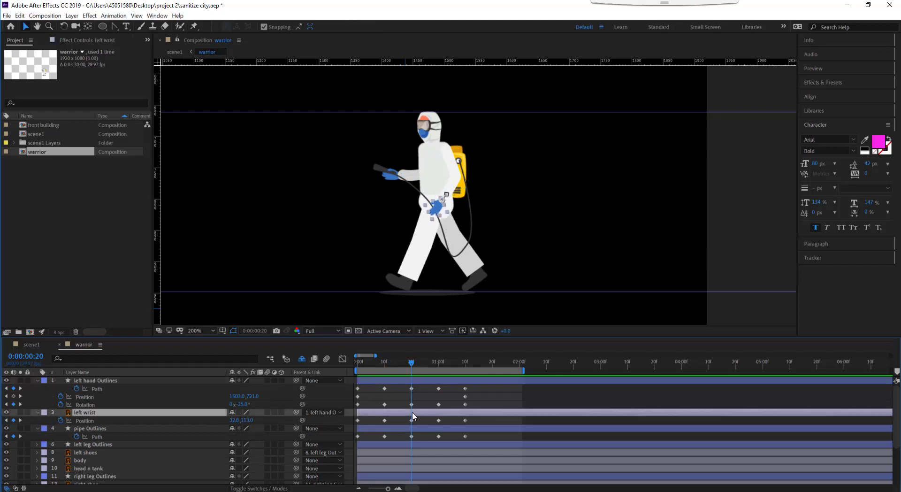
pyautogui.click(413, 445)
pyautogui.press('u')
pyautogui.scroll(-3, 414, 437)
pyautogui.click(413, 452)
pyautogui.press('u')
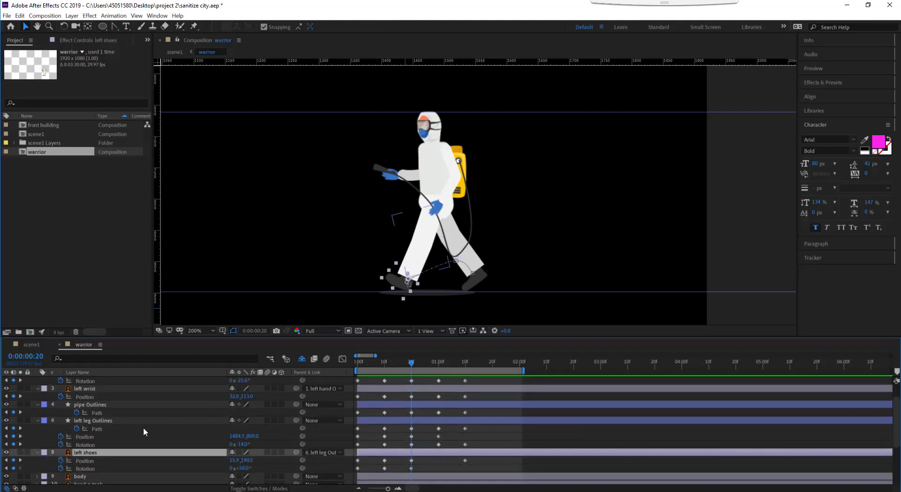
pyautogui.click(143, 427)
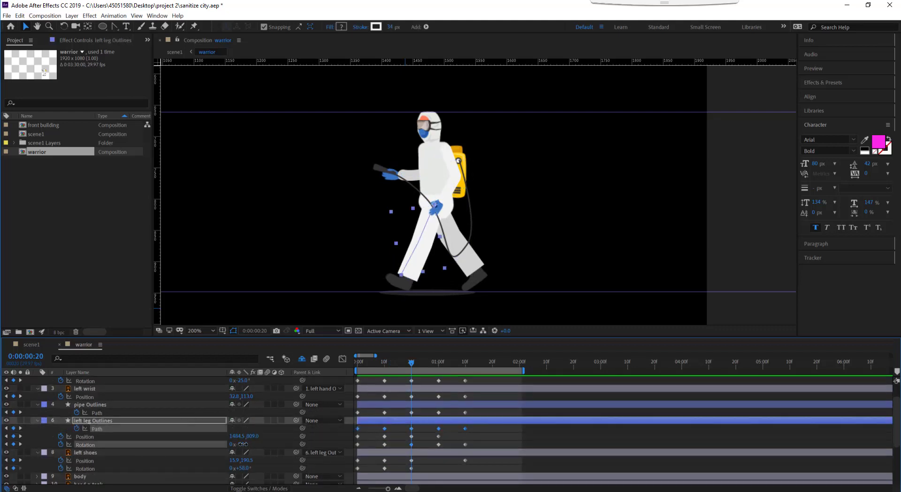
pyautogui.moveTo(396, 282); pyautogui.dragTo(389, 287)
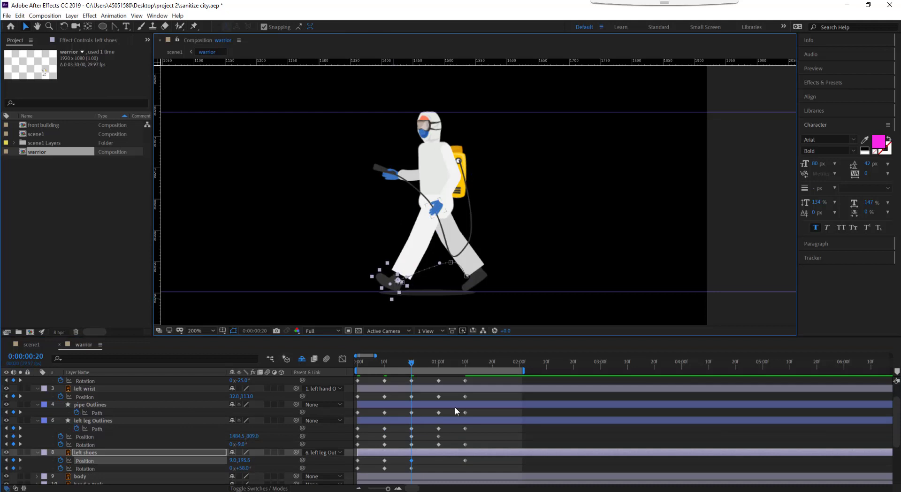
# Bend the left leg's knee at frame 14, adding an in-between path keyframe.
pyautogui.press('k')
pyautogui.click(410, 363)
pyautogui.click(96, 429)
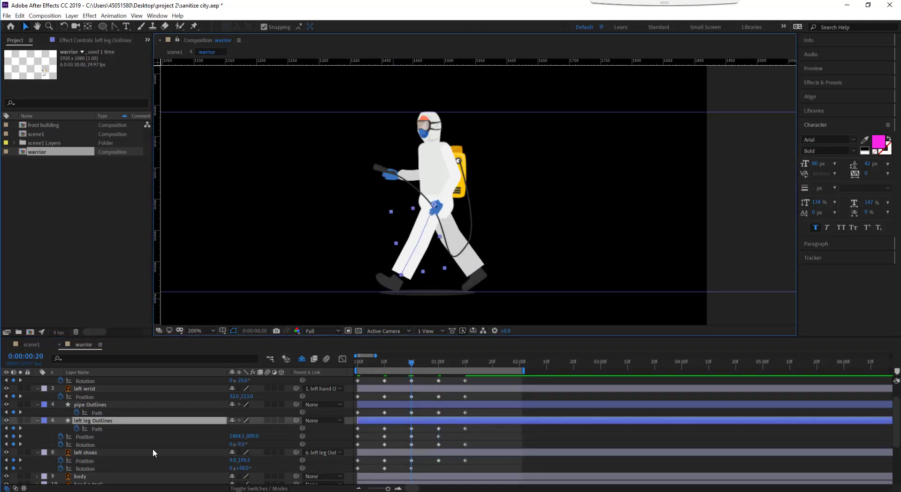
pyautogui.press('.')
pyautogui.moveTo(416, 256); pyautogui.dragTo(460, 155)
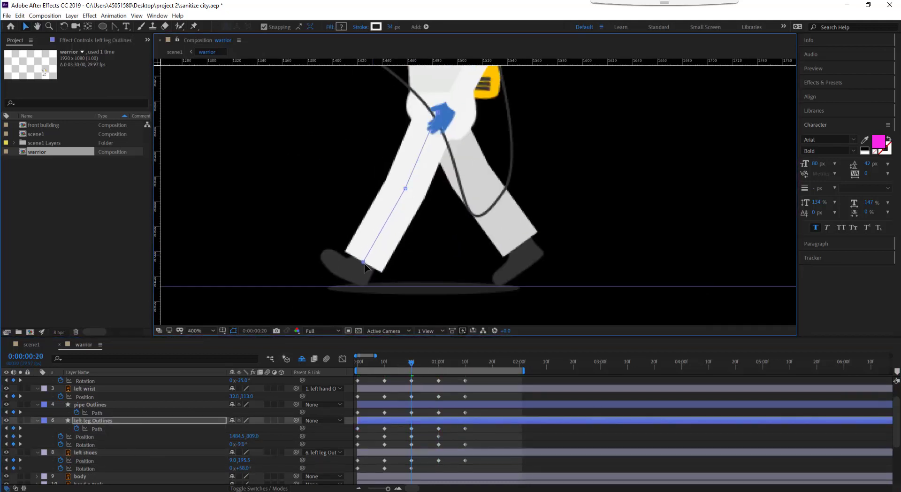
pyautogui.moveTo(411, 363); pyautogui.dragTo(396, 378)
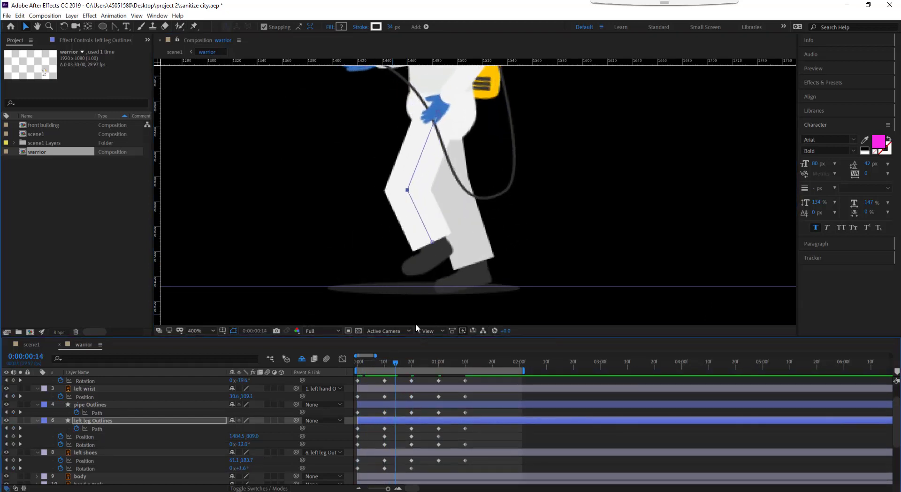
pyautogui.moveTo(408, 190); pyautogui.dragTo(405, 185)
pyautogui.moveTo(396, 364); pyautogui.dragTo(464, 374)
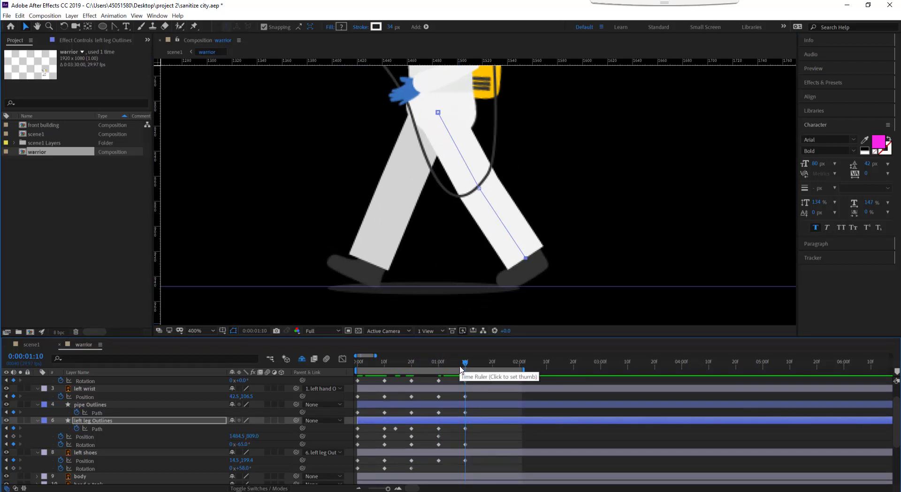
pyautogui.scroll(1, 44, 391)
pyautogui.press(',')
# Collapse the expanded layer properties and reveal the hidden shy layers.
pyautogui.click(451, 242)
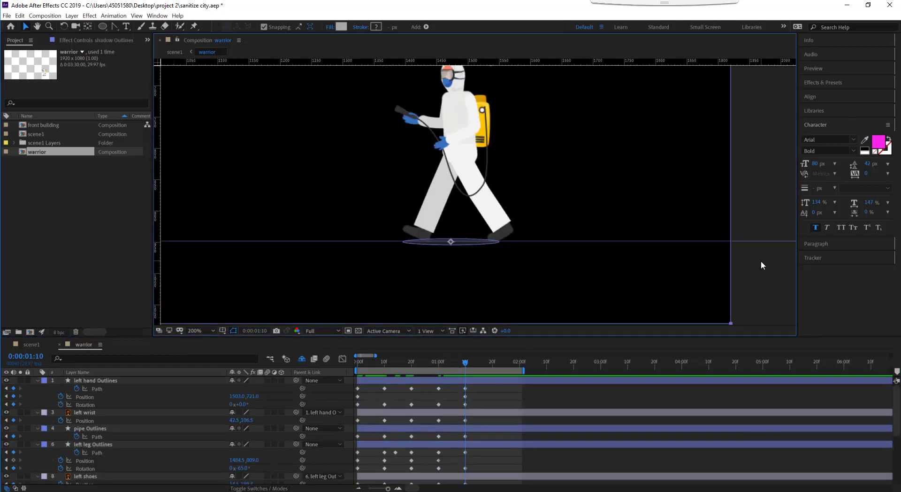
pyautogui.click(725, 270)
pyautogui.press('u')
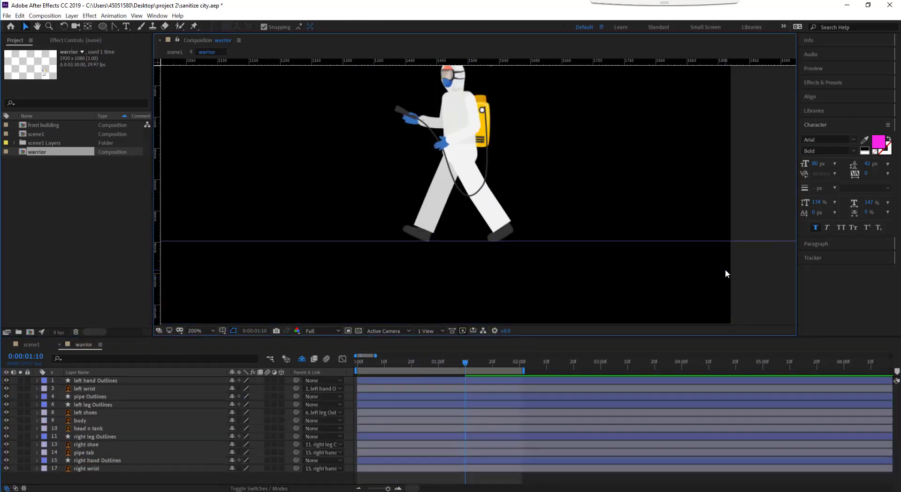
pyautogui.click(455, 242)
pyautogui.click(656, 281)
pyautogui.scroll(2, 423, 301)
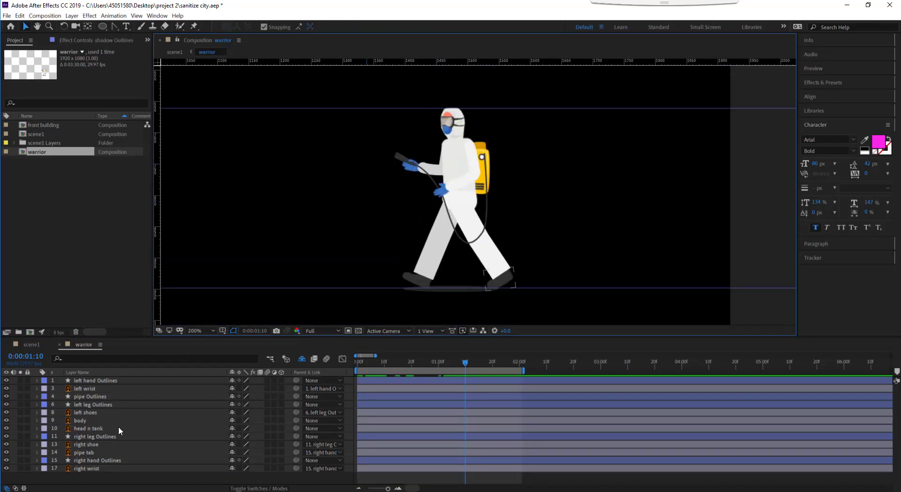
pyautogui.click(96, 381)
pyautogui.click(302, 359)
pyautogui.scroll(-3, 103, 469)
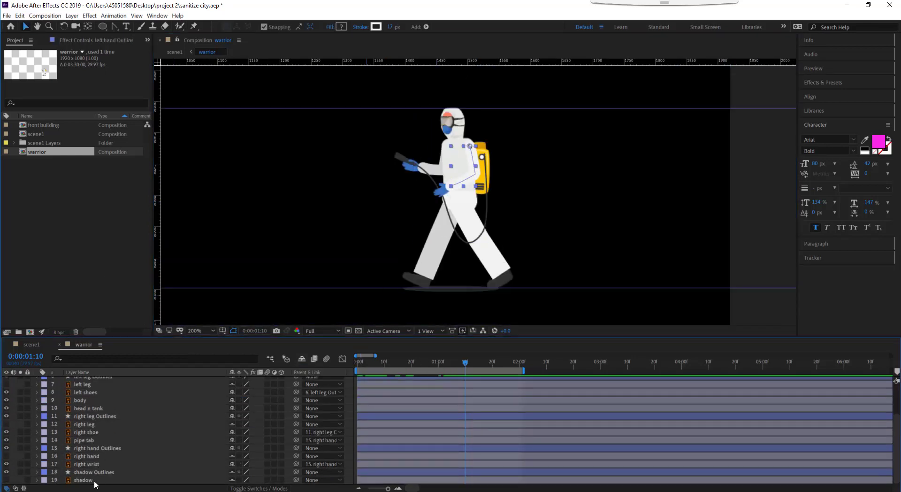
# Pre-compose all the character layers into a precomp named 'manwalkcycle'.
pyautogui.hotkey('ctrl', 'a')
pyautogui.hotkey('ctrl', 'shift', 'c')
pyautogui.write('ycle')
pyautogui.press('Return')
pyautogui.press('Home')
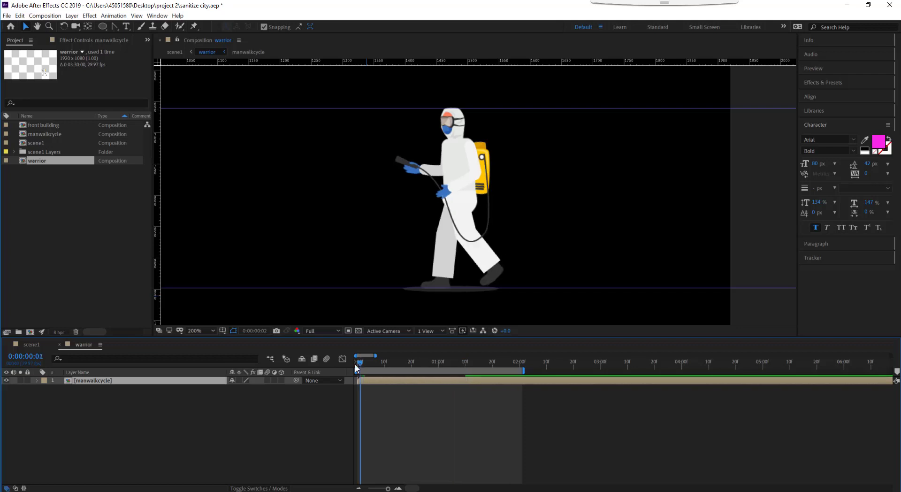
# Keyframe the precomp's Position across the cycle, raising Y to 535 at frame 10.
pyautogui.hotkey('alt', 'shift', 'p')
pyautogui.click(385, 361)
pyautogui.hotkey('shift', 'pagedown')
pyautogui.hotkey('ctrl', 'v')
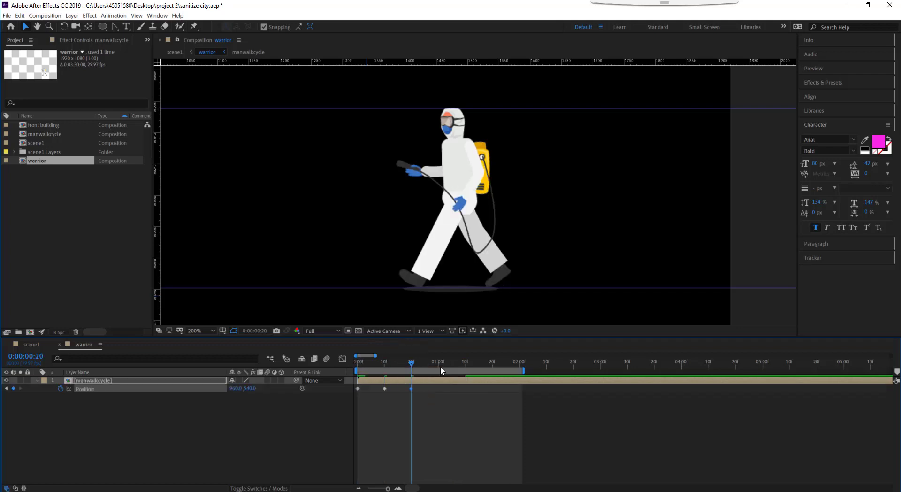
pyautogui.click(438, 362)
pyautogui.hotkey('ctrl', 'v')
pyautogui.click(468, 363)
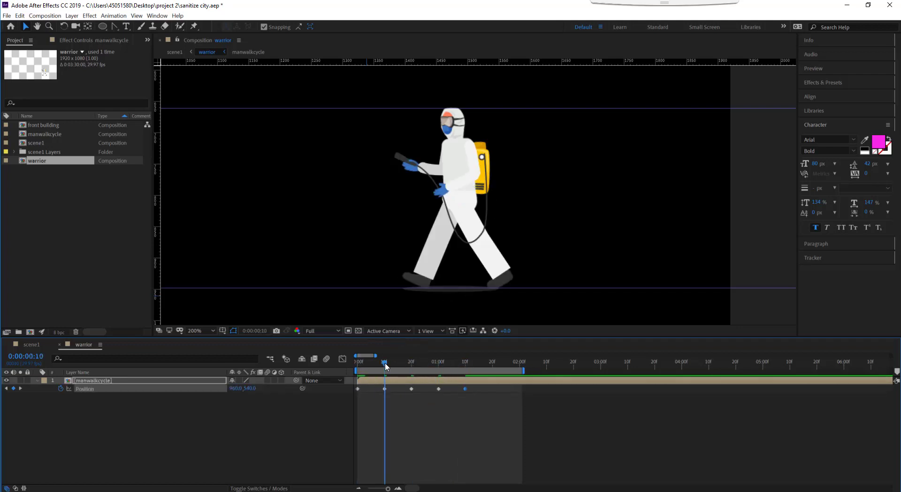
pyautogui.hotkey('ctrl', 'v')
pyautogui.hotkey('ctrl', 'v')
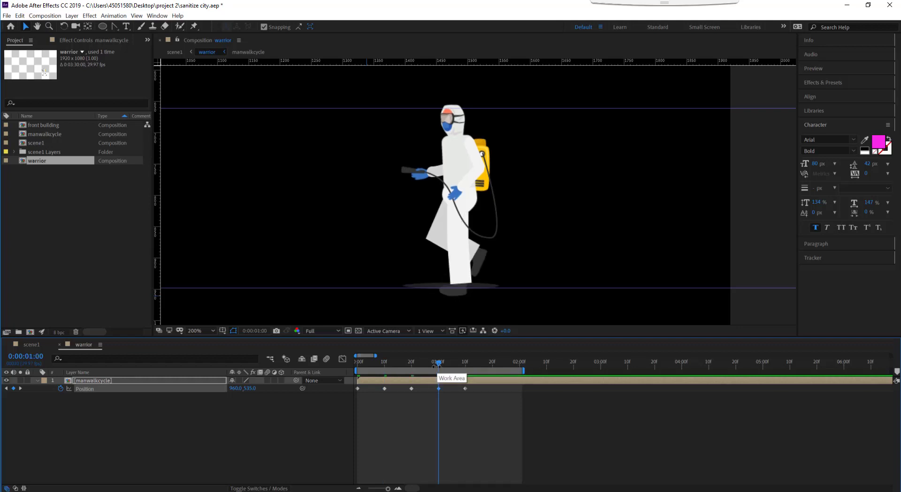
# Scrub through the bobbing motion and return the time to frame 10.
pyautogui.moveTo(445, 362); pyautogui.dragTo(384, 362)
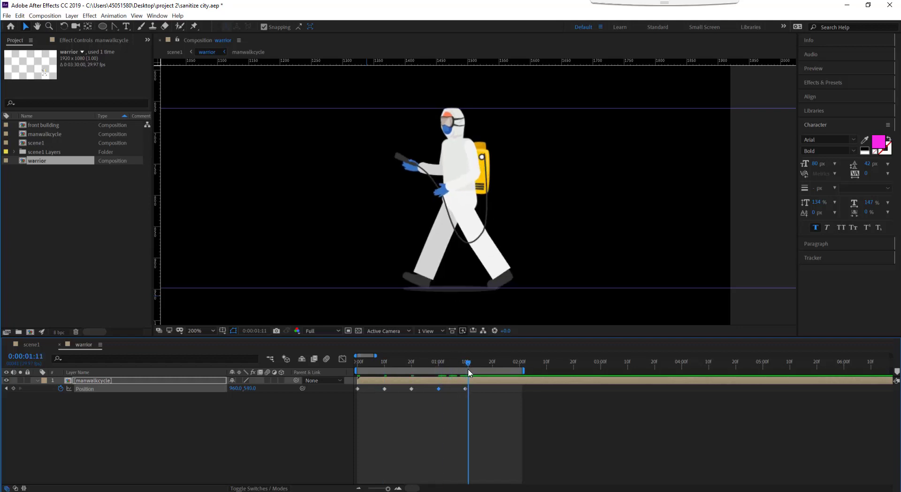
pyautogui.click(385, 388)
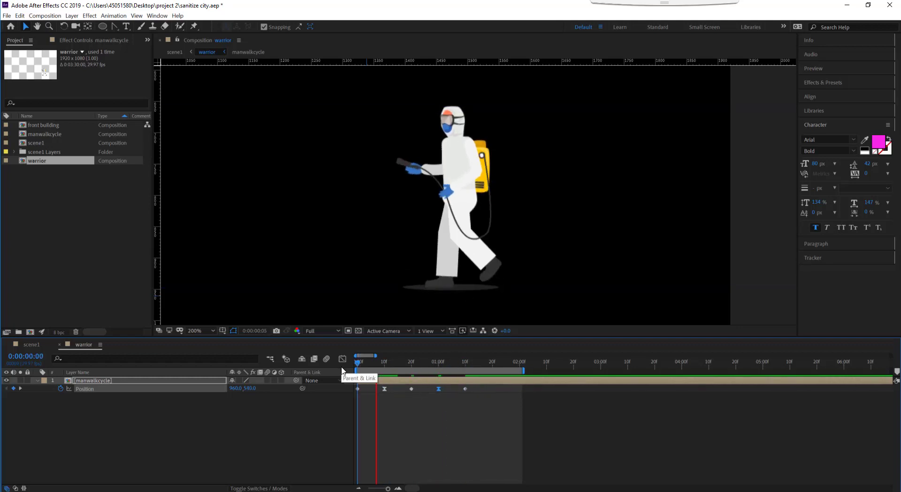
pyautogui.moveTo(384, 362)
pyautogui.mouseDown()
pyautogui.moveTo(465, 366)
pyautogui.moveTo(407, 363)
pyautogui.mouseUp()
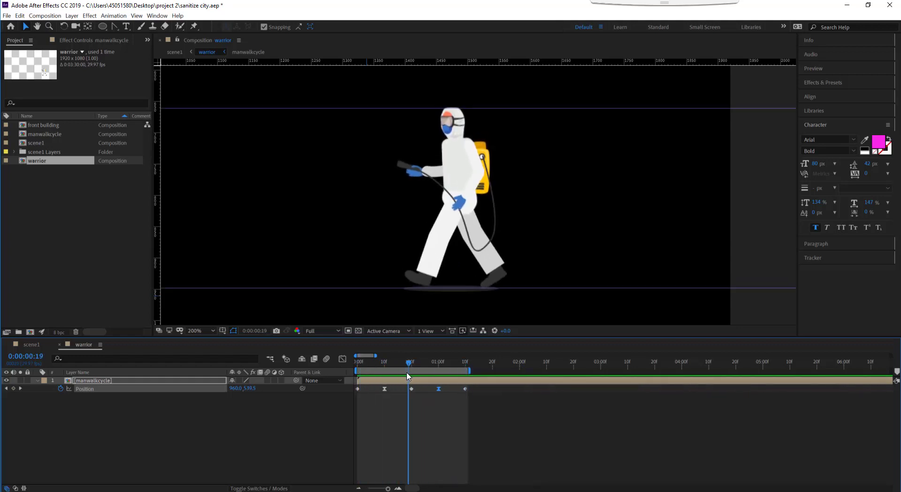
pyautogui.press('j')
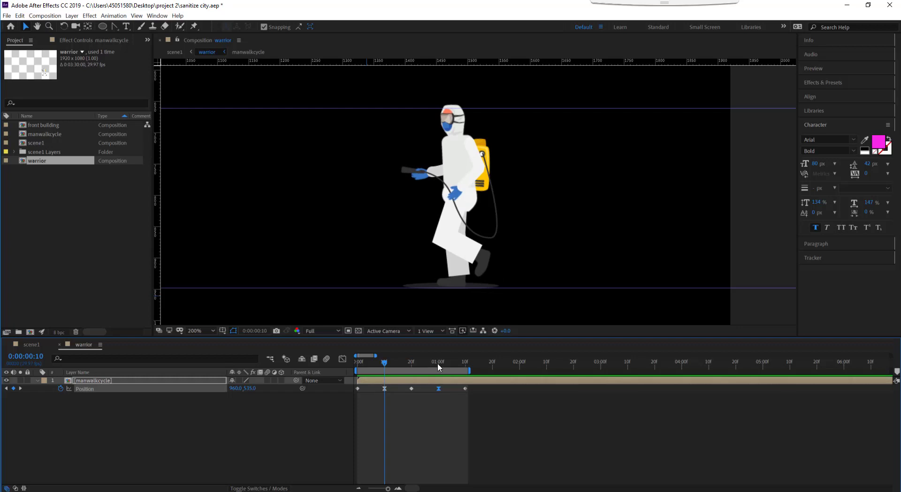
pyautogui.click(438, 364)
pyautogui.click(384, 371)
# Open the manwalkcycle precomp, zoom the timeline to frame level and play the walk.
pyautogui.doubleClick(383, 384)
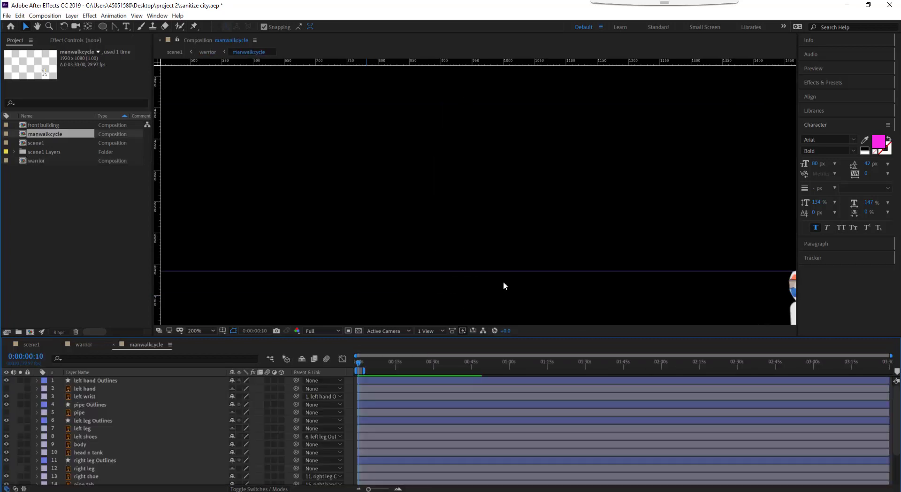
pyautogui.scroll(2, 632, 306)
pyautogui.click(548, 253)
pyautogui.scroll(-2, 432, 189)
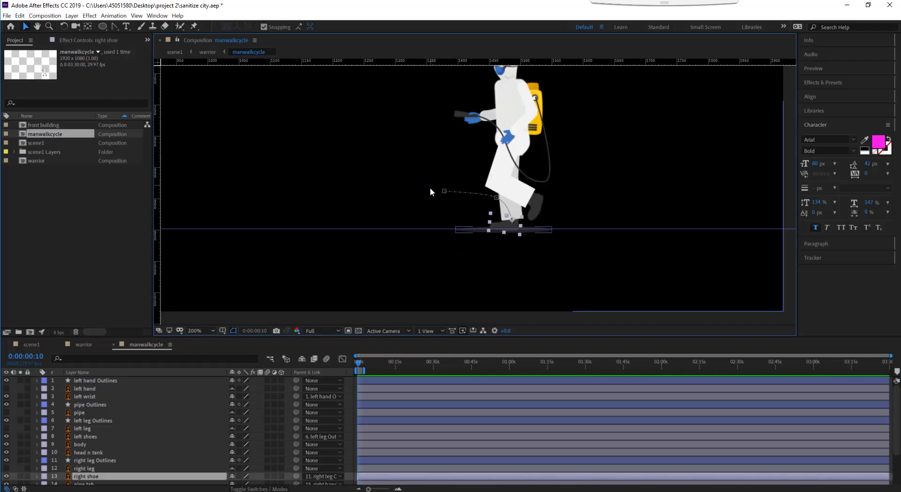
pyautogui.moveTo(368, 489); pyautogui.dragTo(407, 489)
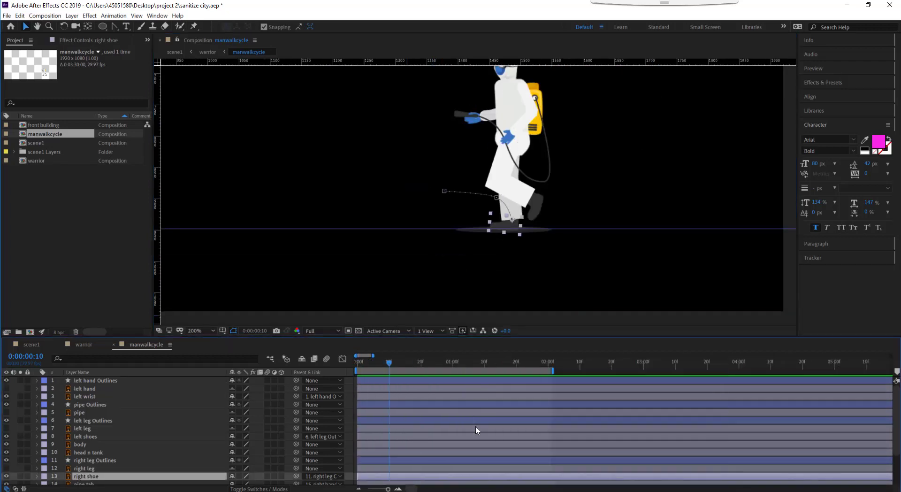
pyautogui.moveTo(468, 361); pyautogui.dragTo(491, 362)
# Line both comps up at frame 10, then show the right shoe's and right leg's keyframes.
pyautogui.click(84, 344)
pyautogui.click(384, 362)
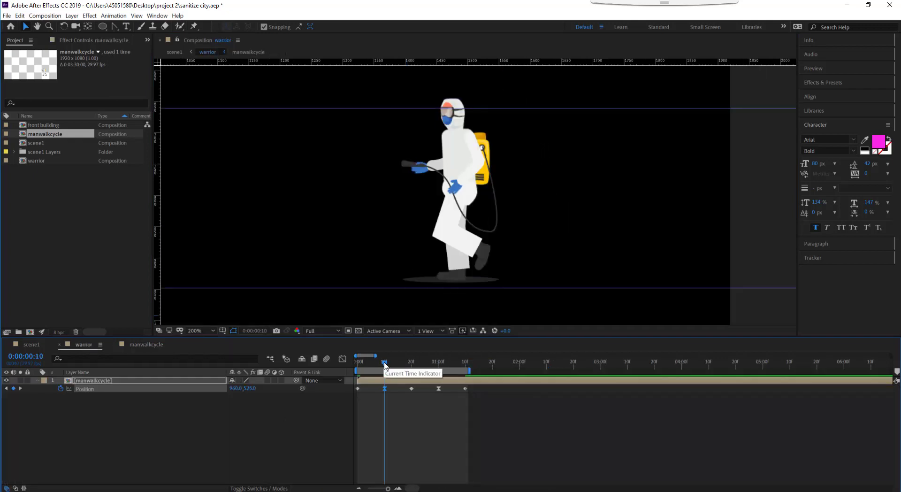
pyautogui.doubleClick(385, 378)
pyautogui.click(87, 344)
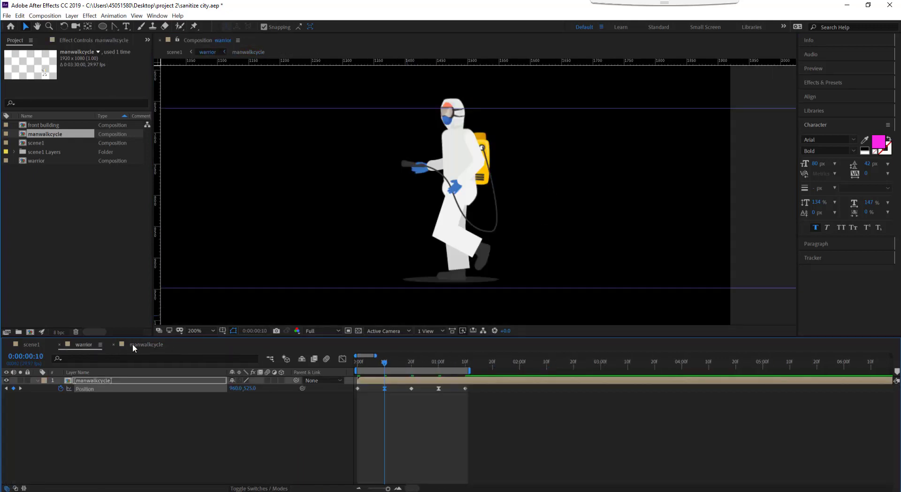
pyautogui.click(133, 347)
pyautogui.moveTo(389, 362); pyautogui.dragTo(452, 362)
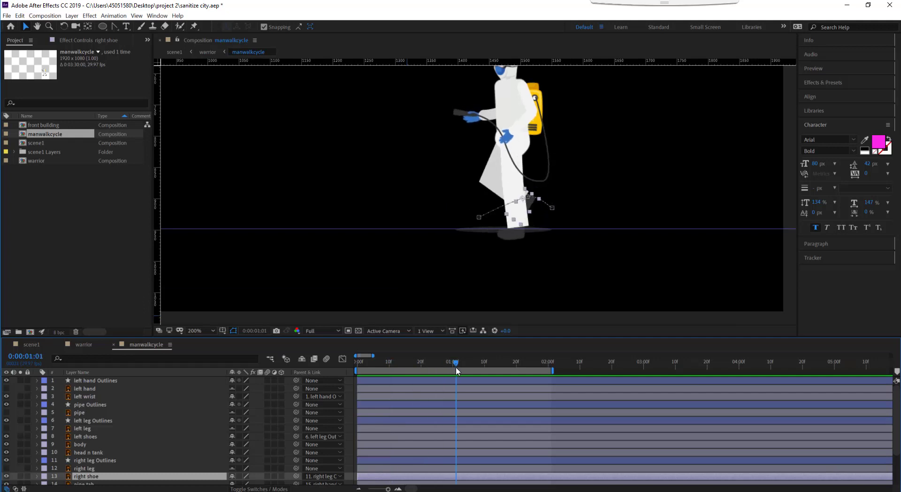
pyautogui.moveTo(410, 229); pyautogui.dragTo(414, 240)
pyautogui.click(389, 362)
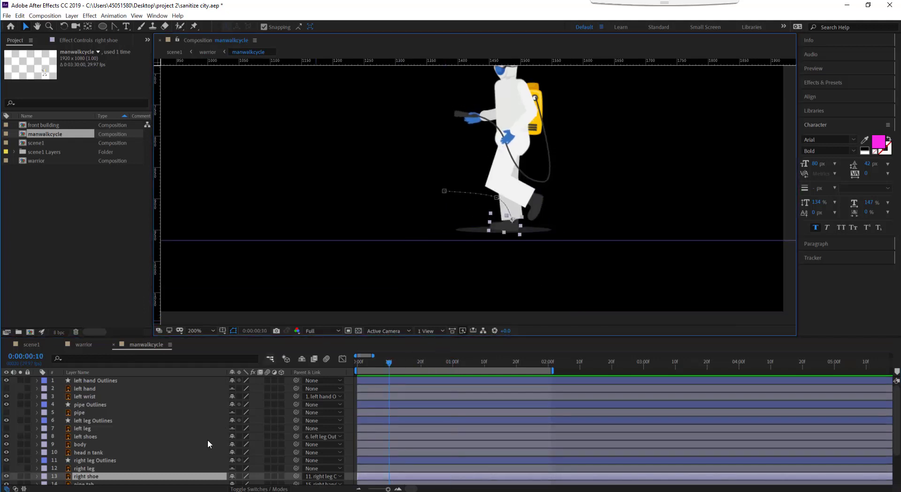
pyautogui.press('u')
pyautogui.click(390, 442)
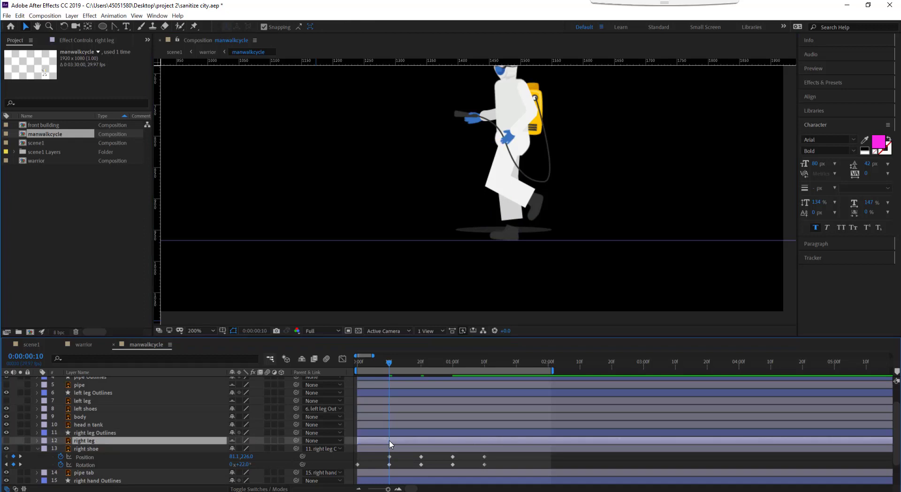
# Hide shy layers and reshape the right leg path at frame 0, lengthening and straightening it.
pyautogui.click(302, 359)
pyautogui.click(512, 220)
pyautogui.press('u')
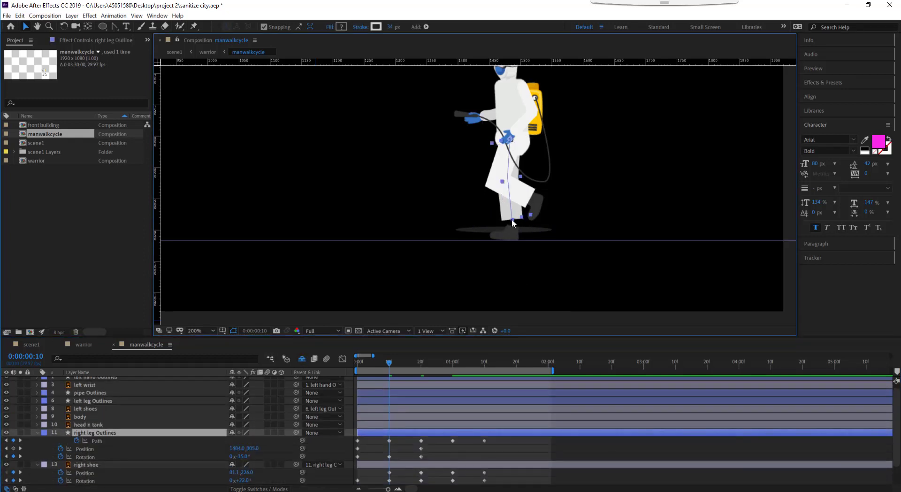
pyautogui.click(513, 219)
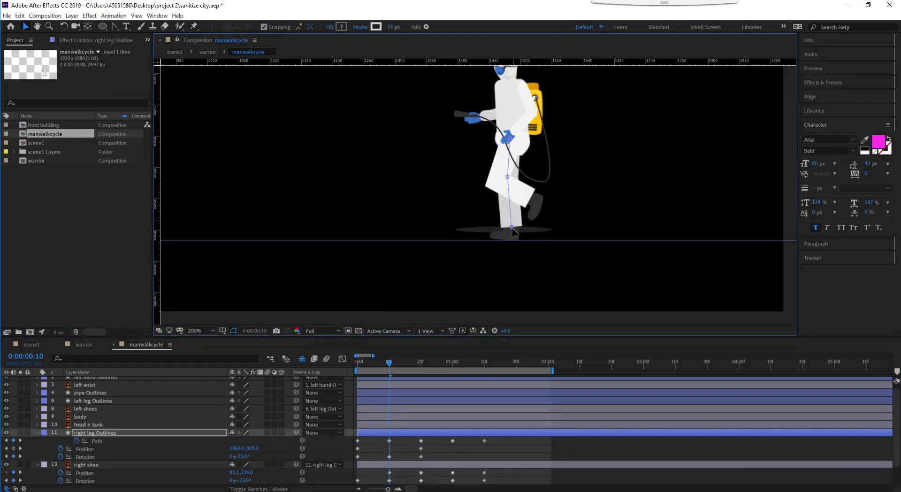
pyautogui.scroll(2, 516, 240)
pyautogui.press('Home')
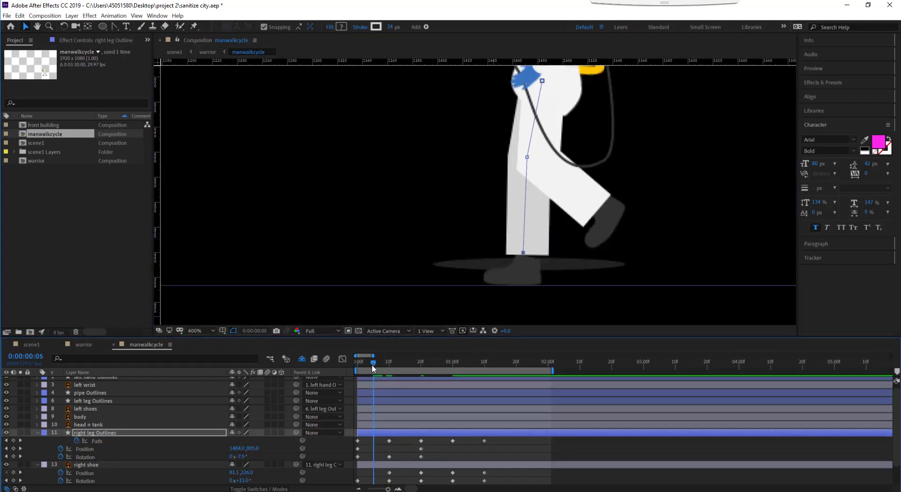
pyautogui.moveTo(504, 240); pyautogui.dragTo(500, 254)
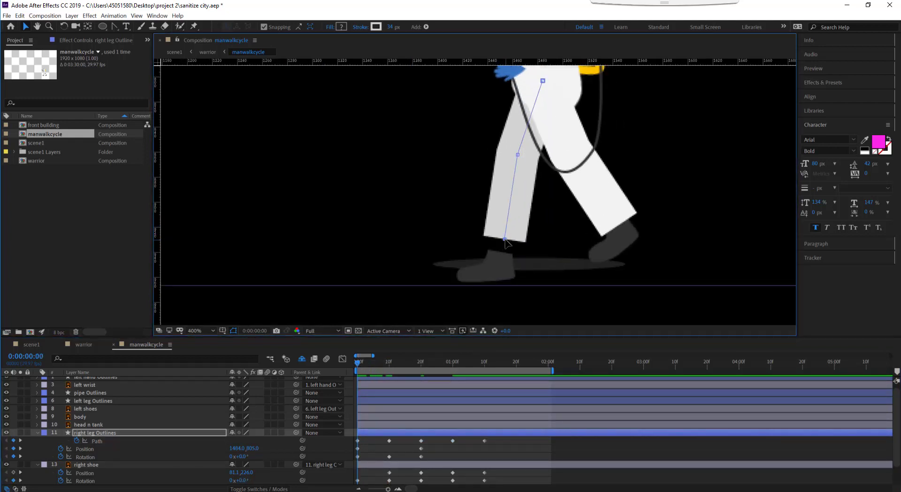
pyautogui.moveTo(518, 154); pyautogui.dragTo(507, 158)
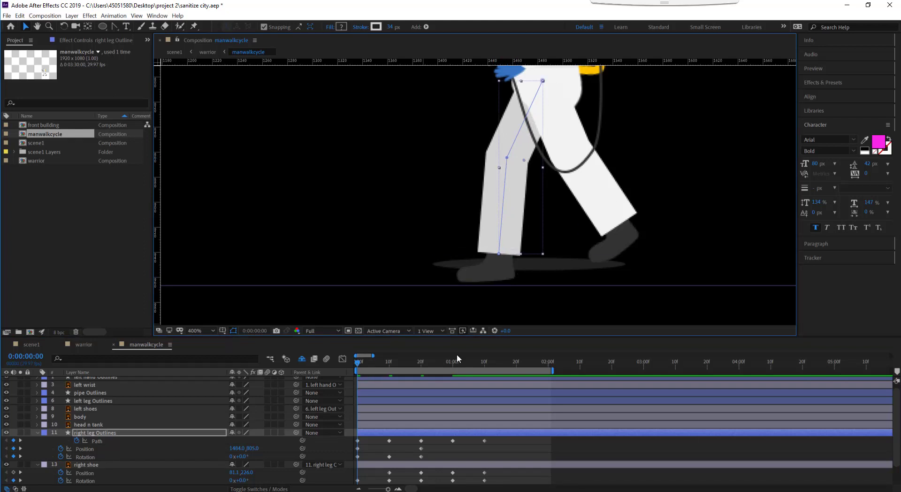
pyautogui.click(487, 275)
pyautogui.click(501, 257)
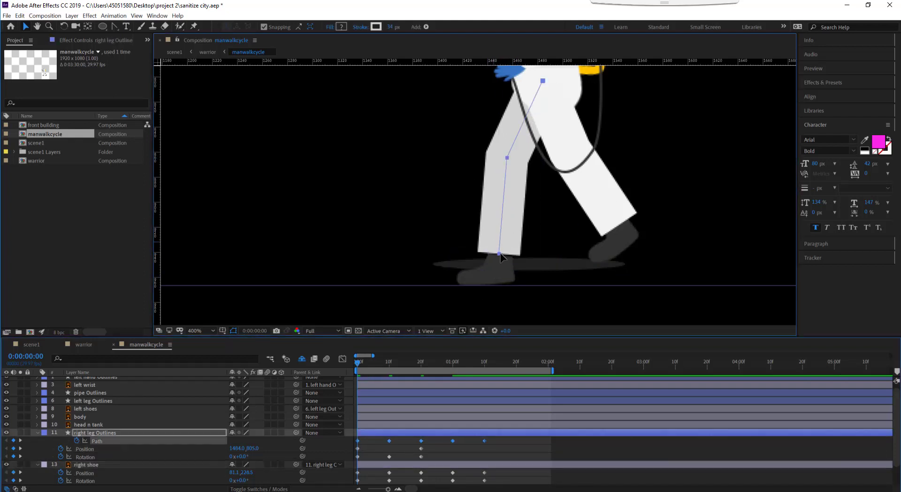
# Select the left shoes and left leg Outlines layers and scrub to frame 14.
pyautogui.click(389, 362)
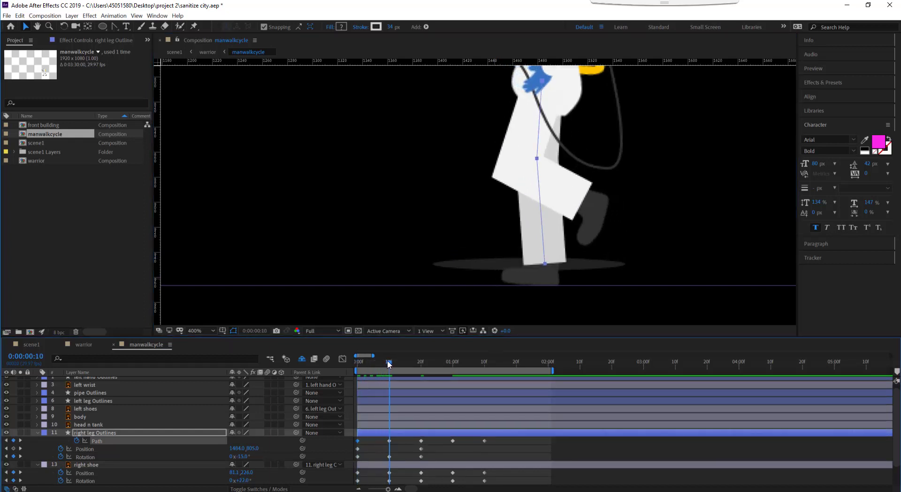
pyautogui.moveTo(389, 362); pyautogui.dragTo(358, 363)
pyautogui.scroll(2, 140, 422)
pyautogui.click(91, 436)
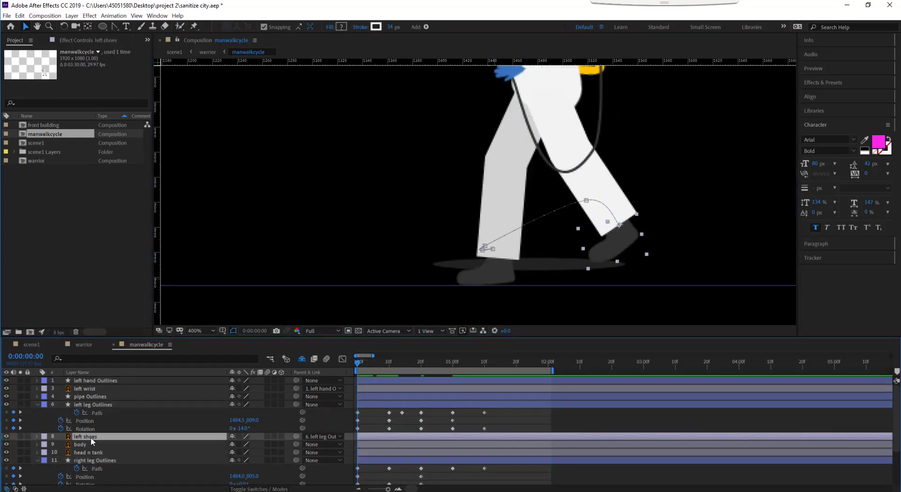
pyautogui.press('Return')
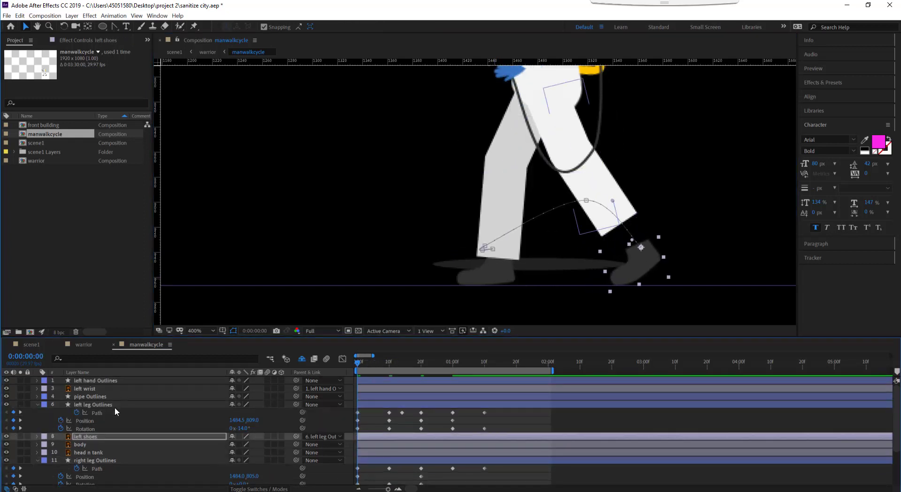
pyautogui.click(115, 405)
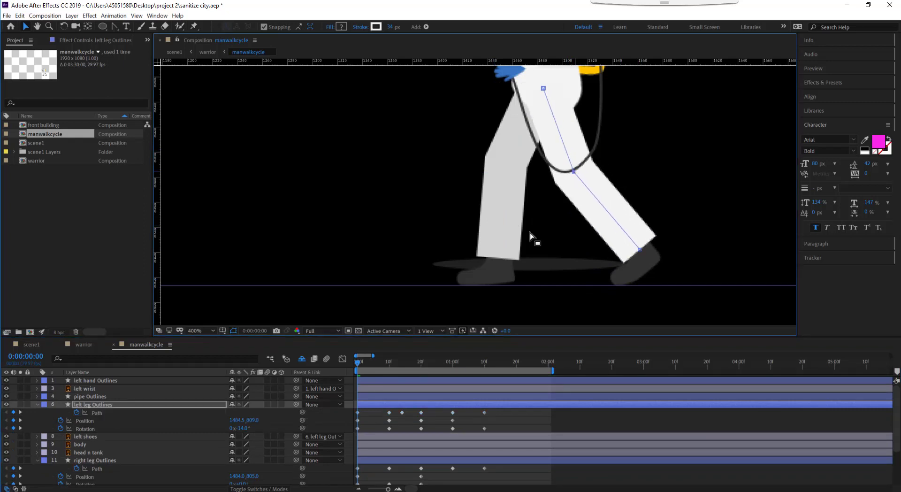
pyautogui.moveTo(359, 368); pyautogui.dragTo(402, 375)
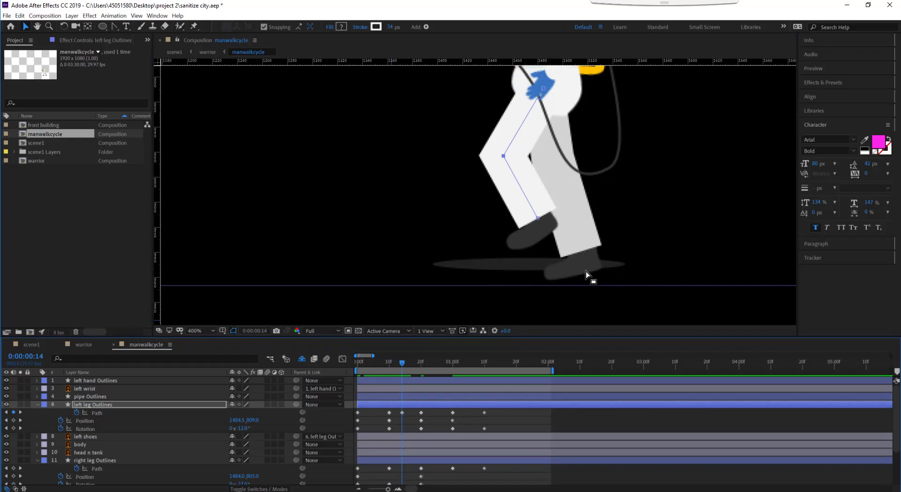
pyautogui.scroll(-3, 402, 444)
# At frame 20, bend the right leg and extend the left leg down to its shoe.
pyautogui.click(402, 441)
pyautogui.click(421, 363)
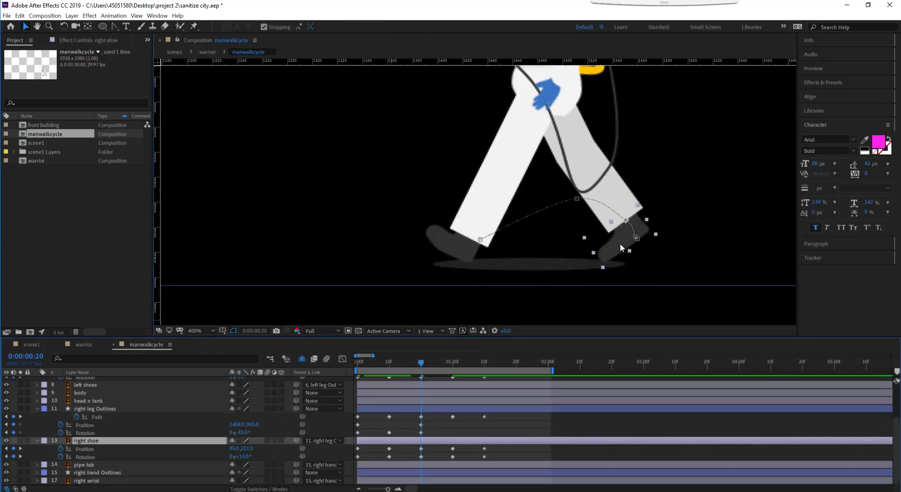
pyautogui.click(622, 205)
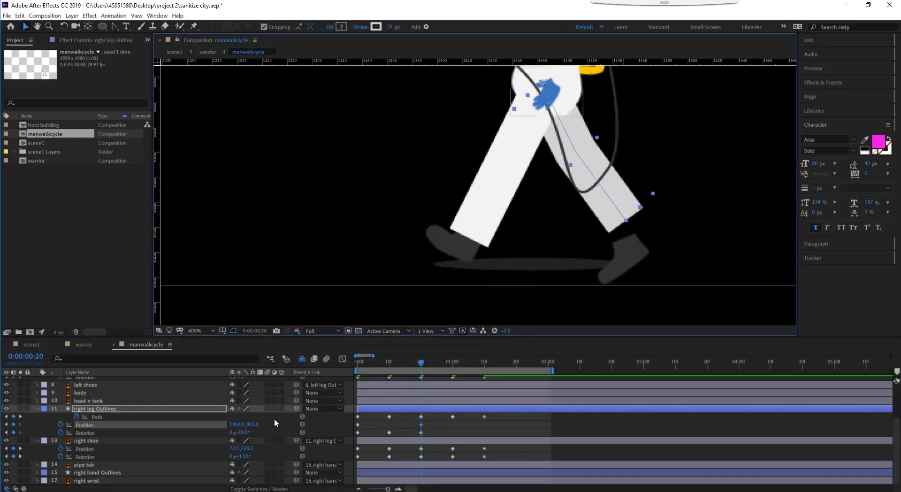
pyautogui.moveTo(576, 151); pyautogui.dragTo(577, 172)
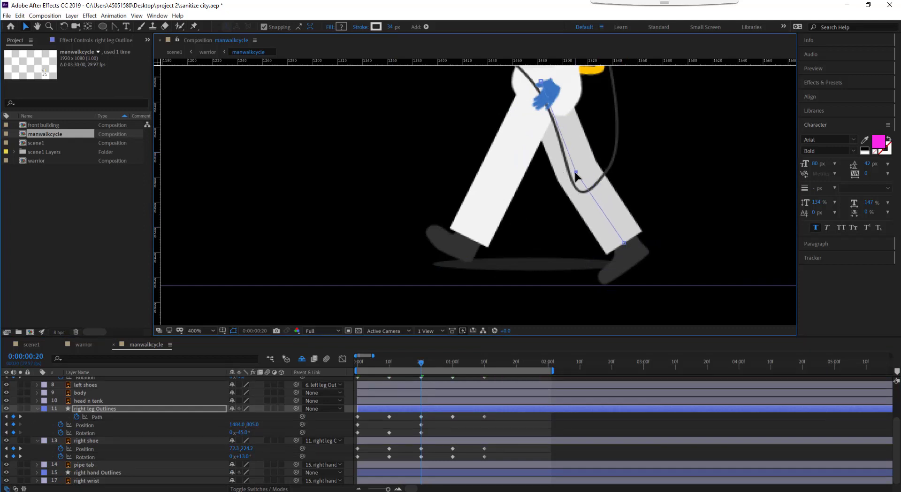
pyautogui.moveTo(544, 242); pyautogui.dragTo(543, 254)
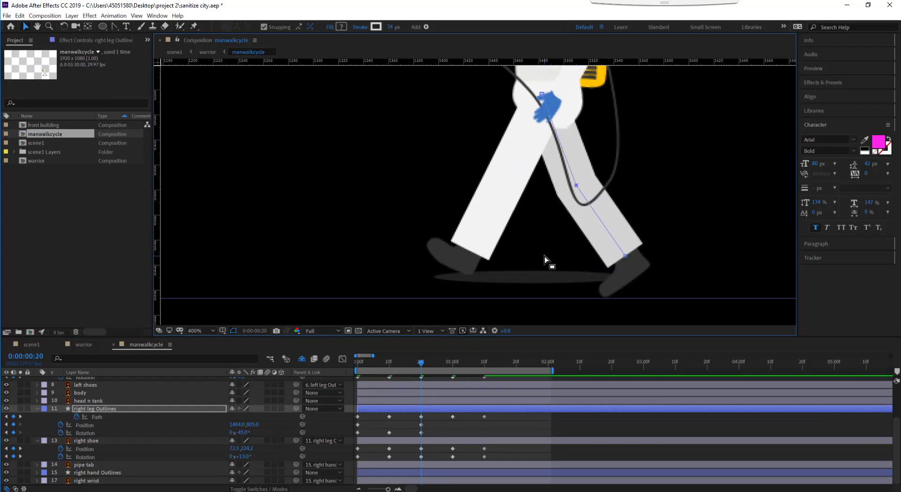
pyautogui.click(459, 263)
pyautogui.press('u')
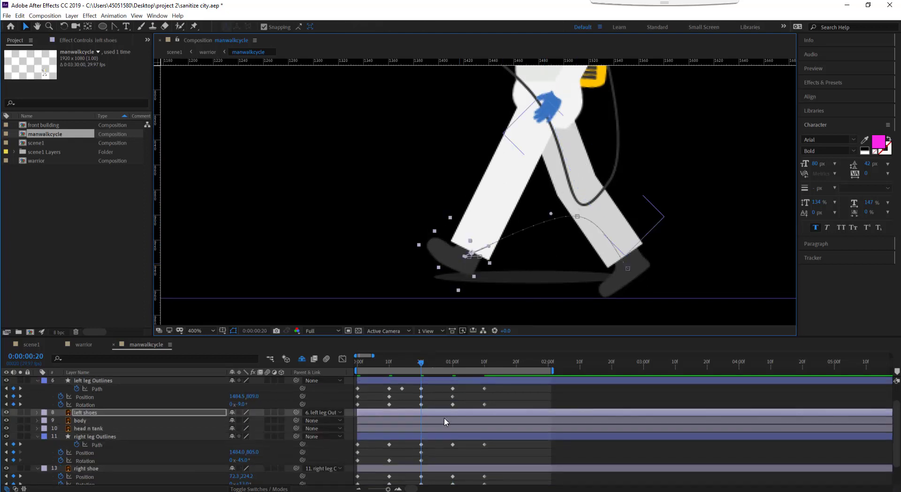
pyautogui.click(438, 419)
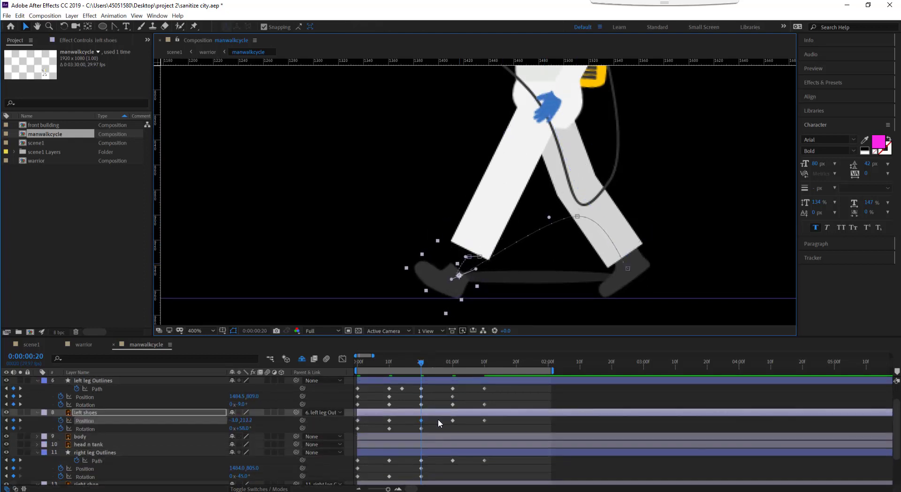
pyautogui.click(471, 254)
pyautogui.moveTo(469, 251); pyautogui.dragTo(455, 271)
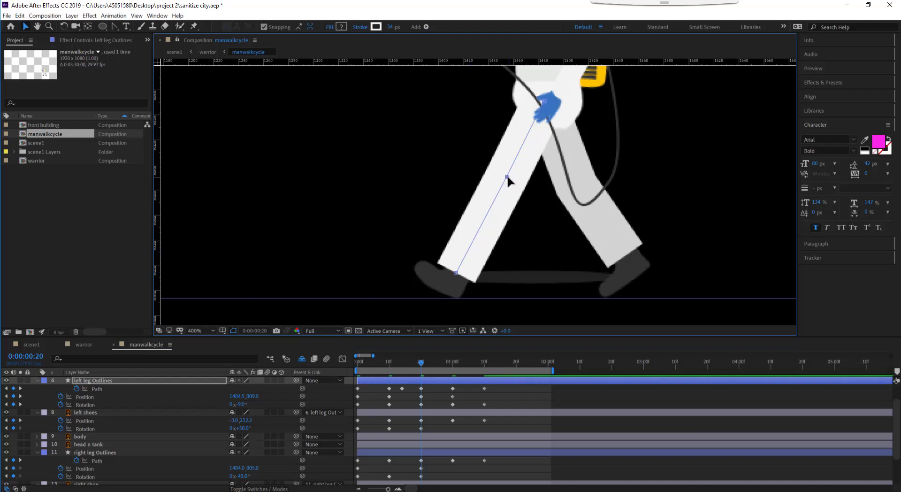
pyautogui.moveTo(508, 178); pyautogui.dragTo(498, 187)
# At 1:10, move the left shoe down-right and stretch both legs to their shoes.
pyautogui.moveTo(422, 364); pyautogui.dragTo(485, 364)
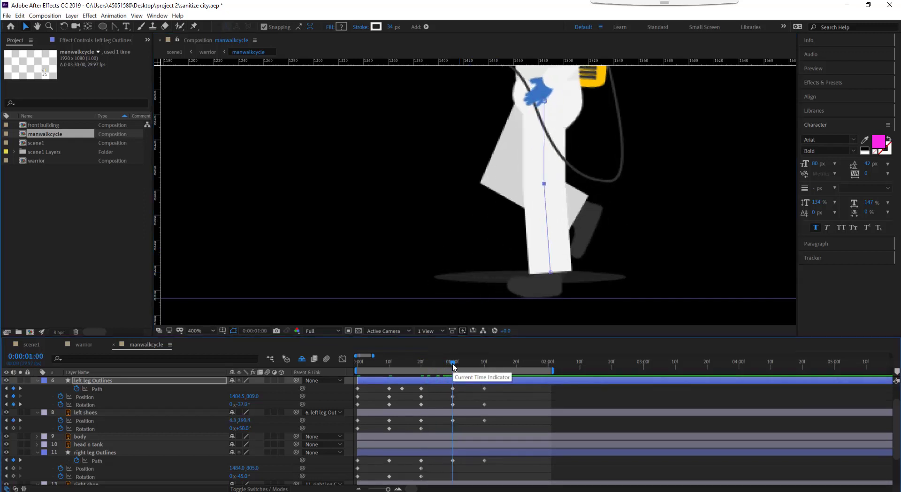
pyautogui.moveTo(642, 255); pyautogui.dragTo(686, 299)
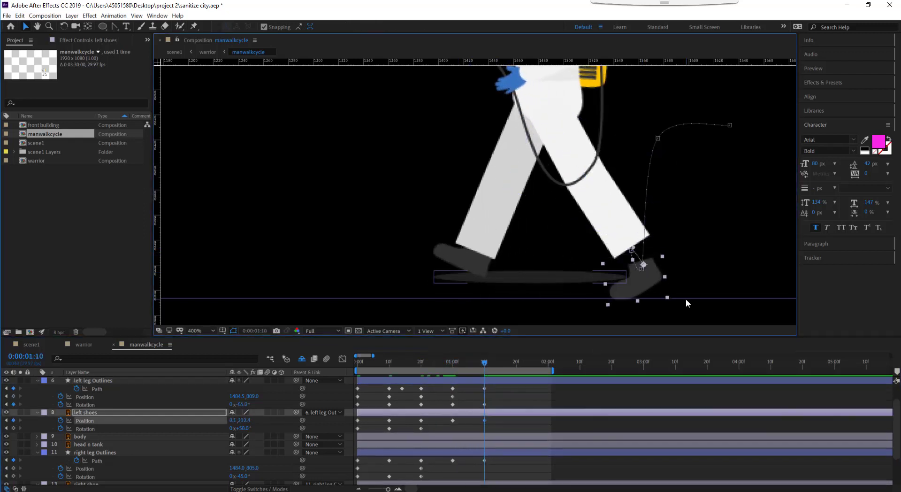
pyautogui.click(458, 255)
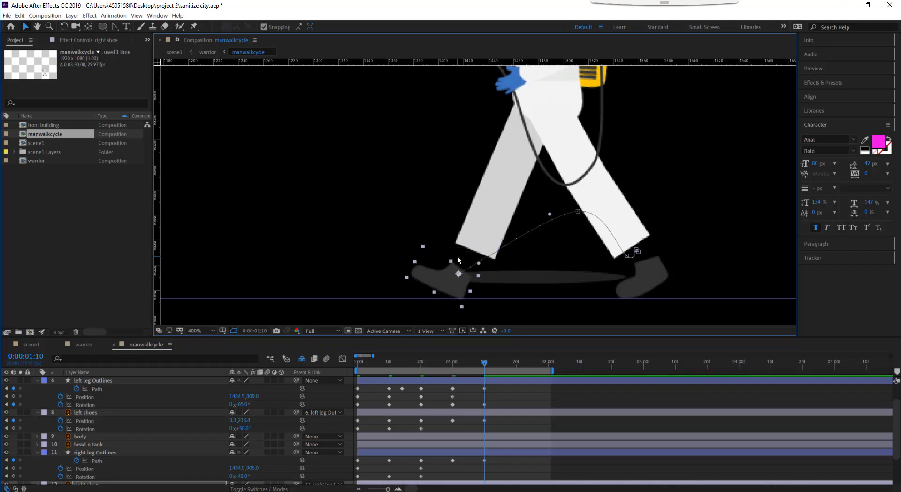
pyautogui.click(475, 251)
pyautogui.moveTo(475, 252); pyautogui.dragTo(459, 270)
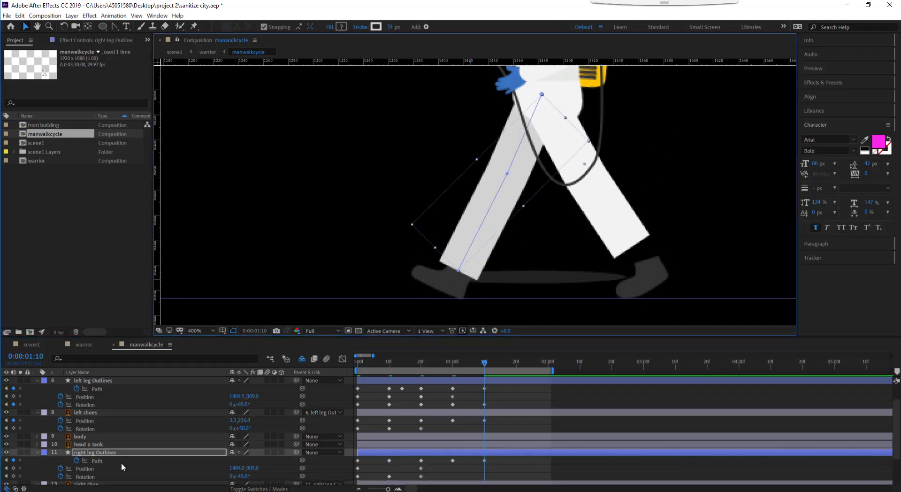
pyautogui.click(635, 252)
pyautogui.click(632, 247)
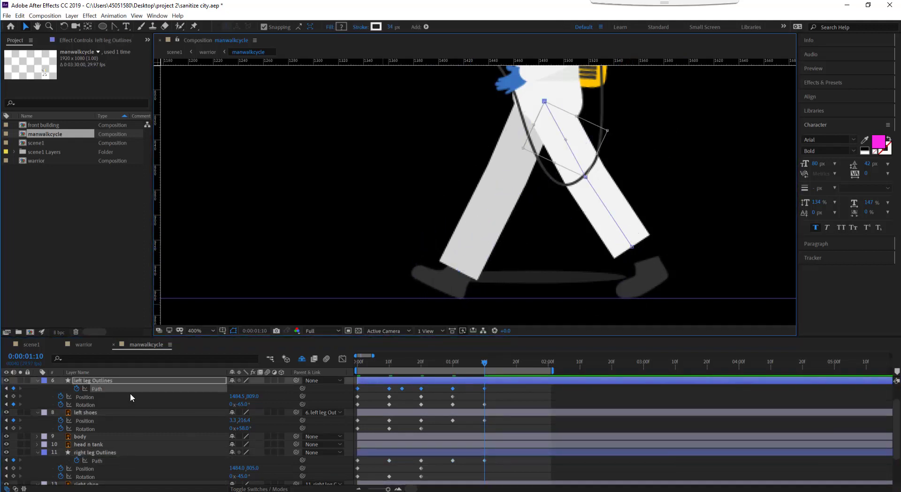
pyautogui.moveTo(632, 246); pyautogui.dragTo(649, 264)
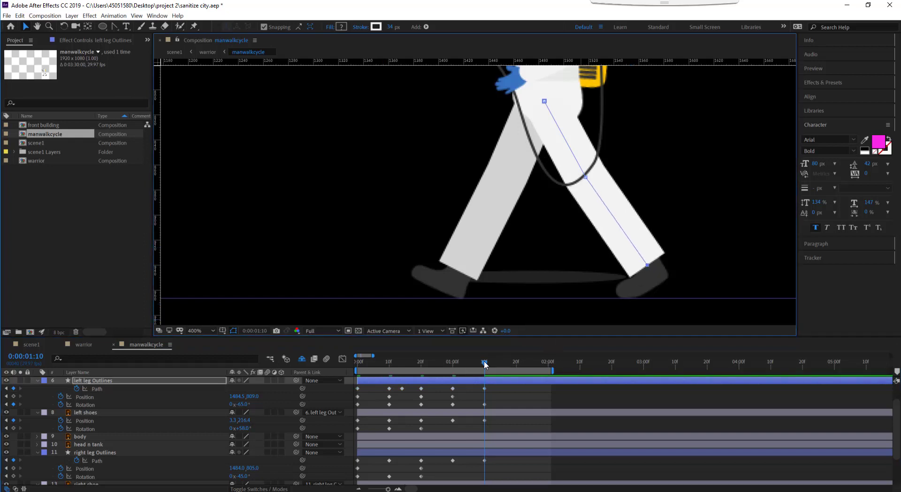
pyautogui.moveTo(485, 365); pyautogui.dragTo(413, 365)
pyautogui.click(83, 345)
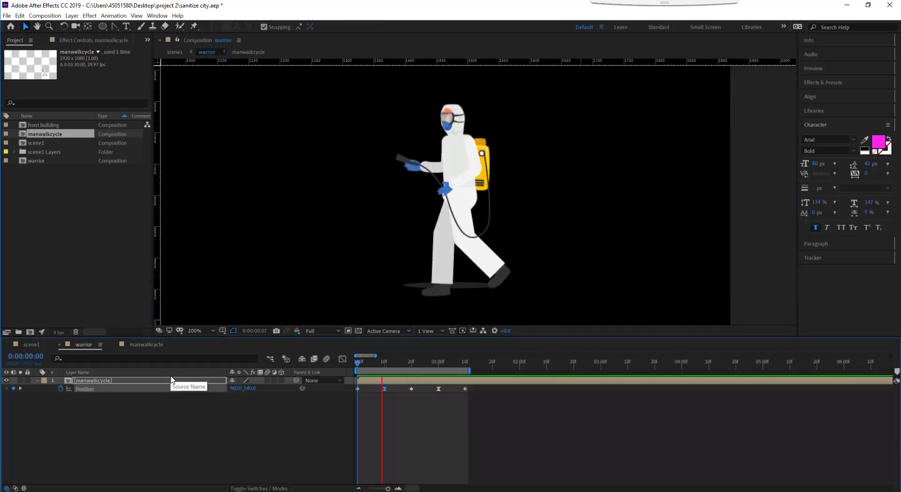
# Cut the shadow Outlines layer from manwalkcycle and paste it into warrior beneath the figure.
pyautogui.doubleClick(171, 381)
pyautogui.scroll(-2, 93, 486)
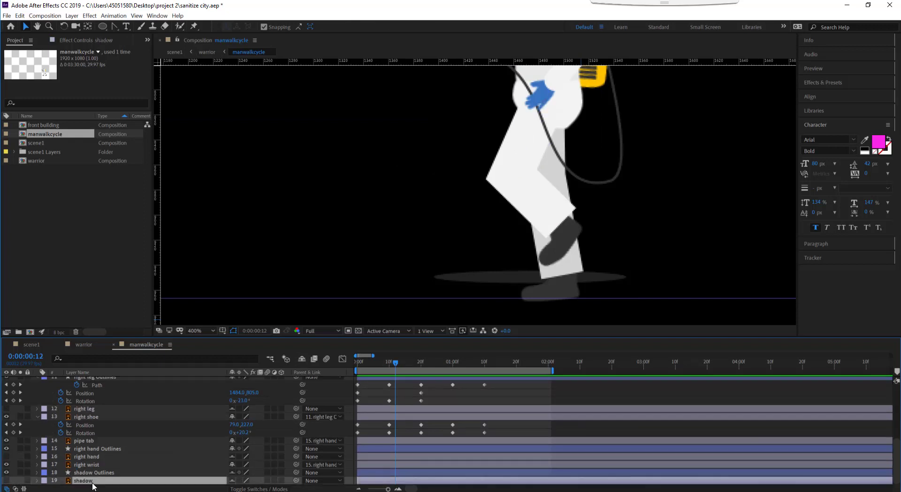
pyautogui.click(94, 472)
pyautogui.hotkey('ctrl', 'x')
pyautogui.click(84, 344)
pyautogui.hotkey('ctrl', 'v')
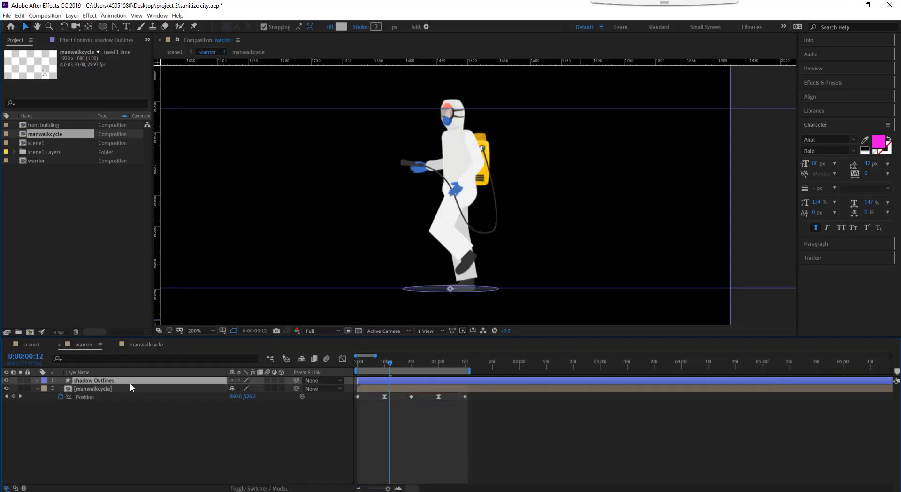
pyautogui.moveTo(131, 383); pyautogui.dragTo(125, 410)
# Key the shadow's Scale at frame 0 and lower the figure to 960,535 at frame 10.
pyautogui.press('s')
pyautogui.press('Home')
pyautogui.press('Return')
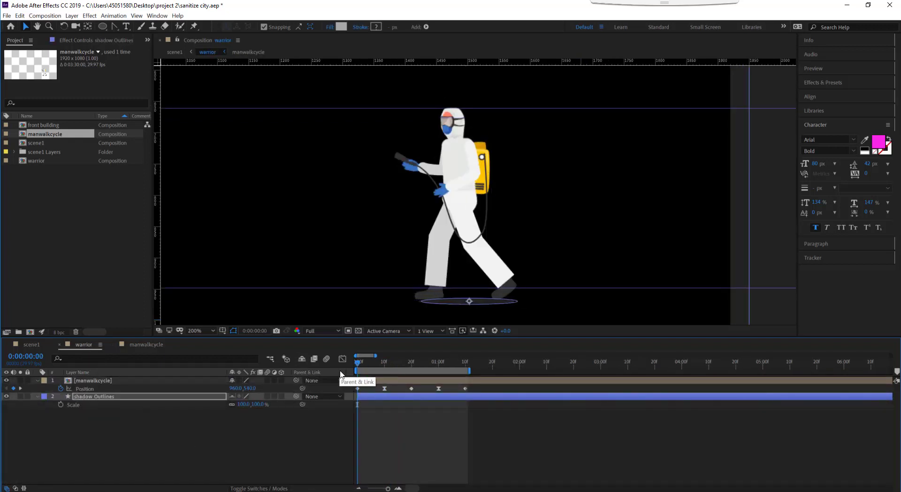
pyautogui.hotkey('alt', 'shift', 's')
pyautogui.click(383, 368)
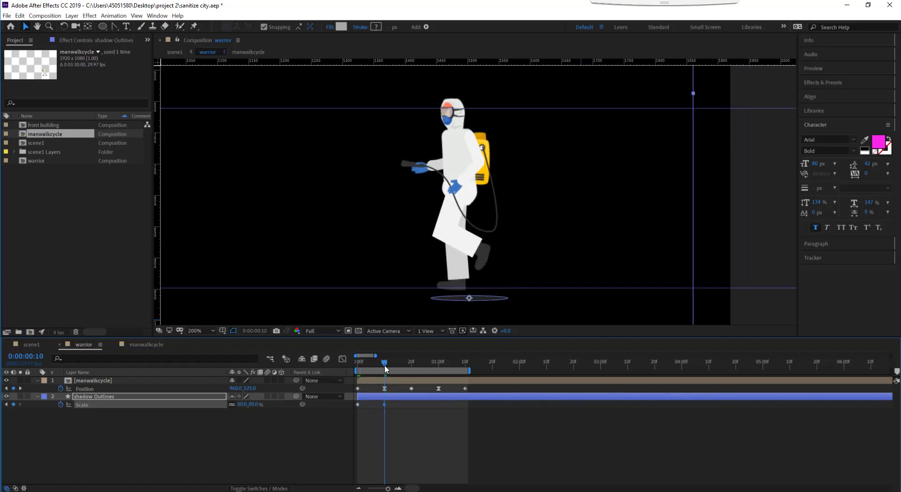
pyautogui.click(399, 381)
pyautogui.hotkey('shift', 'Down')
# Key the shadow's Scale alternating 100% and 80% through frame 1:10.
pyautogui.moveTo(385, 362); pyautogui.dragTo(411, 362)
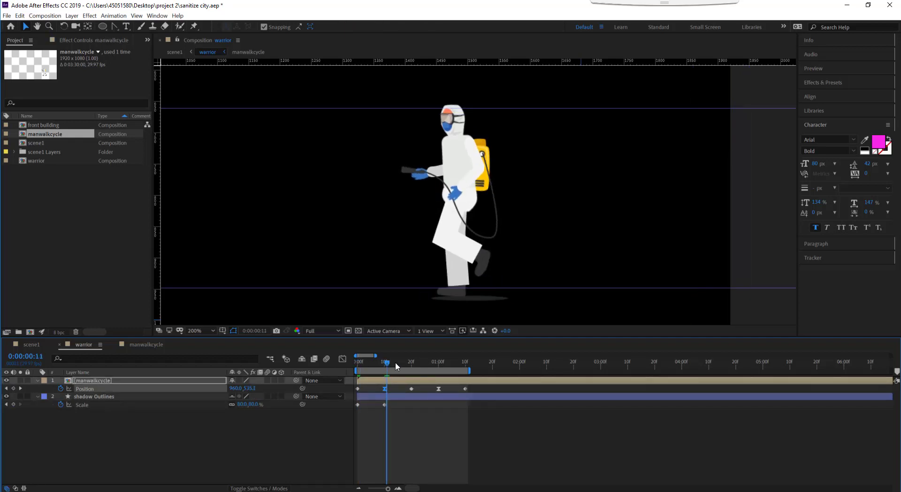
pyautogui.click(357, 405)
pyautogui.hotkey('ctrl', 'c')
pyautogui.hotkey('ctrl', 'v')
pyautogui.click(470, 299)
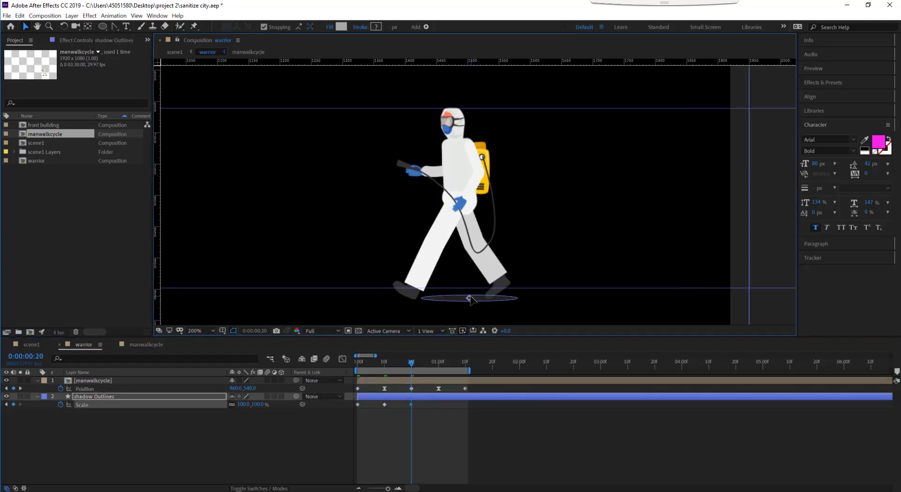
pyautogui.click(385, 404)
pyautogui.hotkey('ctrl', 'c')
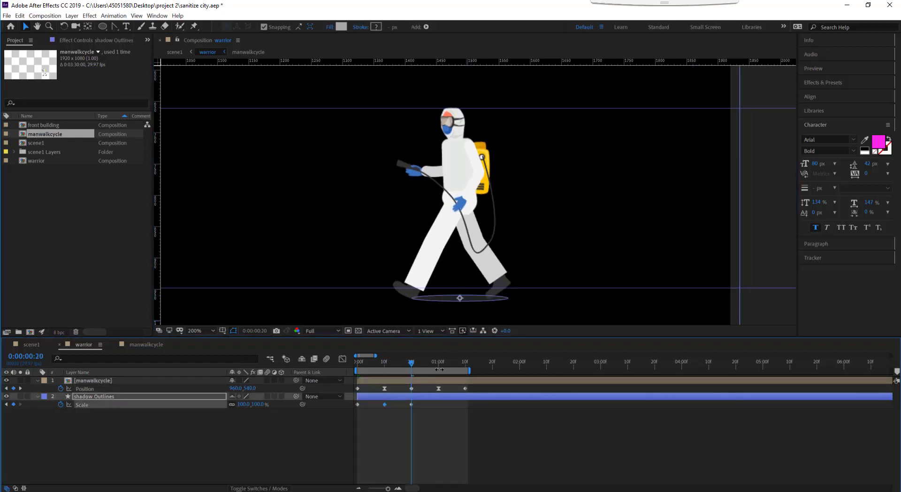
pyautogui.click(435, 368)
pyautogui.hotkey('ctrl', 'v')
pyautogui.press('k')
pyautogui.hotkey('ctrl', 'v')
pyautogui.click(330, 437)
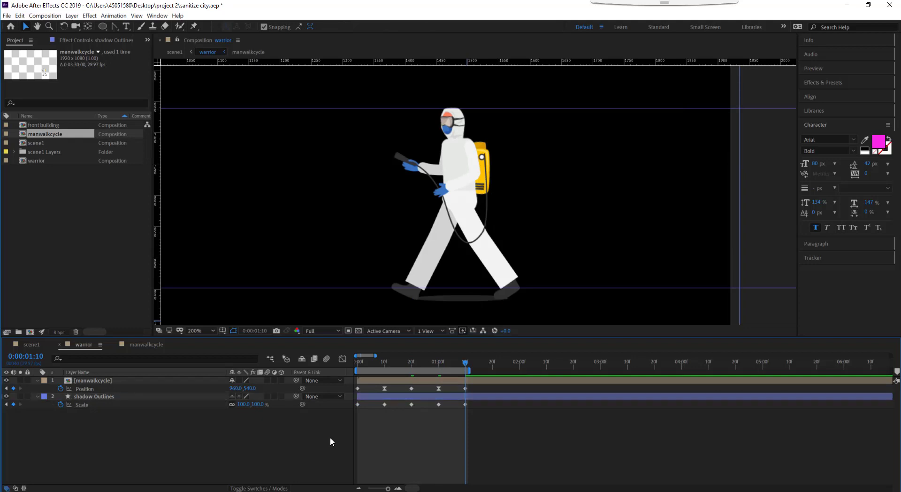
# Preview the walk with its pulsing shadow, then reopen manwalkcycle and select the right shoe.
pyautogui.press('space')
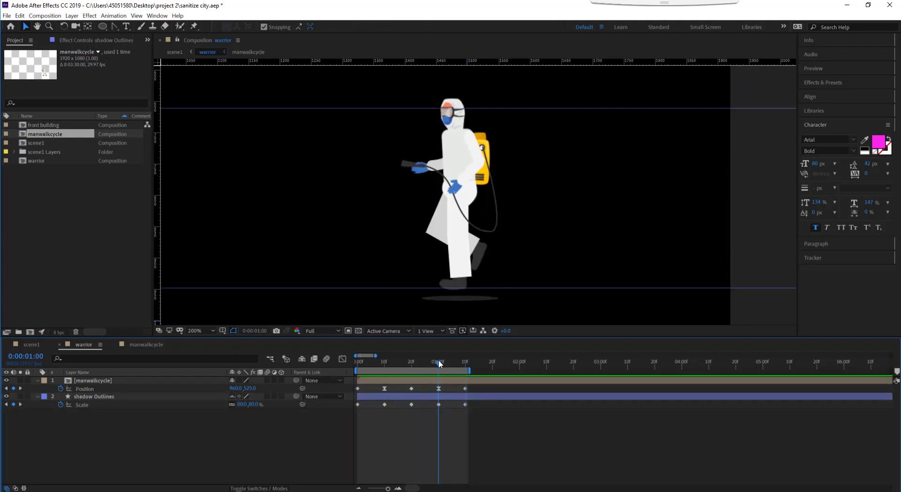
pyautogui.click(440, 386)
pyautogui.press('space')
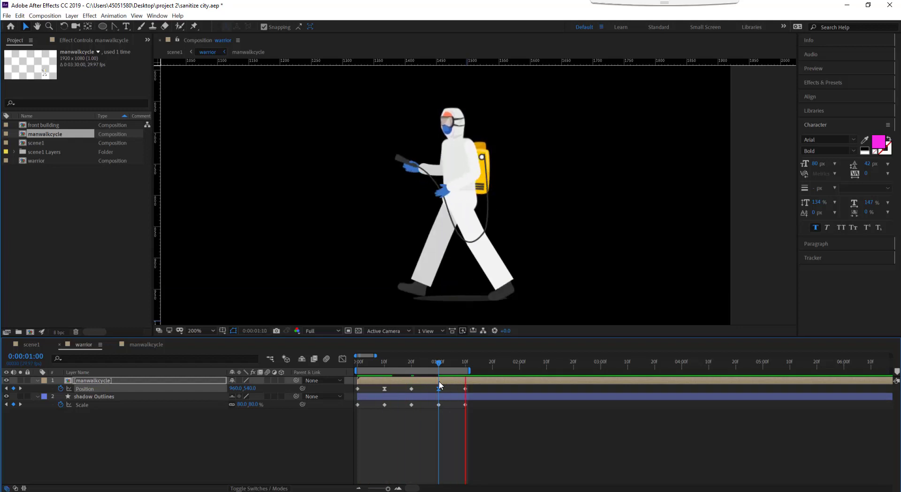
pyautogui.click(362, 369)
pyautogui.moveTo(382, 367); pyautogui.dragTo(437, 373)
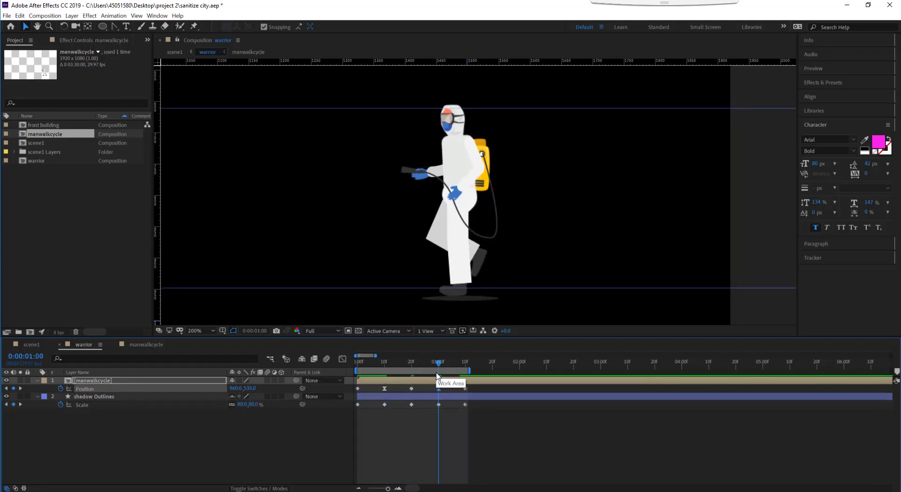
pyautogui.doubleClick(438, 380)
pyautogui.click(550, 285)
# Reopen manwalkcycle, reveal pipe Outlines' path keyframes (0 to 1:10) and return to frame 0.
pyautogui.click(550, 278)
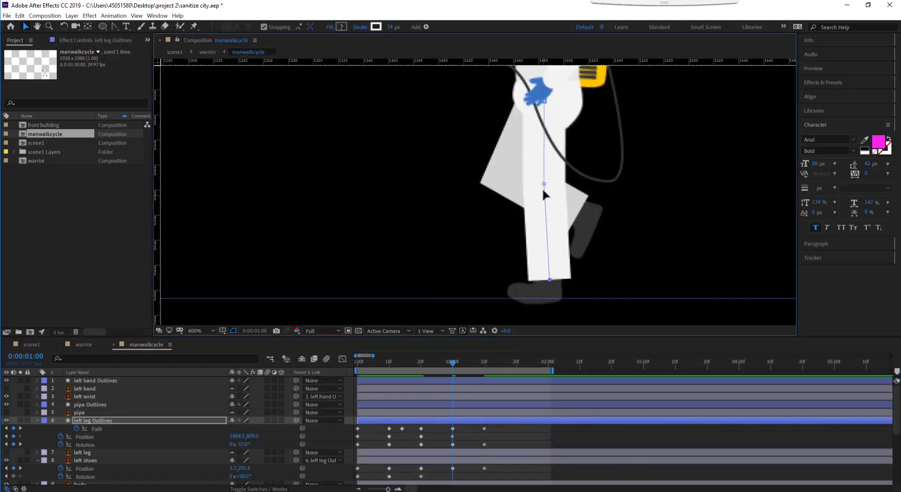
pyautogui.click(83, 344)
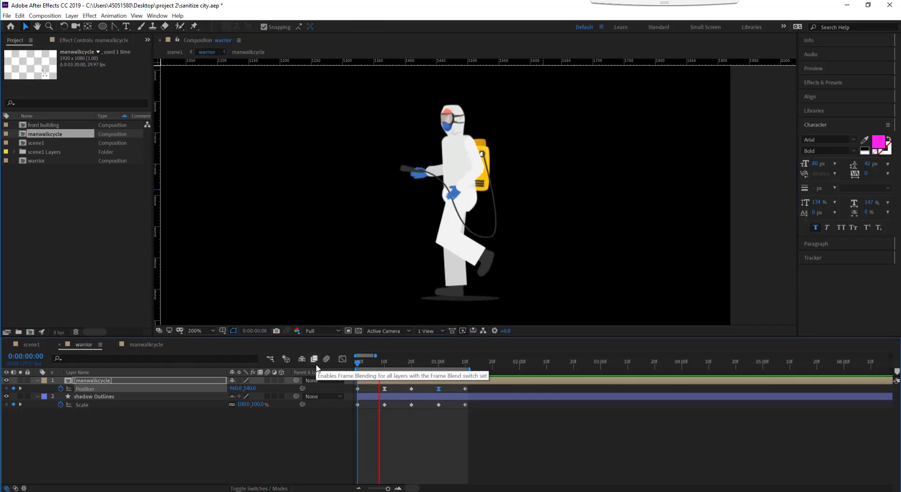
pyautogui.doubleClick(93, 380)
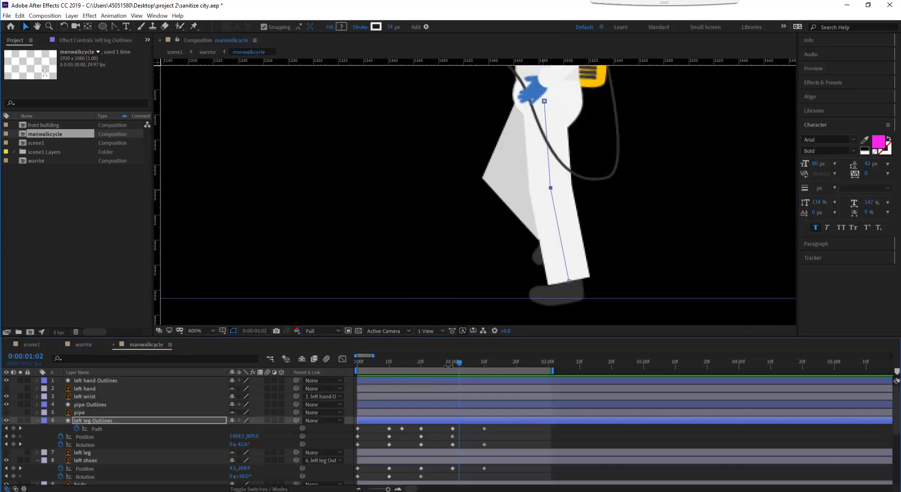
pyautogui.click(142, 405)
pyautogui.press('u')
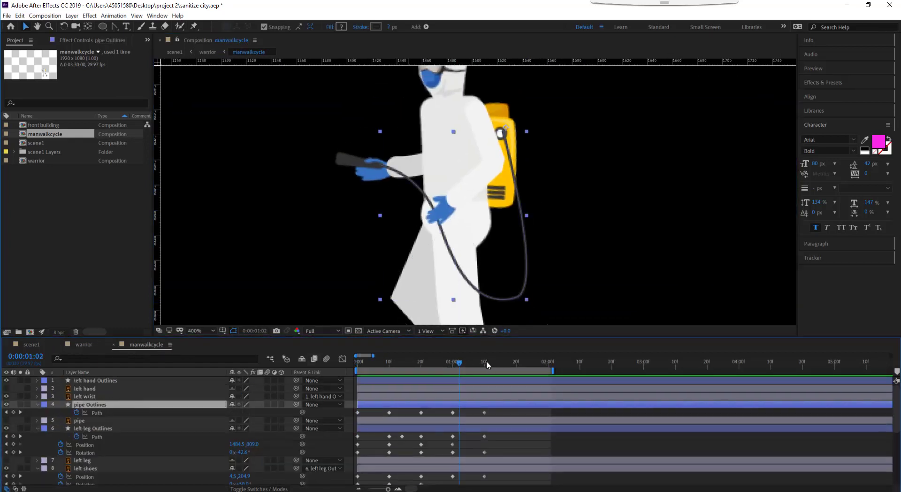
pyautogui.click(484, 362)
pyautogui.click(501, 135)
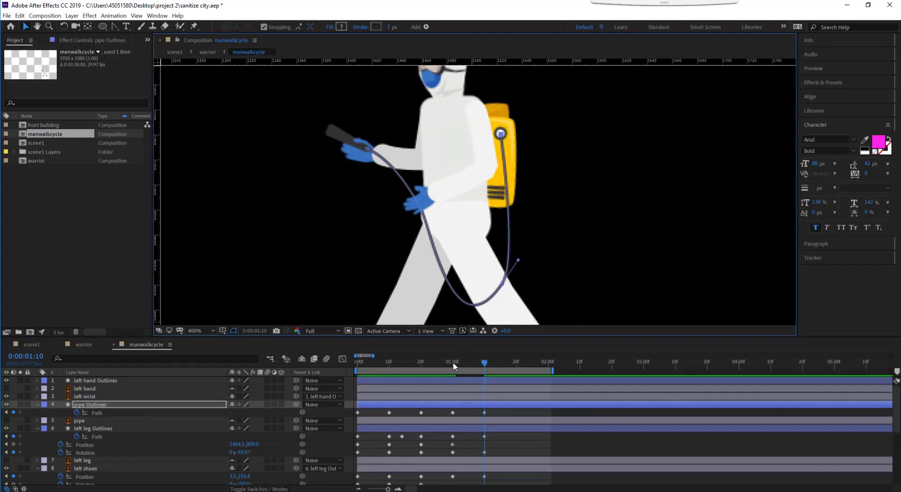
pyautogui.moveTo(454, 367); pyautogui.dragTo(358, 365)
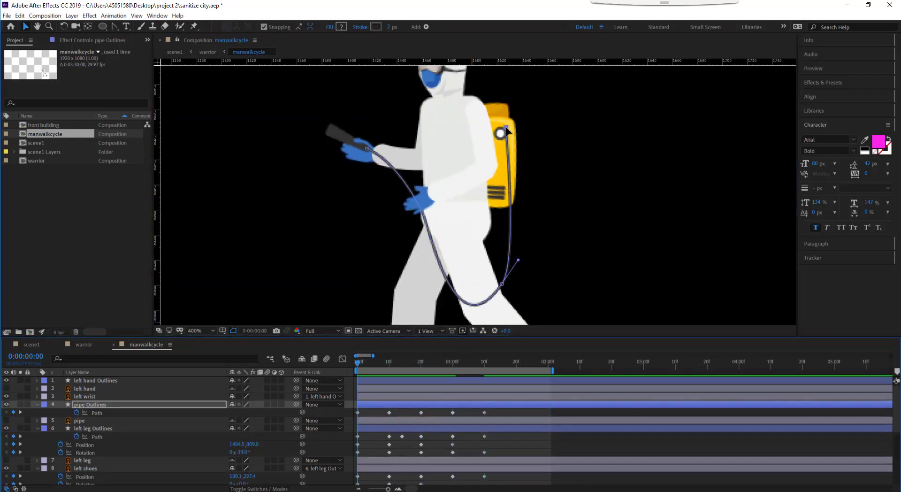
# Attach the hose end to the backpack connector and duplicate the hose as 'water flow'.
pyautogui.moveTo(506, 128); pyautogui.dragTo(501, 133)
pyautogui.hotkey('ctrl', 'd')
pyautogui.press('Return')
pyautogui.write('wa')
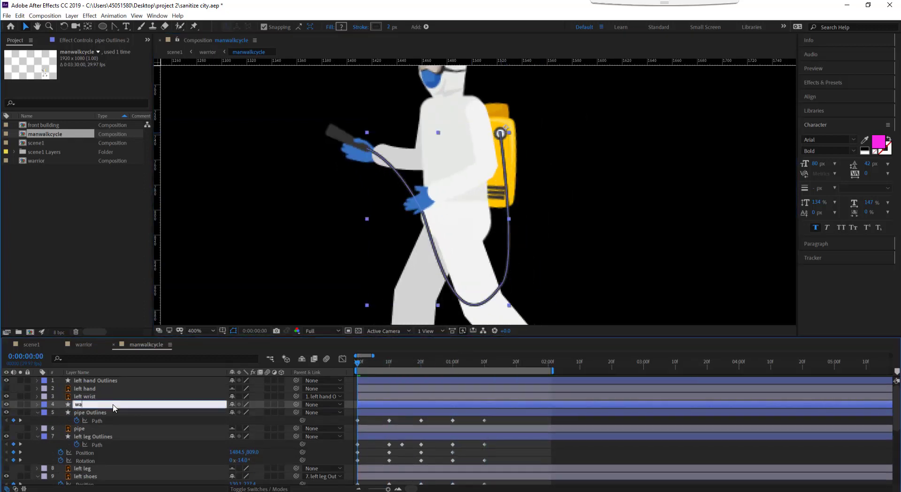
pyautogui.write('ter flow')
pyautogui.press('Return')
# Add Trim Paths to water flow, thicken its stroke to 6 px and set End to 8%.
pyautogui.click(37, 404)
pyautogui.click(286, 413)
pyautogui.click(206, 362)
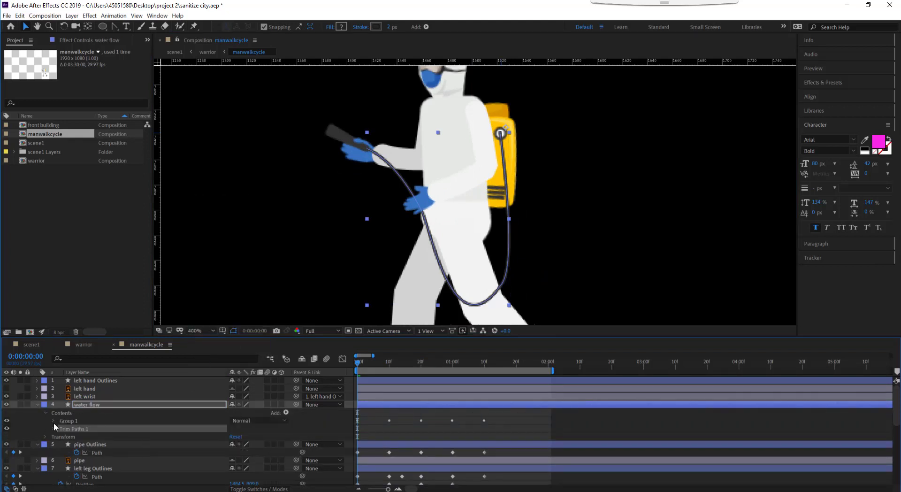
pyautogui.click(52, 421)
pyautogui.moveTo(392, 27); pyautogui.dragTo(439, 49)
pyautogui.click(54, 449)
pyautogui.moveTo(234, 465); pyautogui.dragTo(194, 465)
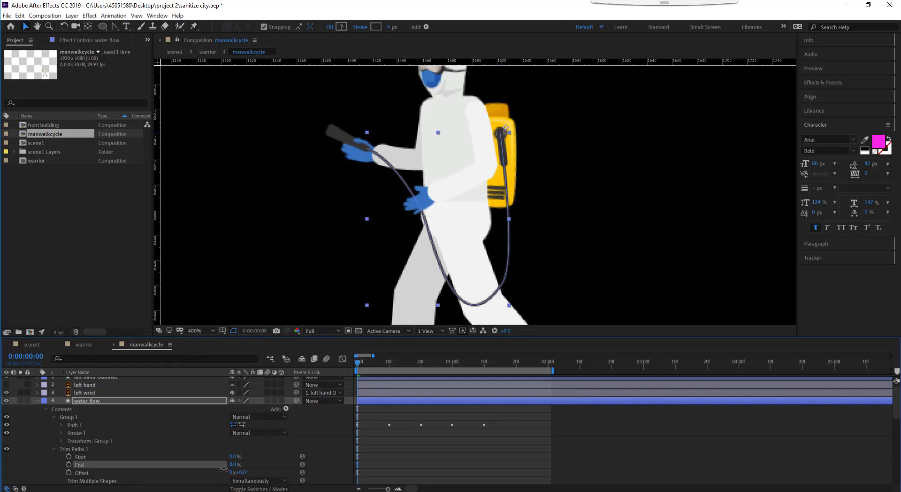
# Preview the walk, then set starting keyframes for Trim Paths End and Offset at frame 0.
pyautogui.press('space')
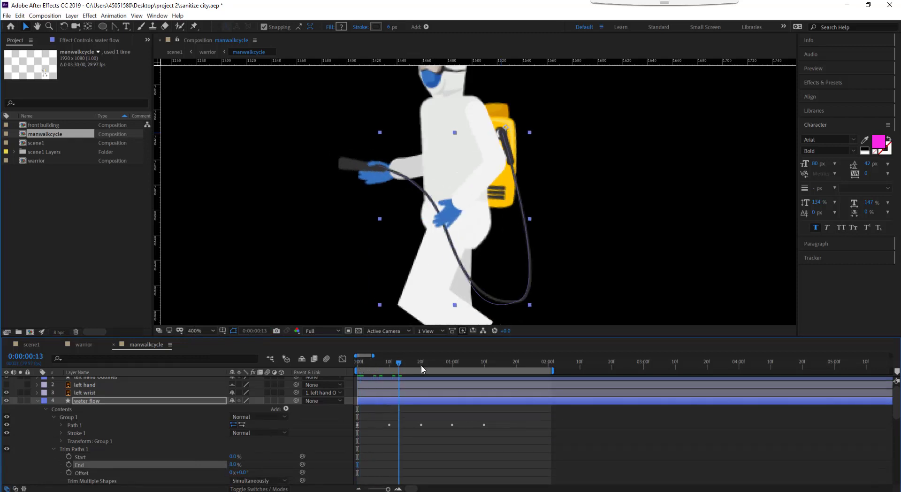
pyautogui.press('space')
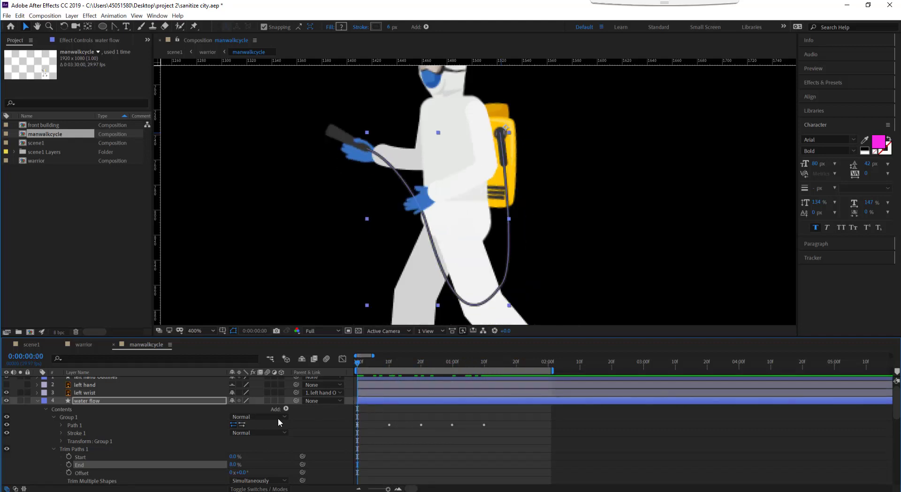
pyautogui.click(69, 465)
pyautogui.moveTo(358, 362); pyautogui.dragTo(422, 368)
pyautogui.press('Home')
pyautogui.click(68, 473)
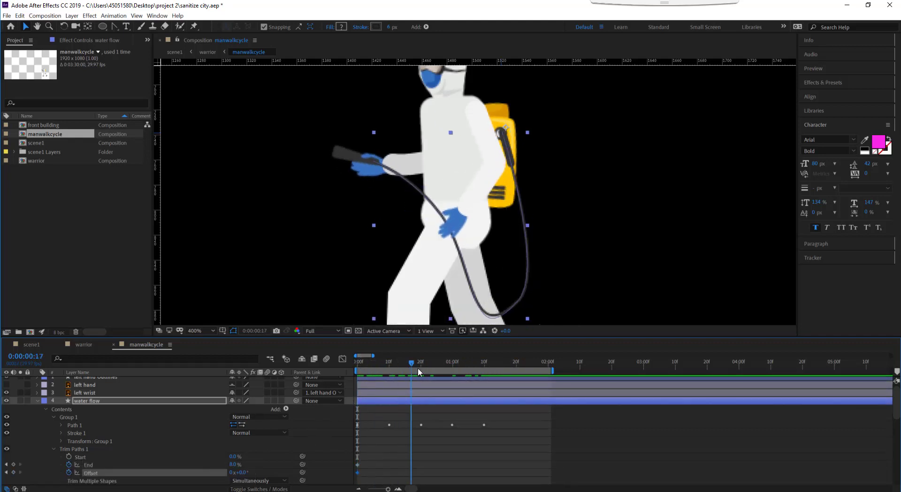
pyautogui.moveTo(242, 472); pyautogui.dragTo(250, 473)
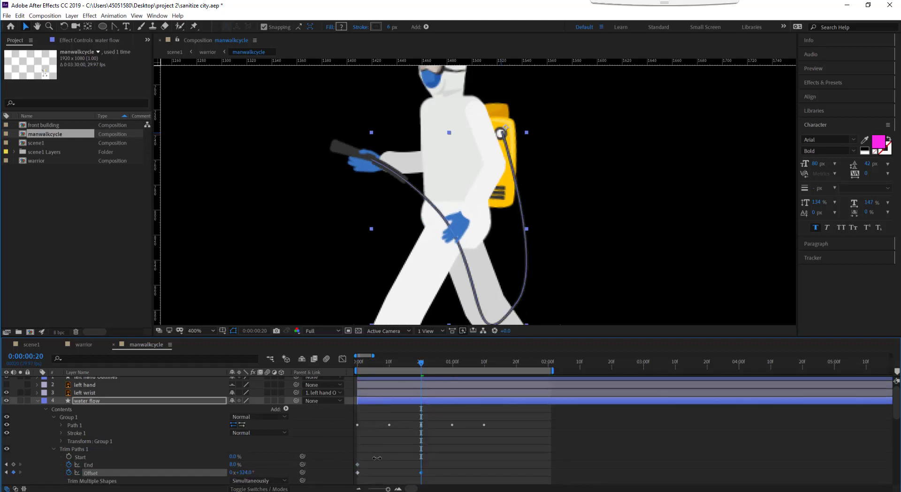
# Keyframe Trim Paths Start, delay the End and Offset keys a few frames, and play it back.
pyautogui.moveTo(234, 464); pyautogui.dragTo(246, 463)
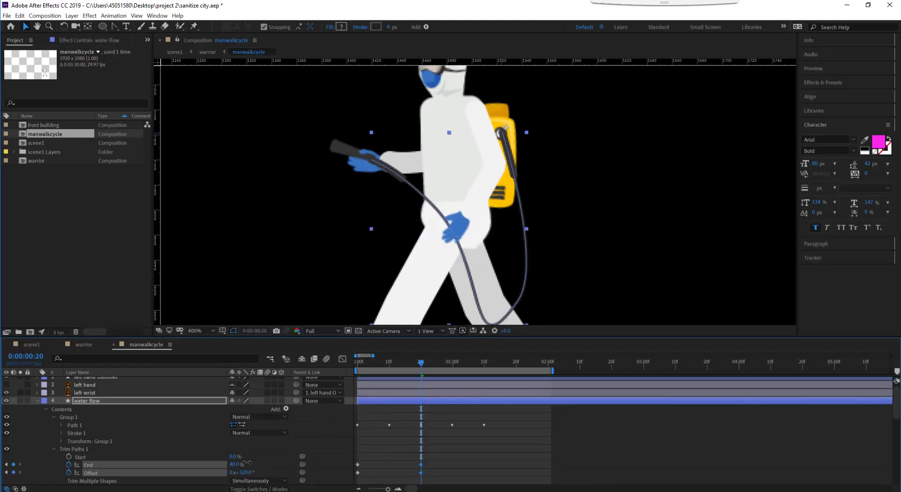
pyautogui.hotkey('ctrl', 'z')
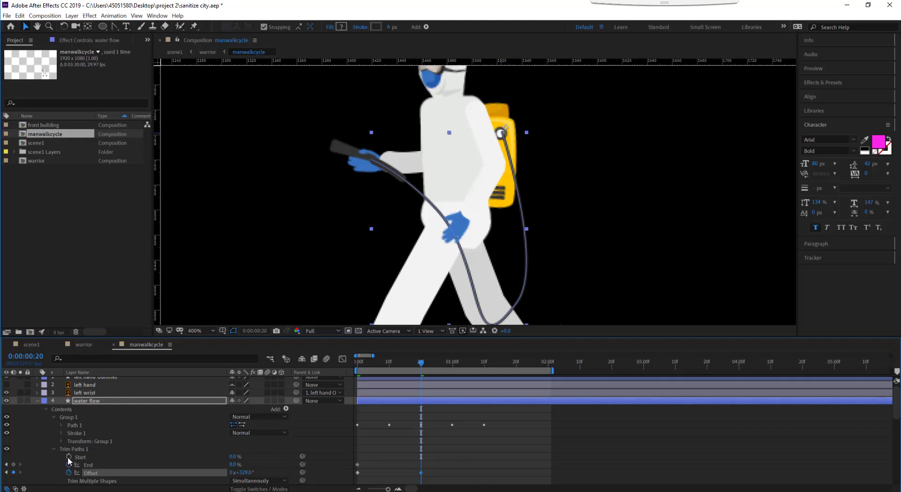
pyautogui.click(68, 457)
pyautogui.moveTo(422, 367)
pyautogui.mouseDown()
pyautogui.moveTo(455, 367)
pyautogui.moveTo(336, 379)
pyautogui.mouseUp()
pyautogui.click(235, 456)
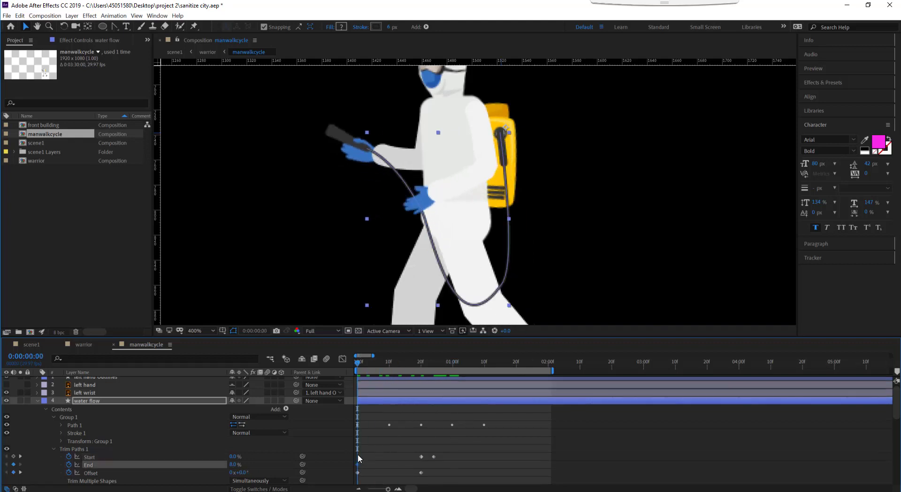
pyautogui.moveTo(364, 460)
pyautogui.mouseDown()
pyautogui.moveTo(359, 476)
pyautogui.moveTo(368, 477)
pyautogui.mouseUp()
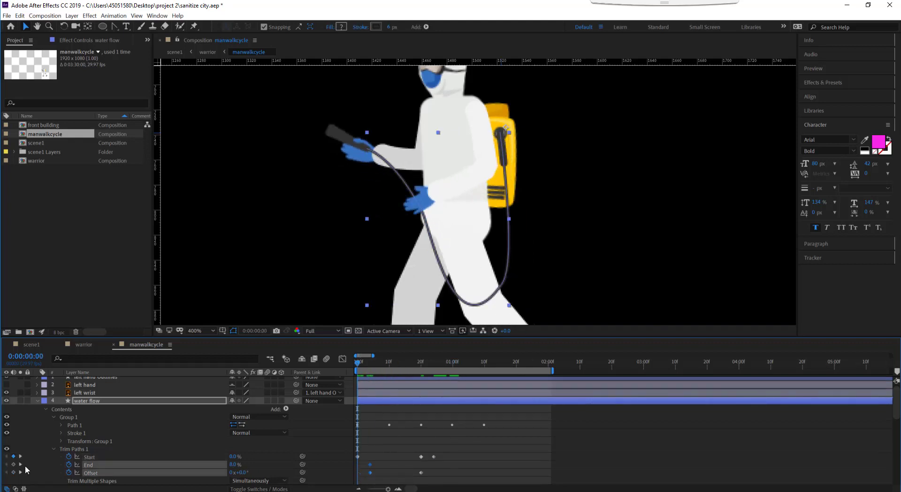
pyautogui.click(362, 431)
pyautogui.press('Return')
pyautogui.press('space')
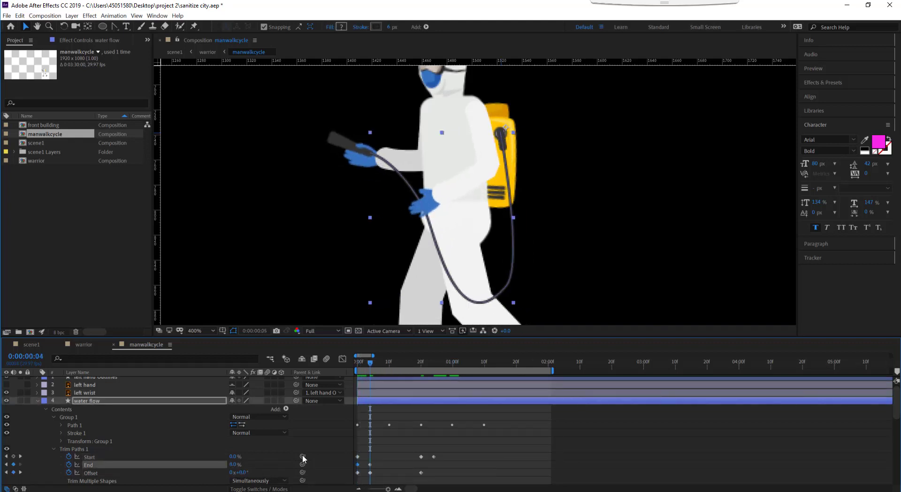
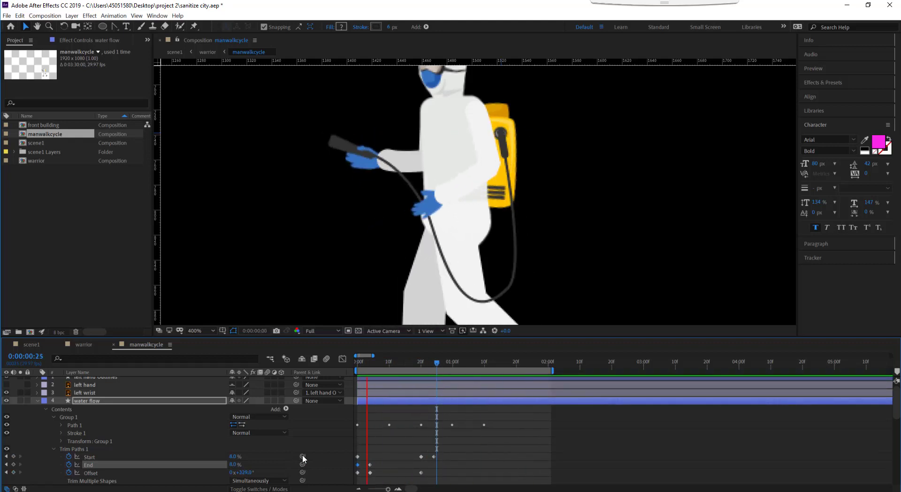
# Preview the walk cycle in the warrior composition, then return to scene1.
pyautogui.click(83, 345)
pyautogui.press('space')
pyautogui.click(368, 366)
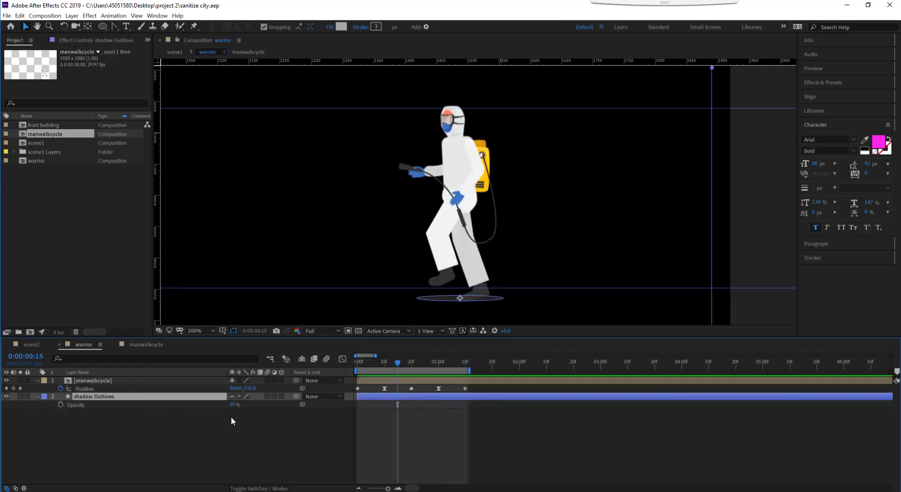
pyautogui.click(38, 344)
# Set the warrior's shadow Outlines layer opacity to 70.
pyautogui.doubleClick(80, 381)
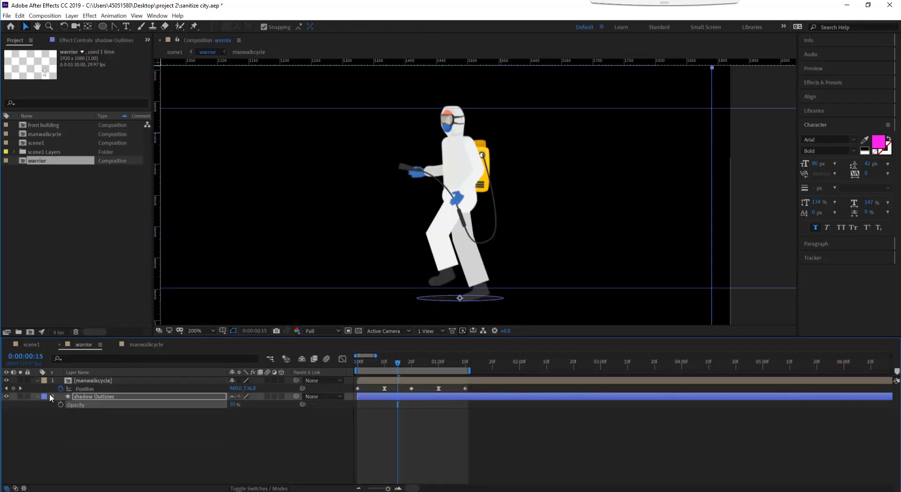
pyautogui.press('Return')
pyautogui.click(30, 348)
pyautogui.click(83, 345)
pyautogui.click(235, 405)
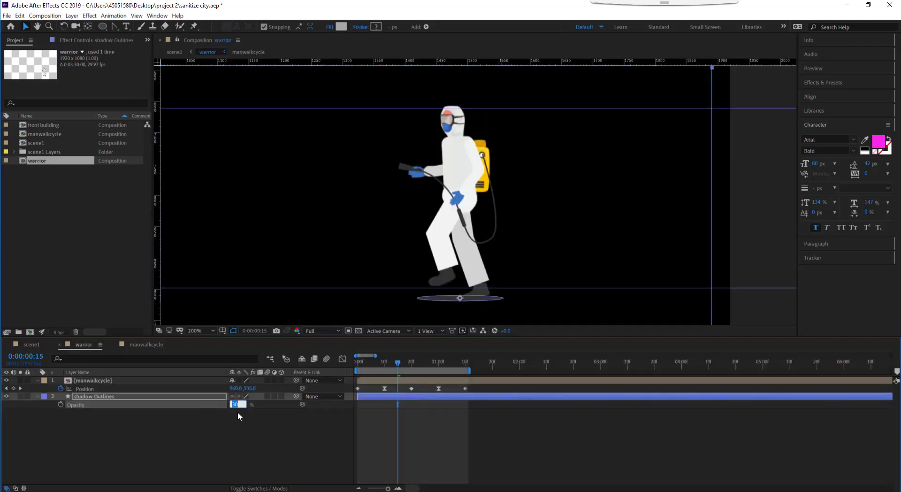
pyautogui.write('70')
pyautogui.press('Return')
# Fine-tune the shadow opacity again and preview the walk in scene1.
pyautogui.click(38, 346)
pyautogui.click(84, 344)
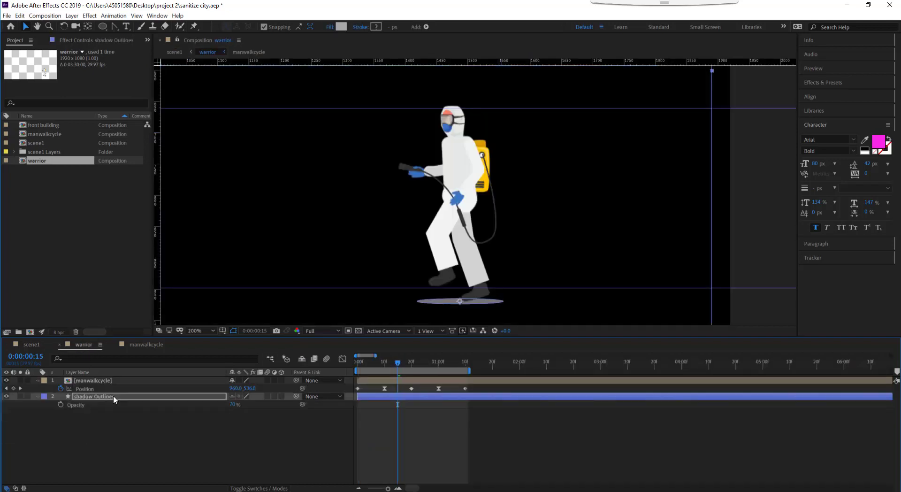
pyautogui.click(33, 344)
pyautogui.click(74, 344)
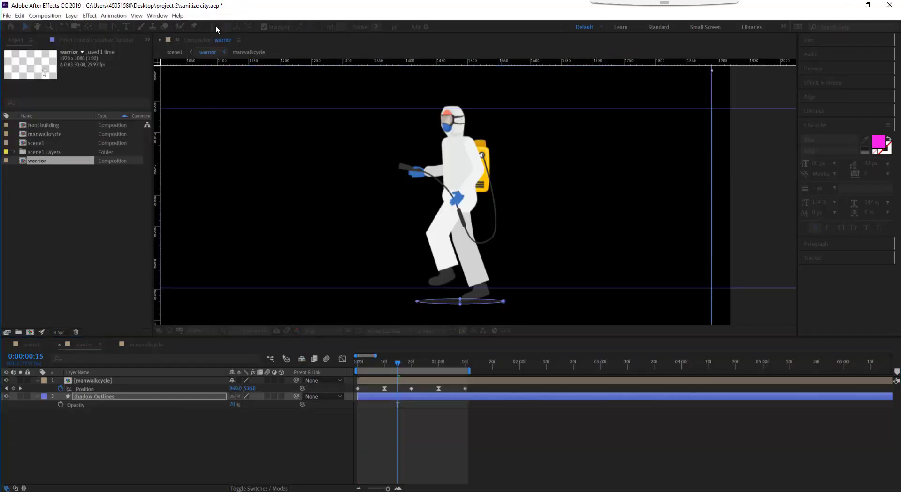
pyautogui.click(32, 345)
pyautogui.click(89, 343)
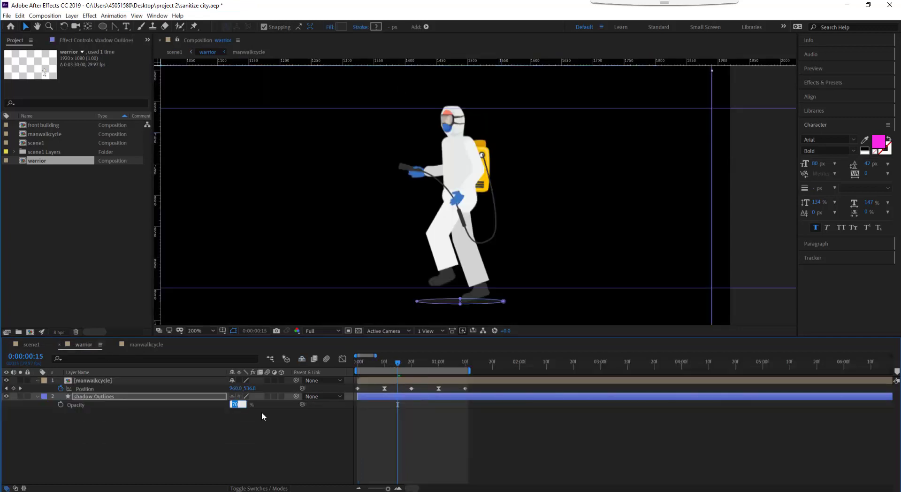
pyautogui.click(32, 346)
pyautogui.press('space')
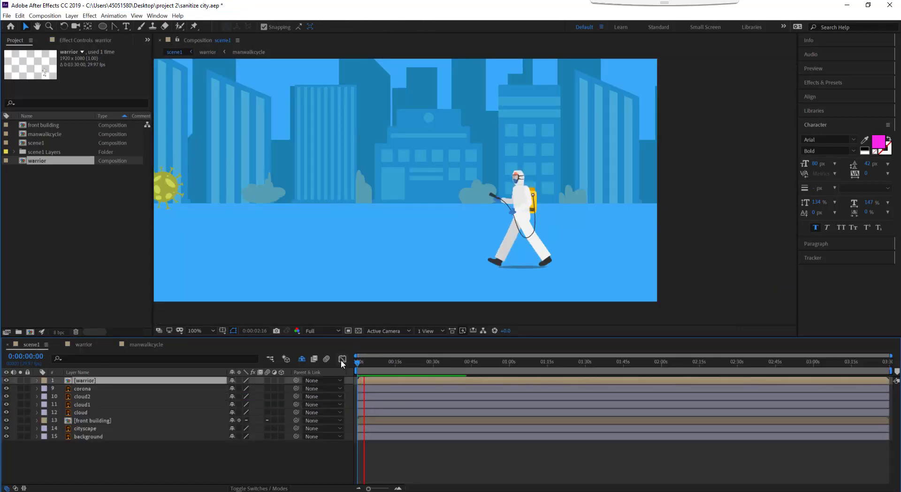
# Save the project and preview scene1 from its start, fitting the timeline.
pyautogui.hotkey('ctrl', 's')
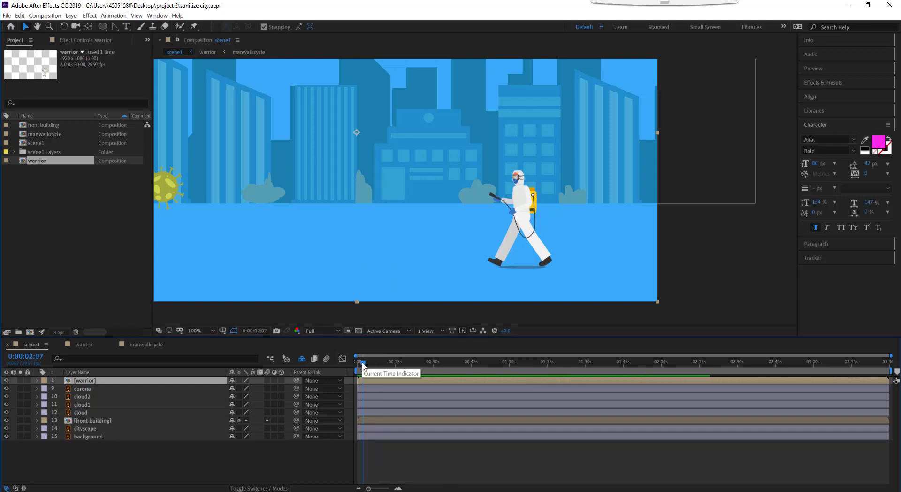
pyautogui.click(356, 362)
pyautogui.press('space')
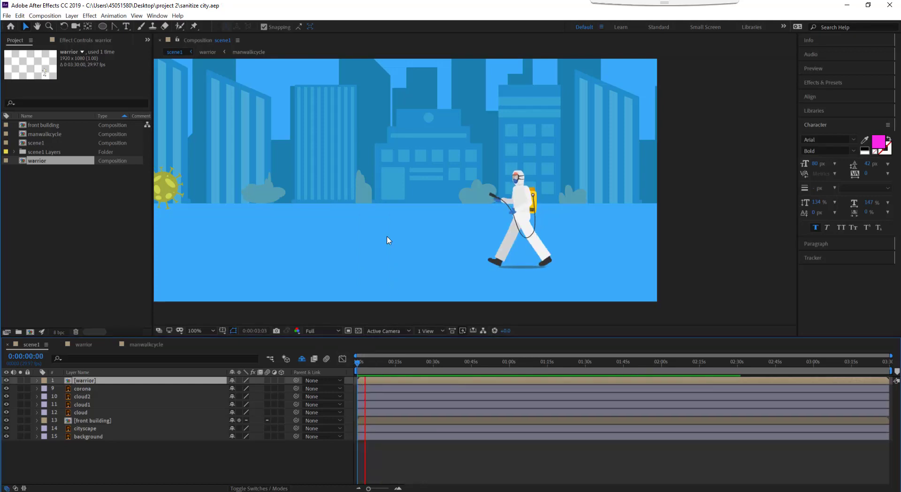
pyautogui.click(379, 362)
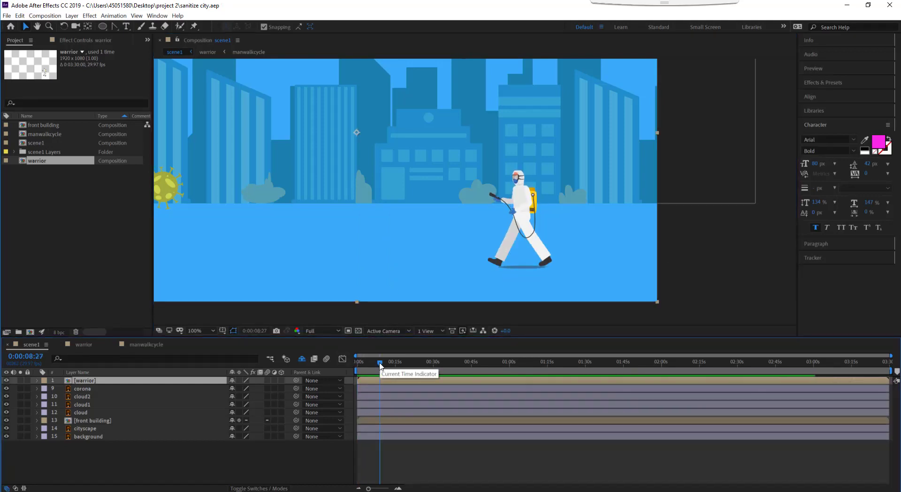
pyautogui.press('=')
pyautogui.press('=')
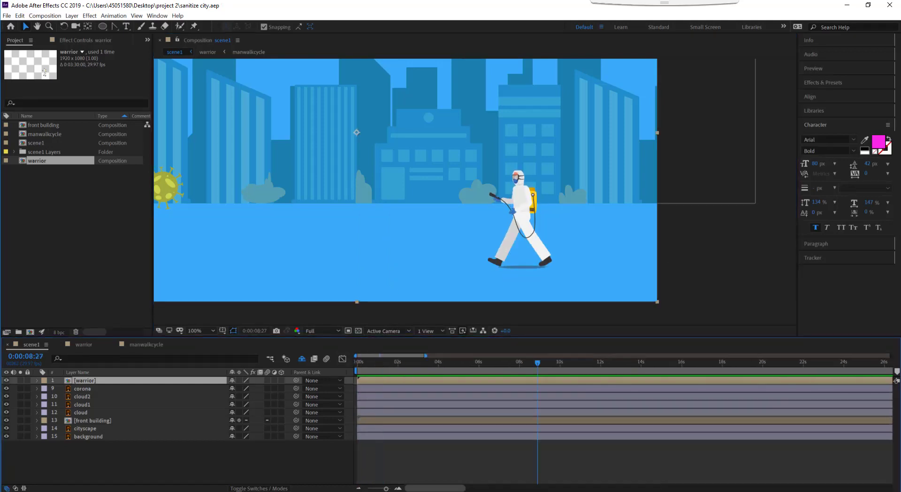
# Preview the warrior walk cycle in its precomp, then play scene1 again.
pyautogui.doubleClick(85, 381)
pyautogui.press('space')
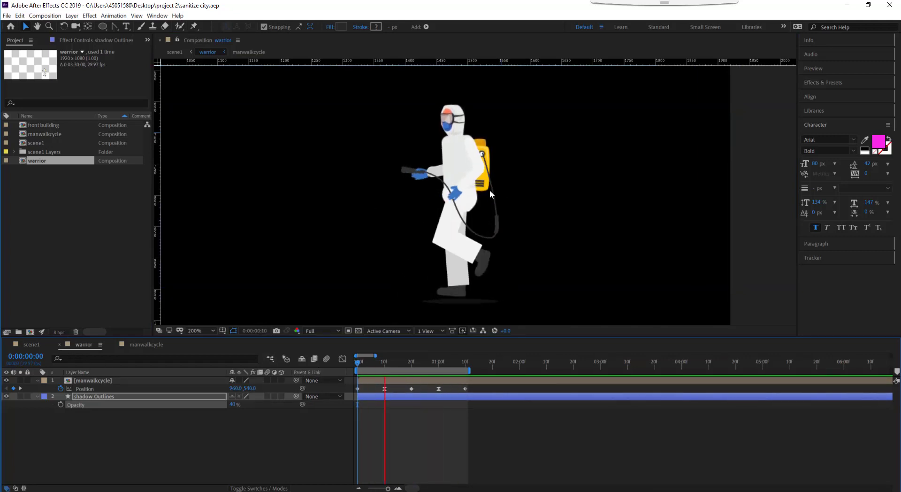
pyautogui.click(36, 344)
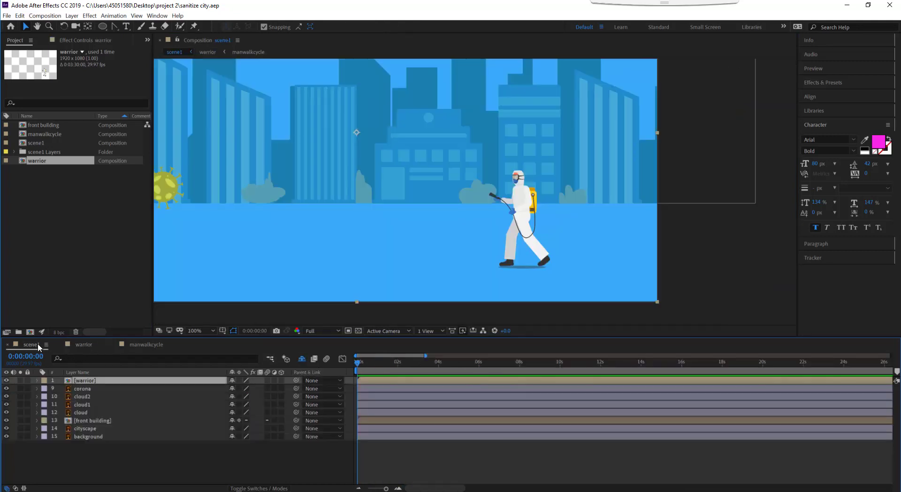
pyautogui.press('space')
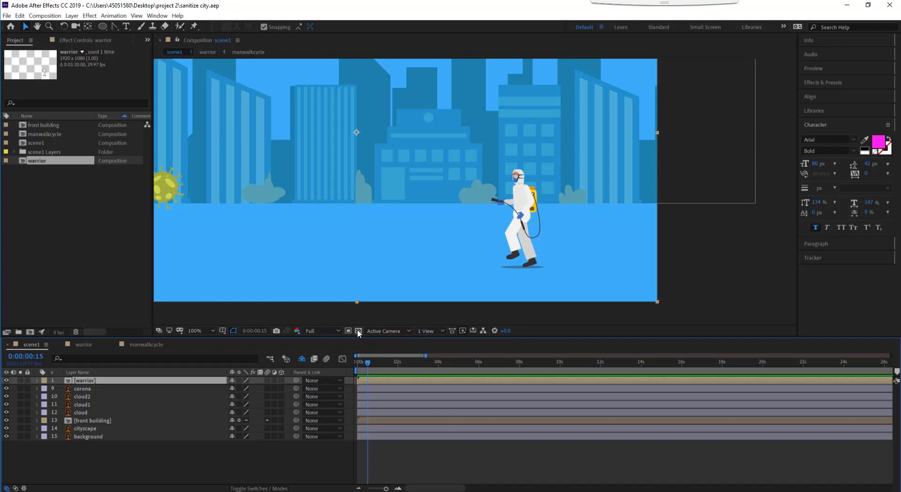
# Zoom the viewer in and out to inspect the warrior against the buildings.
pyautogui.scroll(-2, 399, 171)
pyautogui.scroll(2, 357, 151)
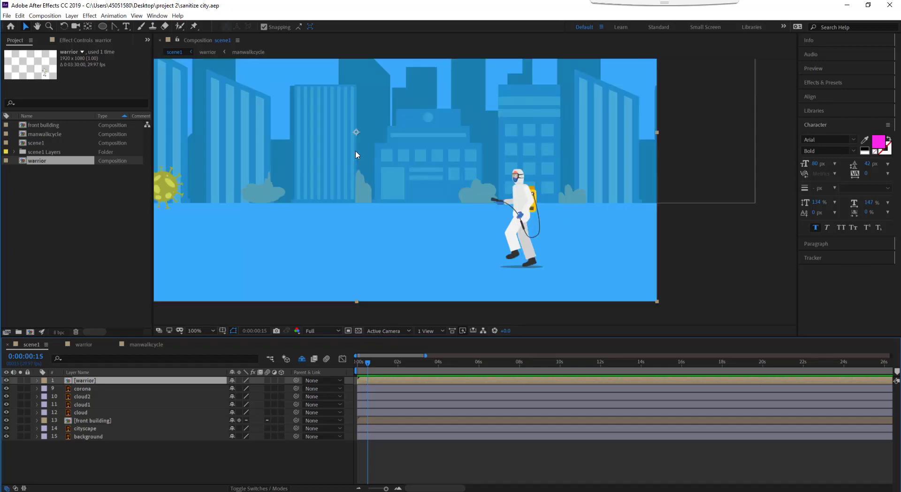
pyautogui.scroll(2, 486, 258)
pyautogui.scroll(-2, 570, 181)
pyautogui.scroll(2, 731, 207)
pyautogui.scroll(-2, 585, 267)
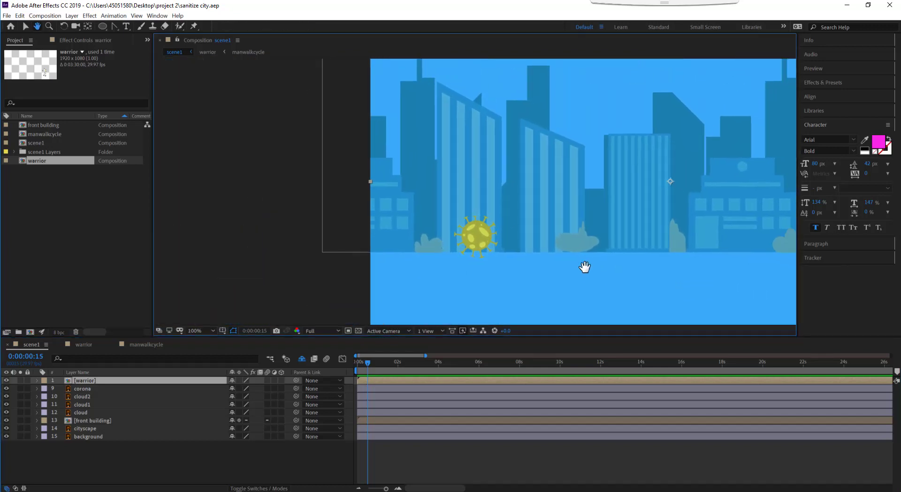
pyautogui.scroll(2, 439, 268)
pyautogui.scroll(-2, 689, 265)
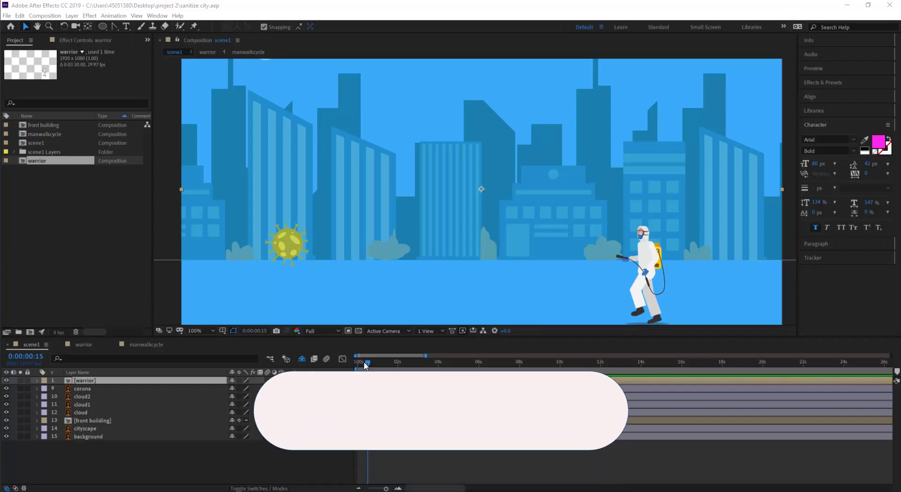
# Set a Position keyframe on the warrior layer at 0:00:05:29.
pyautogui.click(359, 363)
pyautogui.moveTo(359, 366); pyautogui.dragTo(400, 367)
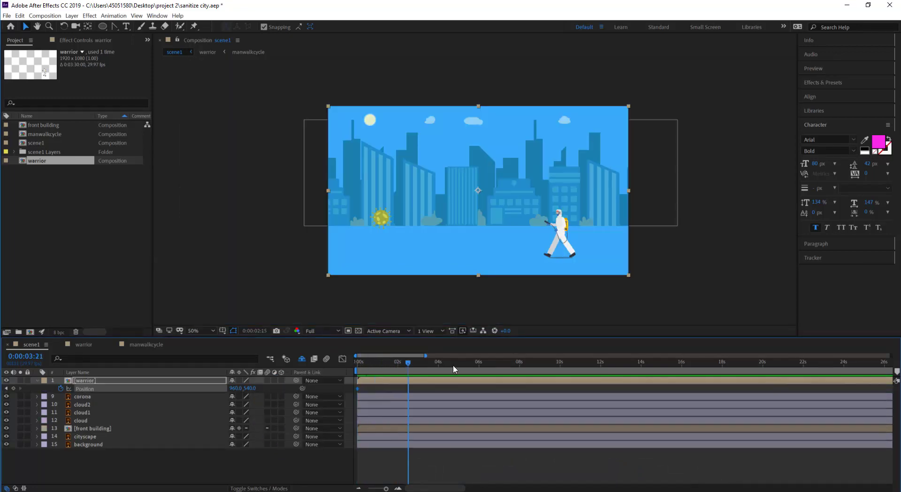
pyautogui.click(478, 363)
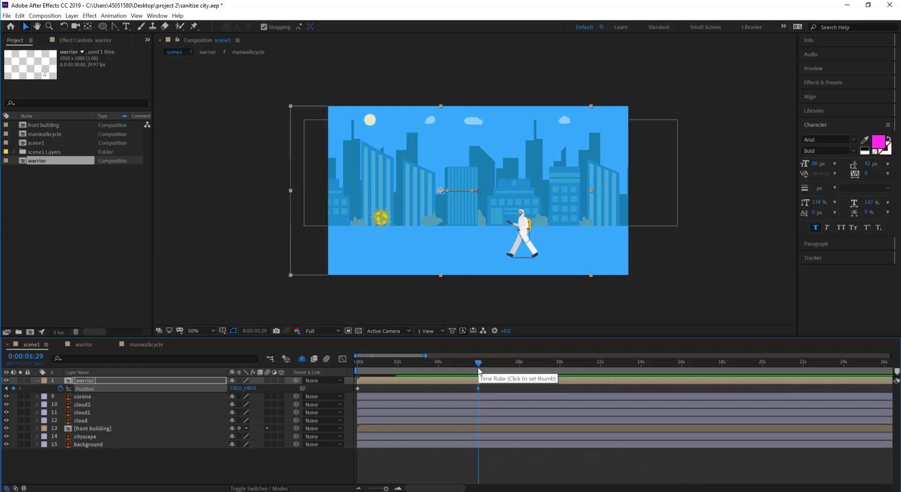
pyautogui.click(115, 381)
# Inspect the warrior precomp's shadow layer and scrub the motion around two seconds.
pyautogui.doubleClick(115, 381)
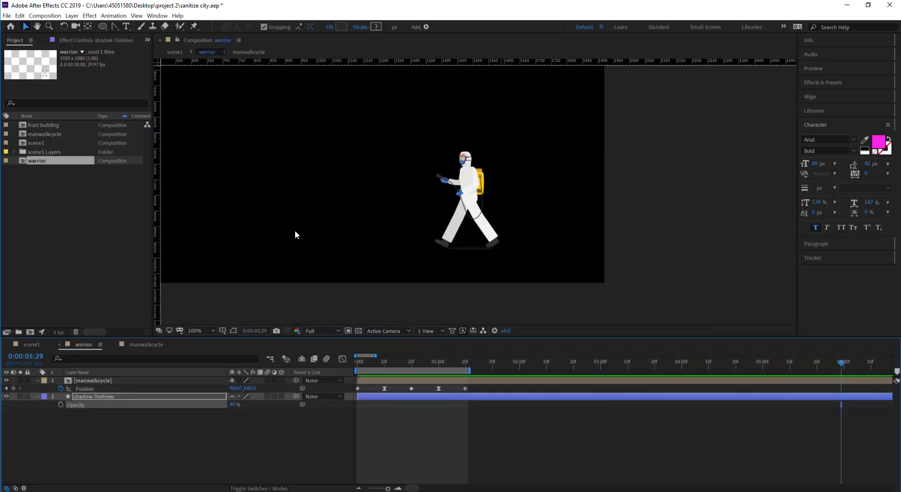
pyautogui.click(83, 398)
pyautogui.click(31, 344)
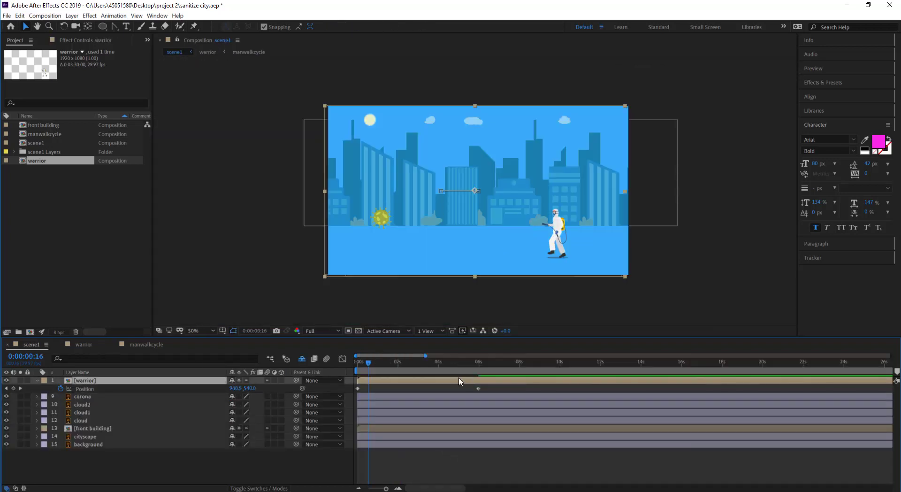
pyautogui.moveTo(358, 363); pyautogui.dragTo(398, 362)
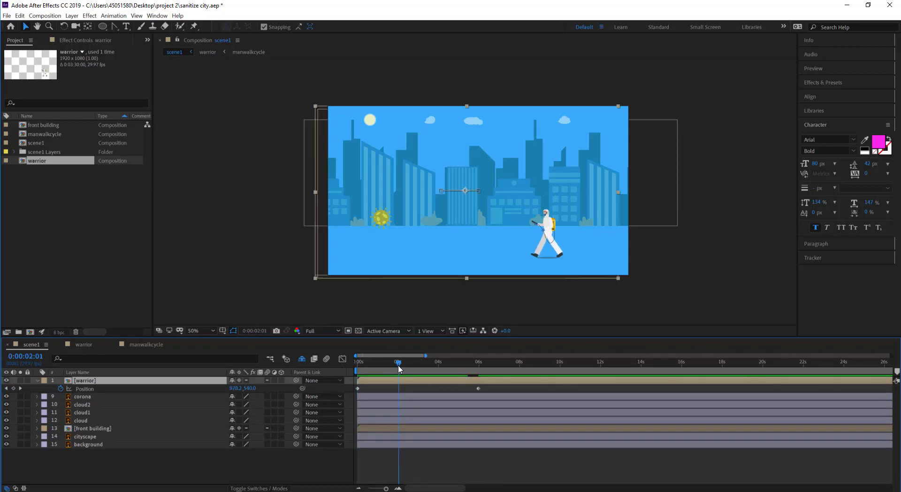
pyautogui.doubleClick(390, 380)
pyautogui.moveTo(401, 364); pyautogui.dragTo(451, 369)
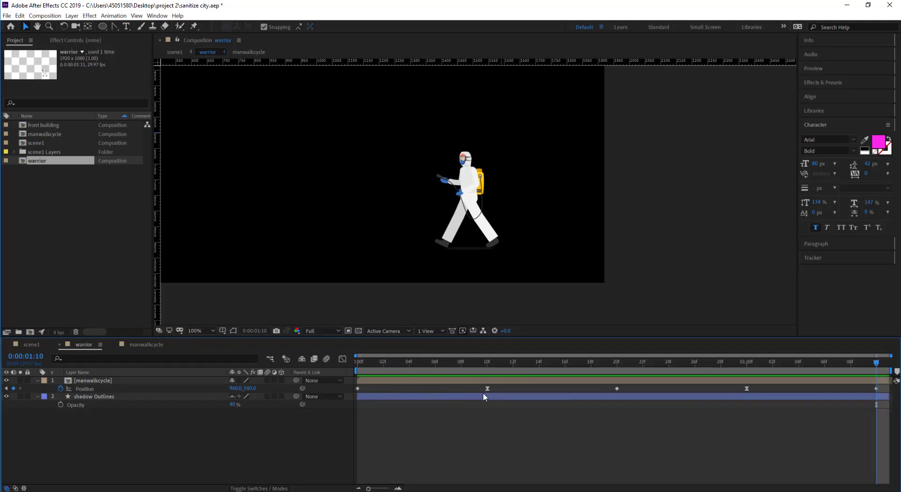
# Close the manwalkcycle composition and return to scene1's start with the warrior selected.
pyautogui.doubleClick(485, 382)
pyautogui.scroll(-2, 488, 169)
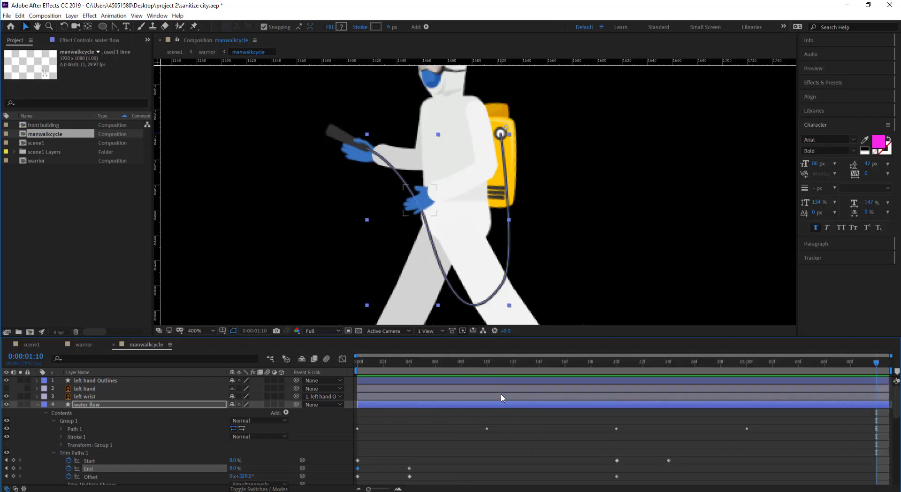
pyautogui.scroll(-1, 488, 169)
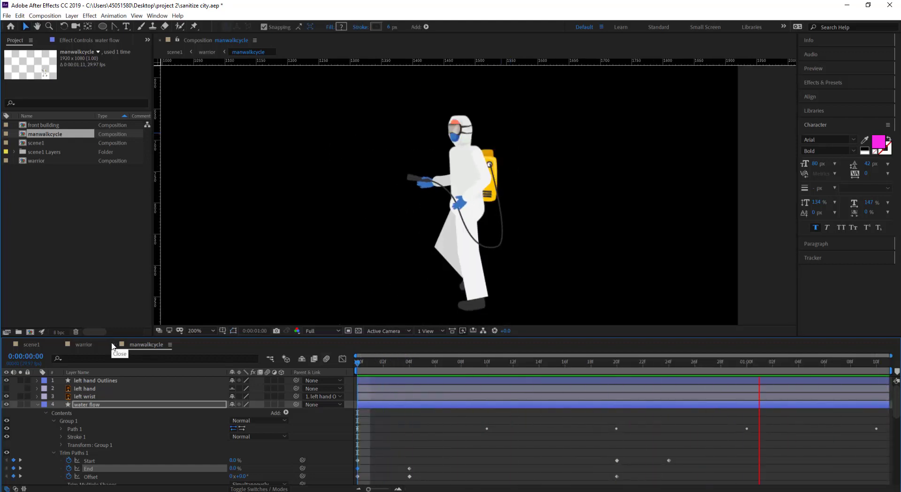
pyautogui.hotkey('ctrl', 'w')
pyautogui.click(31, 344)
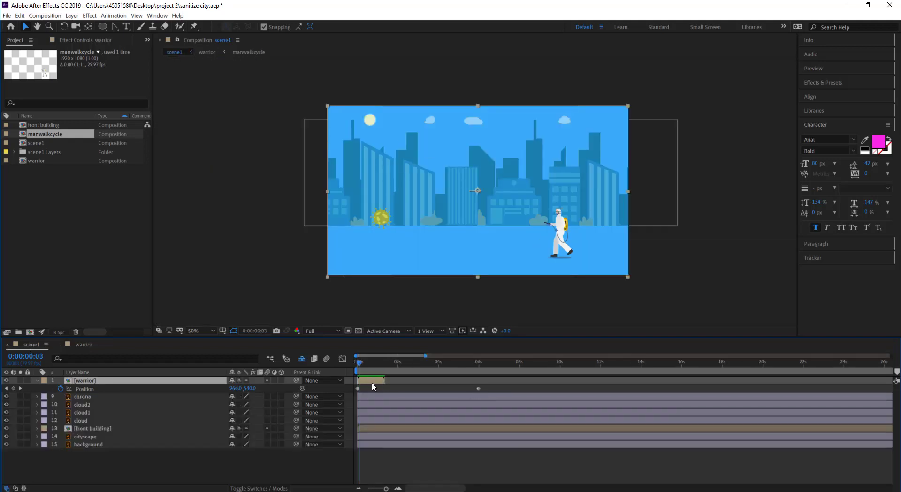
pyautogui.moveTo(359, 363); pyautogui.dragTo(354, 364)
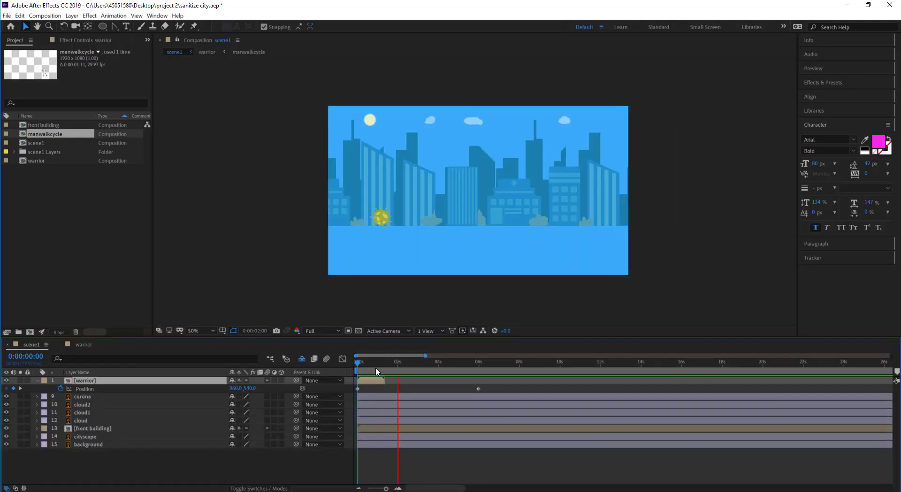
pyautogui.click(358, 390)
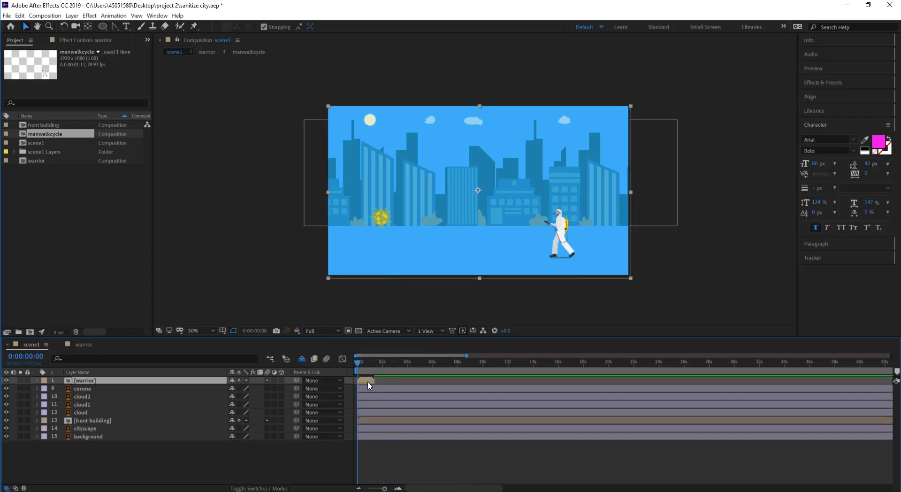
# Enable time remapping on the warrior layer with a Time Remap keyframe at 0:00:01:10.
pyautogui.rightClick(368, 381)
pyautogui.moveTo(399, 206)
pyautogui.click(497, 206)
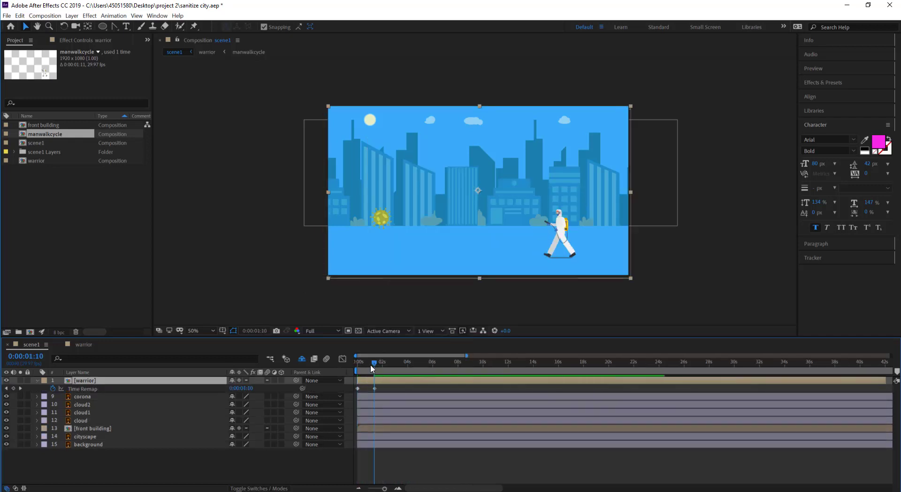
pyautogui.scroll(5, 370, 365)
pyautogui.click(626, 363)
pyautogui.click(14, 388)
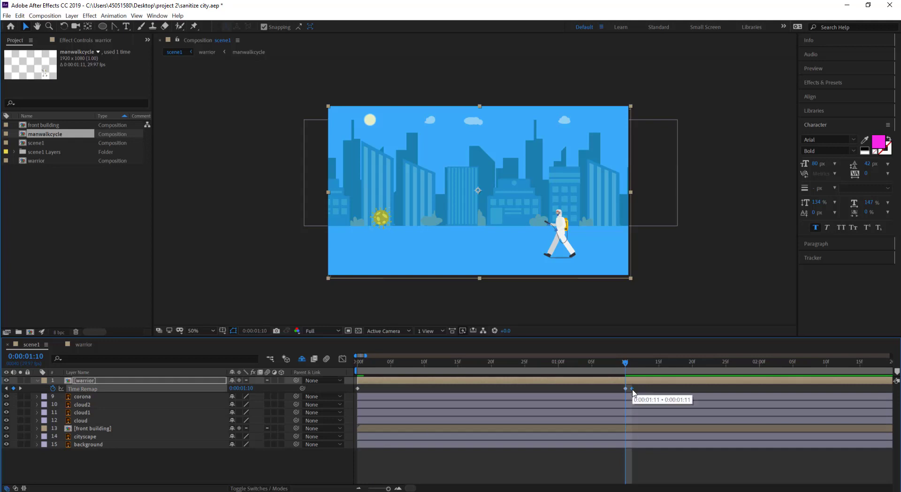
# Add a cycling loopOut expression to Time Remap and preview the looping walk.
pyautogui.keyDown('alt'); pyautogui.click(53, 389); pyautogui.keyUp('alt')
pyautogui.click(264, 396)
pyautogui.moveTo(239, 397)
pyautogui.click(402, 252)
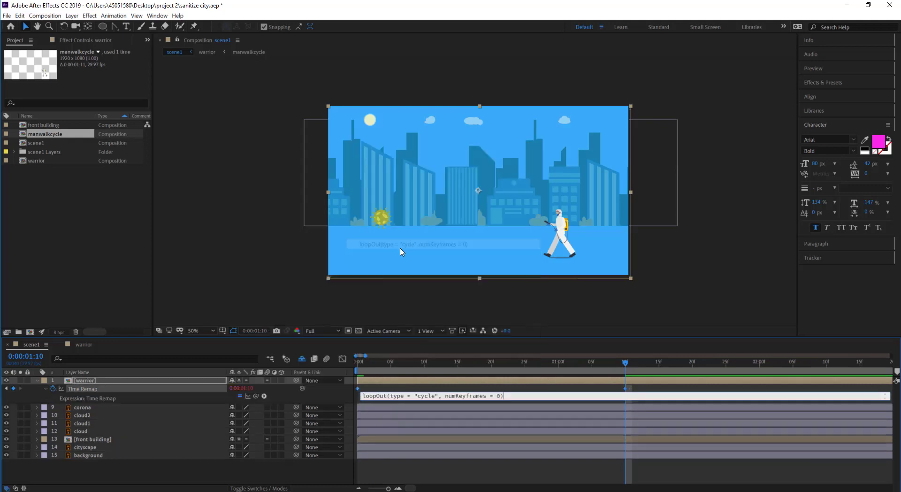
pyautogui.press('space')
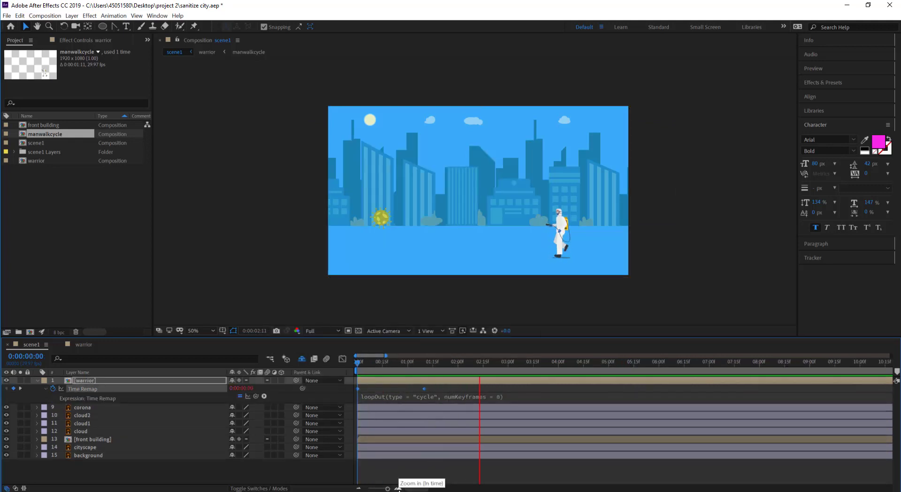
pyautogui.press('space')
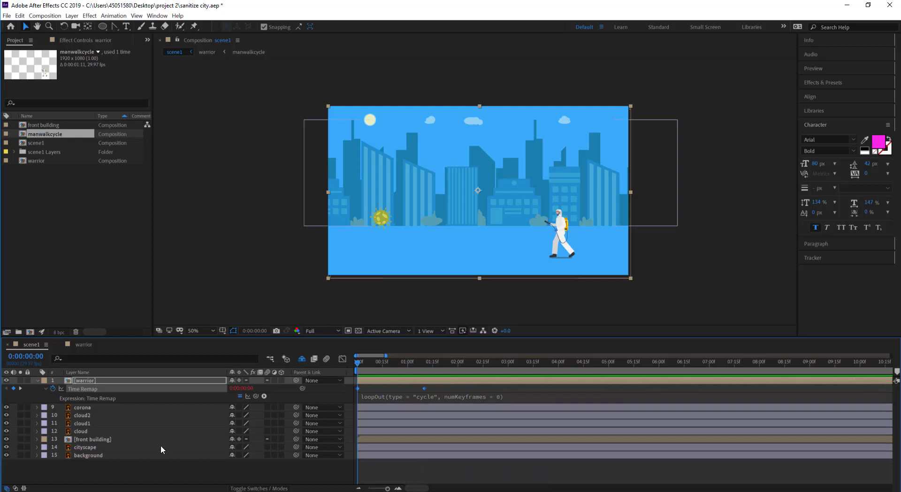
pyautogui.click(85, 446)
# Keyframe cloud, cloud1 and cloud2 Position to shift sideways by 12 seconds, and preview.
pyautogui.click(87, 431)
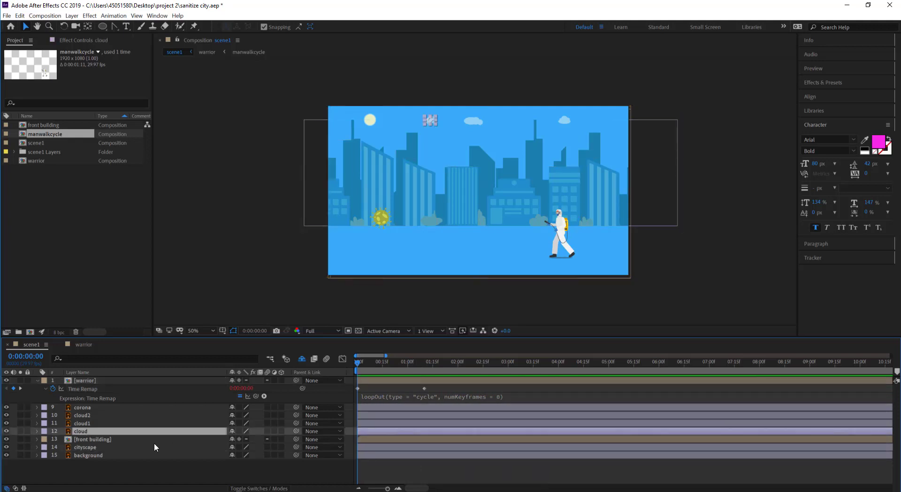
pyautogui.moveTo(410, 364); pyautogui.dragTo(484, 364)
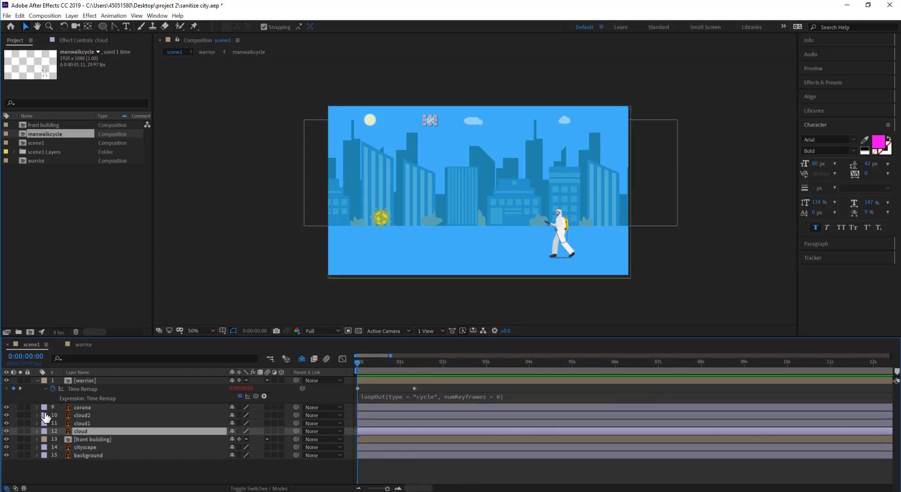
pyautogui.keyDown('shift'); pyautogui.click(82, 415); pyautogui.keyUp('shift')
pyautogui.press('p')
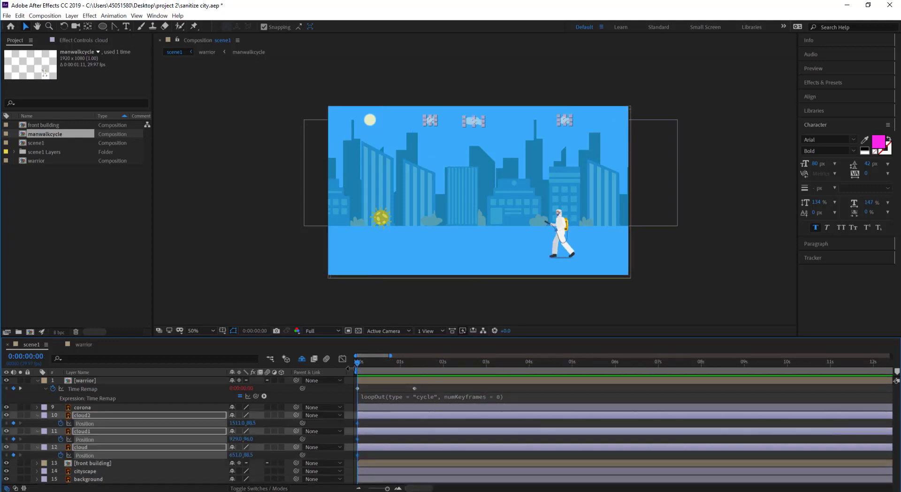
pyautogui.click(860, 362)
pyautogui.hotkey('shift', 'pagedown')
pyautogui.hotkey('shift', 'Right')
pyautogui.hotkey('shift', 'Right')
pyautogui.hotkey('shift', 'Right')
pyautogui.hotkey('shift', 'Right')
pyautogui.hotkey('shift', 'Right')
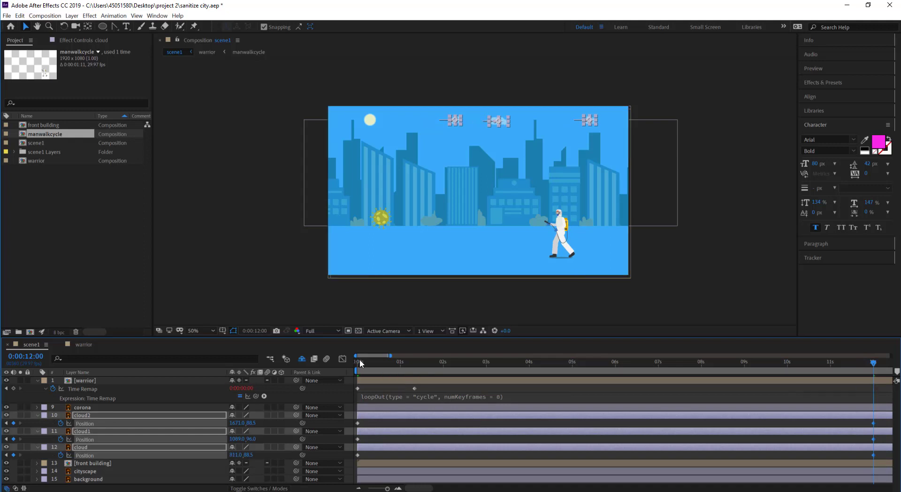
pyautogui.press('Home')
pyautogui.press('space')
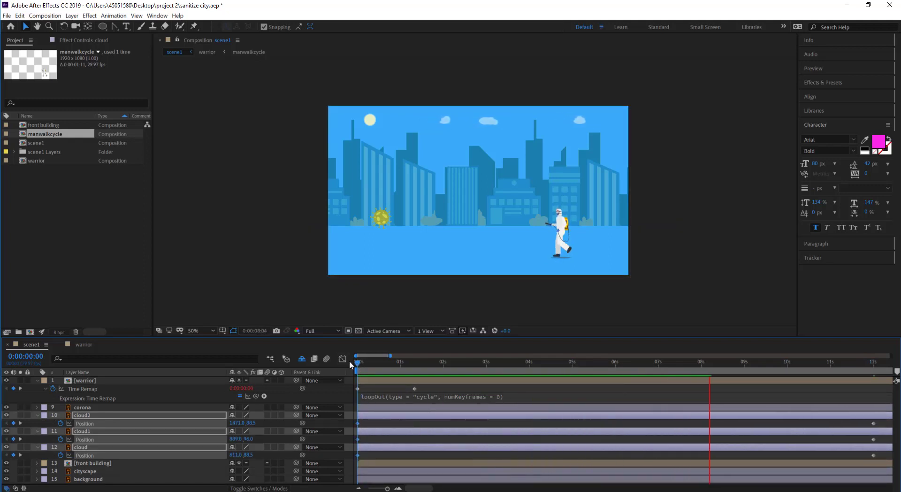
pyautogui.click(845, 364)
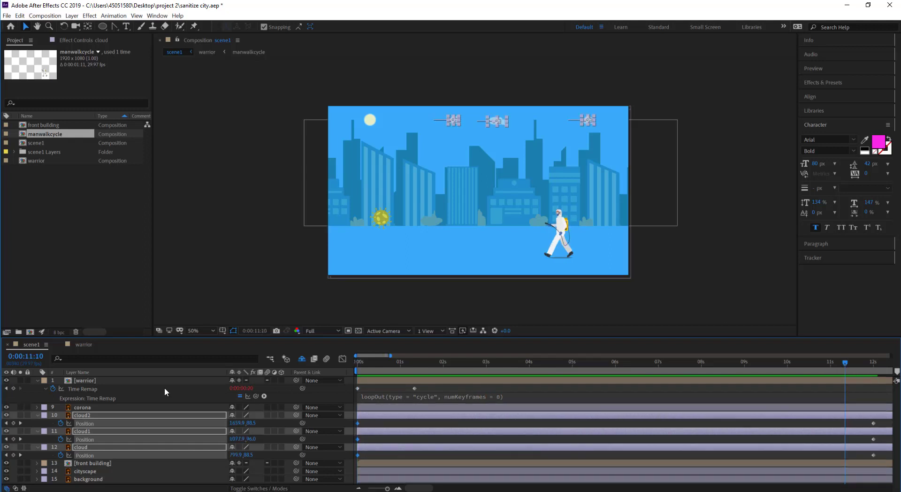
pyautogui.click(38, 415)
pyautogui.click(82, 439)
pyautogui.press('Home')
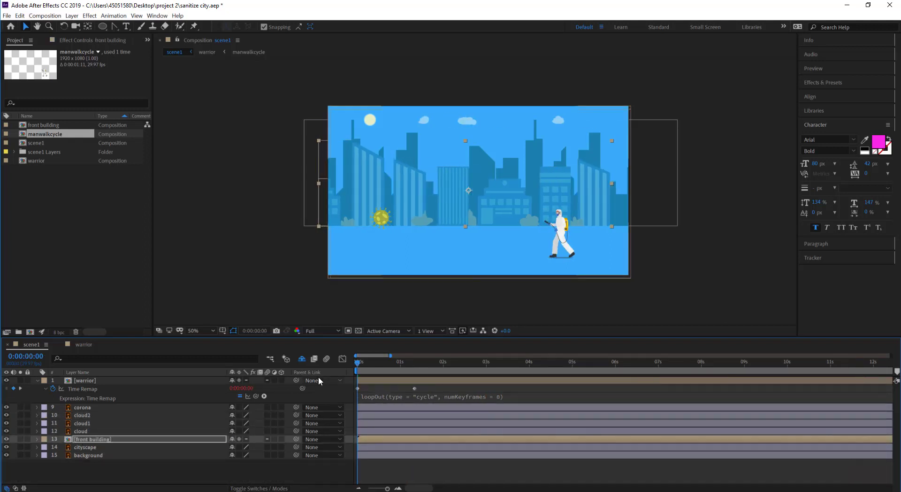
# Try applying Motion Tile to the front building layer from an effects search.
pyautogui.click(89, 15)
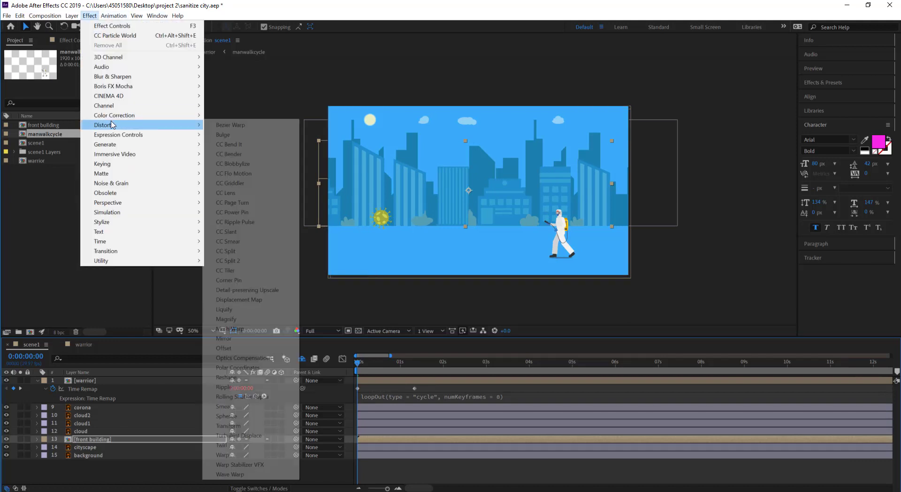
pyautogui.moveTo(115, 147)
pyautogui.click(822, 83)
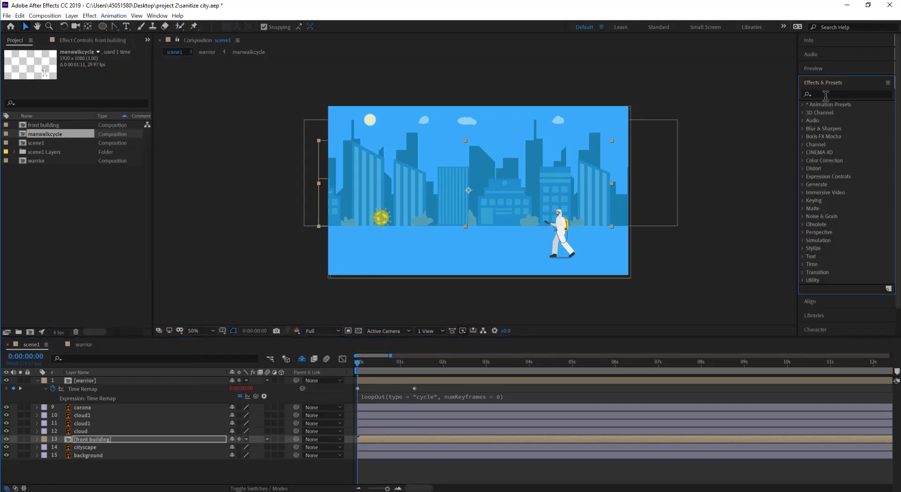
pyautogui.click(825, 95)
pyautogui.write('motion')
pyautogui.moveTo(818, 153); pyautogui.dragTo(469, 440)
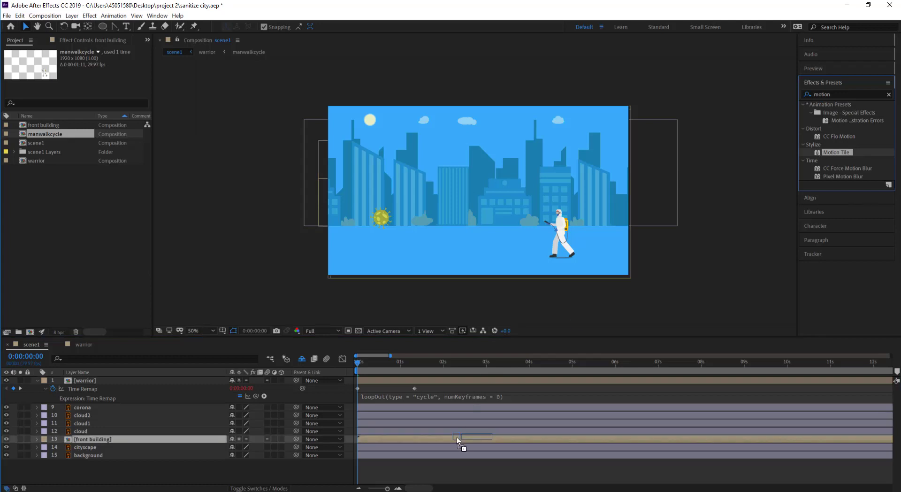
pyautogui.click(540, 270)
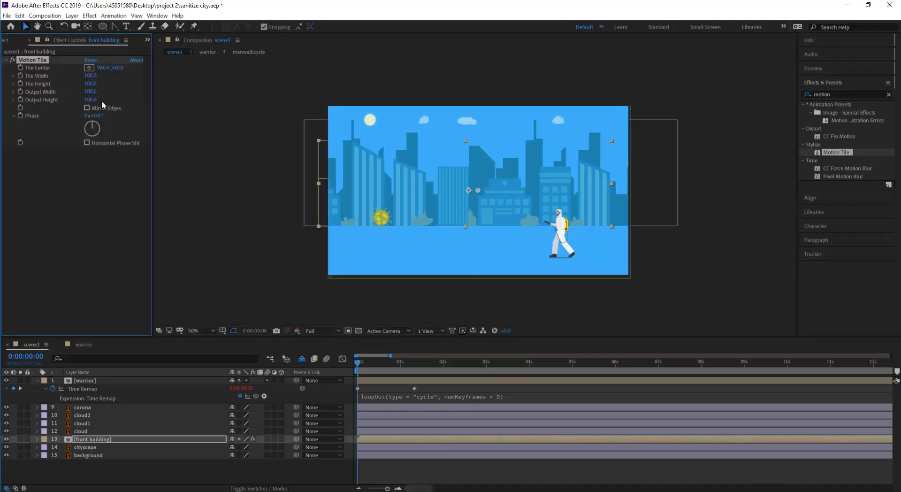
# Adjust the Motion Tile output width, undoing the height change.
pyautogui.moveTo(330, 167); pyautogui.dragTo(423, 169)
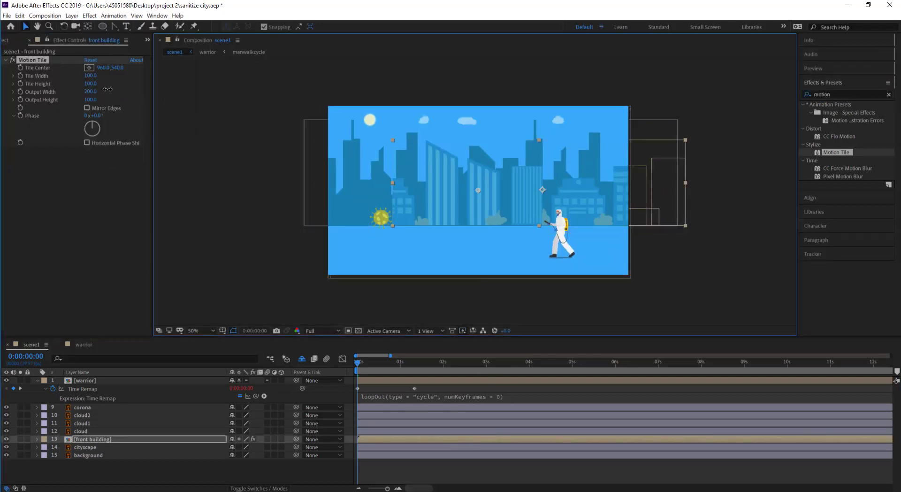
pyautogui.moveTo(108, 89); pyautogui.dragTo(449, 216)
pyautogui.moveTo(91, 100); pyautogui.dragTo(100, 87)
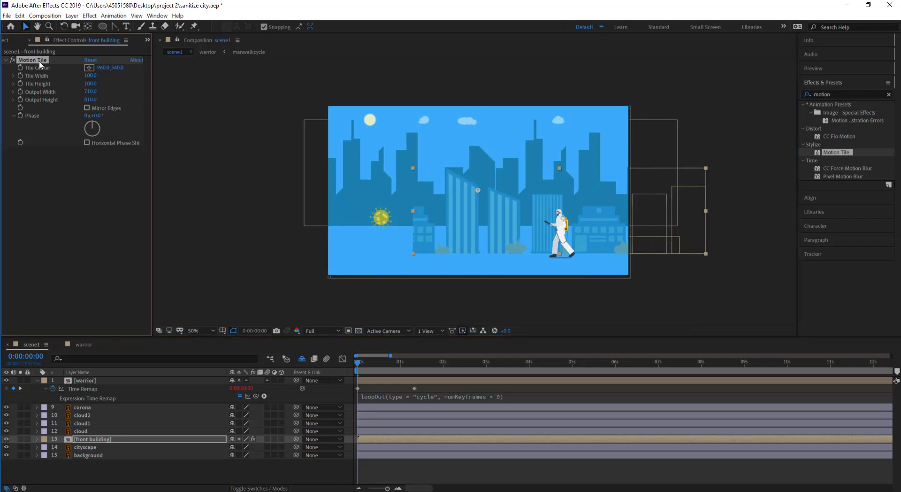
pyautogui.hotkey('ctrl', 'z')
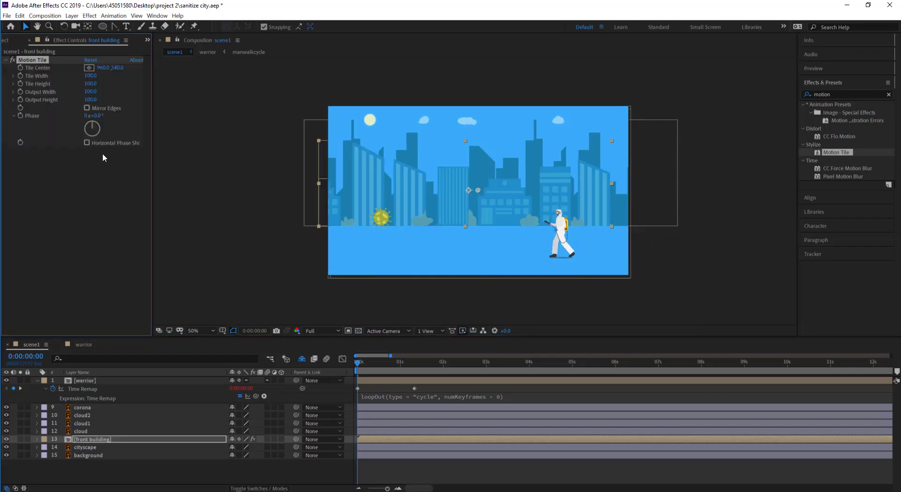
pyautogui.click(296, 198)
# Apply CC RepeTile to the front building layer via an Effects & Presets 'tile' search.
pyautogui.click(80, 408)
pyautogui.doubleClick(822, 94)
pyautogui.press('BackSpace')
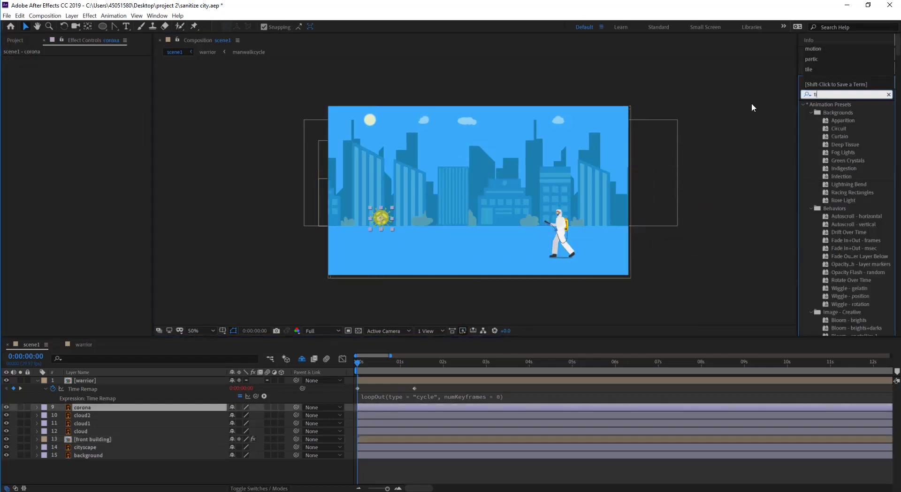
pyautogui.write('tile')
pyautogui.moveTo(837, 160)
pyautogui.mouseDown()
pyautogui.moveTo(114, 450)
pyautogui.moveTo(94, 439)
pyautogui.mouseUp()
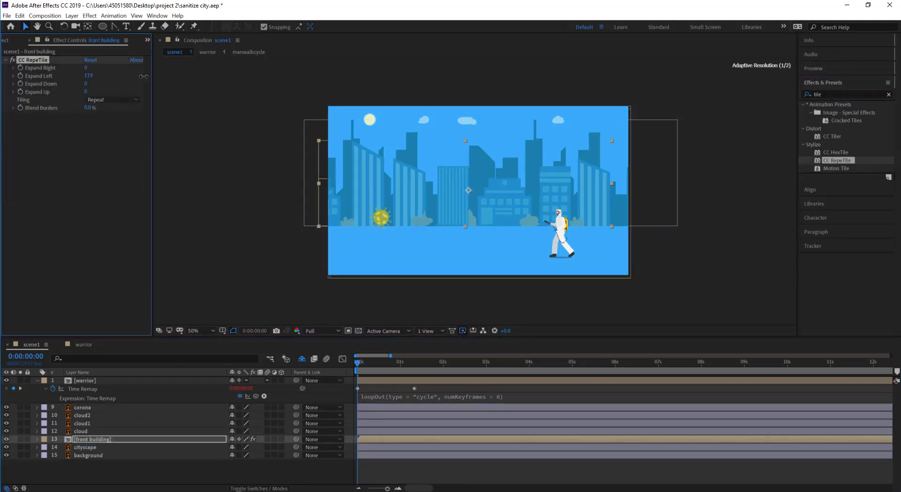
# Set CC RepeTile Expand Right to 2020 and Expand Left to 121.
pyautogui.moveTo(86, 76); pyautogui.dragTo(141, 76)
pyautogui.moveTo(87, 68); pyautogui.dragTo(454, 71)
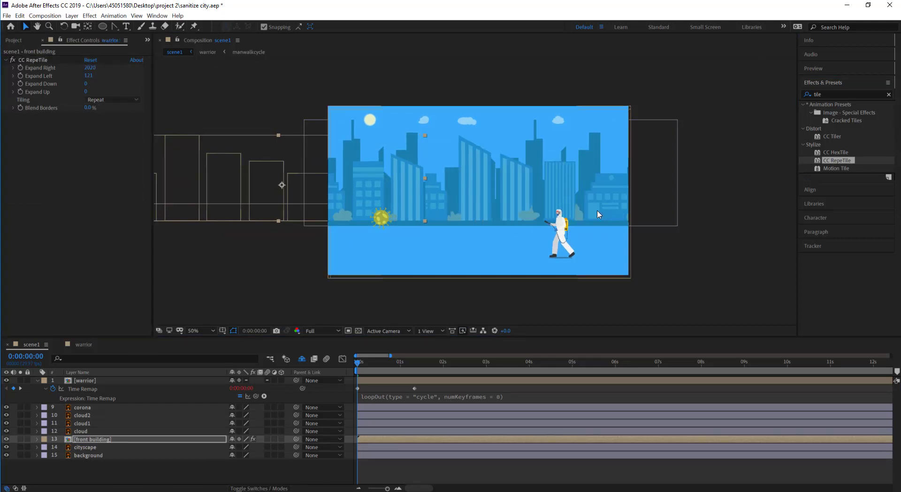
pyautogui.click(500, 197)
pyautogui.click(80, 439)
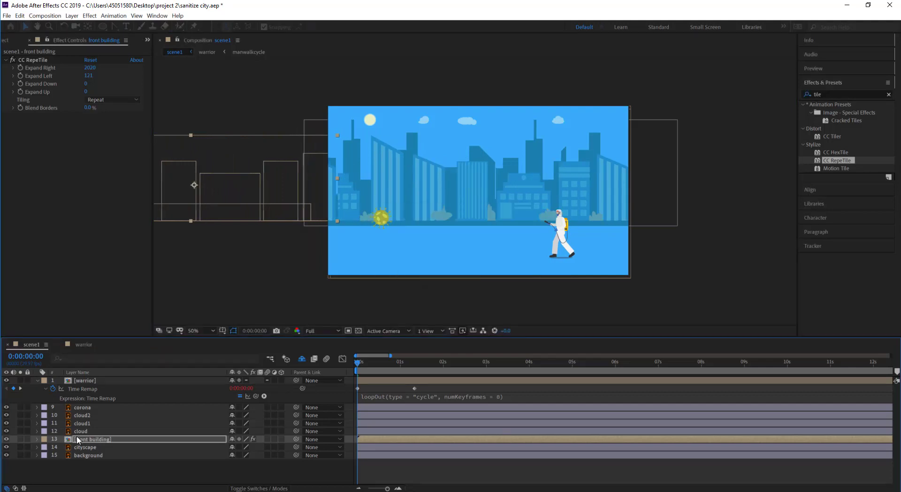
# Keyframe the front building's Position shifted sideways at 12 seconds and preview it.
pyautogui.press('p')
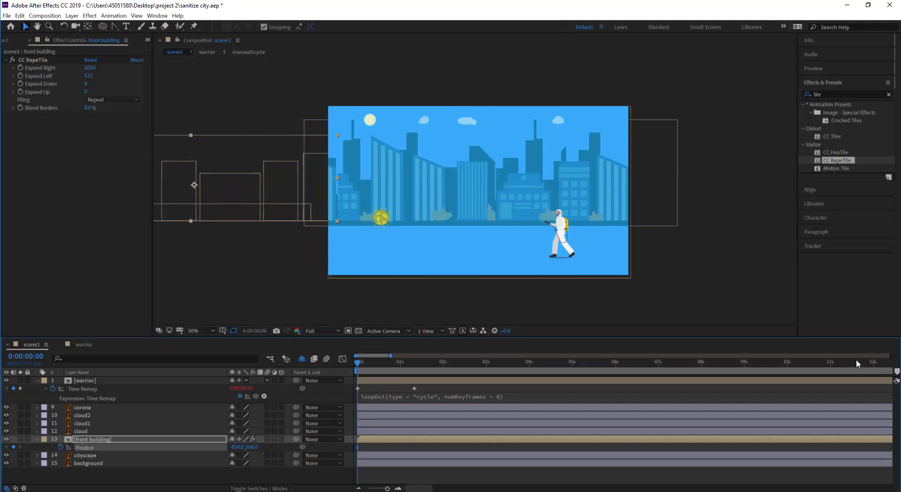
pyautogui.click(874, 363)
pyautogui.moveTo(224, 181); pyautogui.dragTo(336, 181)
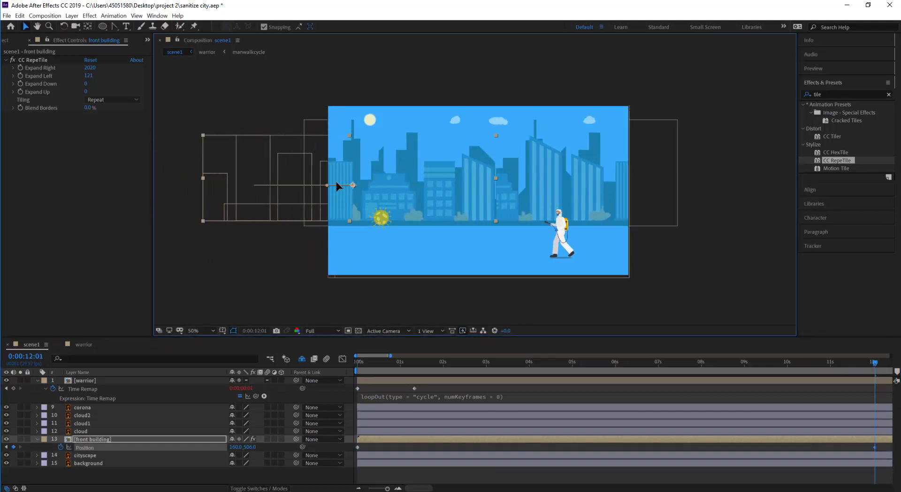
pyautogui.press('space')
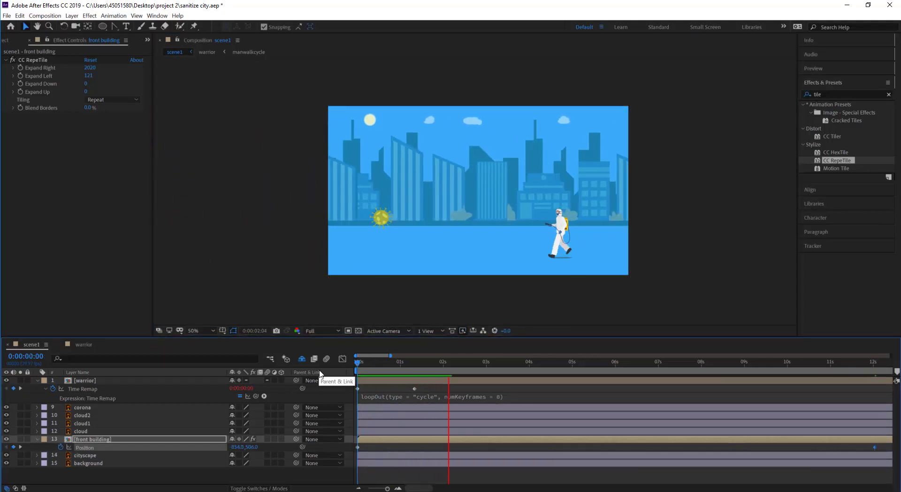
# Apply CC RepeTile to the cityscape layer and begin editing Expand Left.
pyautogui.press('space')
pyautogui.moveTo(86, 454); pyautogui.dragTo(109, 451)
pyautogui.click(85, 75)
# Set cityscape's Expand Left to 200, solo the layer, and widen the tiles further.
pyautogui.write('200')
pyautogui.press('Return')
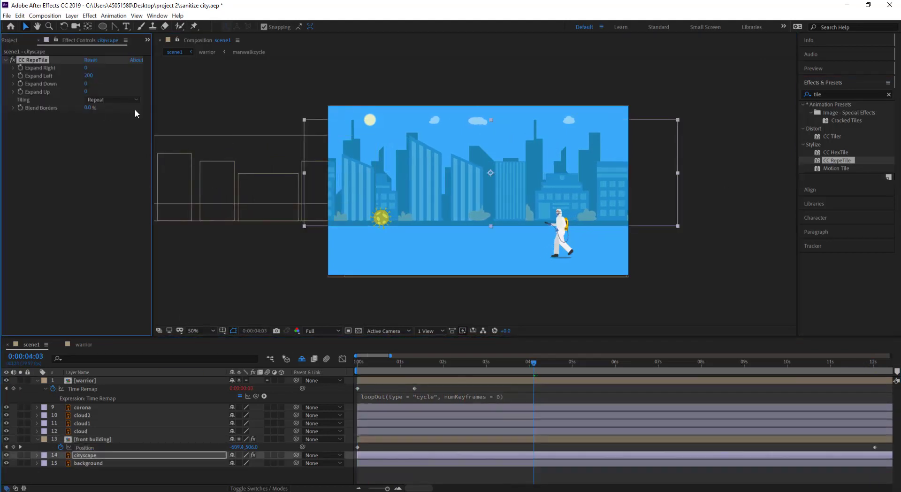
pyautogui.press('Home')
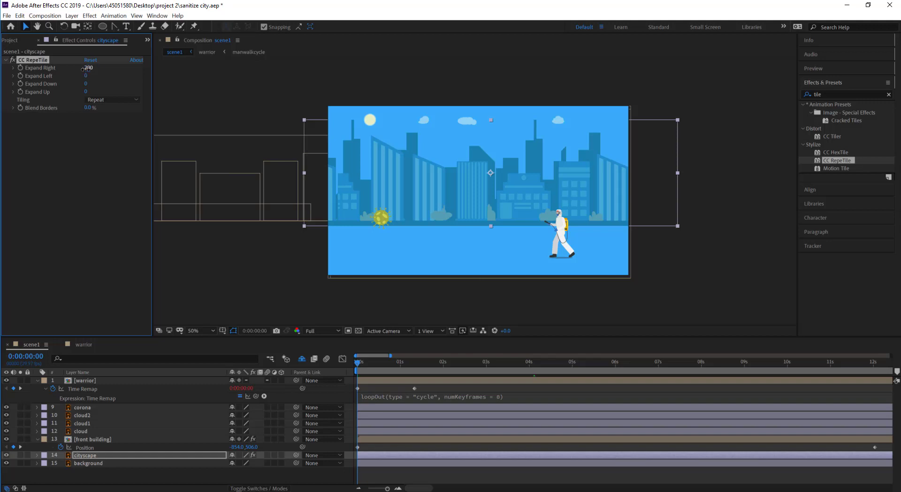
pyautogui.moveTo(86, 75); pyautogui.dragTo(266, 83)
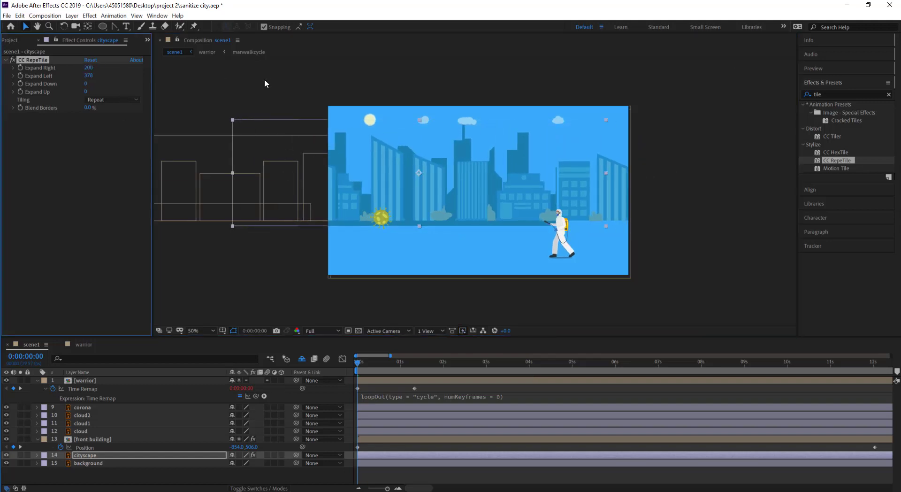
pyautogui.click(20, 455)
pyautogui.moveTo(89, 68); pyautogui.dragTo(178, 119)
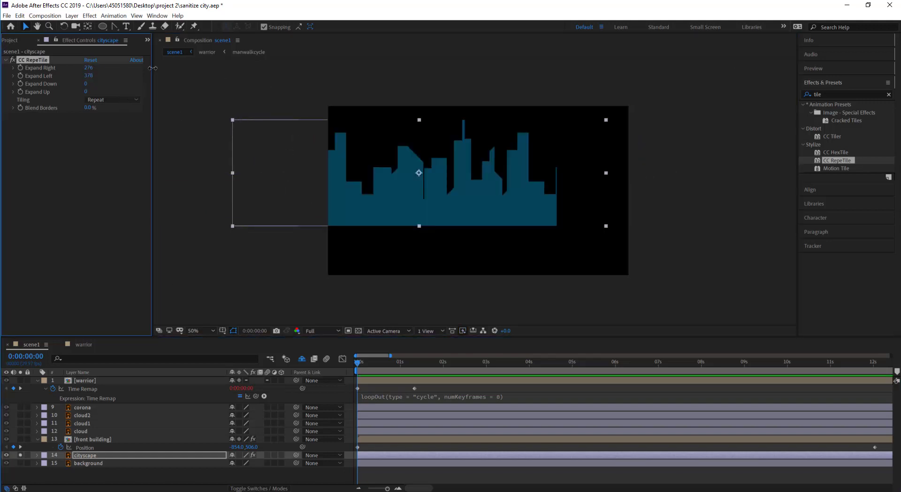
# Convert the cityscape artwork using Create Shapes from Vector Layer.
pyautogui.rightClick(129, 453)
pyautogui.click(107, 456)
pyautogui.rightClick(108, 457)
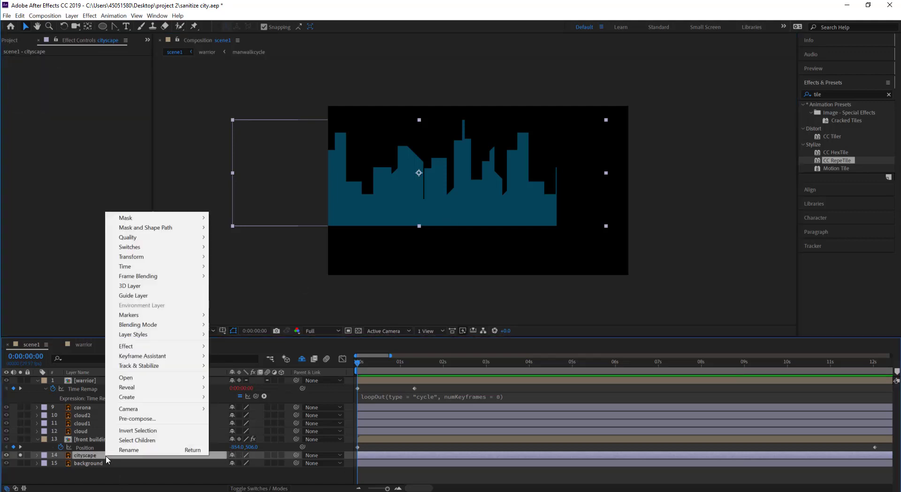
pyautogui.click(224, 427)
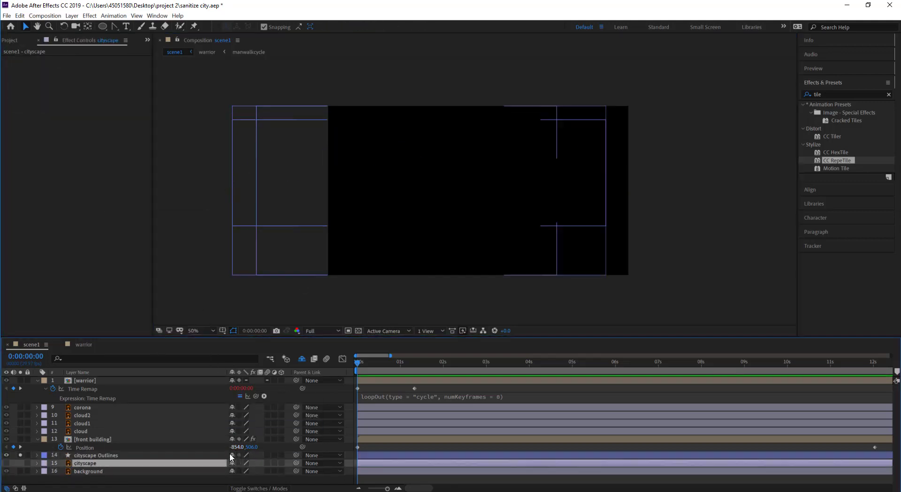
# Expand the cityscape Outlines contents to inspect Path 1, then collapse them.
pyautogui.click(37, 455)
pyautogui.click(46, 464)
pyautogui.click(71, 471)
pyautogui.scroll(-1, 80, 456)
pyautogui.click(78, 456)
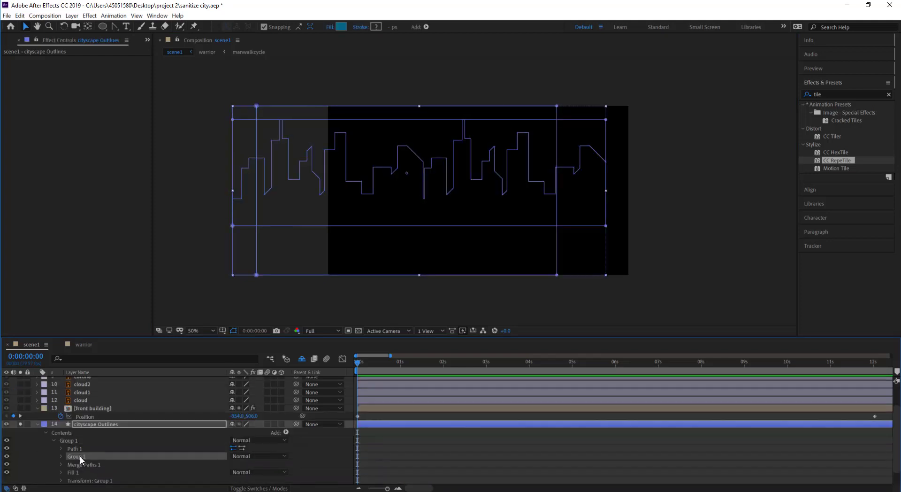
pyautogui.click(86, 447)
pyautogui.click(90, 457)
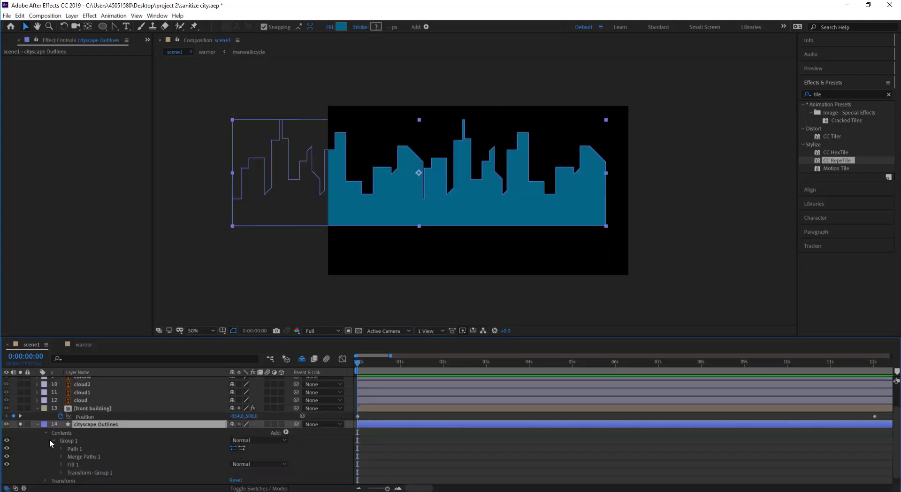
pyautogui.click(46, 433)
# Pre-compose cityscape Outlines as 'cityscape' and apply CC RepeTile to it.
pyautogui.rightClick(106, 455)
pyautogui.click(142, 419)
pyautogui.write('cityscape')
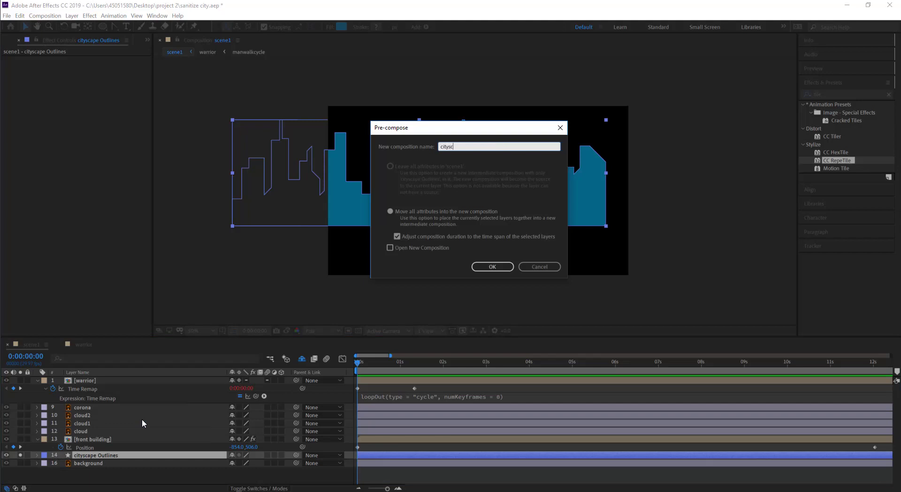
pyautogui.press('Return')
pyautogui.moveTo(837, 160); pyautogui.dragTo(239, 455)
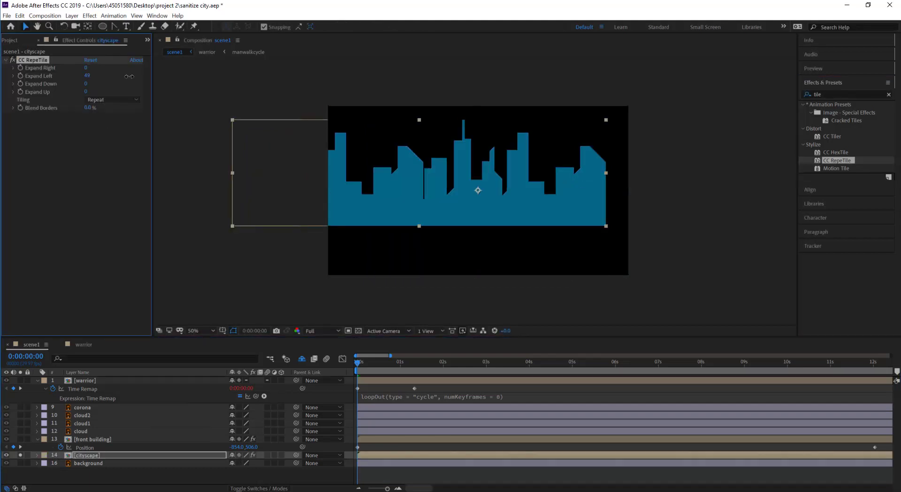
# Set the skyline's CC RepeTile Expand Right to 851 and unsolo cityscape.
pyautogui.click(403, 362)
pyautogui.moveTo(86, 67)
pyautogui.mouseDown()
pyautogui.moveTo(155, 70)
pyautogui.moveTo(168, 86)
pyautogui.mouseUp()
pyautogui.click(20, 455)
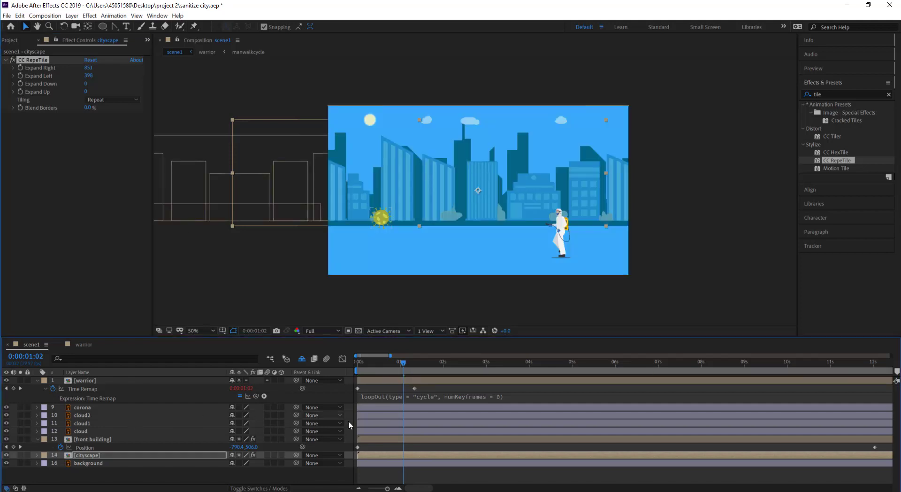
# Keyframe cityscape Position at 0s and shifted left at 12s, then check the motion.
pyautogui.press('Home')
pyautogui.hotkey('alt', 'shift', 'p')
pyautogui.press('End')
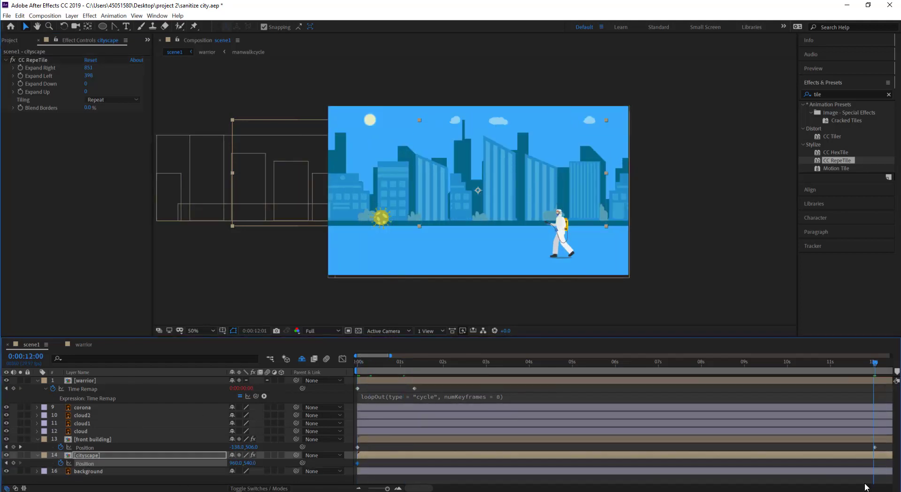
pyautogui.click(876, 362)
pyautogui.moveTo(577, 154); pyautogui.dragTo(493, 155)
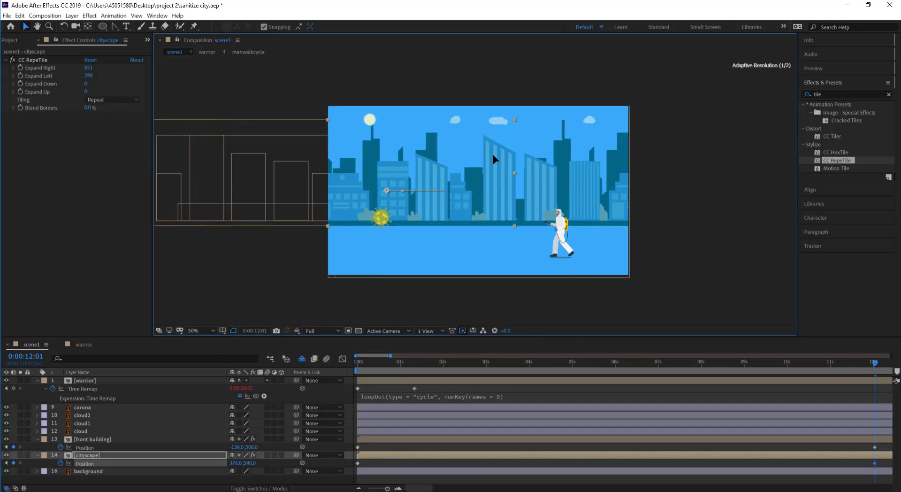
pyautogui.click(358, 362)
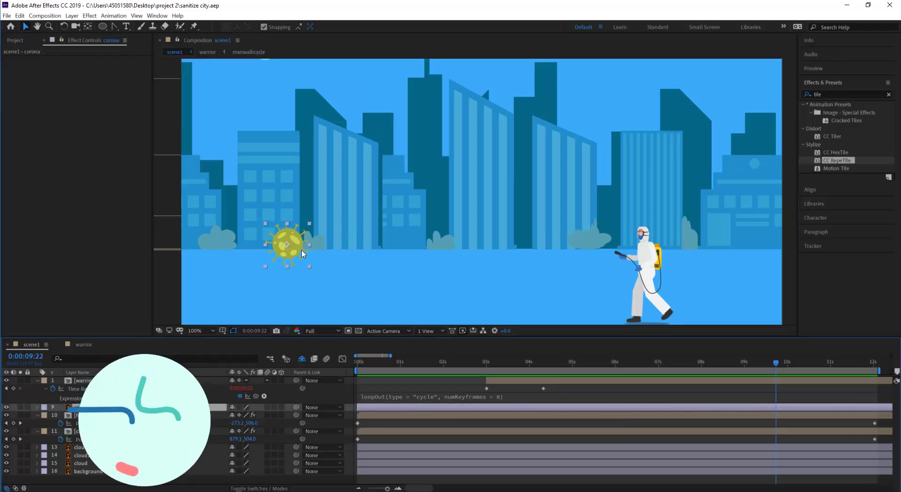
pyautogui.click(287, 243)
# Pre-compose the corona layer into a 'corona virus' comp, then return to scene1.
pyautogui.hotkey('ctrl', 'shift', 'c')
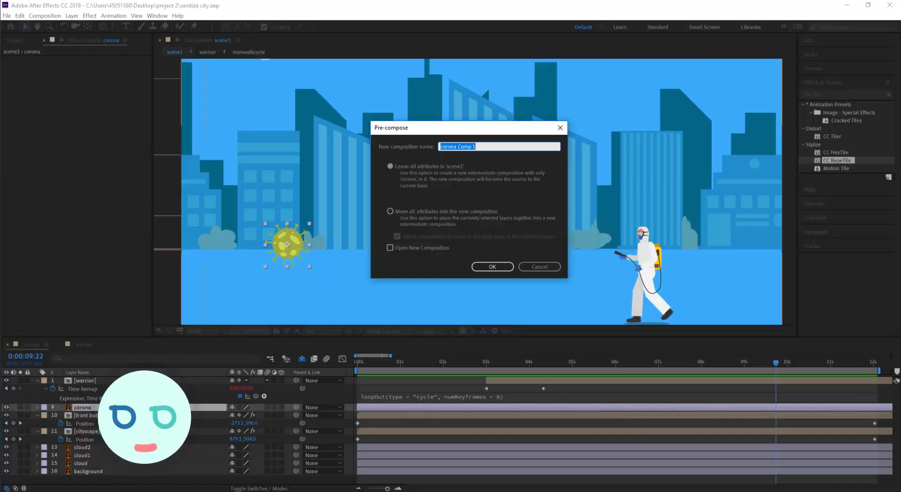
pyautogui.write('corona virus')
pyautogui.press('Return')
pyautogui.doubleClick(287, 243)
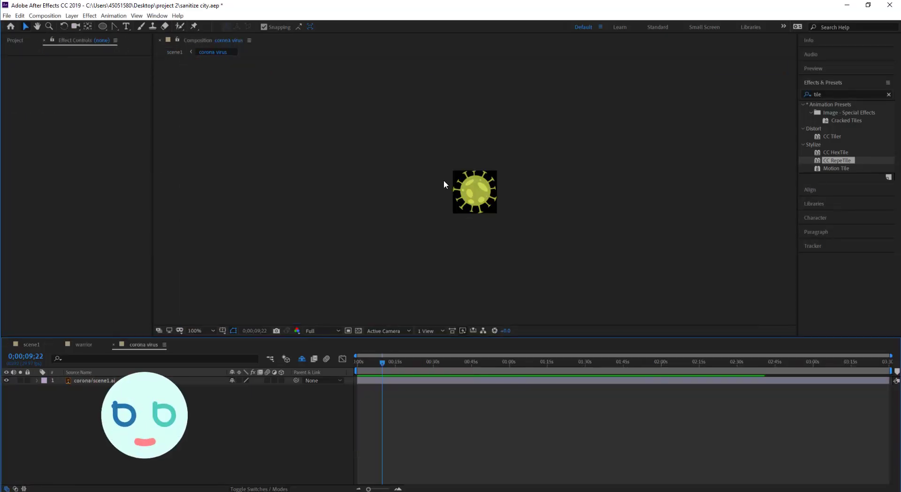
pyautogui.click(32, 344)
# Pre-compose the corona virus layer again as 'corona animation' and switch to that comp.
pyautogui.hotkey('ctrl', 'shift', 'c')
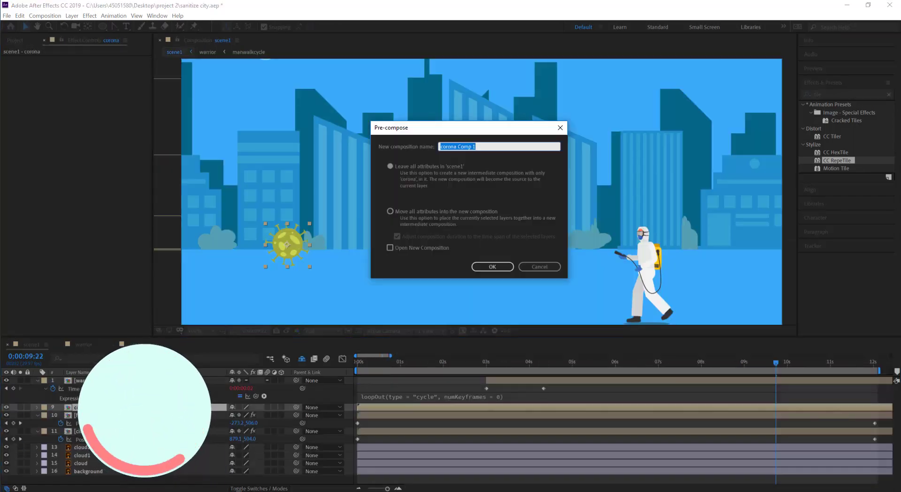
pyautogui.write('corona animation')
pyautogui.press('Return')
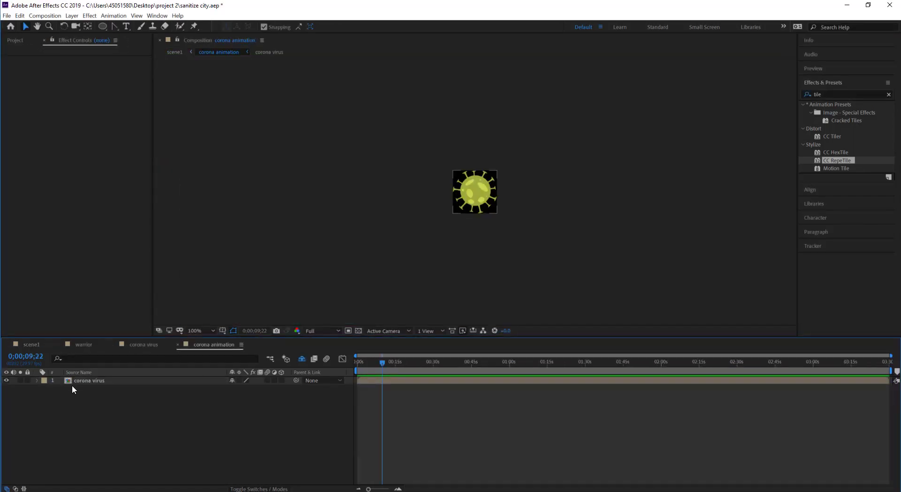
pyautogui.hotkey('ctrl', 'w')
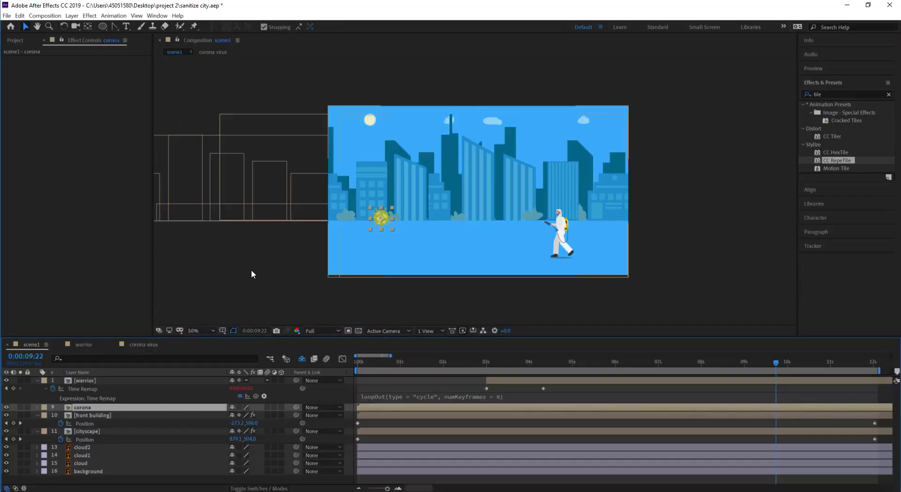
pyautogui.hotkey('ctrl', 'k')
pyautogui.write('corno')
pyautogui.press('Return')
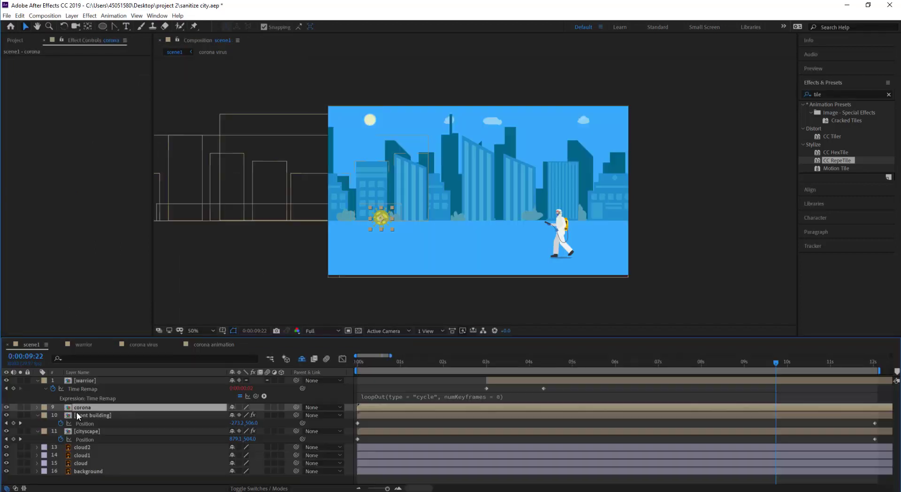
pyautogui.click(212, 345)
# Give the corona virus Rotation a time*10 expression and preview the spin.
pyautogui.scroll(2, 334, 280)
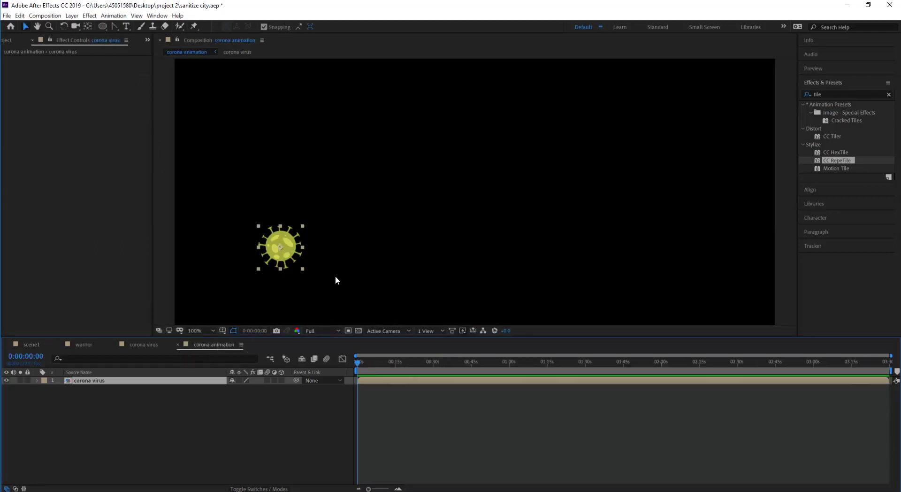
pyautogui.scroll(5, 347, 371)
pyautogui.keyDown('alt'); pyautogui.click(60, 389); pyautogui.keyUp('alt')
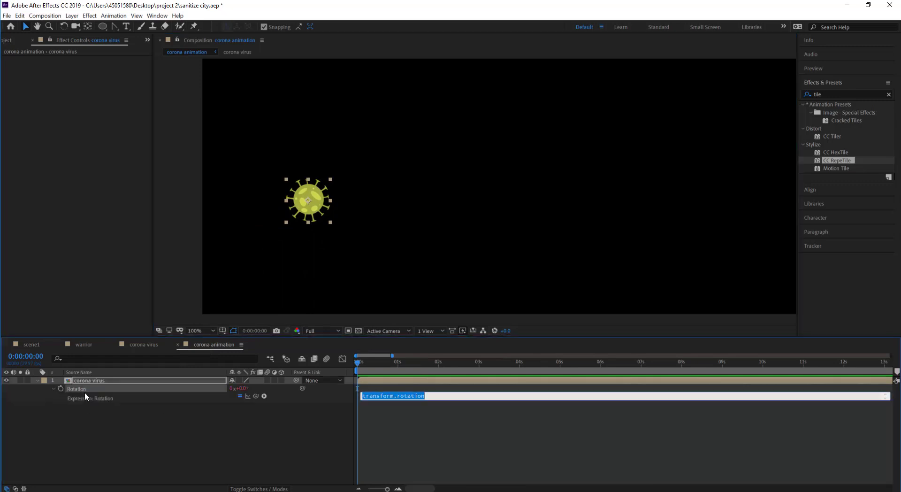
pyautogui.write('time*100;')
pyautogui.click(356, 361)
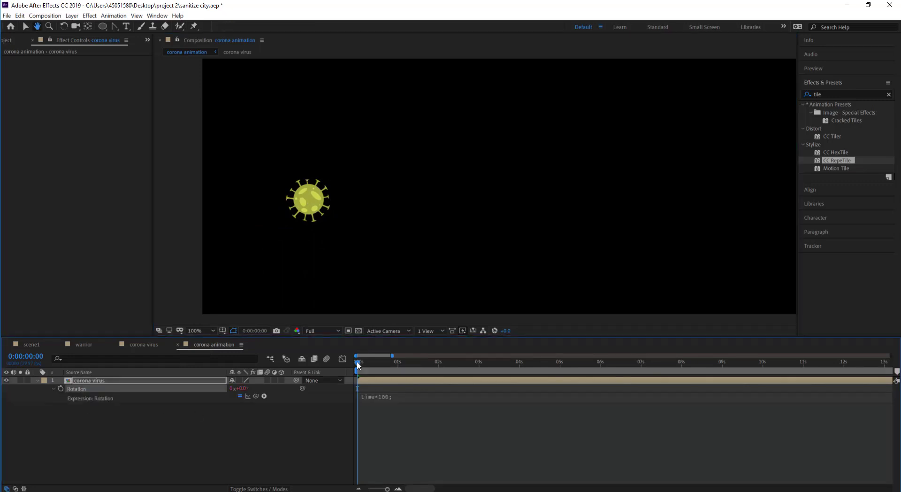
pyautogui.click(387, 399)
pyautogui.press('BackSpace')
pyautogui.click(392, 423)
pyautogui.press('space')
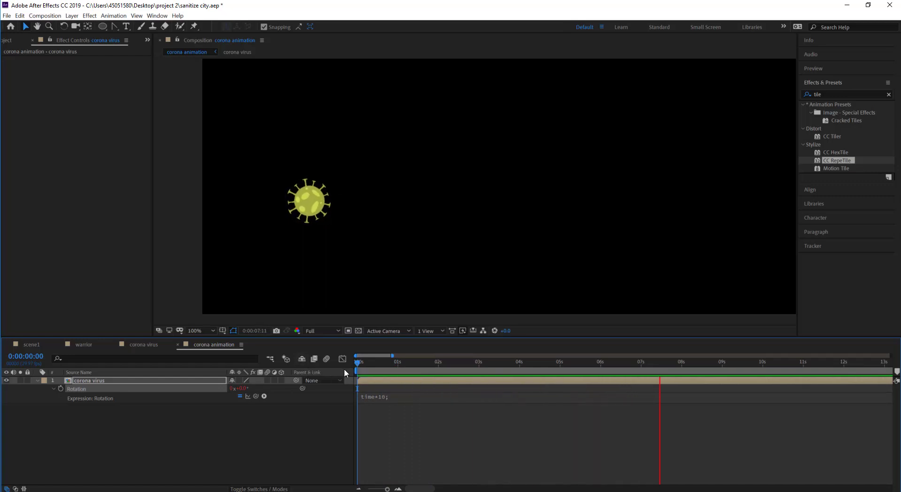
pyautogui.press('space')
pyautogui.click(408, 362)
pyautogui.press('space')
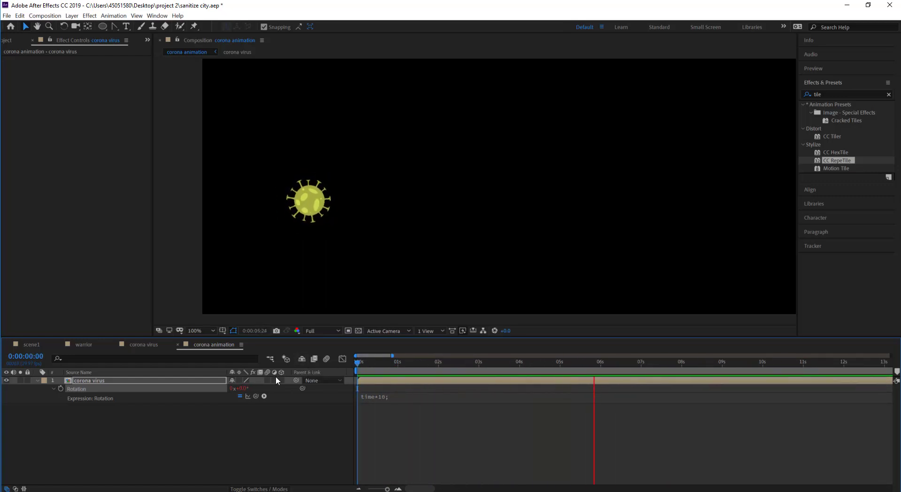
pyautogui.press('space')
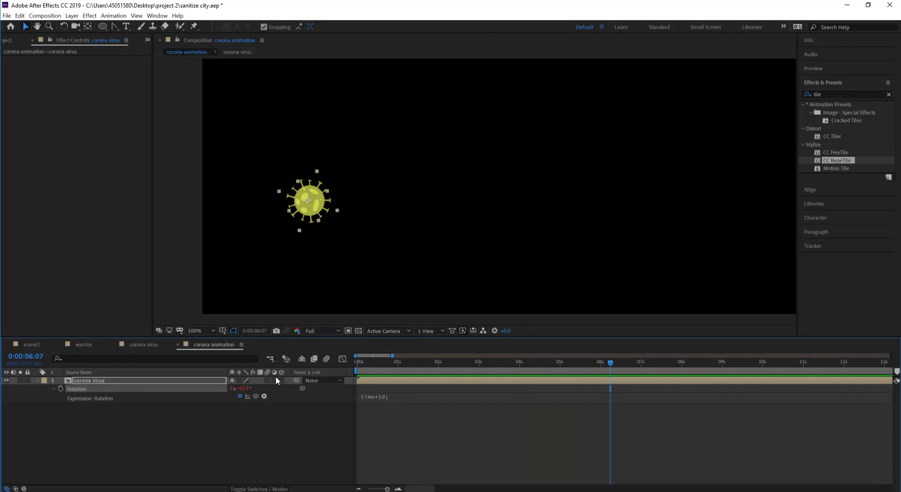
# Add a null object, Null 2, and parent the corona virus layer to it.
pyautogui.click(36, 381)
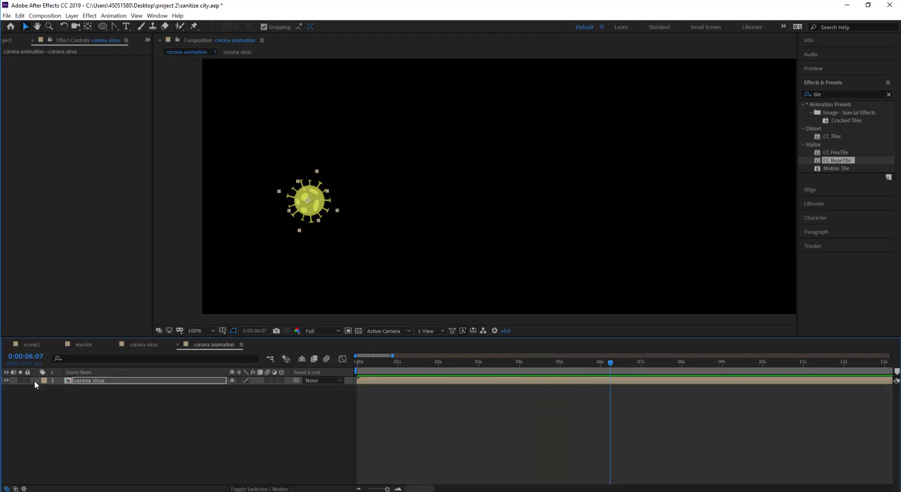
pyautogui.rightClick(97, 414)
pyautogui.moveTo(108, 318)
pyautogui.click(235, 370)
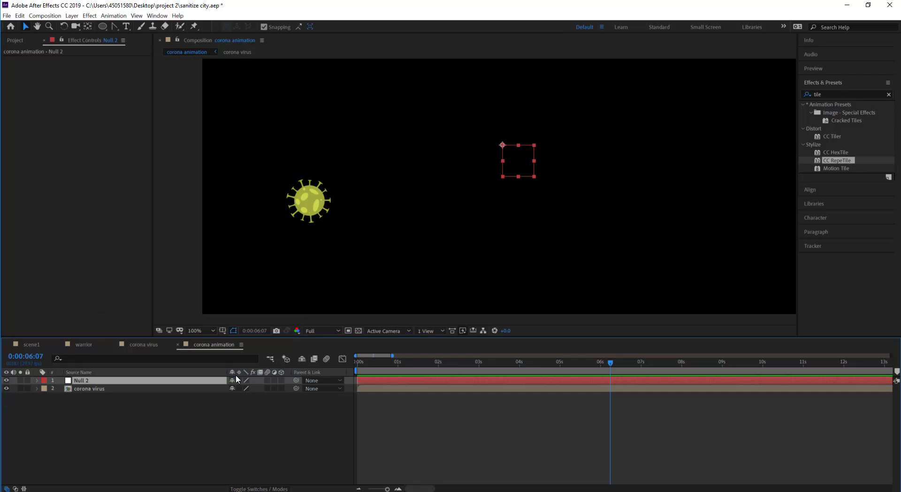
pyautogui.click(119, 390)
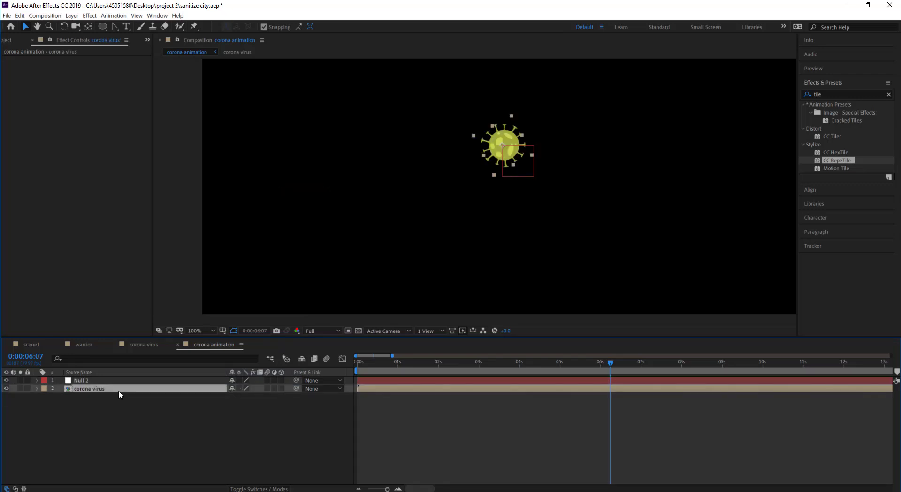
pyautogui.press(',')
pyautogui.press('Return')
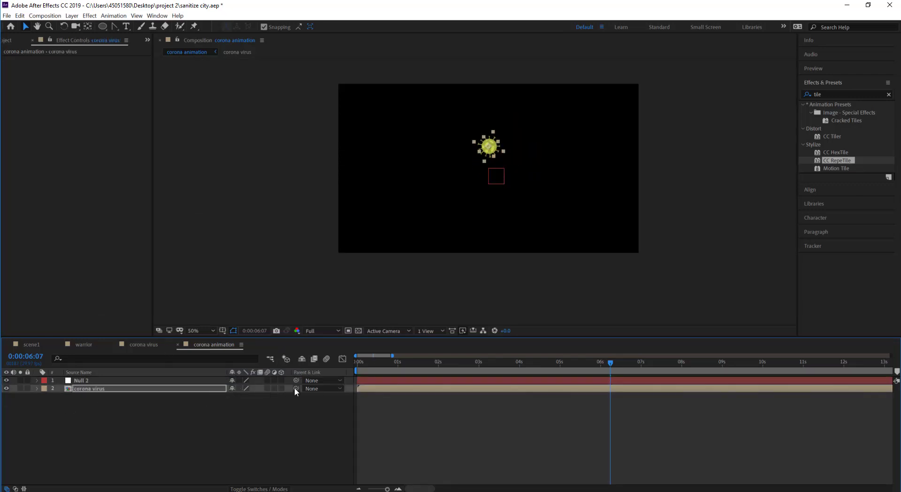
pyautogui.moveTo(296, 388); pyautogui.dragTo(94, 380)
# Spin Null 2 with a Rotation expression of time*50.
pyautogui.press('r')
pyautogui.press('Home')
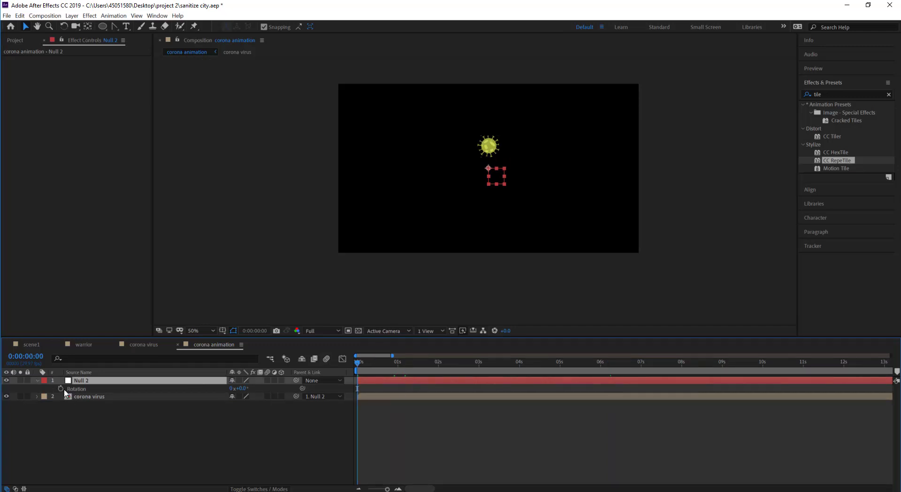
pyautogui.keyDown('alt'); pyautogui.click(60, 388); pyautogui.keyUp('alt')
pyautogui.write('time*5')
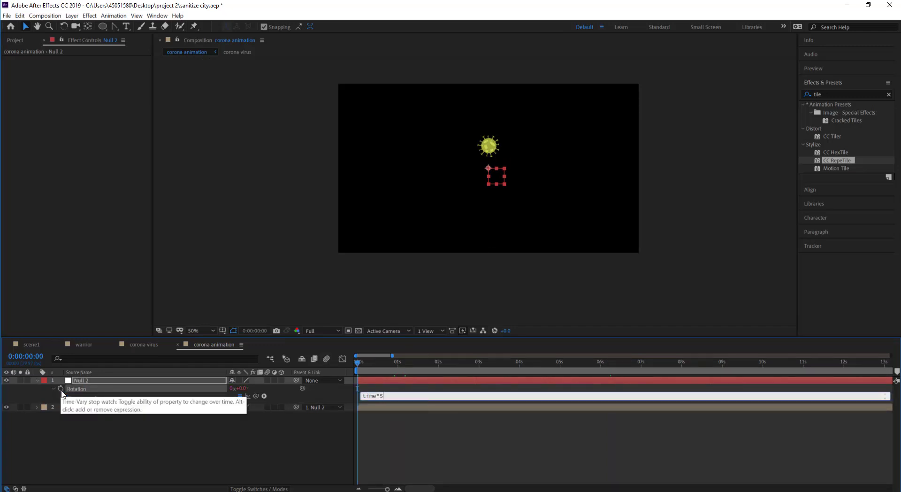
pyautogui.write(';')
pyautogui.click(356, 361)
pyautogui.press('space')
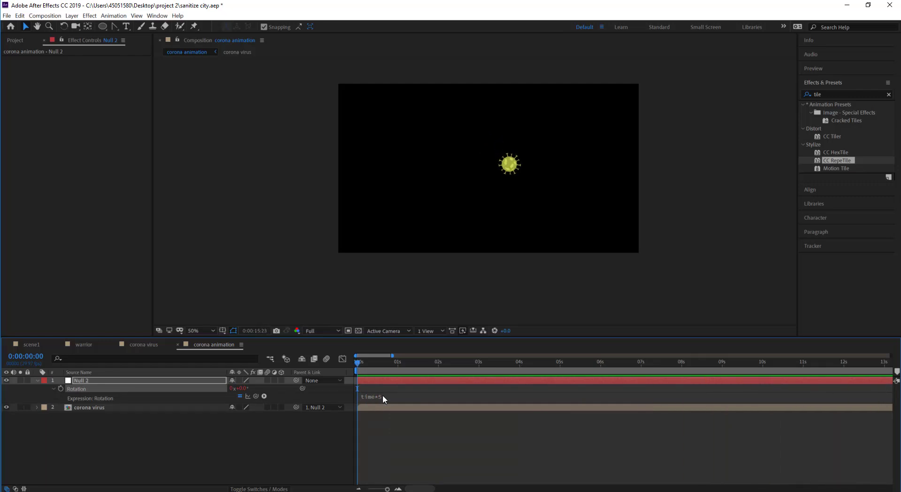
pyautogui.click(382, 395)
pyautogui.write('0;')
pyautogui.click(374, 362)
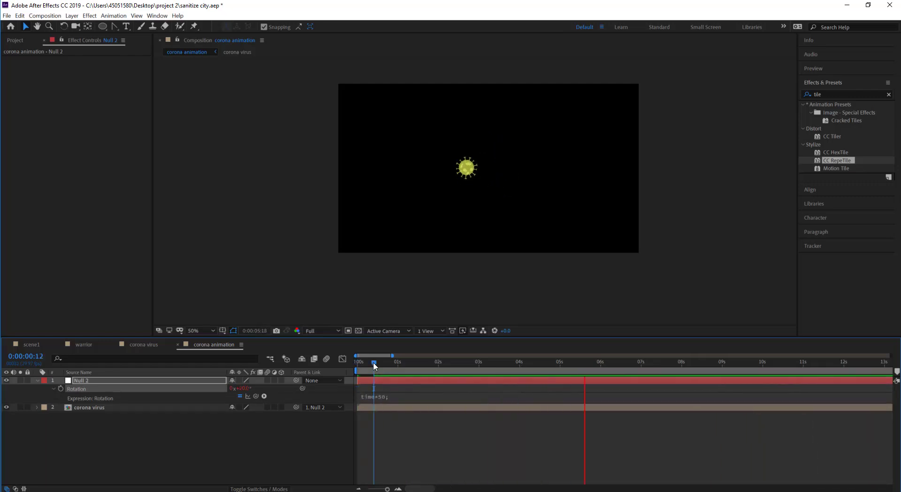
# Change the virus rotation expression to time*-100 and preview the counter-rotation.
pyautogui.click(387, 407)
pyautogui.press('e')
pyautogui.press('e')
pyautogui.doubleClick(388, 423)
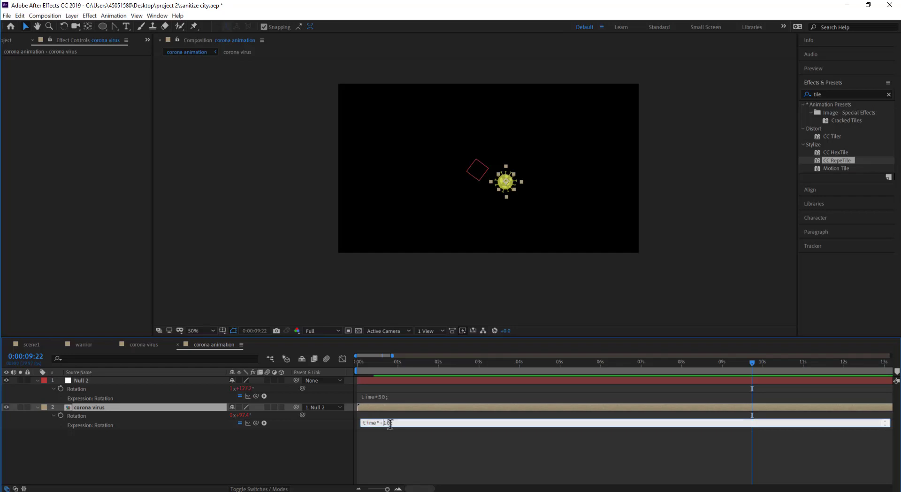
pyautogui.moveTo(371, 363); pyautogui.dragTo(383, 373)
pyautogui.click(422, 423)
pyautogui.press('KP_Enter')
pyautogui.press('space')
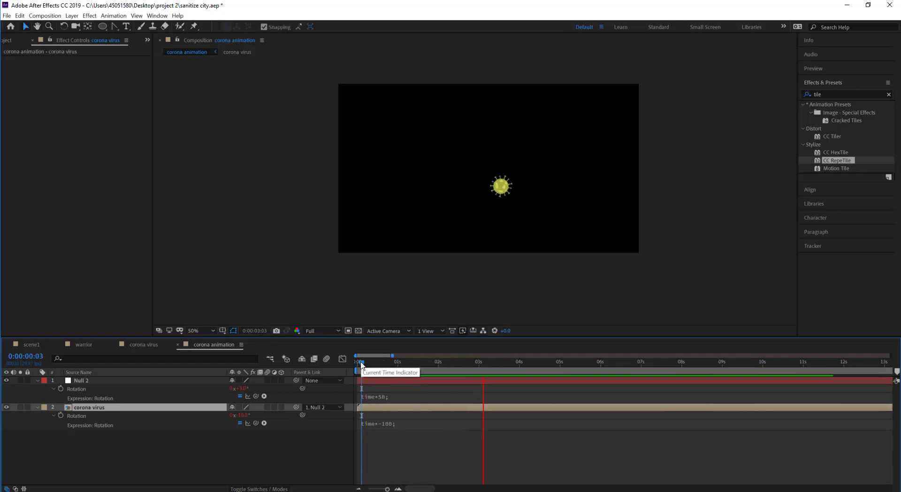
# Add Null 3, parent Null 2 to it, make all three layers 3D, and undo a trial Y rotation.
pyautogui.rightClick(183, 451)
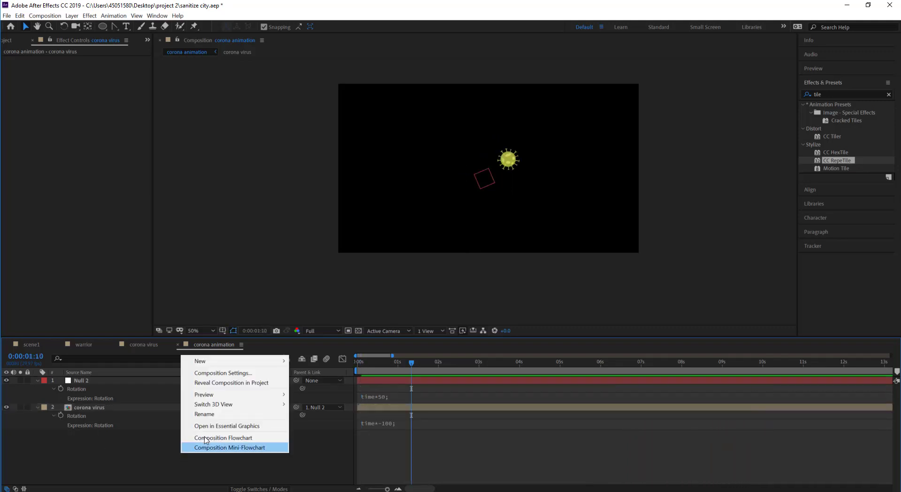
pyautogui.click(329, 410)
pyautogui.moveTo(296, 388); pyautogui.dragTo(131, 381)
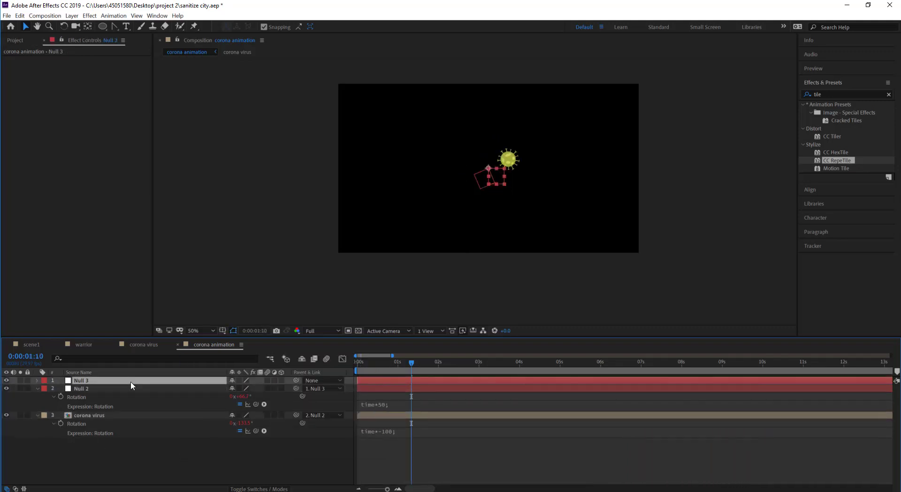
pyautogui.moveTo(283, 380); pyautogui.dragTo(280, 449)
pyautogui.press('r')
pyautogui.moveTo(241, 404); pyautogui.dragTo(485, 410)
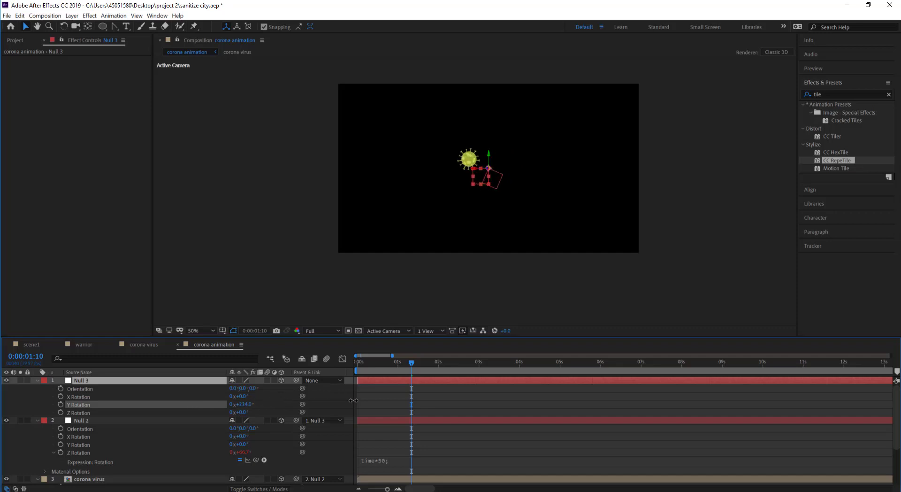
pyautogui.hotkey('ctrl', 'z')
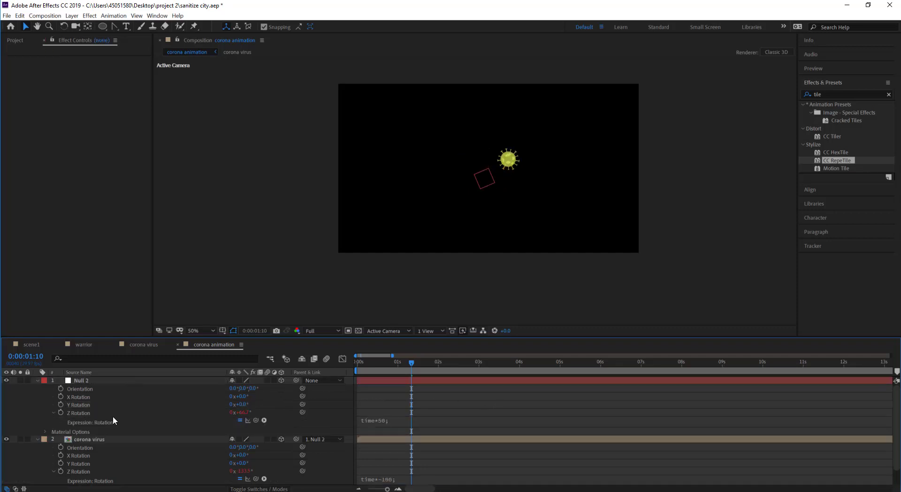
# Inside corona virus, duplicate the virus layer into Y-rotated copies, the top one at 136°.
pyautogui.doubleClick(72, 440)
pyautogui.hotkey('ctrl', 'd')
pyautogui.press('r')
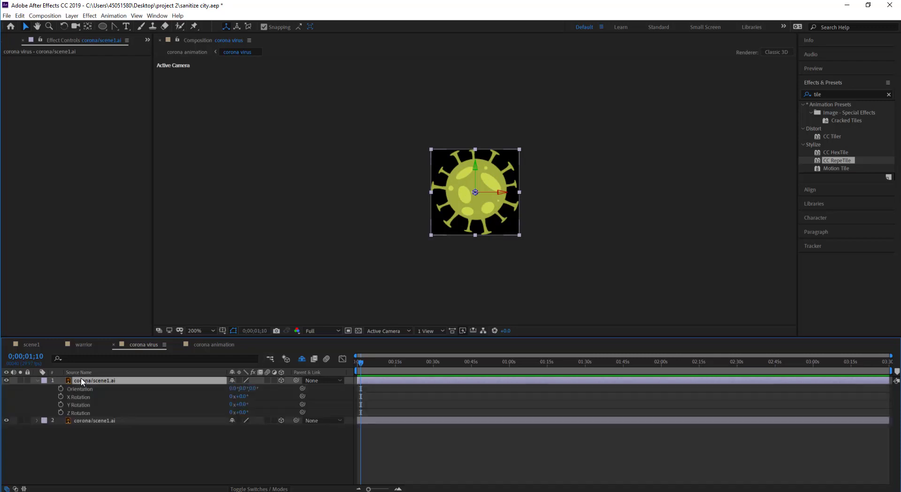
pyautogui.moveTo(242, 404)
pyautogui.mouseDown()
pyautogui.moveTo(288, 402)
pyautogui.moveTo(263, 402)
pyautogui.moveTo(269, 416)
pyautogui.mouseUp()
pyautogui.hotkey('ctrl', 'd')
pyautogui.hotkey('ctrl', 'd')
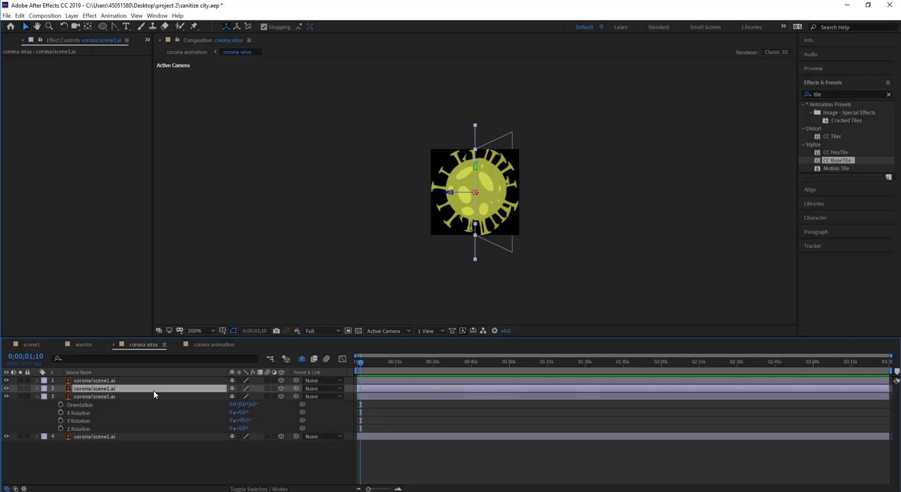
pyautogui.click(150, 380)
pyautogui.press('r')
pyautogui.moveTo(241, 405); pyautogui.dragTo(265, 407)
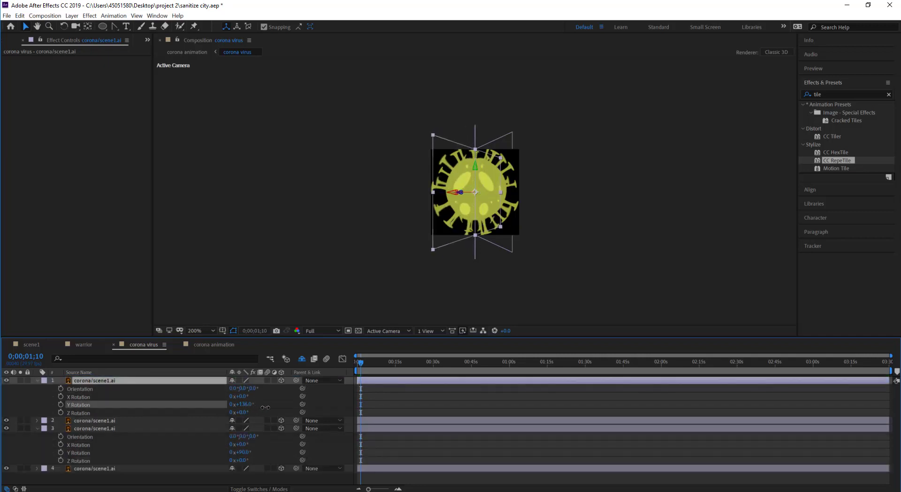
# Add Null 4, parent all virus copies to it, and turn it to 48° on Y.
pyautogui.rightClick(117, 413)
pyautogui.moveTo(169, 325)
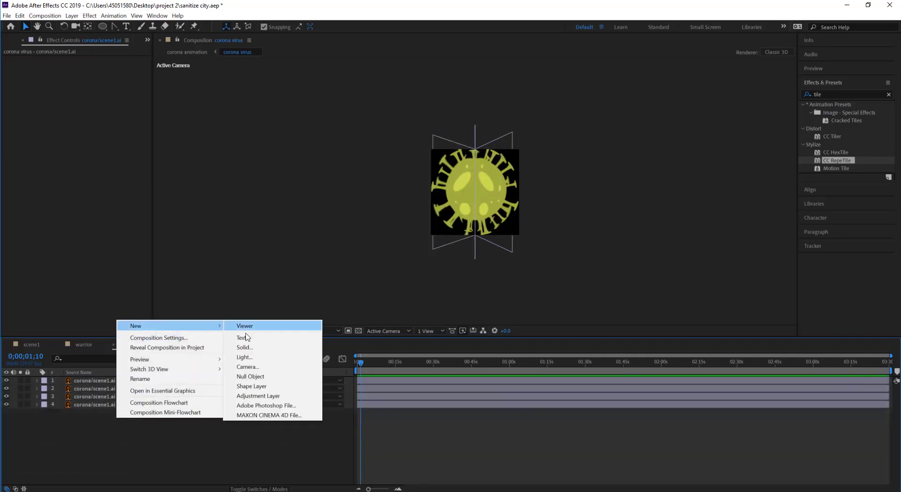
pyautogui.click(250, 376)
pyautogui.click(128, 388)
pyautogui.keyDown('shift'); pyautogui.click(129, 412); pyautogui.keyUp('shift')
pyautogui.moveTo(297, 389); pyautogui.dragTo(94, 380)
pyautogui.click(201, 380)
pyautogui.press('r')
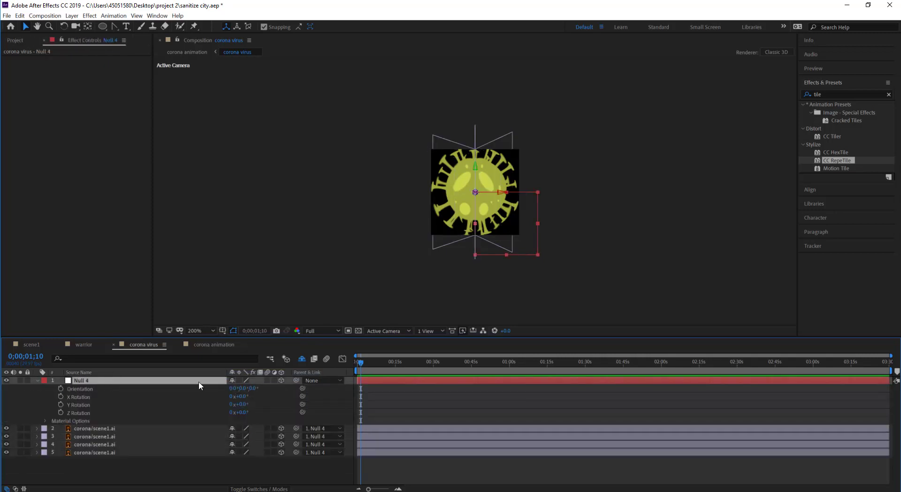
pyautogui.moveTo(240, 404); pyautogui.dragTo(204, 420)
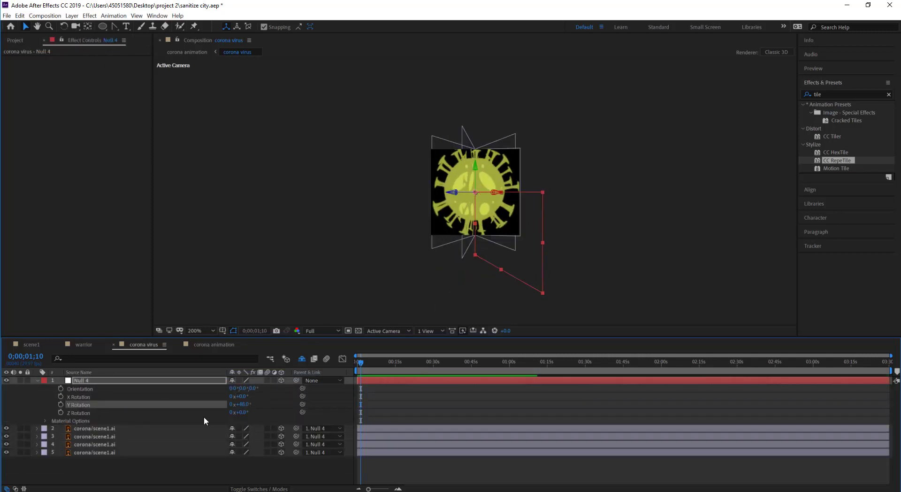
# Spin Null 4's Y Rotation with time*150 and enable motion blur on the copies.
pyautogui.press('Home')
pyautogui.keyDown('alt'); pyautogui.click(61, 405); pyautogui.keyUp('alt')
pyautogui.write('time*150')
pyautogui.press('Return')
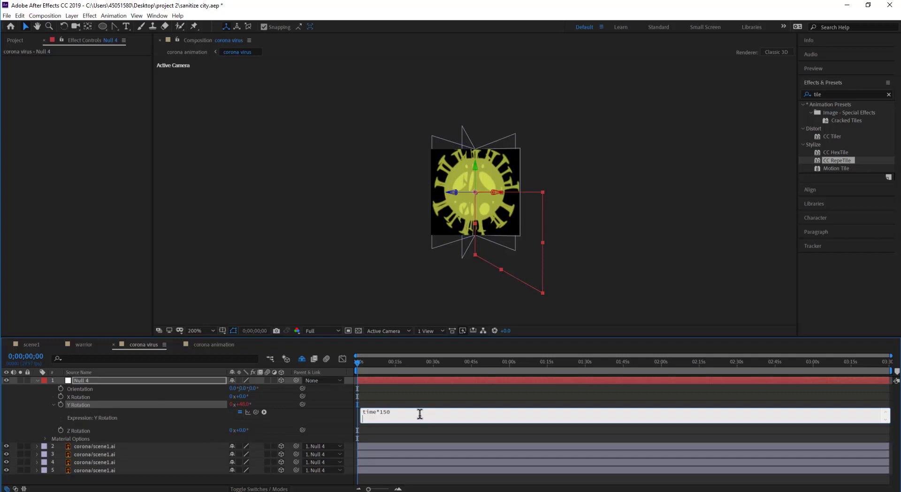
pyautogui.write(';')
pyautogui.click(425, 385)
pyautogui.press('space')
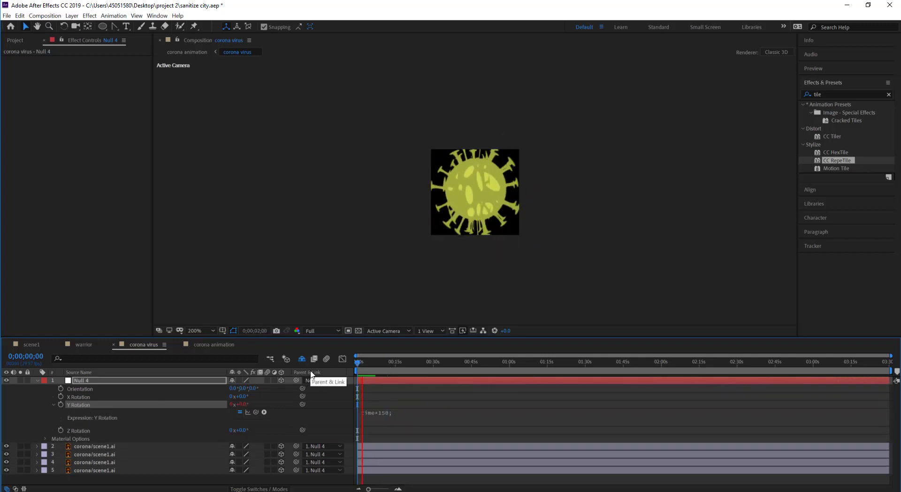
pyautogui.moveTo(269, 446); pyautogui.dragTo(268, 470)
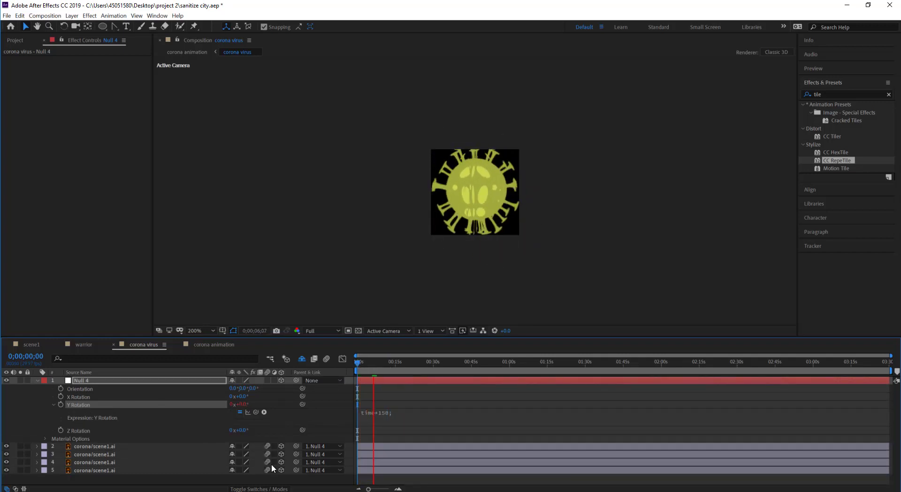
pyautogui.click(37, 380)
# Add an adjustment layer and apply Directional Blur to it.
pyautogui.rightClick(104, 384)
pyautogui.moveTo(117, 358)
pyautogui.click(252, 422)
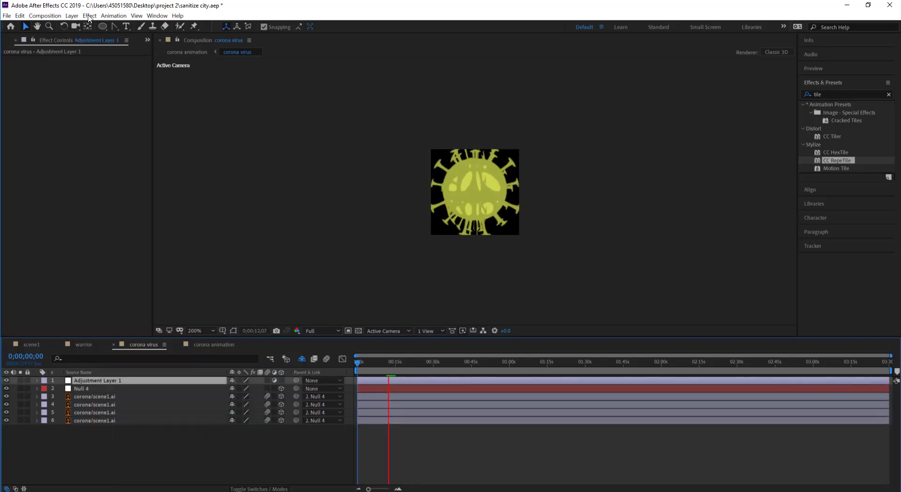
pyautogui.click(90, 16)
pyautogui.moveTo(139, 79)
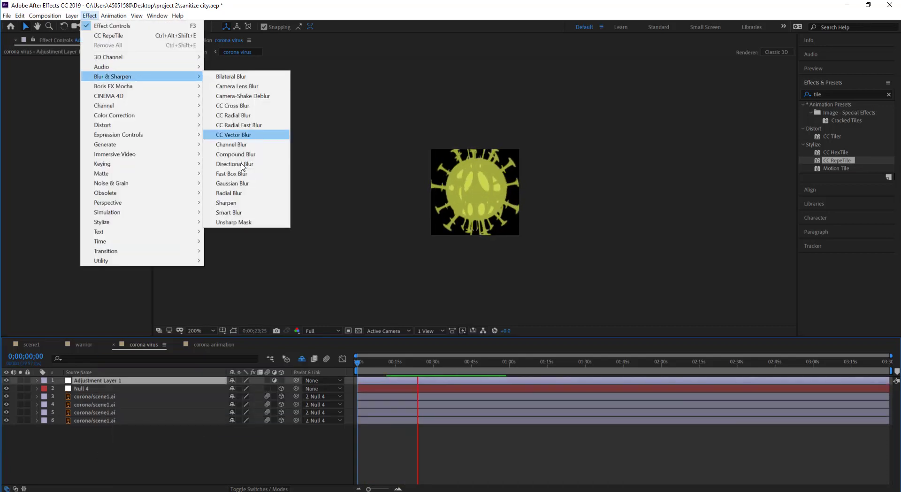
pyautogui.click(242, 166)
pyautogui.click(89, 16)
pyautogui.moveTo(113, 77)
pyautogui.click(233, 164)
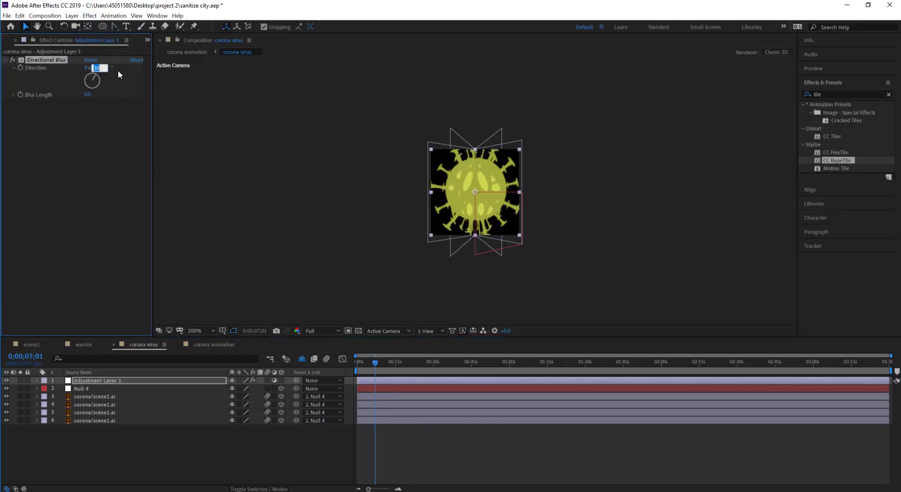
# Set the Directional Blur direction to 90° and blur length to 10, then preview.
pyautogui.write('90')
pyautogui.press('Tab')
pyautogui.write('1')
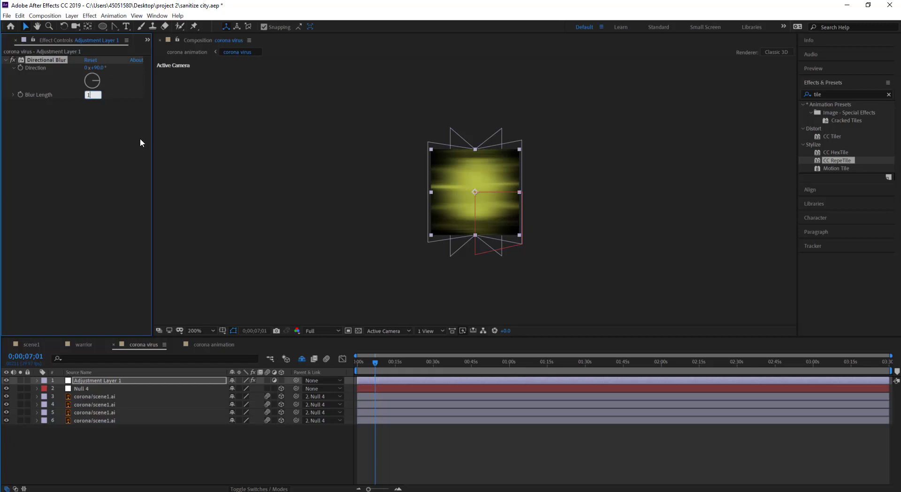
pyautogui.write('0.0')
pyautogui.press('Return')
pyautogui.press('space')
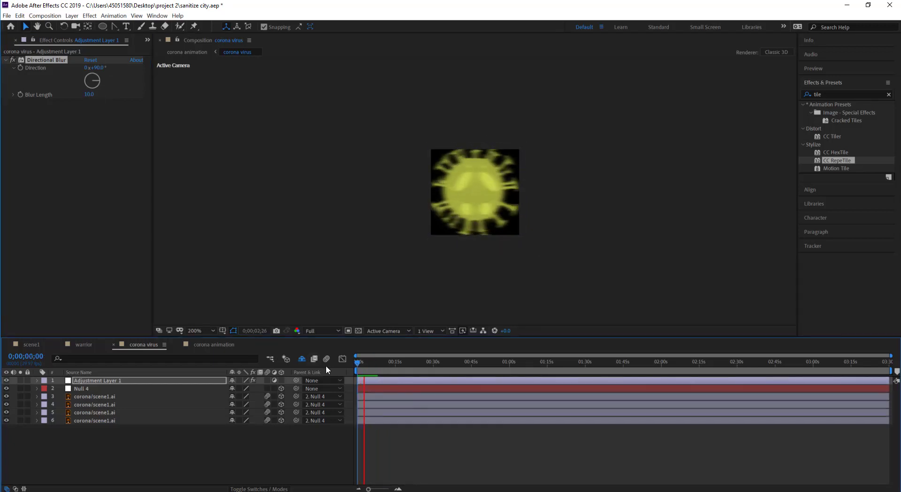
pyautogui.hotkey('ctrl', 'k')
# Increase the corona virus comp height in Composition Settings and preview.
pyautogui.click(111, 115)
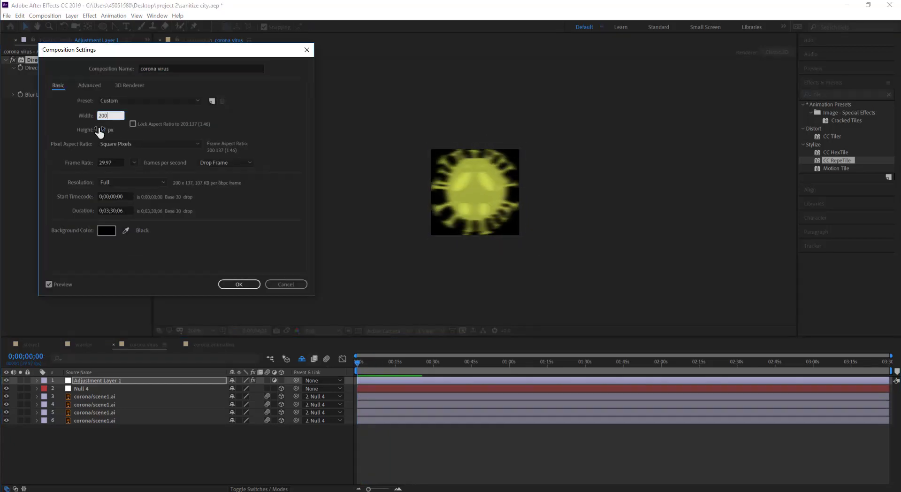
pyautogui.moveTo(100, 132); pyautogui.dragTo(143, 147)
pyautogui.click(239, 284)
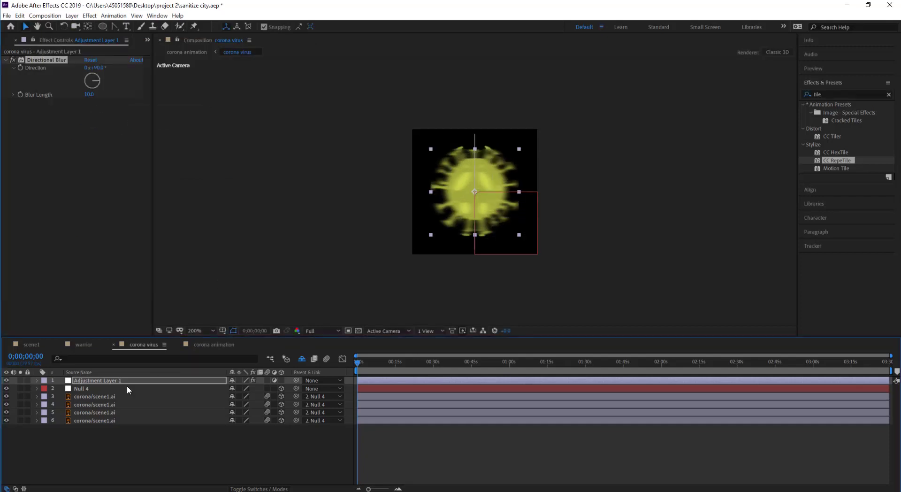
pyautogui.click(127, 387)
pyautogui.press('space')
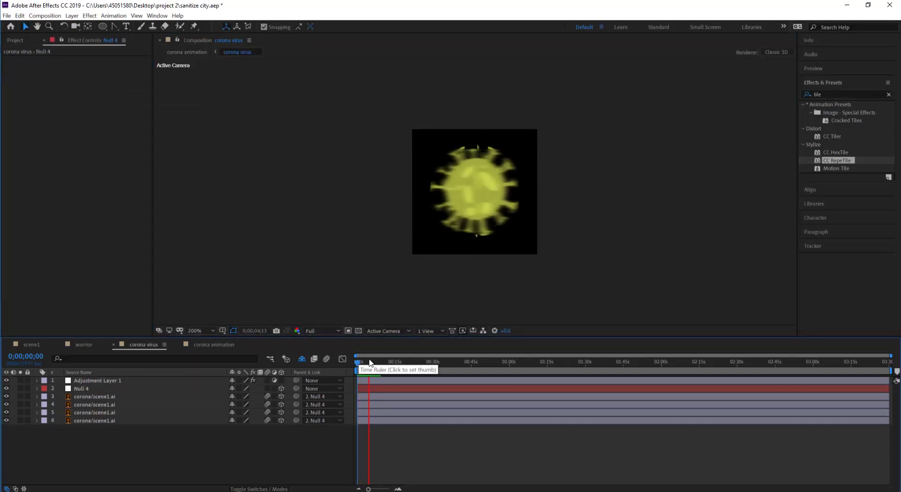
# Keyframe Blur Length from 0 up to 20, ease the speed curve, and preview.
pyautogui.click(360, 380)
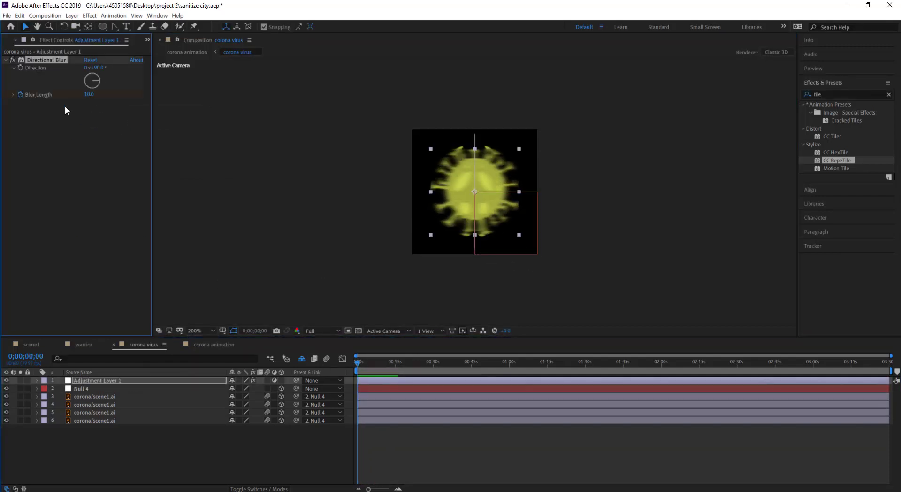
pyautogui.click(89, 94)
pyautogui.write('0')
pyautogui.press('Return')
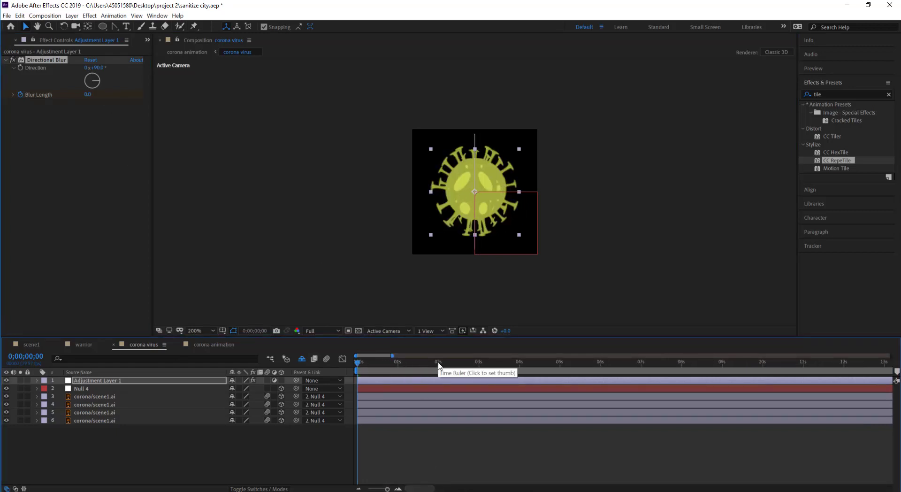
pyautogui.click(398, 363)
pyautogui.click(88, 94)
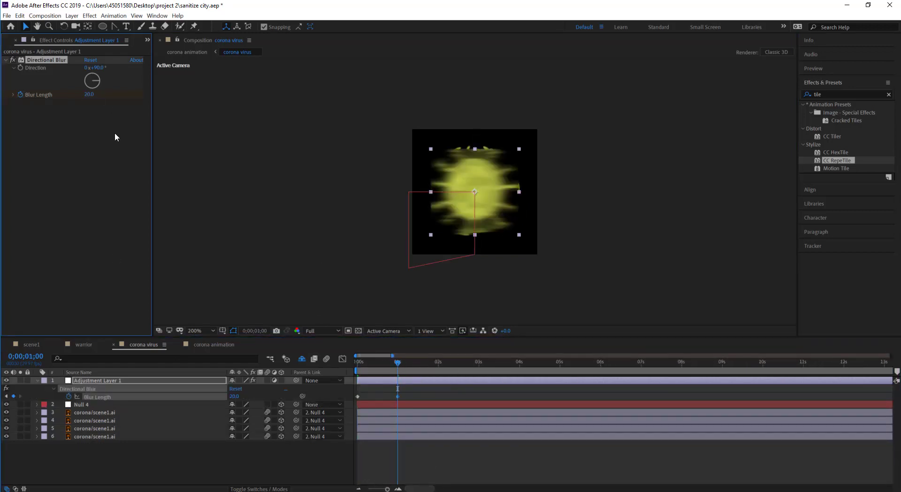
pyautogui.click(343, 358)
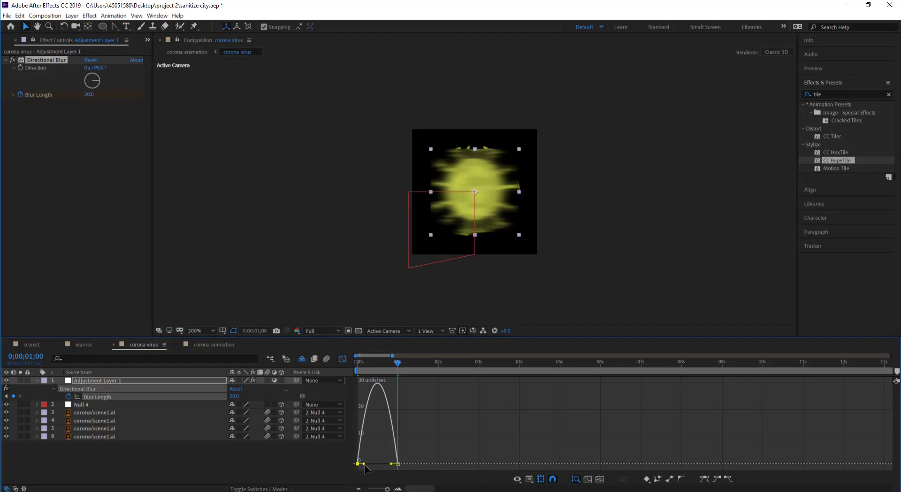
pyautogui.moveTo(365, 465); pyautogui.dragTo(364, 394)
pyautogui.click(343, 358)
pyautogui.press('space')
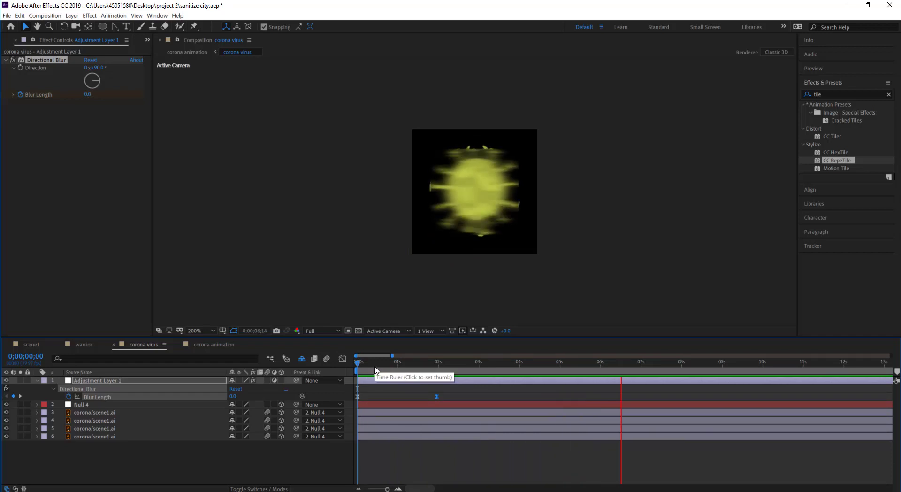
pyautogui.click(108, 420)
# Try a 100,120 scale on the virus layer, then undo it.
pyautogui.press('s')
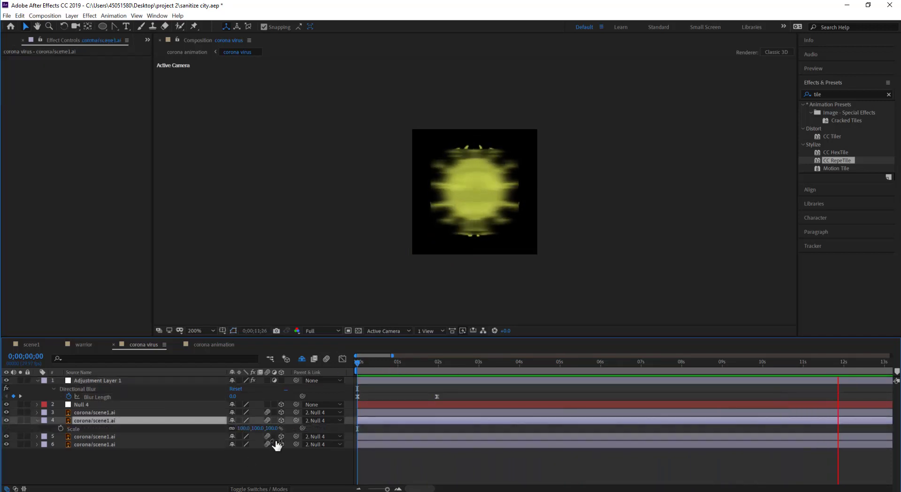
pyautogui.press('space')
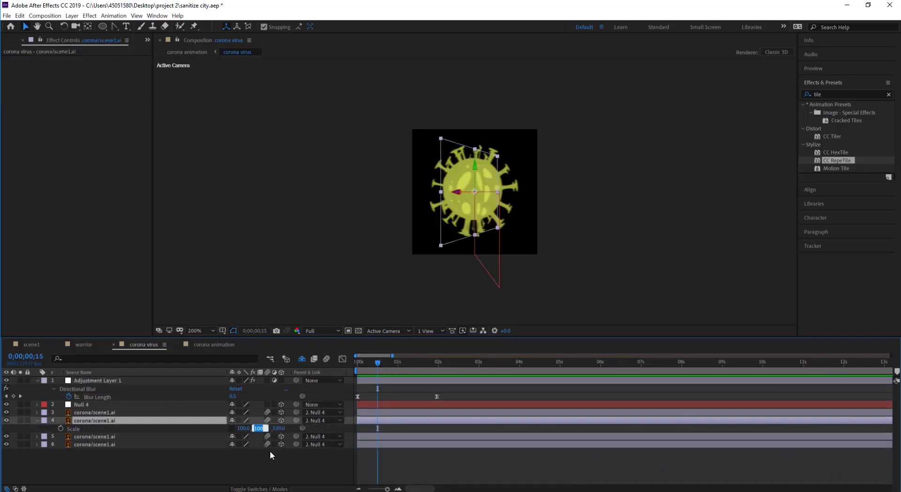
pyautogui.write('120')
pyautogui.press('Return')
pyautogui.press('space')
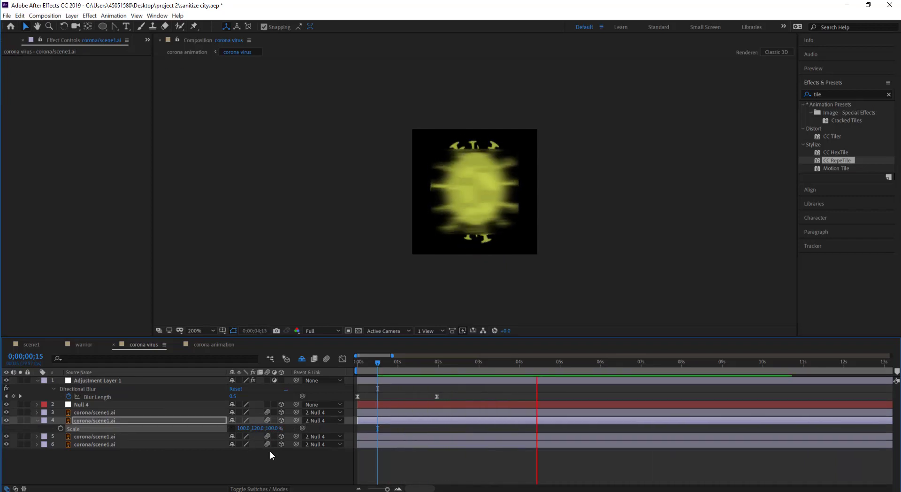
pyautogui.press('space')
pyautogui.hotkey('ctrl', 'z')
# Preview the blurred virus from the start and undo back to the Gaussian Blur version.
pyautogui.press('Home')
pyautogui.press('space')
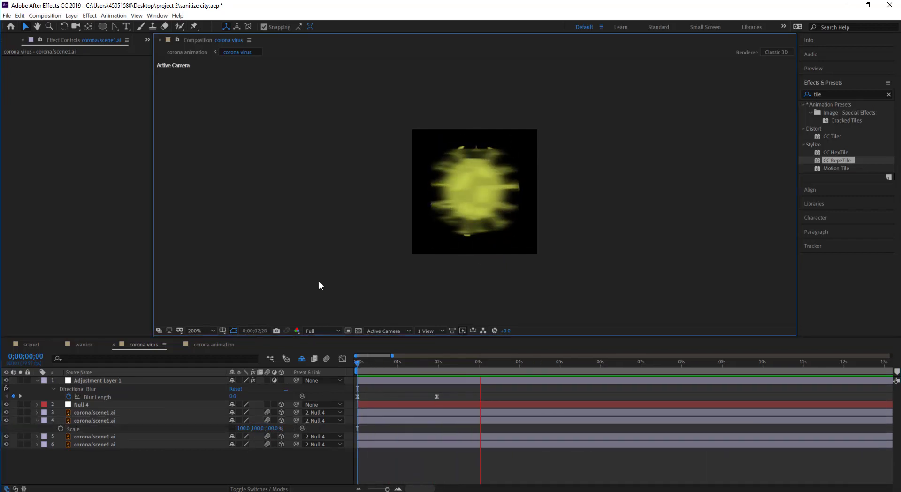
pyautogui.press('space')
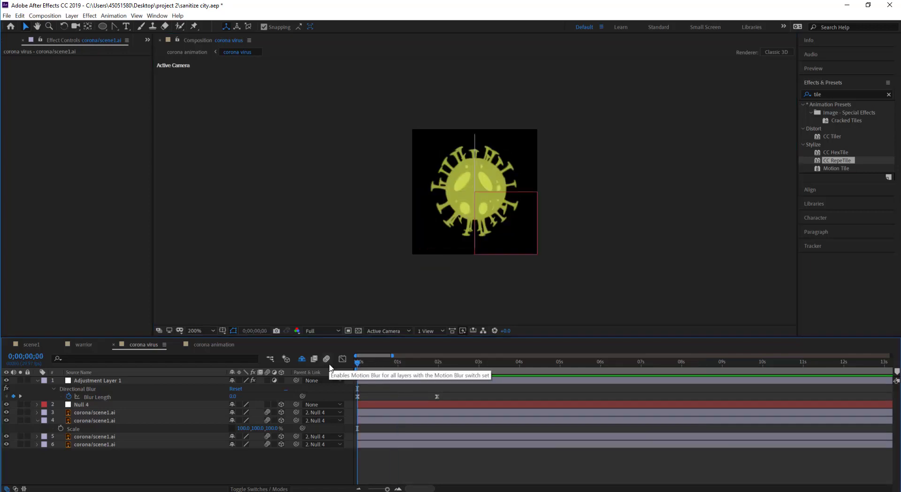
pyautogui.press('space')
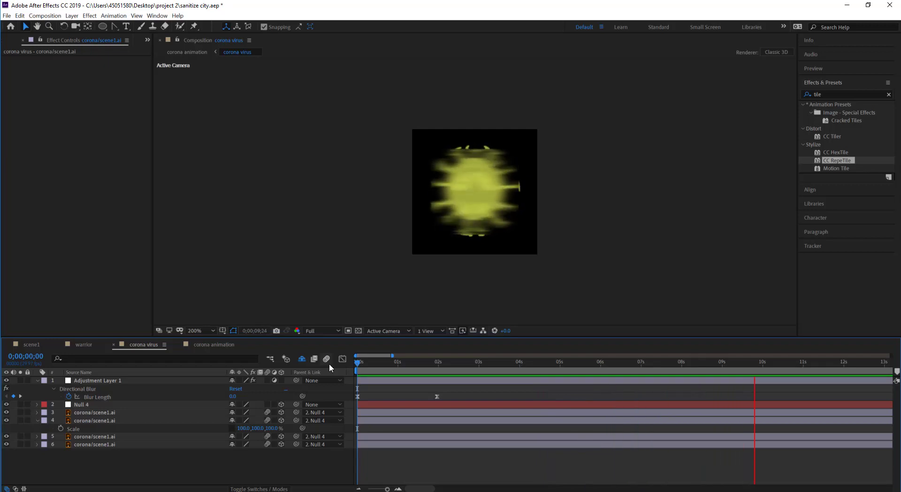
pyautogui.press('space')
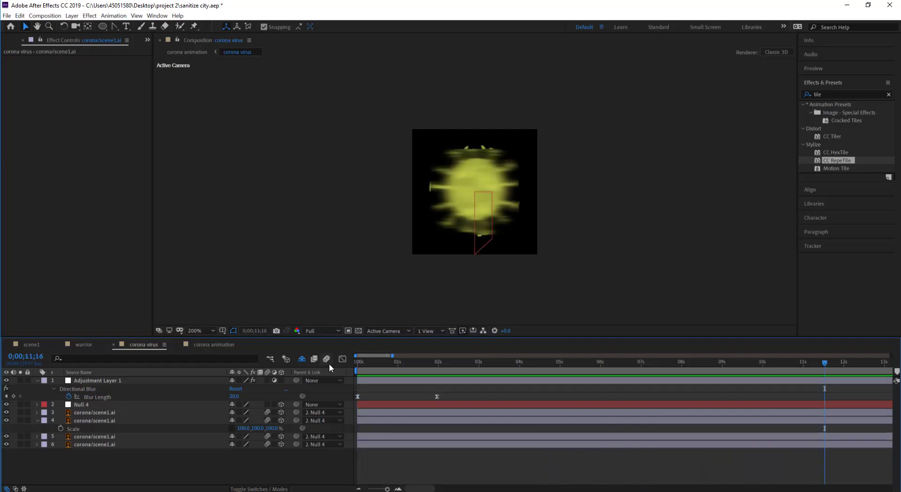
pyautogui.hotkey('ctrl', 'z')
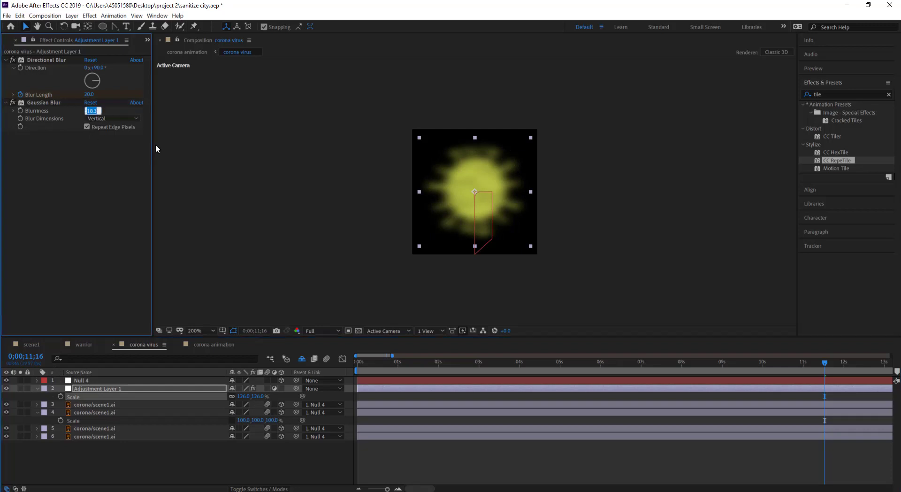
# Delete the Gaussian Blur from Adjustment Layer 1 and preview with only Directional Blur.
pyautogui.click(56, 103)
pyautogui.press('Delete')
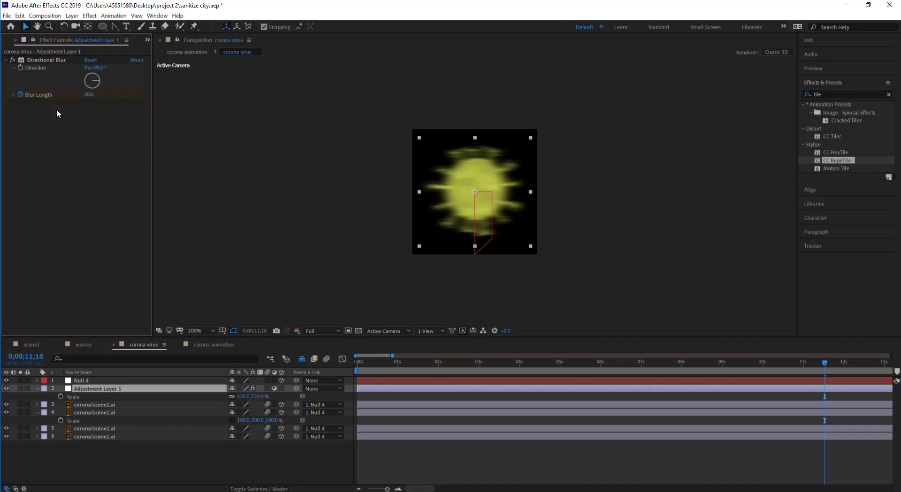
pyautogui.press('Home')
pyautogui.press('space')
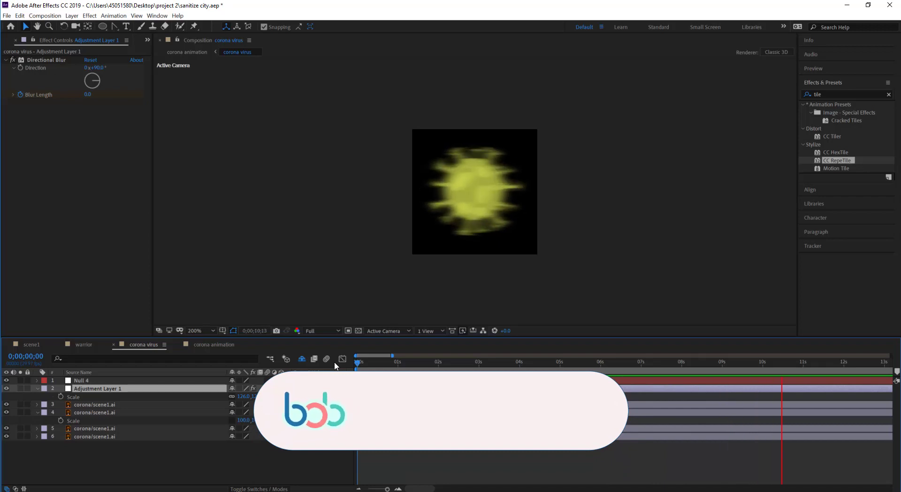
pyautogui.click(380, 364)
pyautogui.press('space')
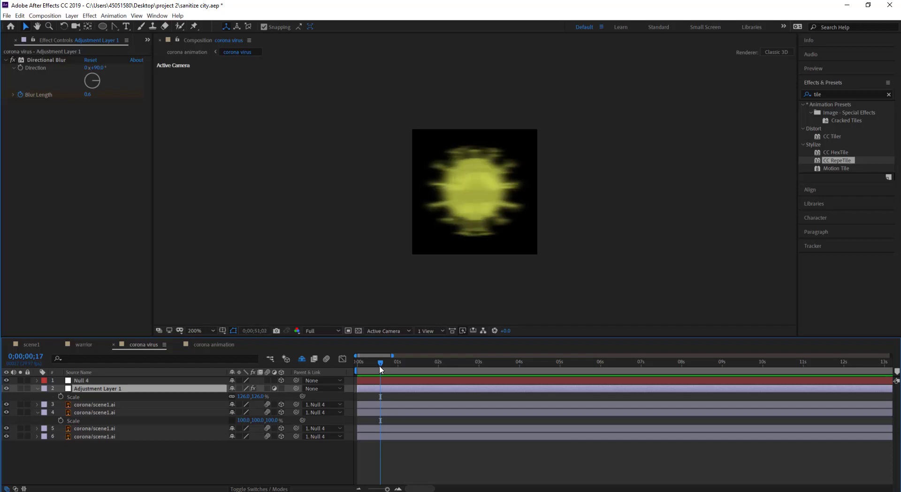
# Preview the spinning virus in the corona animation comp.
pyautogui.click(389, 380)
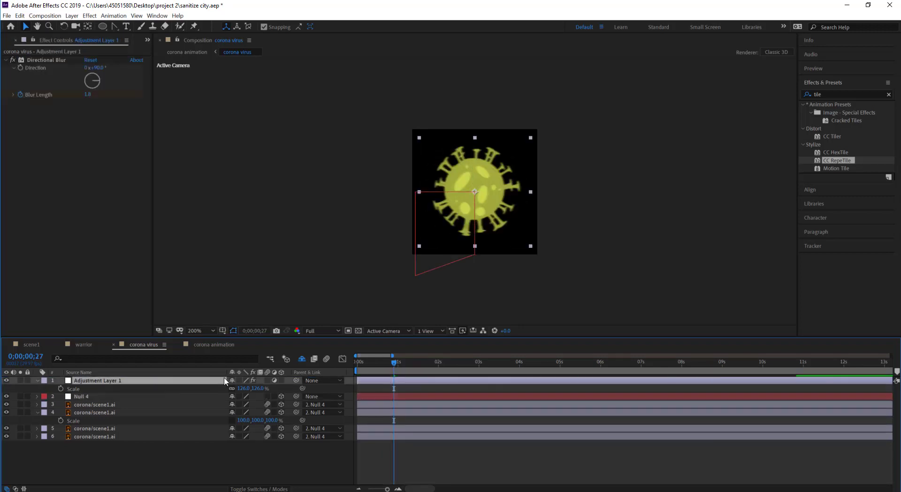
pyautogui.click(203, 346)
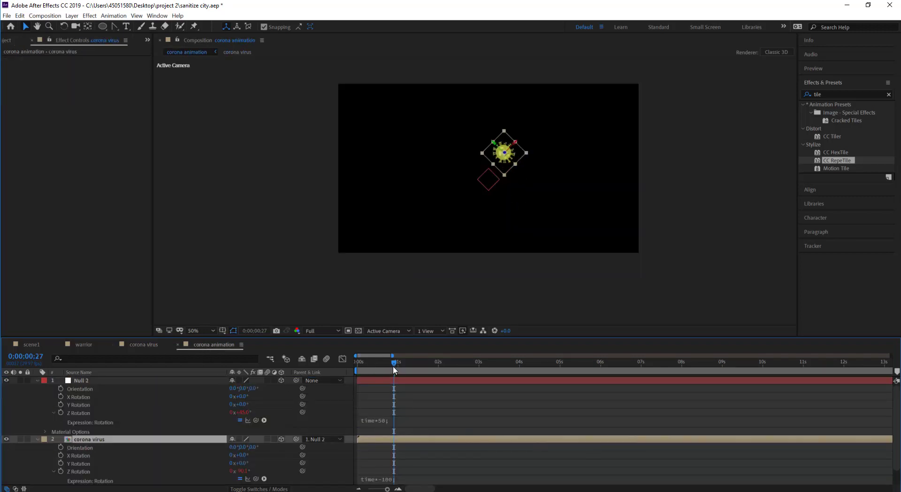
pyautogui.press('space')
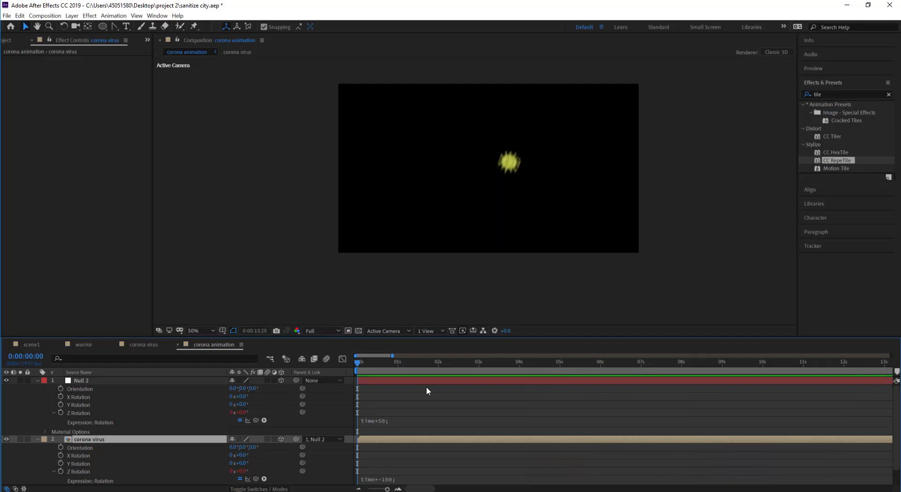
# Close the corona animation, corona virus and warrior tabs to show scene1.
pyautogui.click(179, 344)
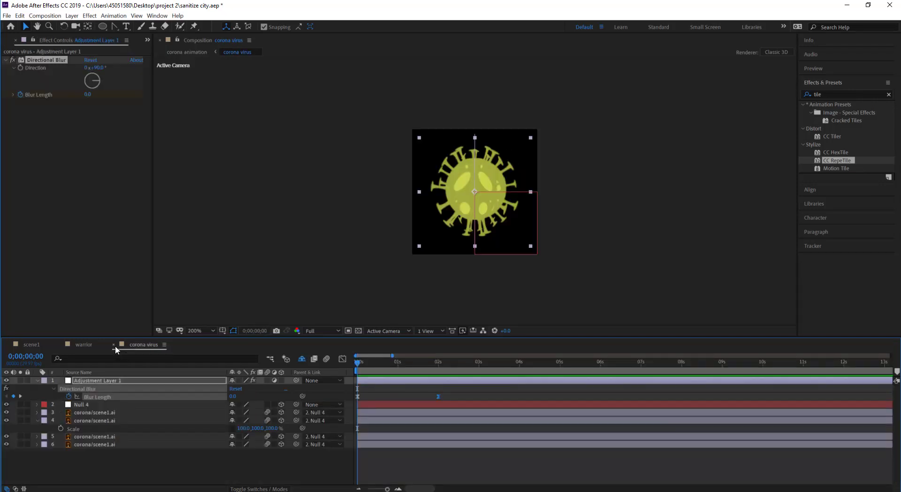
pyautogui.click(115, 346)
pyautogui.click(59, 346)
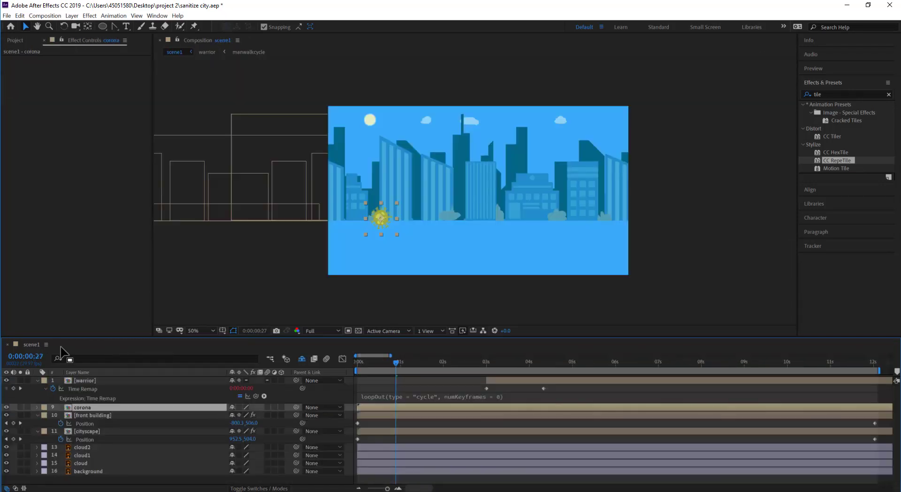
# Search the effects for 'hue', then open the corona animation precomp from the city scene.
pyautogui.click(825, 93)
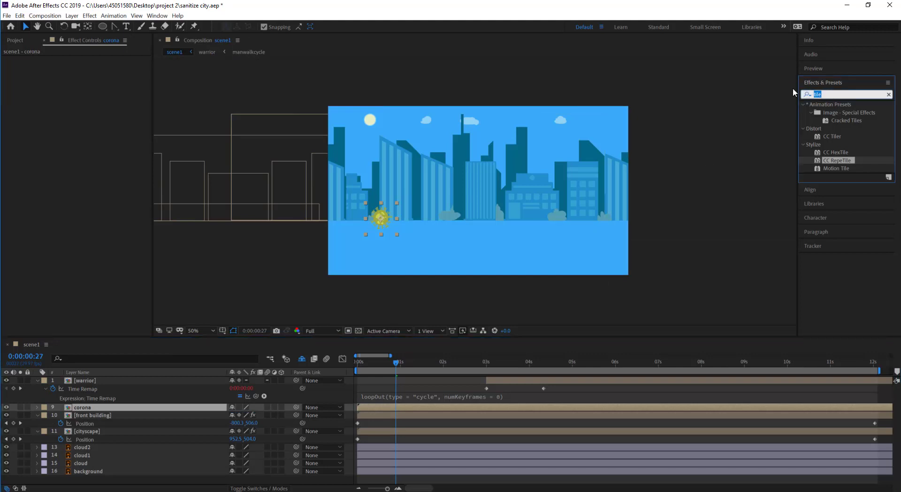
pyautogui.write('hue')
pyautogui.click(15, 40)
pyautogui.click(31, 134)
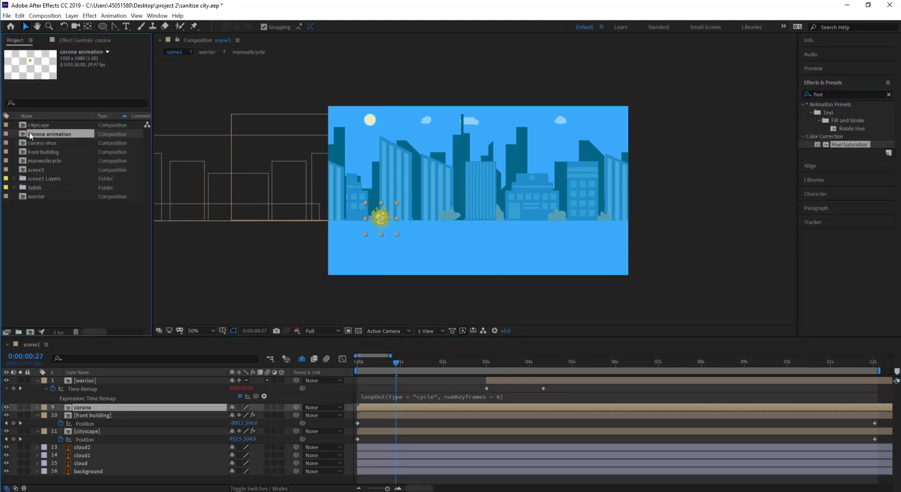
pyautogui.moveTo(89, 359); pyautogui.dragTo(72, 412)
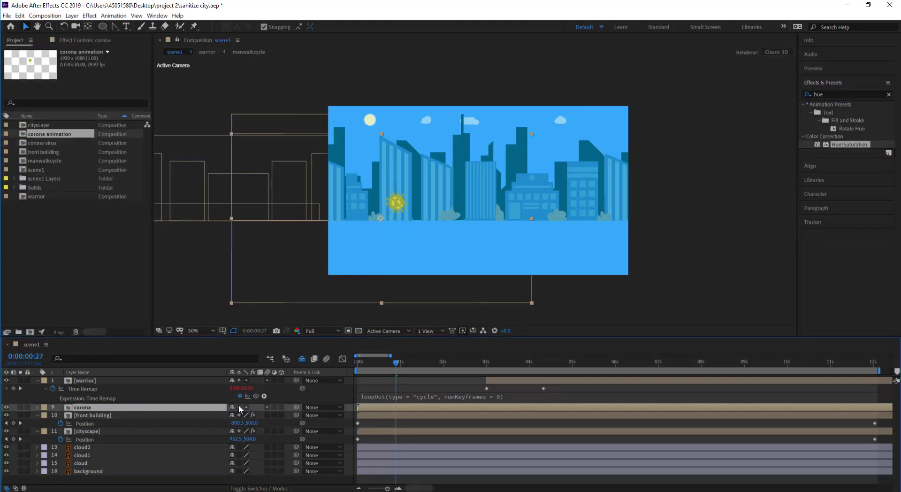
pyautogui.doubleClick(65, 409)
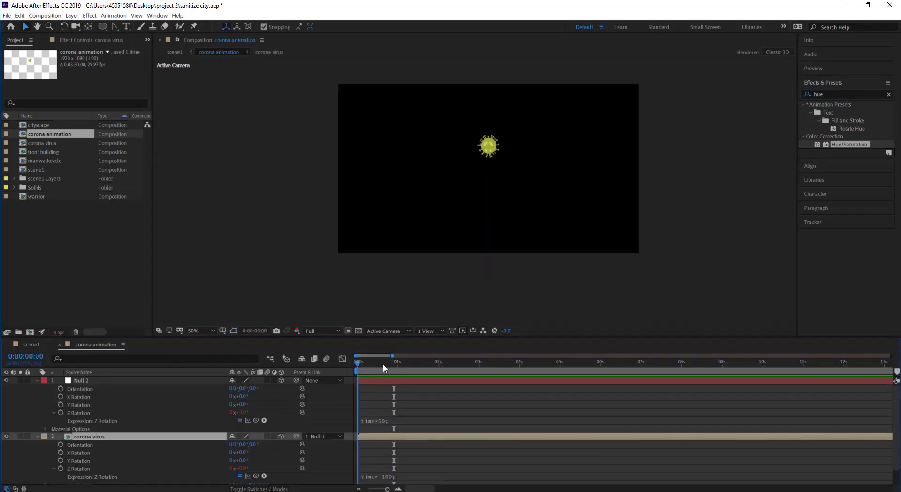
pyautogui.moveTo(383, 365); pyautogui.dragTo(591, 365)
# Resize the corona animation composition to 400×400 and scrub through it.
pyautogui.hotkey('ctrl', 'k')
pyautogui.write('400')
pyautogui.press('Tab')
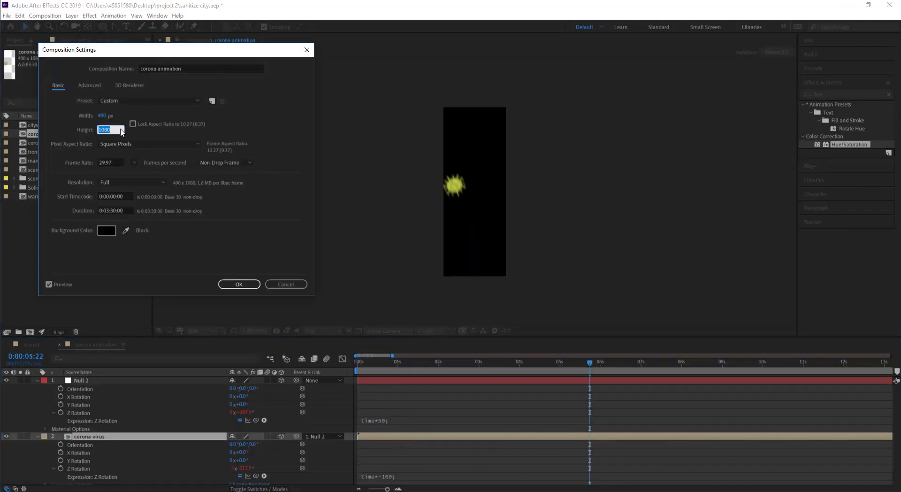
pyautogui.write('400')
pyautogui.press('Return')
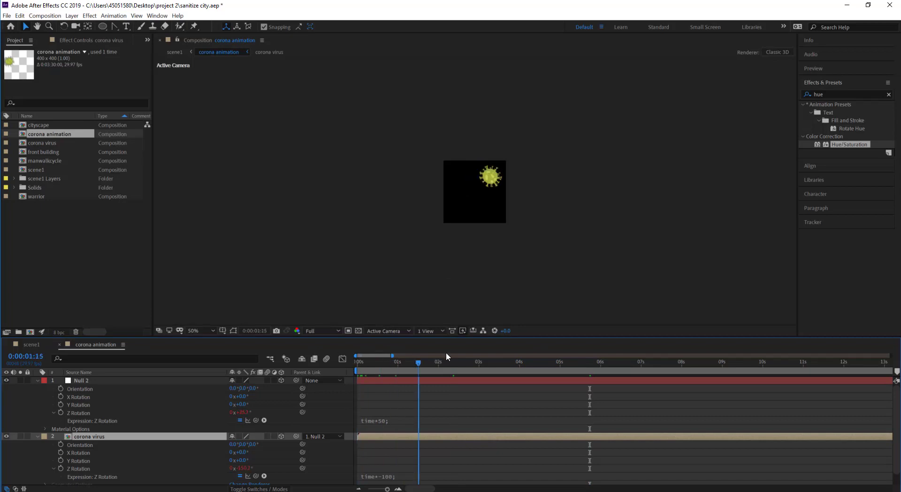
pyautogui.moveTo(418, 361); pyautogui.dragTo(643, 361)
# Change the corona animation size to 600×600, then return to scene1 with the playhead at the start.
pyautogui.hotkey('ctrl', 'k')
pyautogui.click(101, 115)
pyautogui.write('600')
pyautogui.press('Tab')
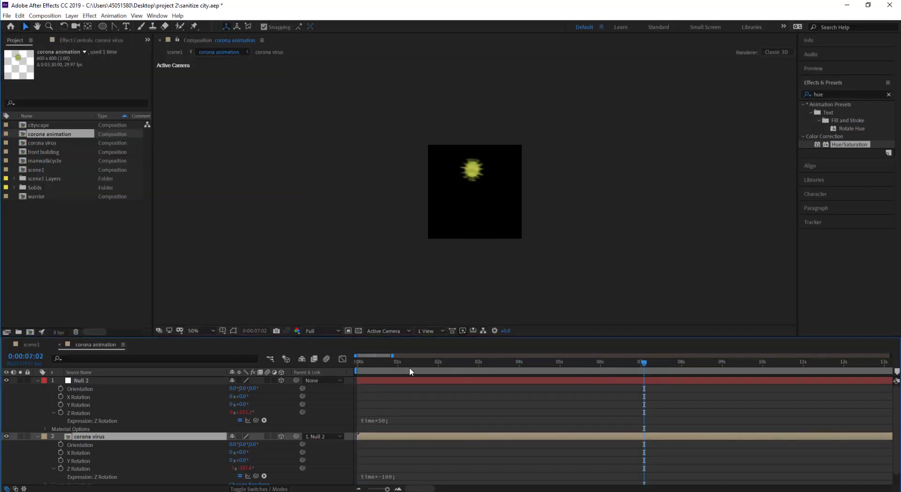
pyautogui.write('600')
pyautogui.press('Return')
pyautogui.moveTo(417, 362); pyautogui.dragTo(736, 374)
pyautogui.click(60, 345)
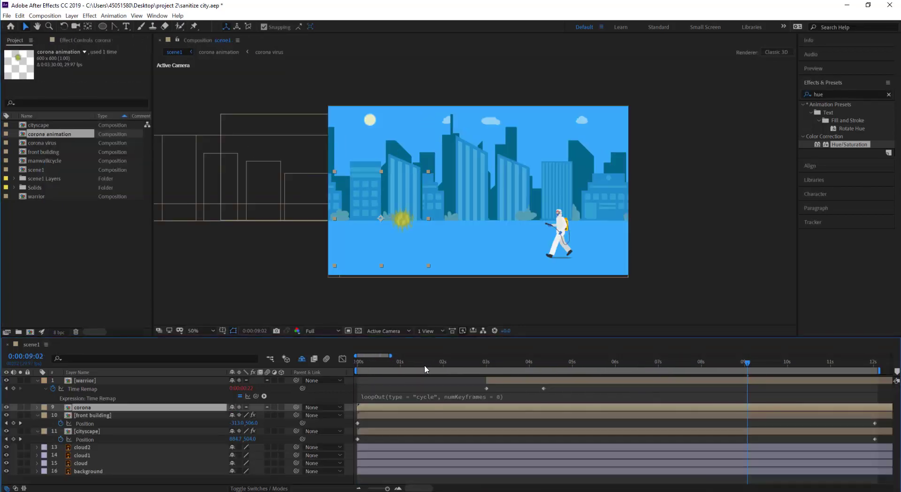
pyautogui.moveTo(388, 363); pyautogui.dragTo(319, 361)
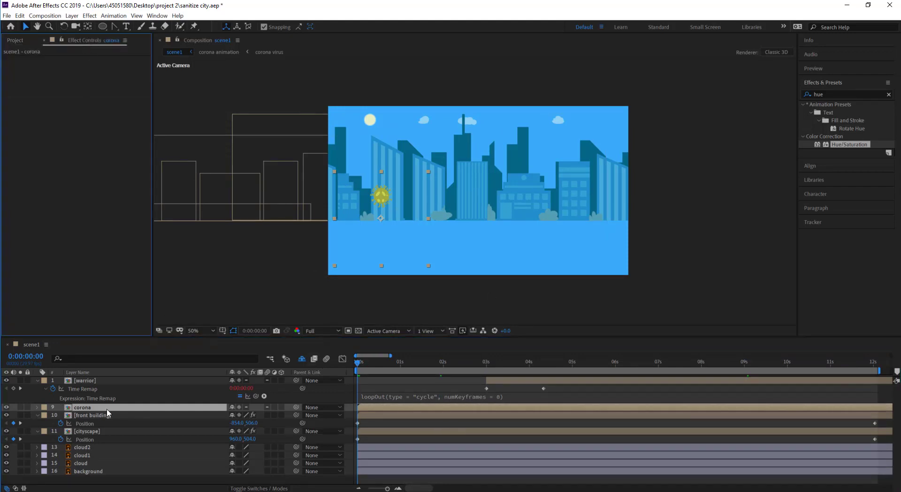
# Apply Hue/Saturation to the corona layer with Colorize on and Colorize Saturation 60 to make the virus red.
pyautogui.click(22, 136)
pyautogui.moveTo(22, 136); pyautogui.dragTo(79, 413)
pyautogui.click(87, 173)
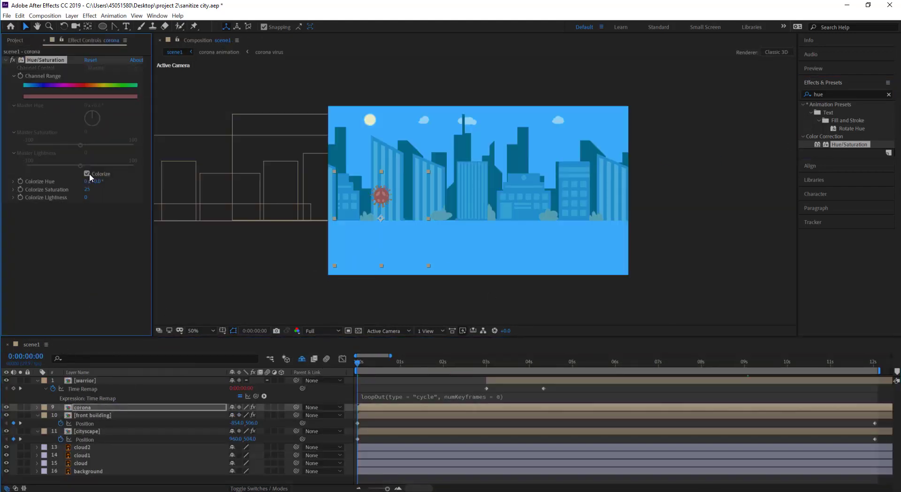
pyautogui.moveTo(88, 189)
pyautogui.mouseDown()
pyautogui.moveTo(108, 189)
pyautogui.moveTo(75, 194)
pyautogui.moveTo(100, 193)
pyautogui.mouseUp()
pyautogui.scroll(2, 374, 197)
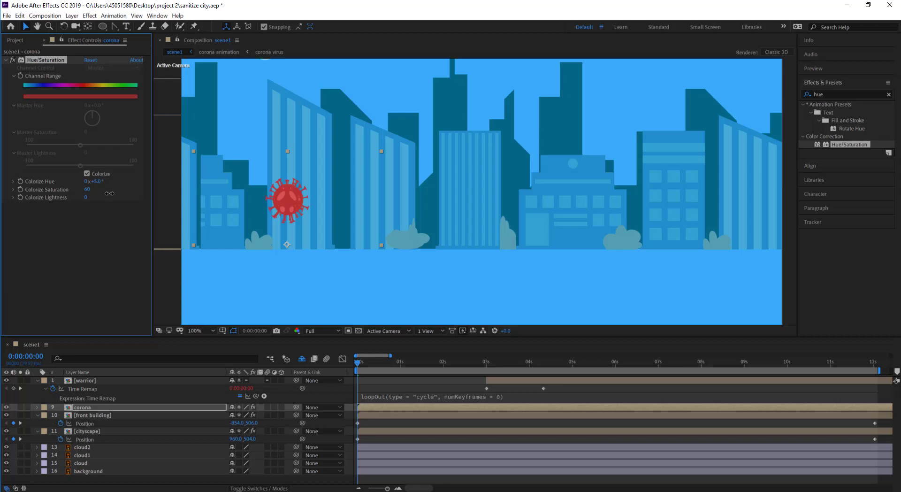
pyautogui.click(15, 41)
pyautogui.scroll(-2, 277, 283)
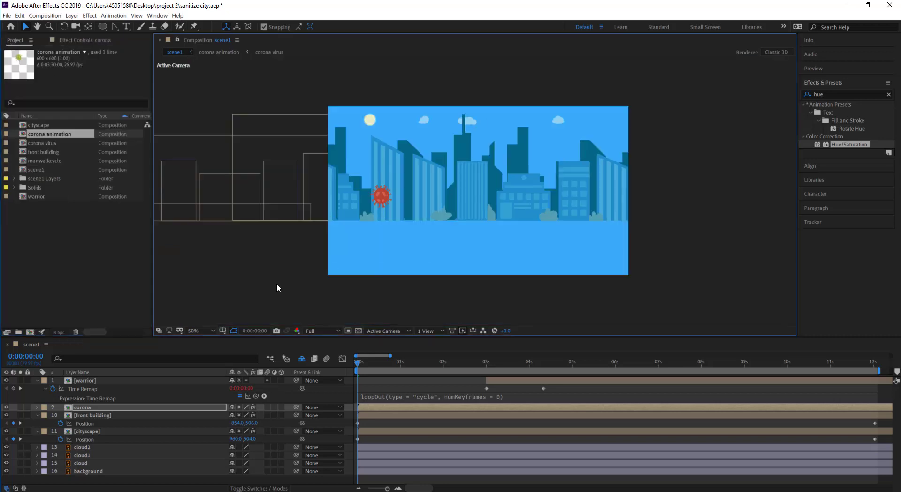
pyautogui.moveTo(380, 199); pyautogui.dragTo(316, 212)
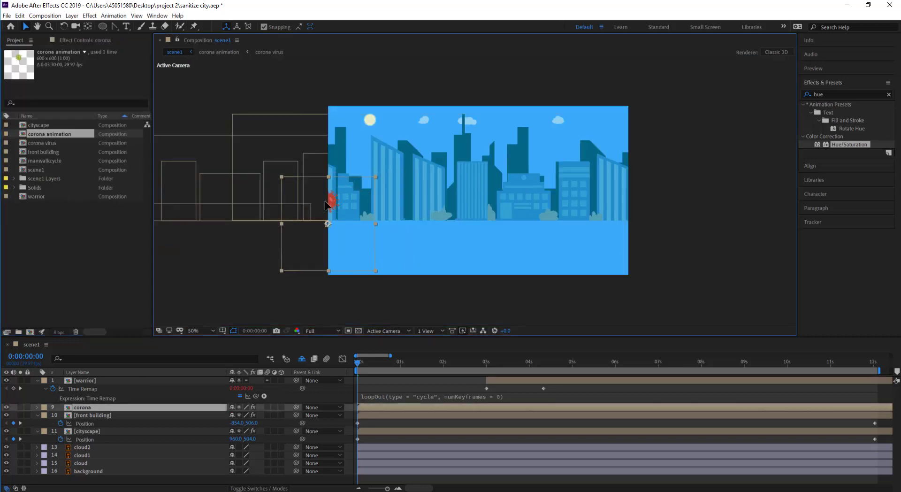
pyautogui.click(487, 364)
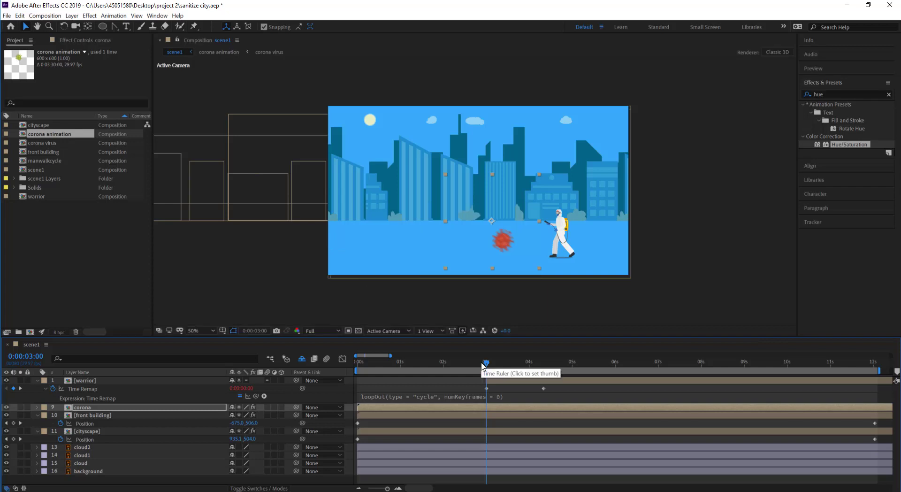
pyautogui.press('p')
pyautogui.press('Home')
pyautogui.press('space')
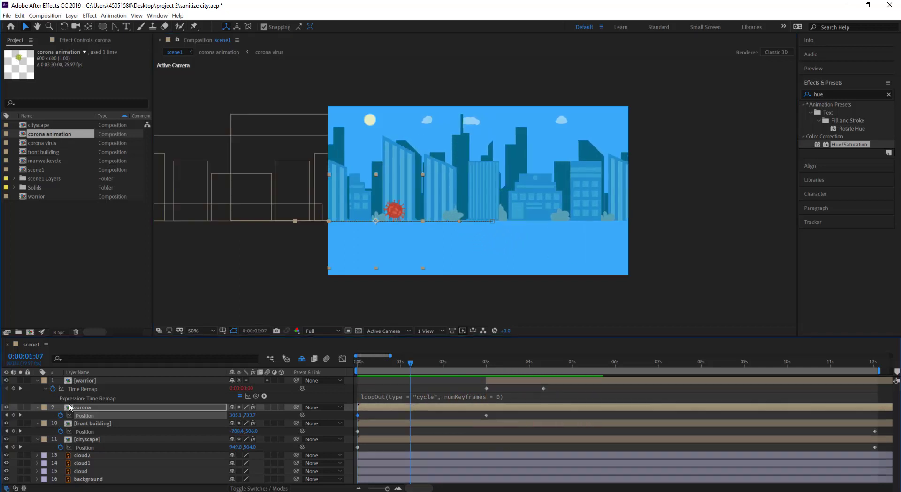
pyautogui.doubleClick(409, 407)
pyautogui.doubleClick(423, 432)
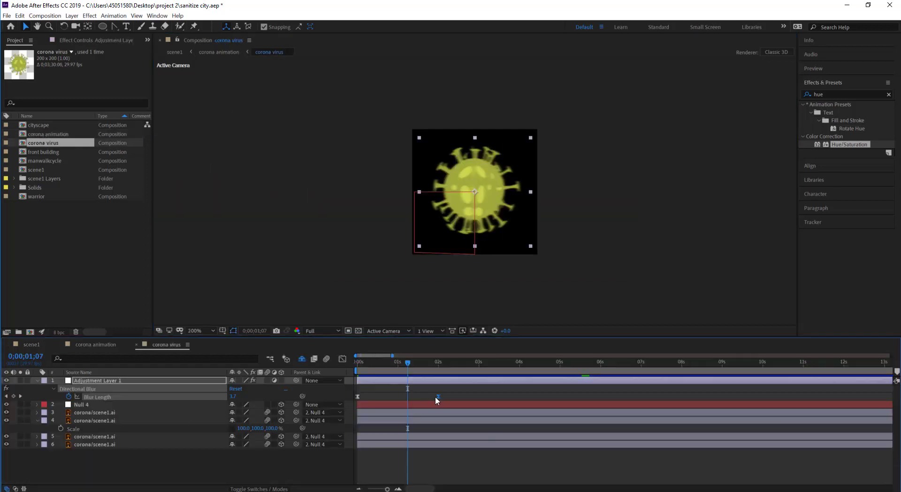
pyautogui.click(35, 345)
pyautogui.press('space')
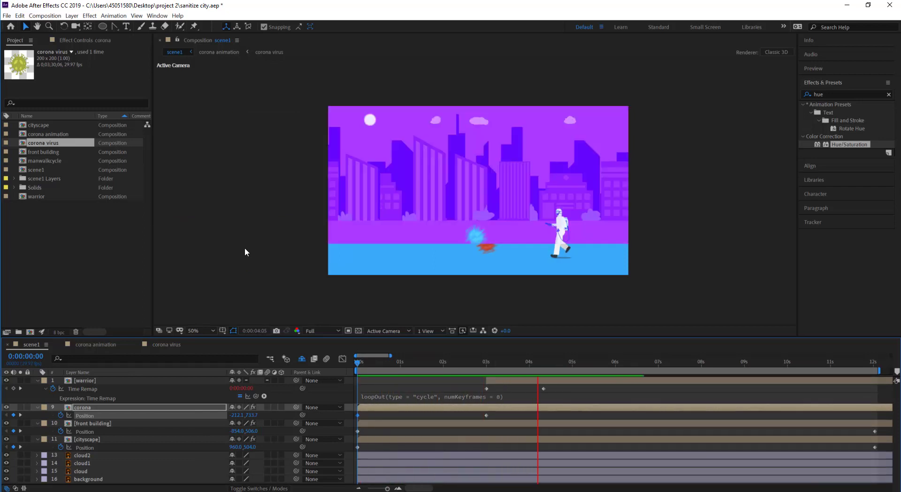
pyautogui.press('space')
# Select the cloud2, cloud1 and cloud layers and pre-compose them as 'cloud'.
pyautogui.click(37, 423)
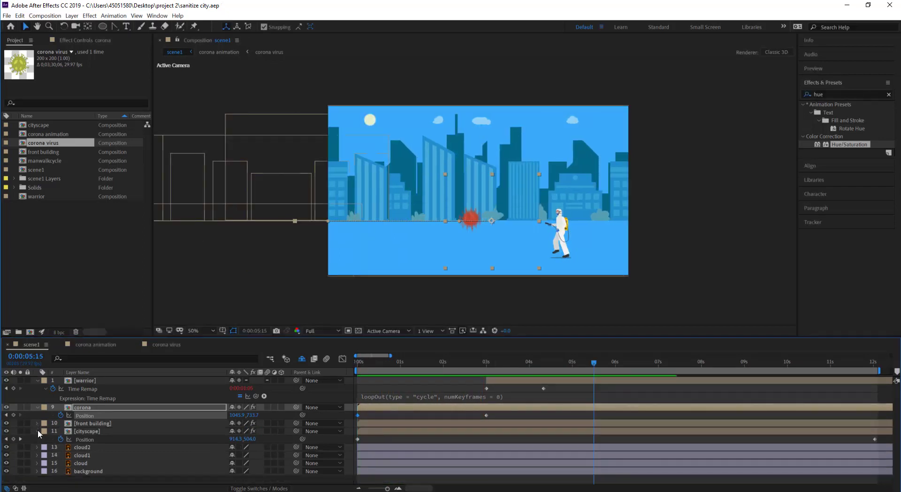
pyautogui.click(37, 431)
pyautogui.click(81, 455)
pyautogui.keyDown('shift'); pyautogui.click(99, 440); pyautogui.keyUp('shift')
pyautogui.hotkey('ctrl', 'shift', 'c')
pyautogui.write('cloud')
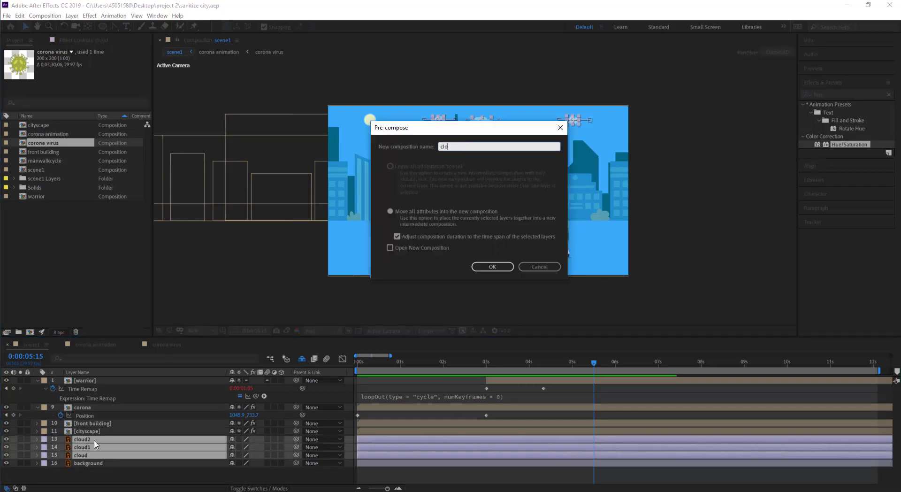
pyautogui.press('Return')
# Preview scene1 from the start, then the corona animation comp, and return to scene1.
pyautogui.press('Home')
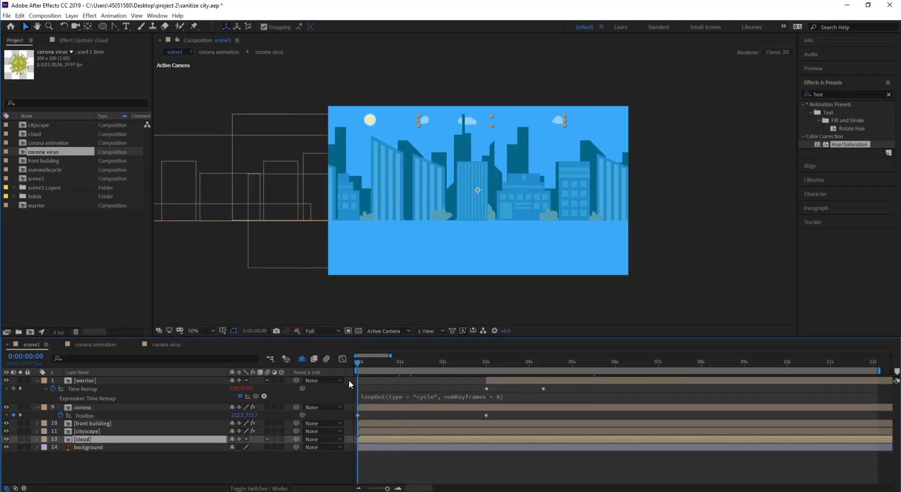
pyautogui.press('space')
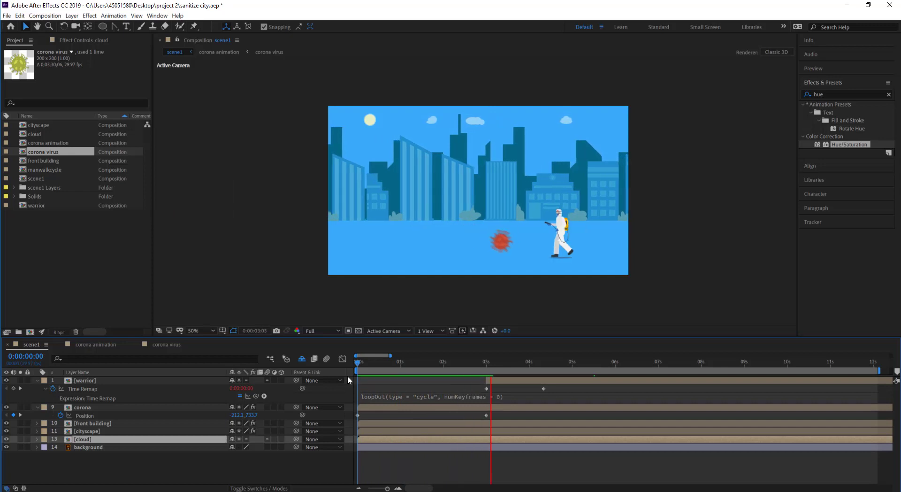
pyautogui.press('space')
pyautogui.doubleClick(71, 408)
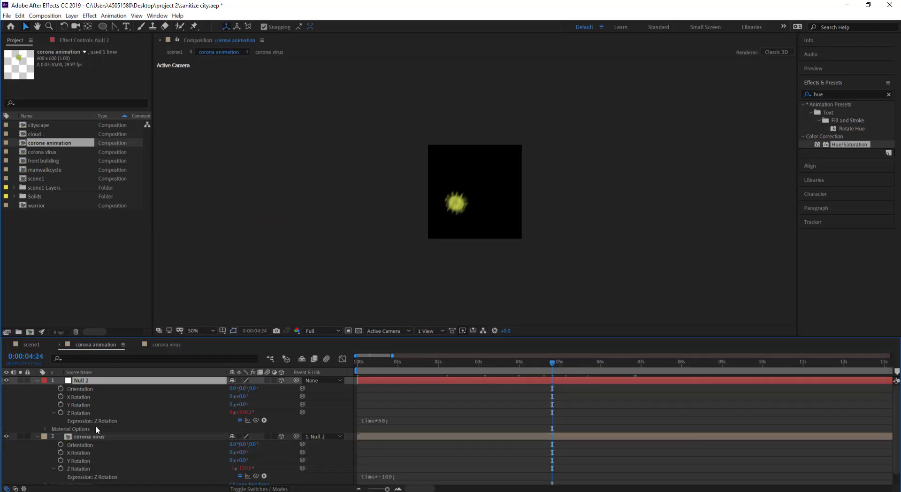
pyautogui.press('Home')
pyautogui.press('space')
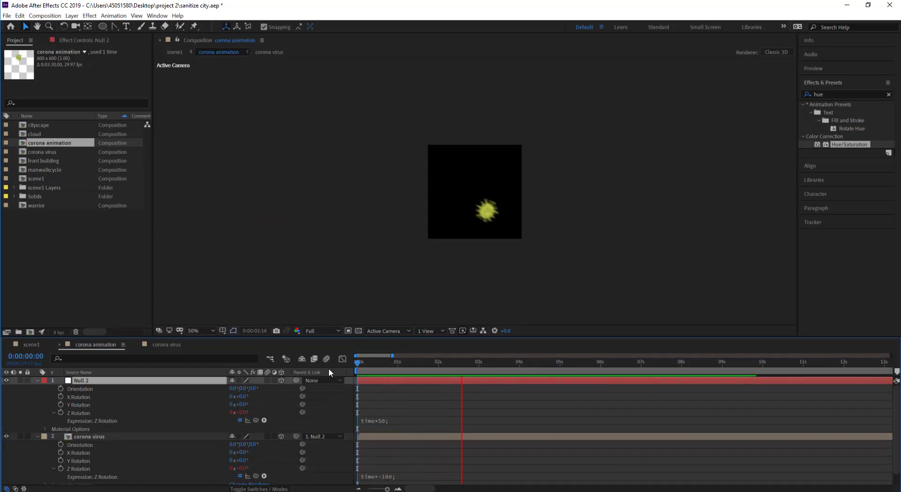
pyautogui.hotkey('shift', 'Escape')
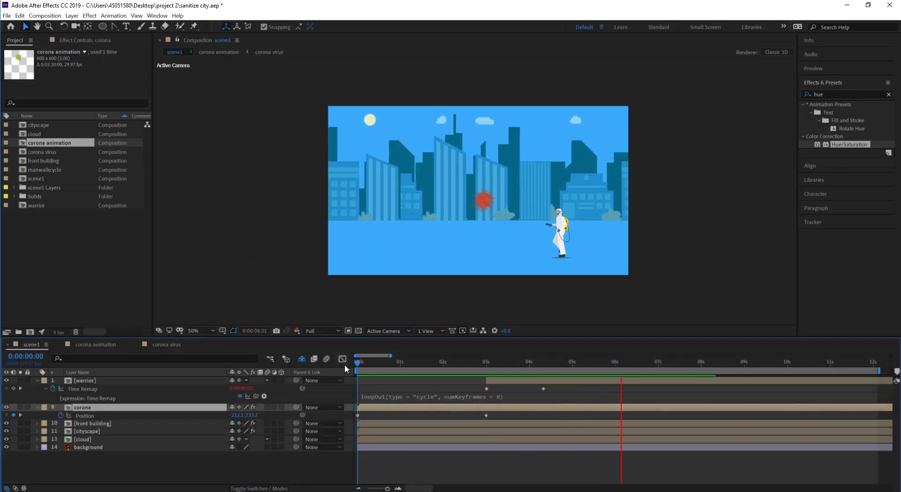
pyautogui.press('space')
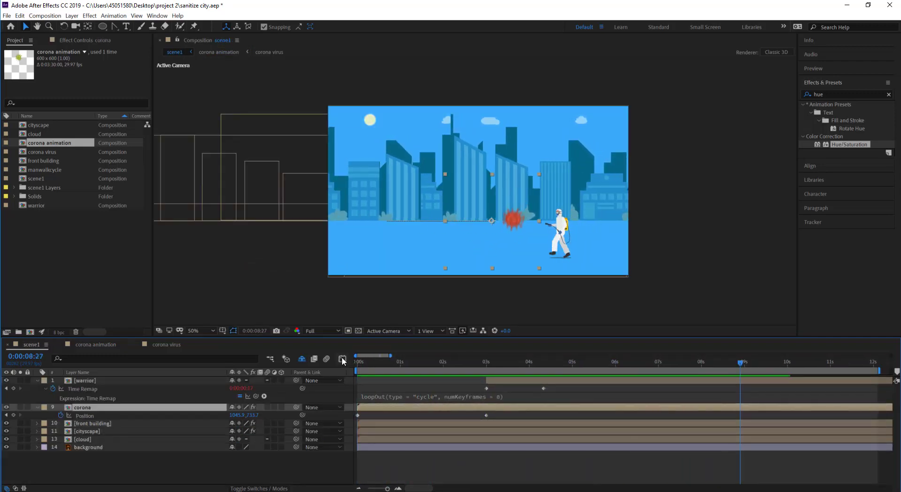
# Duplicate the virus into corona 2 and corona 3 with later start times, scaling corona 3 to 60%.
pyautogui.hotkey('ctrl', 'd')
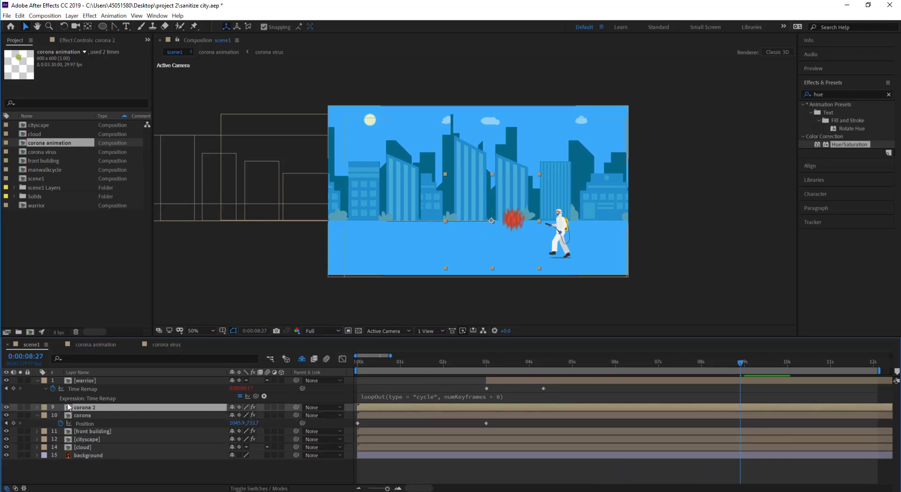
pyautogui.moveTo(373, 407); pyautogui.dragTo(400, 413)
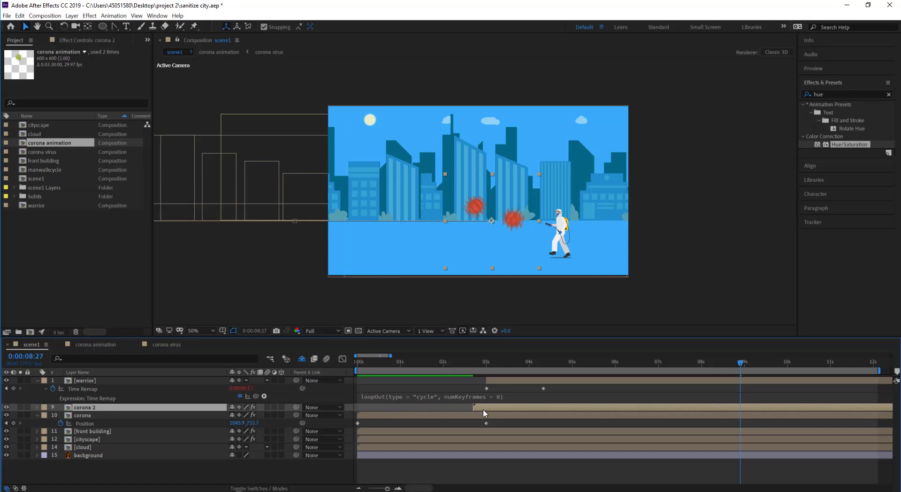
pyautogui.hotkey('ctrl', 'd')
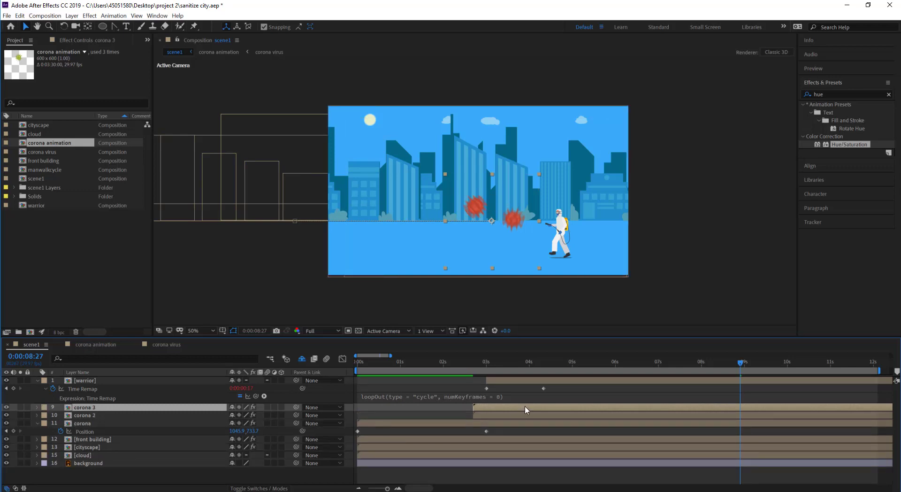
pyautogui.moveTo(527, 410); pyautogui.dragTo(613, 411)
pyautogui.press('s')
pyautogui.click(258, 415)
pyautogui.write('60')
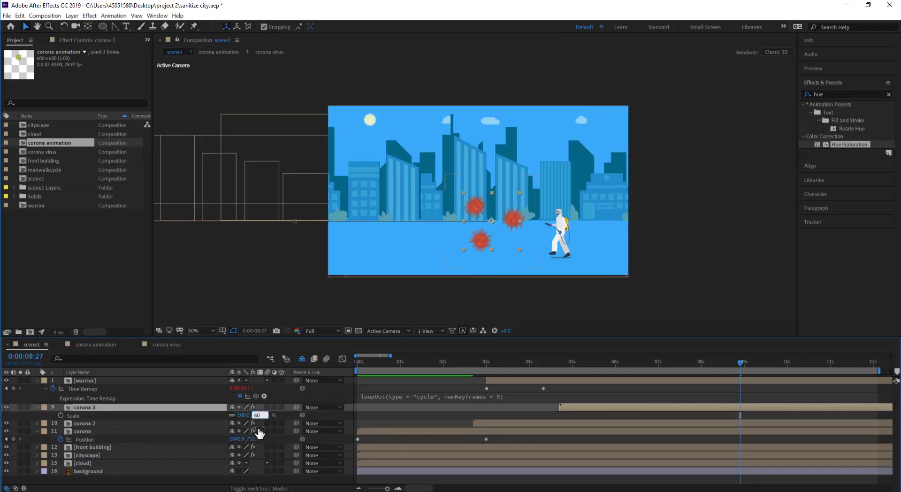
pyautogui.press('Return')
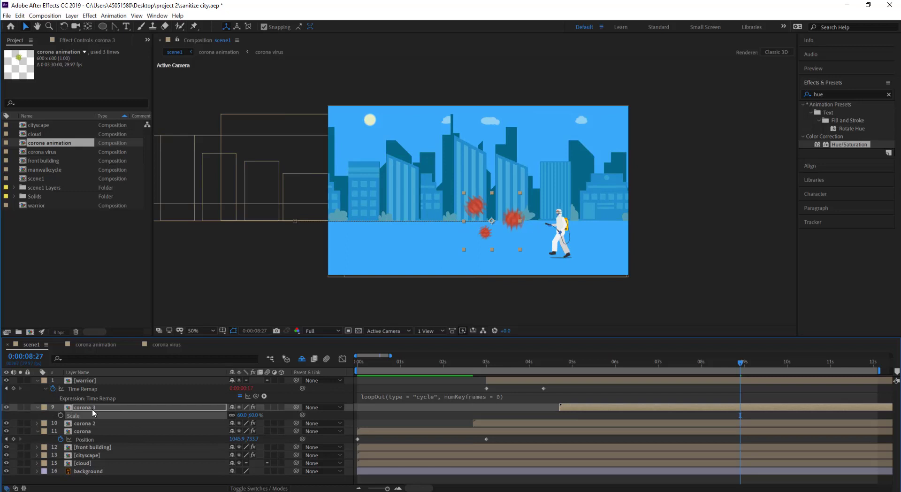
# Duplicate the virus into corona 4, add a Null 5 null object, and parent corona 4 to it.
pyautogui.hotkey('ctrl', 'd')
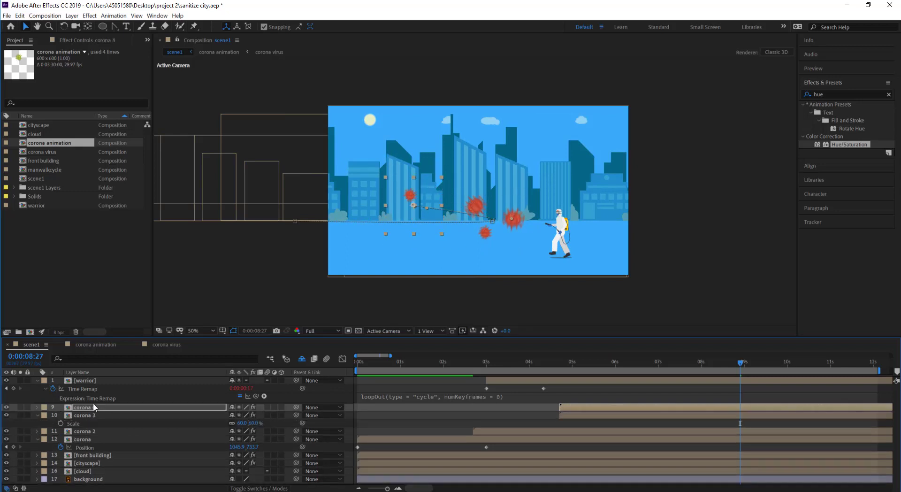
pyautogui.press('Return')
pyautogui.rightClick(213, 276)
pyautogui.moveTo(233, 282)
pyautogui.click(354, 332)
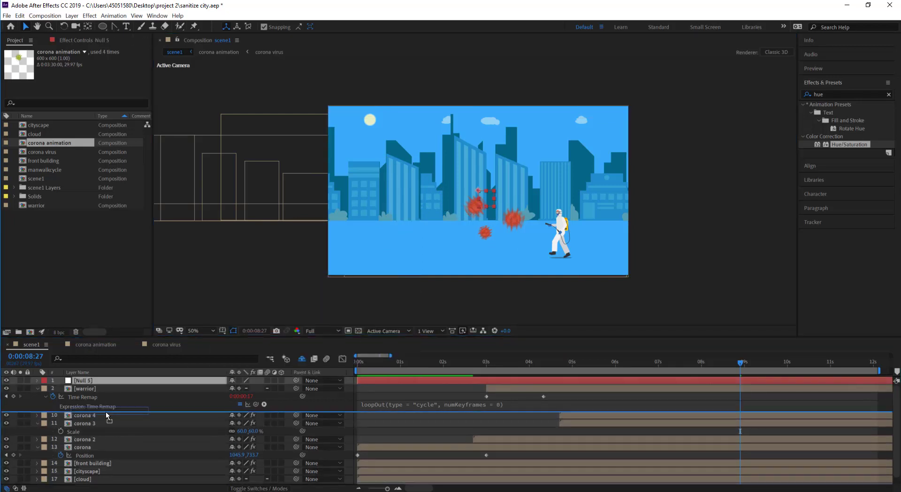
pyautogui.moveTo(297, 415); pyautogui.dragTo(124, 408)
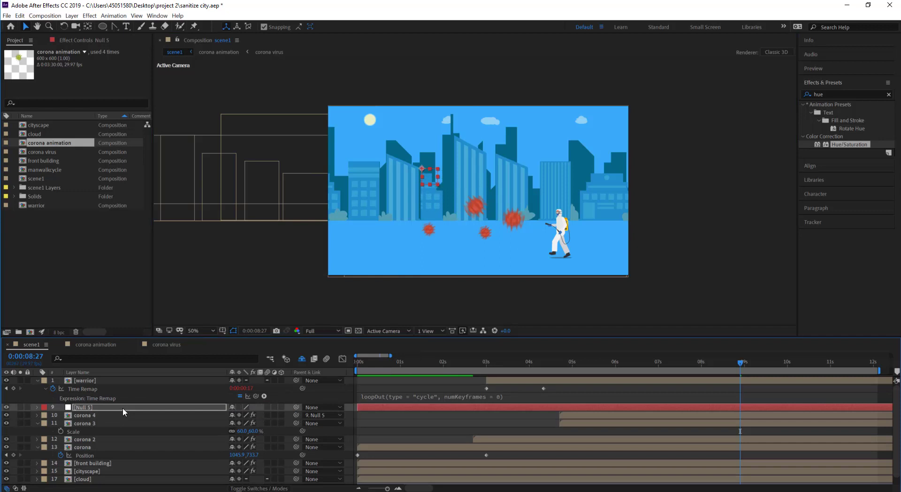
# Duplicate corona 2 into corona 5, parent it to Null 5, and nudge Null 5 downward.
pyautogui.click(96, 439)
pyautogui.hotkey('ctrl', 'd')
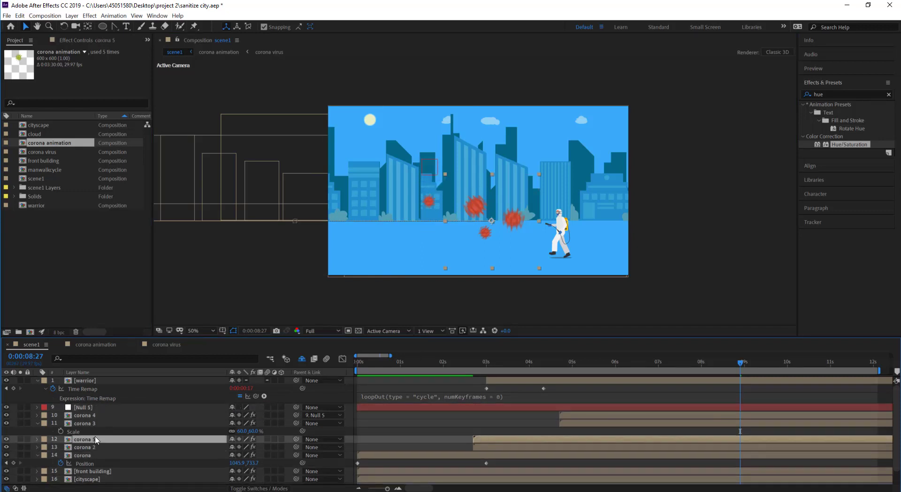
pyautogui.moveTo(98, 440); pyautogui.dragTo(107, 414)
pyautogui.click(324, 415)
pyautogui.click(319, 385)
pyautogui.click(129, 407)
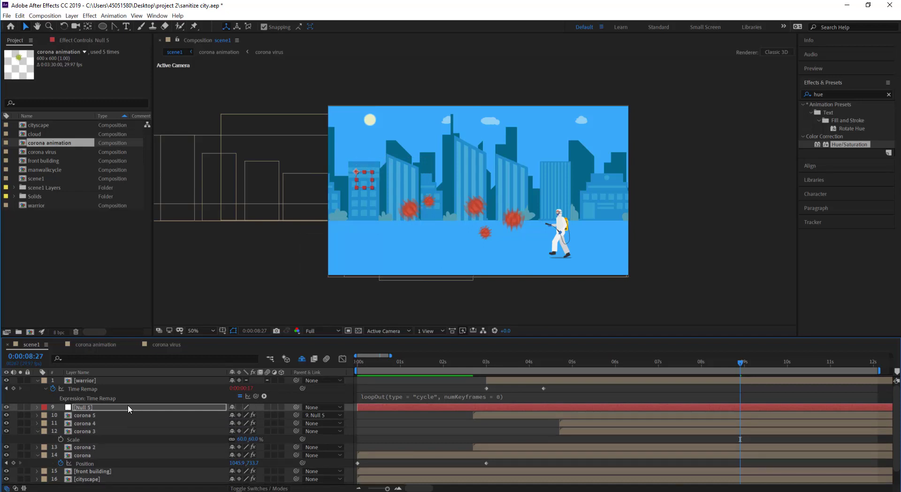
pyautogui.hotkey('shift', 'Down')
pyautogui.hotkey('shift', 'Down')
pyautogui.hotkey('shift', 'Down')
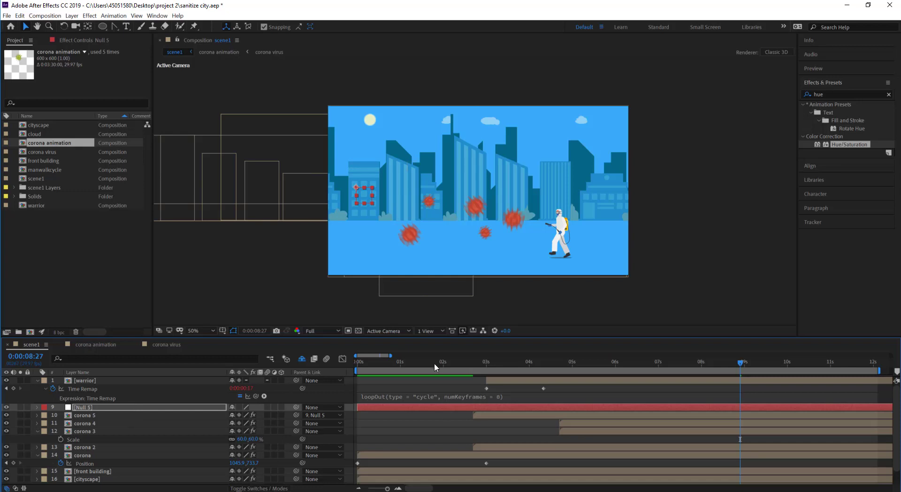
# Make the duplicated corona layers start at time 0 and preview the virus animation.
pyautogui.click(434, 363)
pyautogui.click(82, 447)
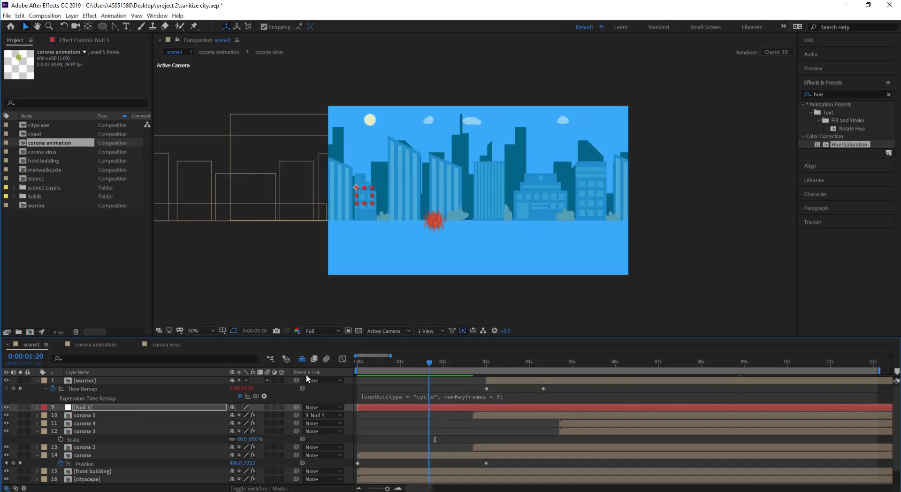
pyautogui.press('Home')
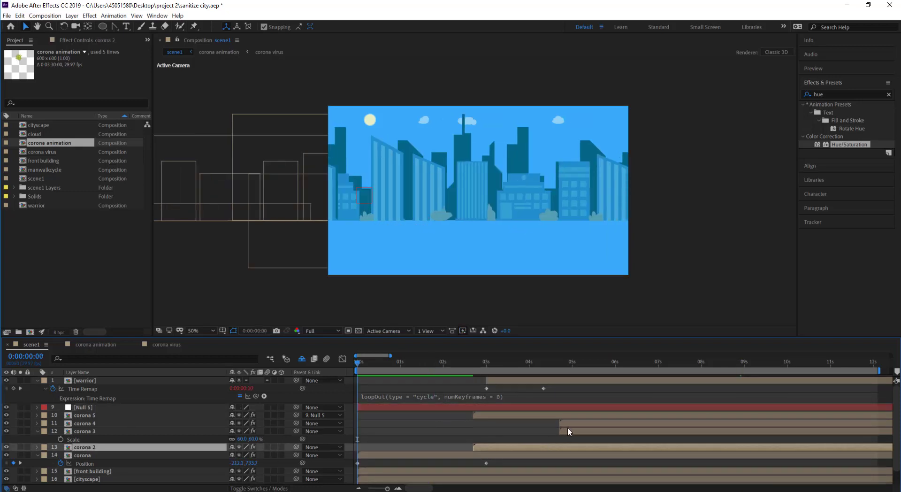
pyautogui.keyDown('shift'); pyautogui.click(82, 415); pyautogui.keyUp('shift')
pyautogui.press('[')
pyautogui.click(371, 307)
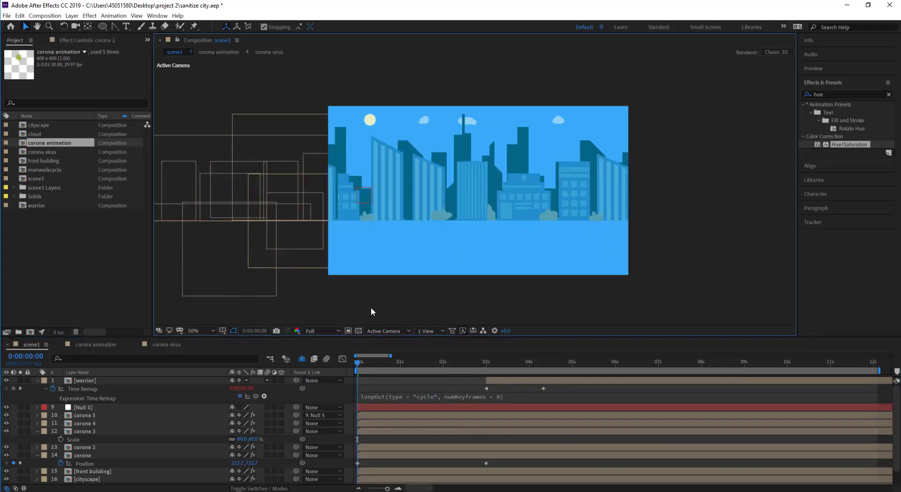
pyautogui.press('space')
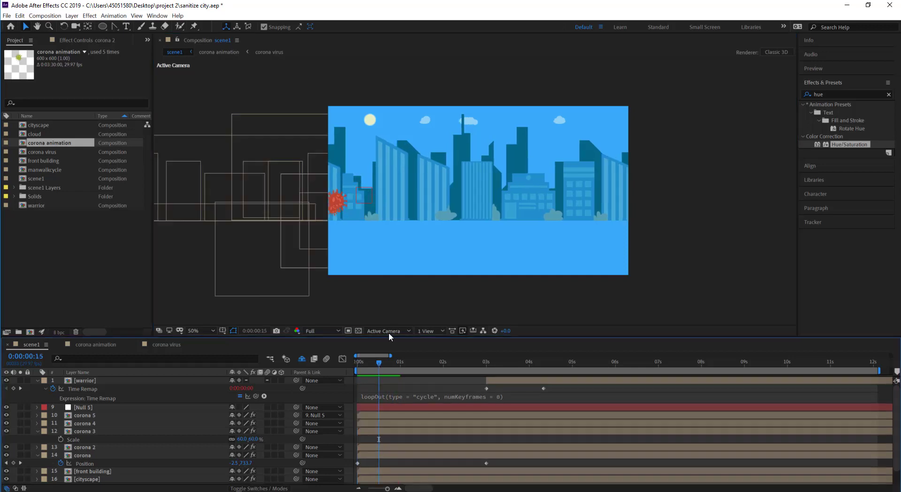
# Parent corona 2 to Null 5 and preview the moving viruses from the start.
pyautogui.moveTo(296, 447); pyautogui.dragTo(81, 409)
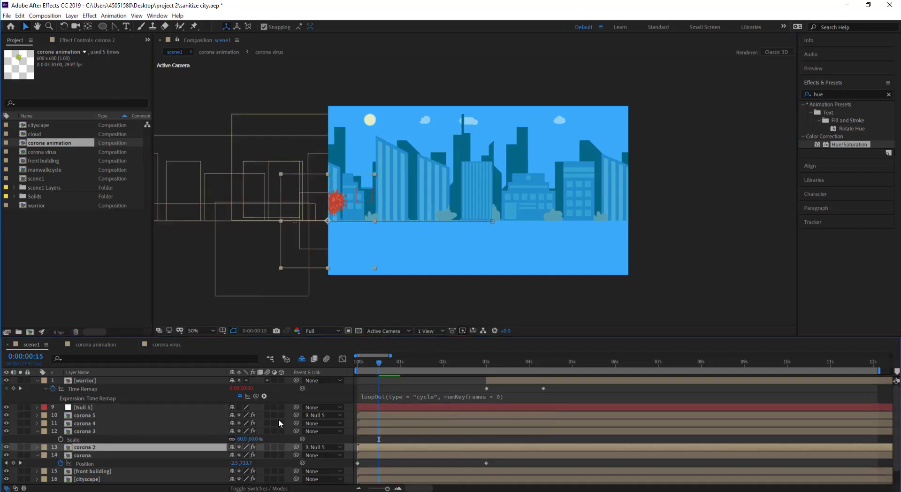
pyautogui.press('Return')
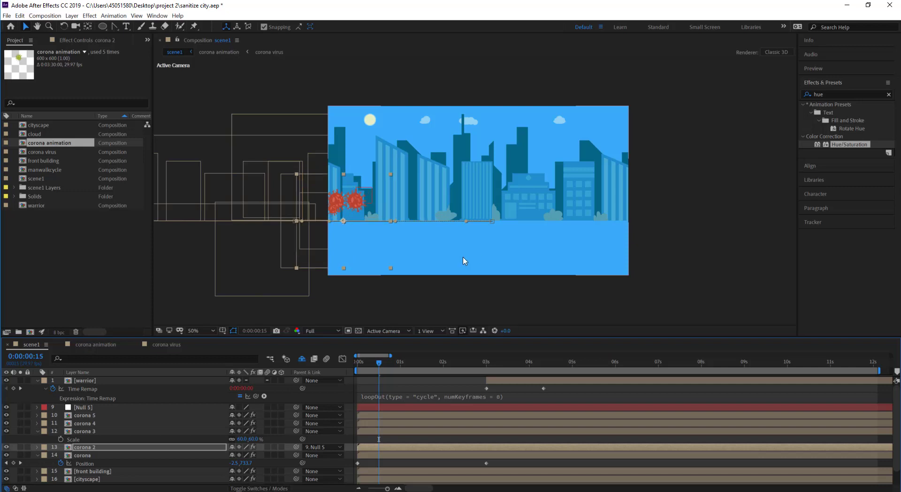
pyautogui.click(324, 447)
pyautogui.click(80, 407)
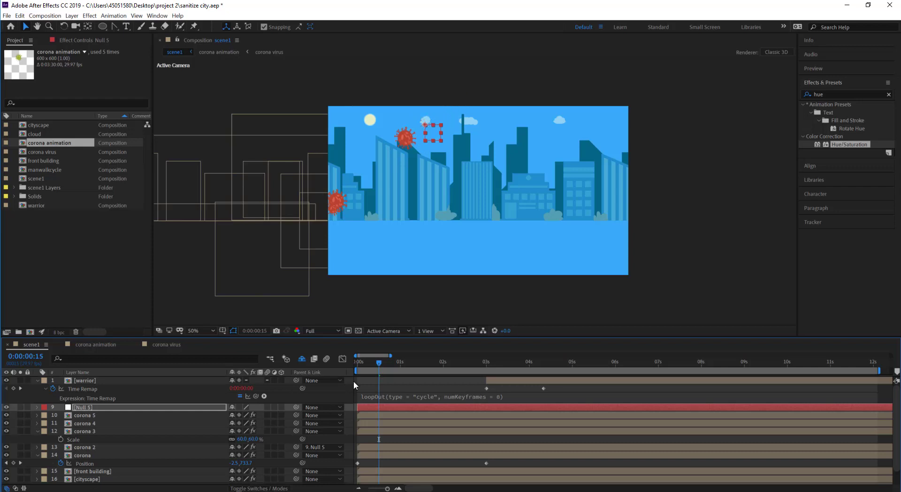
pyautogui.press('Home')
pyautogui.press('space')
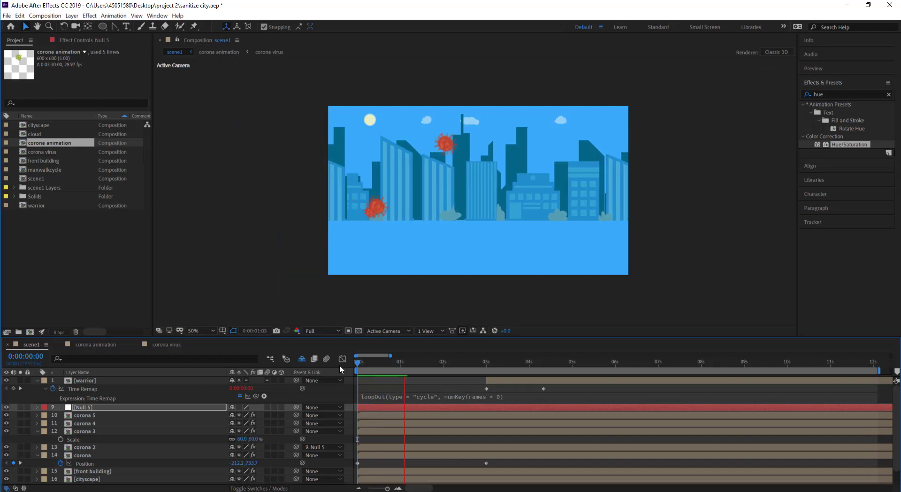
pyautogui.press('space')
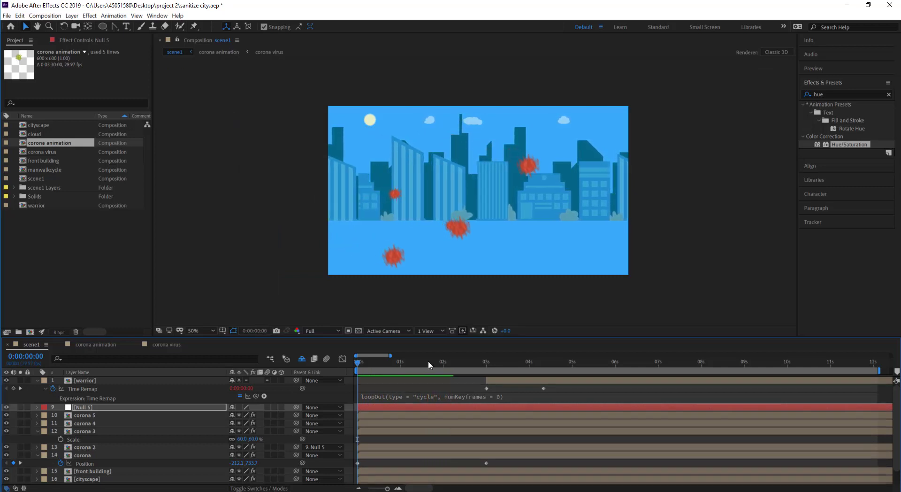
# At 1:20, select corona 3 and parent it to Null 5.
pyautogui.click(429, 364)
pyautogui.click(422, 455)
pyautogui.click(423, 447)
pyautogui.click(423, 431)
pyautogui.click(421, 455)
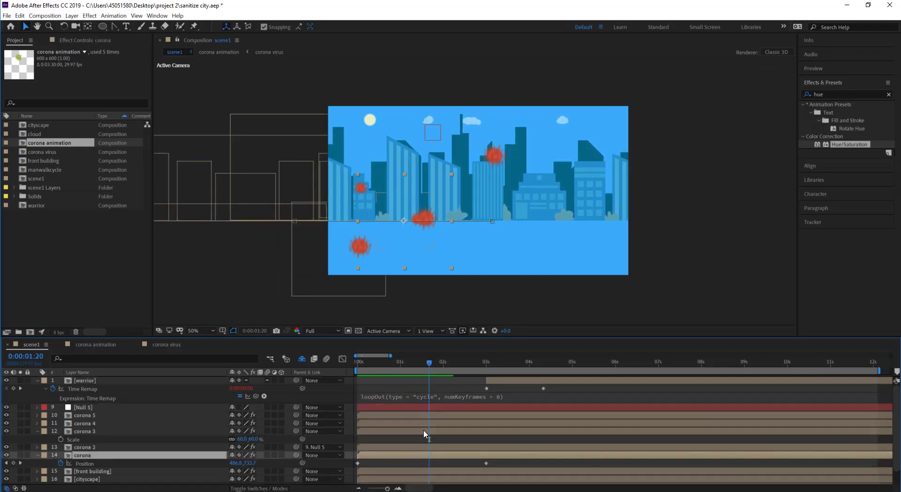
pyautogui.click(424, 431)
pyautogui.moveTo(296, 431); pyautogui.dragTo(85, 407)
pyautogui.click(319, 447)
pyautogui.click(319, 249)
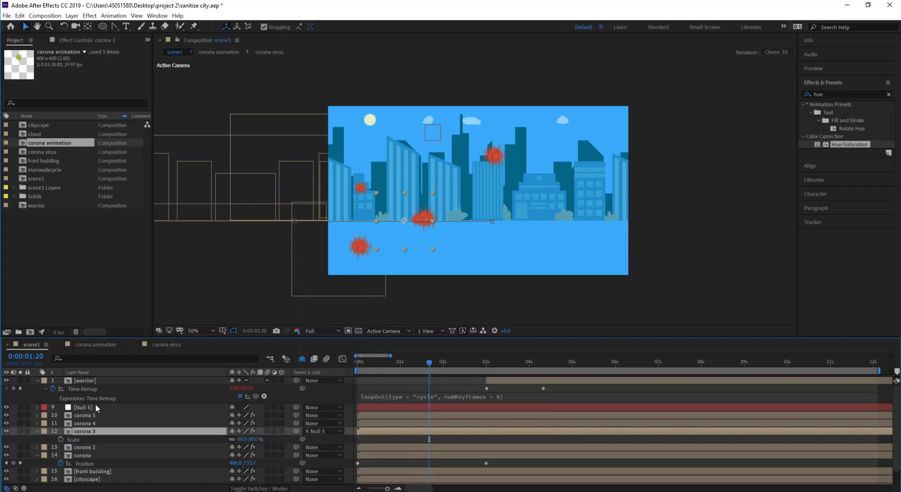
# Set corona 3's parent back to None, detaching it from Null 5.
pyautogui.click(95, 404)
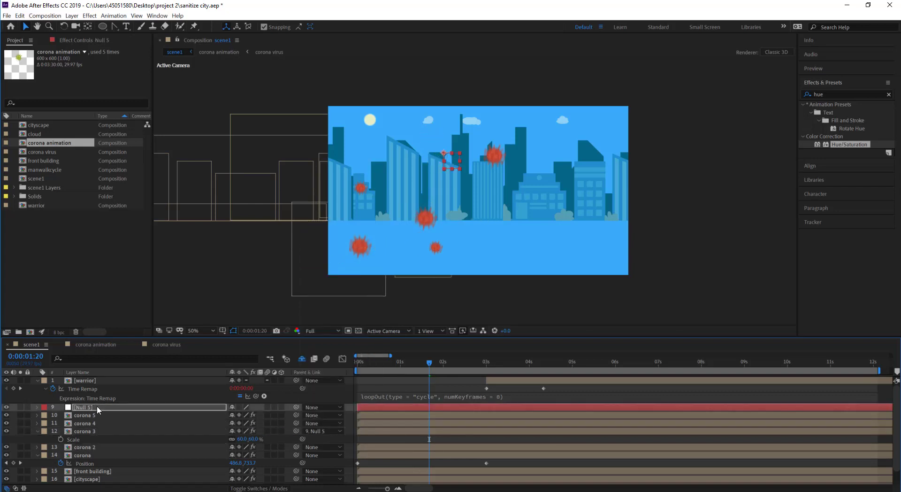
pyautogui.click(324, 431)
pyautogui.click(310, 179)
pyautogui.click(381, 364)
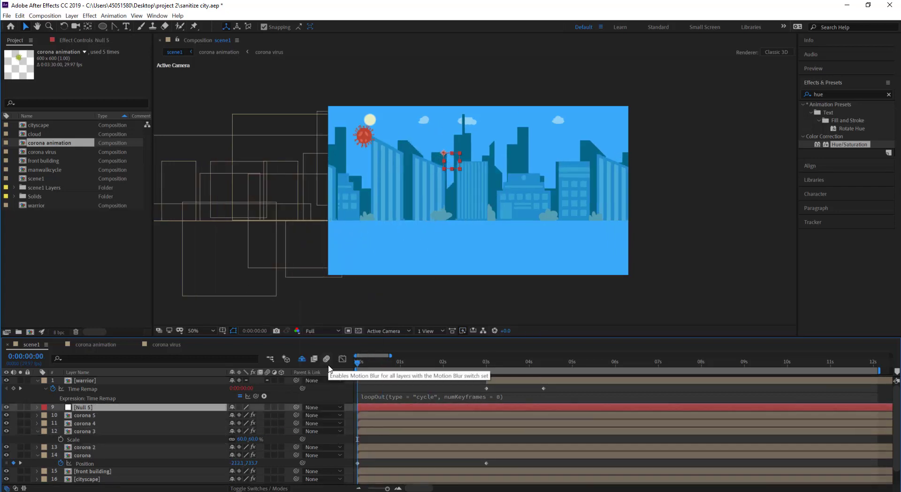
# Preview the animation, then at 2:23 flip corona 2 to -100% scale.
pyautogui.press('space')
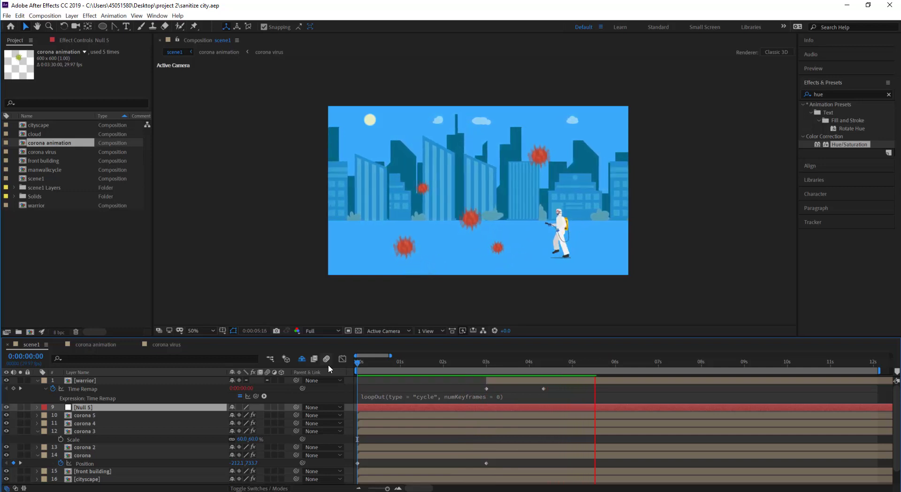
pyautogui.click(475, 362)
pyautogui.click(582, 306)
pyautogui.click(85, 448)
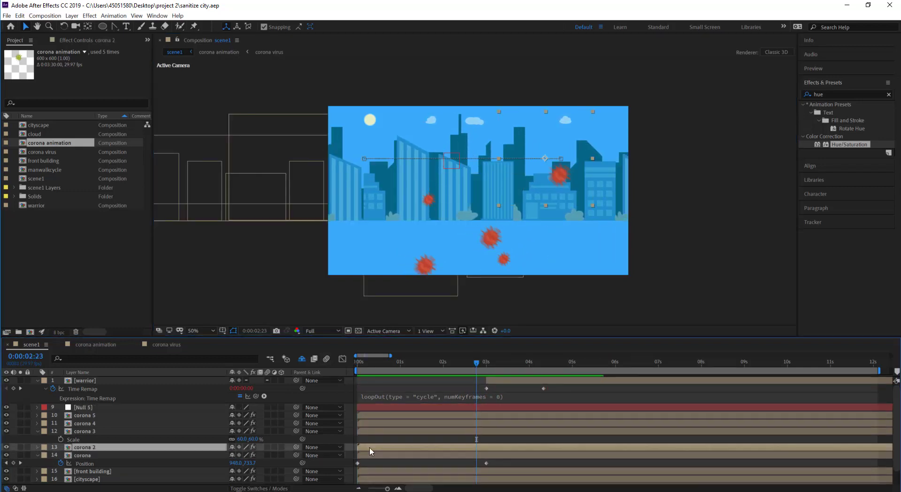
pyautogui.press('r')
pyautogui.click(242, 456)
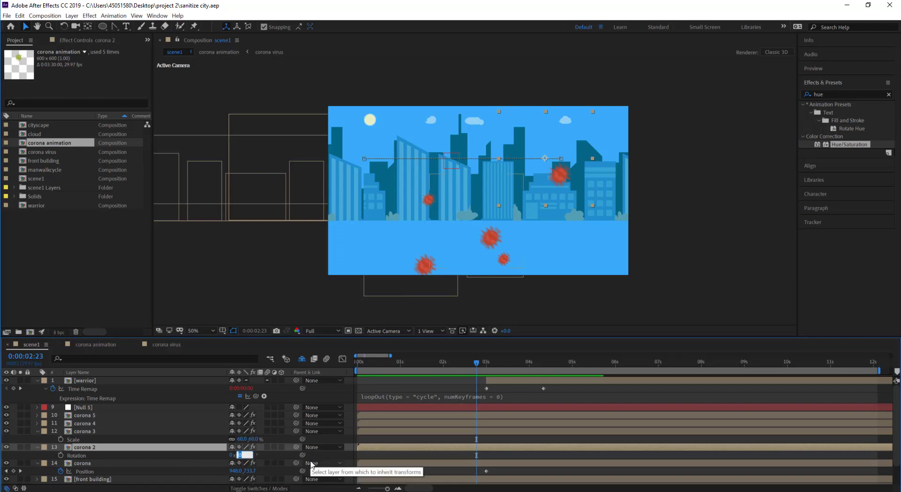
pyautogui.click(94, 449)
pyautogui.write('-100')
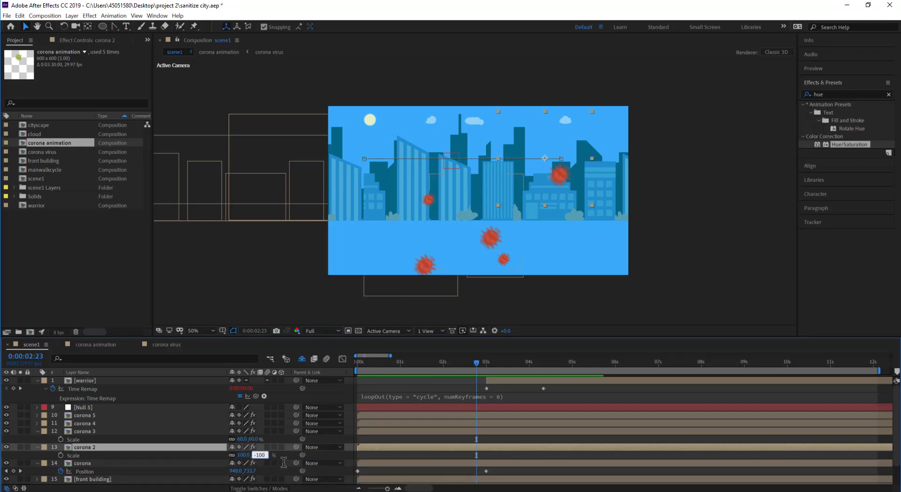
# Set corona 3's scale to -60% and reveal the Scale of corona 4 and corona 5.
pyautogui.click(122, 432)
pyautogui.write('-60')
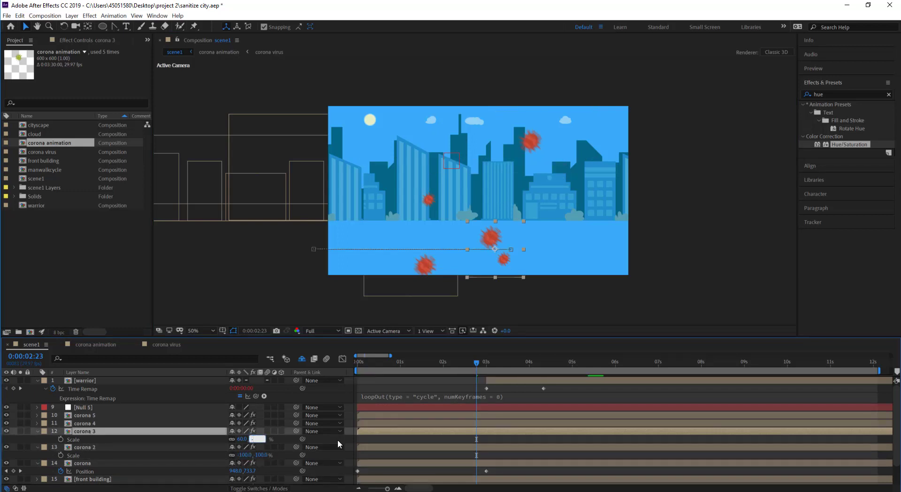
pyautogui.press('Return')
pyautogui.click(80, 424)
pyautogui.press('s')
pyautogui.click(92, 416)
pyautogui.press('s')
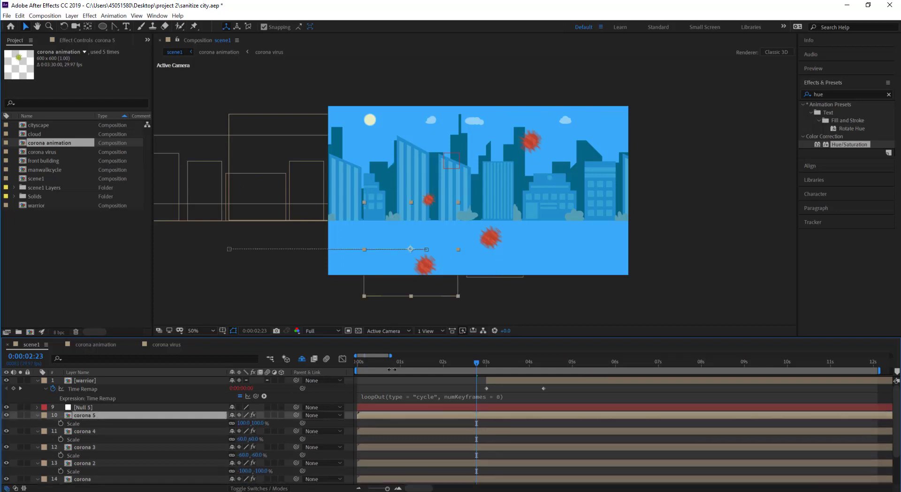
pyautogui.press('Home')
pyautogui.scroll(-2, 424, 433)
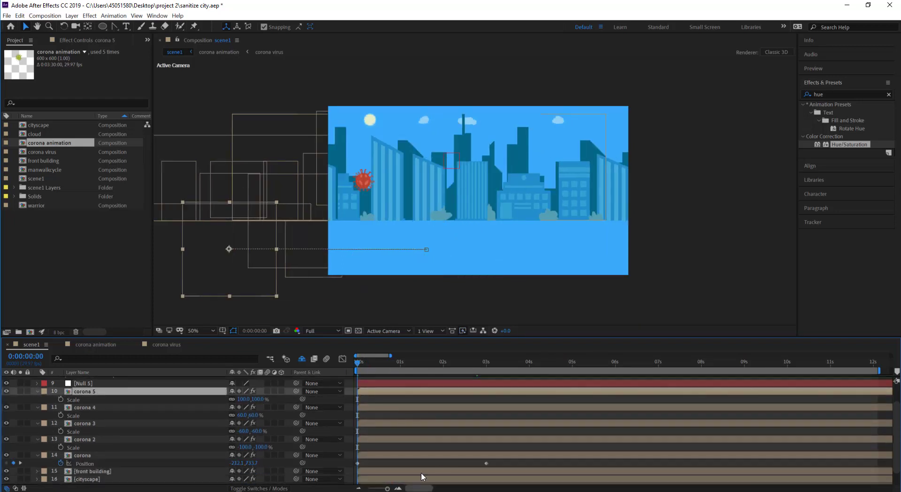
pyautogui.scroll(-1, 421, 408)
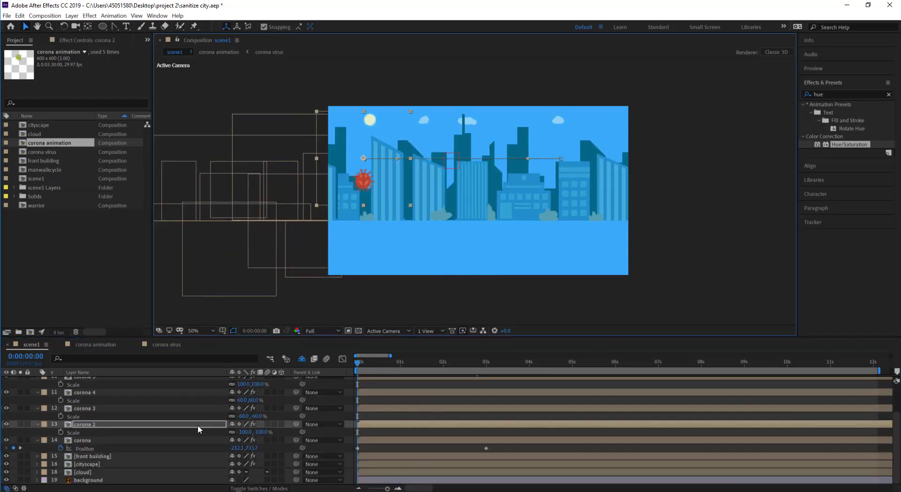
# Delete the Null 5 layer from scene1.
pyautogui.click(198, 424)
pyautogui.scroll(1, 294, 453)
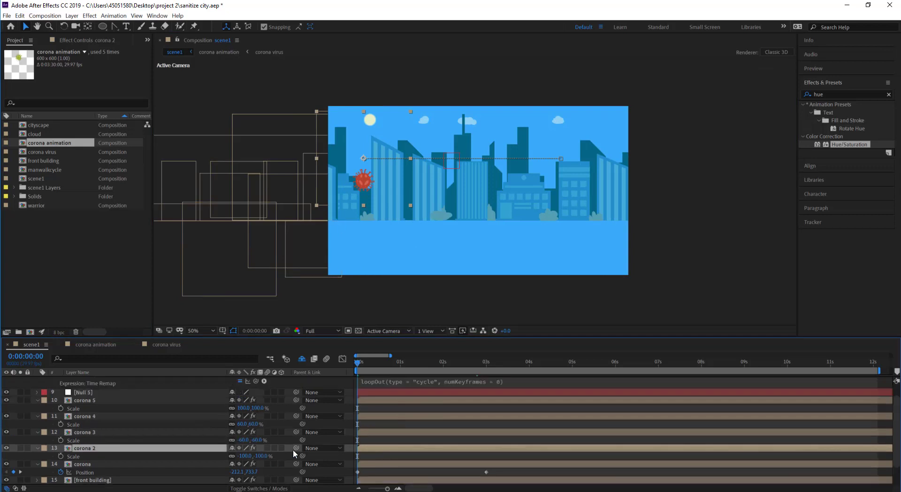
pyautogui.click(97, 392)
pyautogui.press('Return')
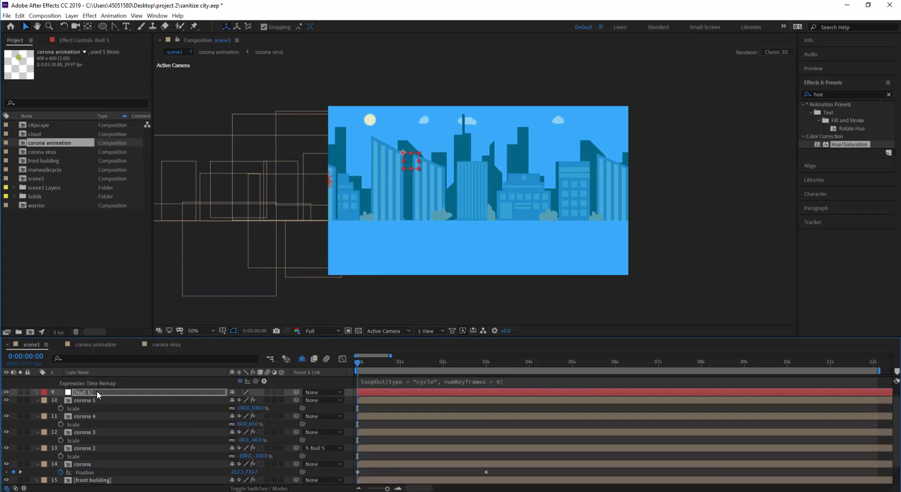
pyautogui.press('Return')
pyautogui.press('Delete')
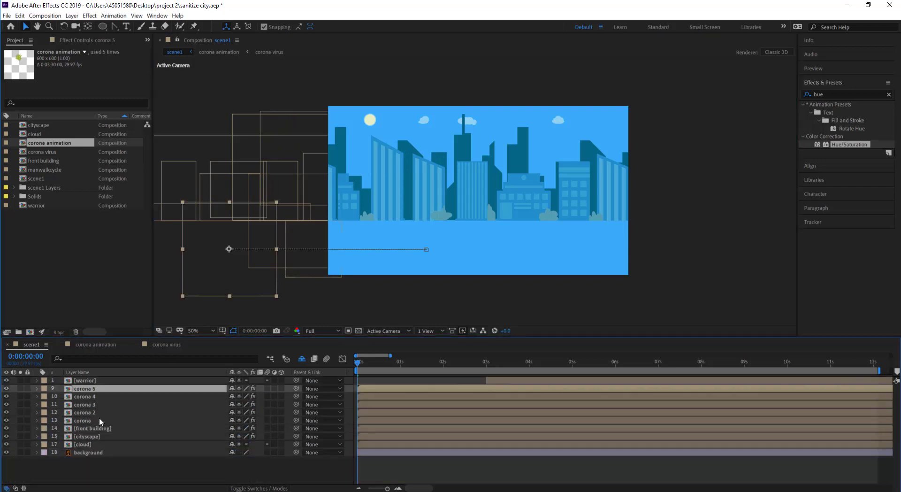
# Pre-compose all the corona layers into 'cornoa viruses' and open the new precomp.
pyautogui.keyDown('shift'); pyautogui.click(96, 421); pyautogui.keyUp('shift')
pyautogui.hotkey('ctrl', 'shift', 'c')
pyautogui.write('cornoa viruses')
pyautogui.press('Return')
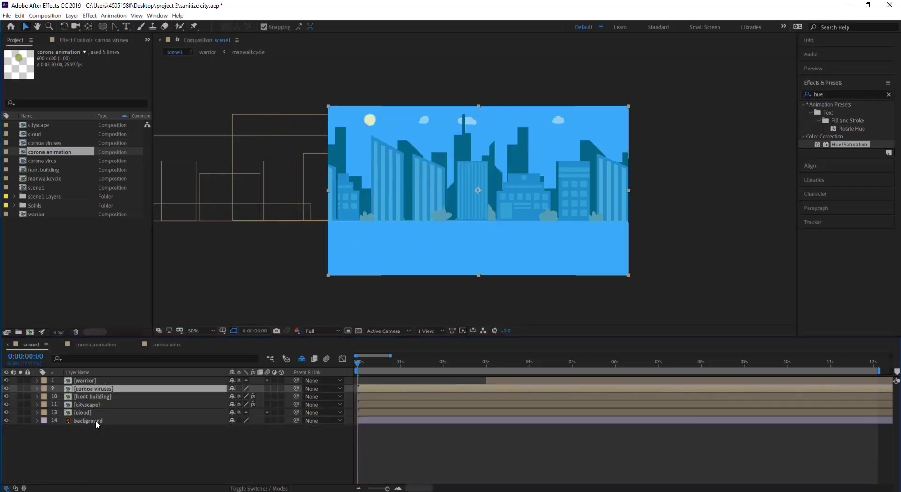
pyautogui.doubleClick(70, 390)
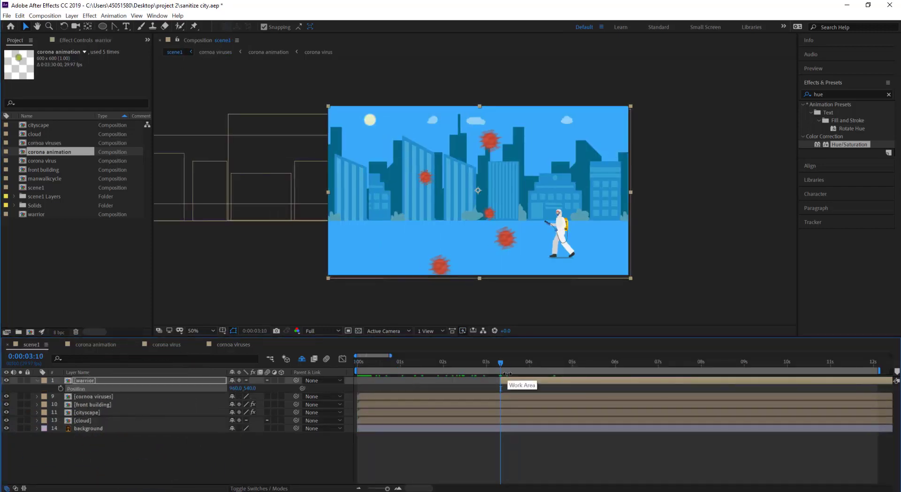
# Shift the warrior right off-frame and move his end Position keyframe to about 4.8 s.
pyautogui.hotkey('shift', 'Right')
pyautogui.hotkey('shift', 'Right')
pyautogui.hotkey('shift', 'Right')
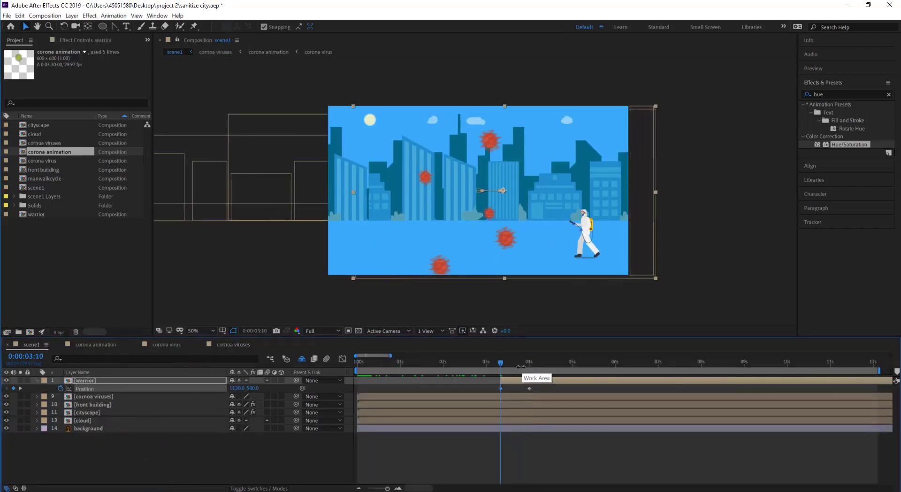
pyautogui.hotkey('shift', 'Right')
pyautogui.hotkey('shift', 'Right')
pyautogui.hotkey('shift', 'Right')
pyautogui.click(522, 366)
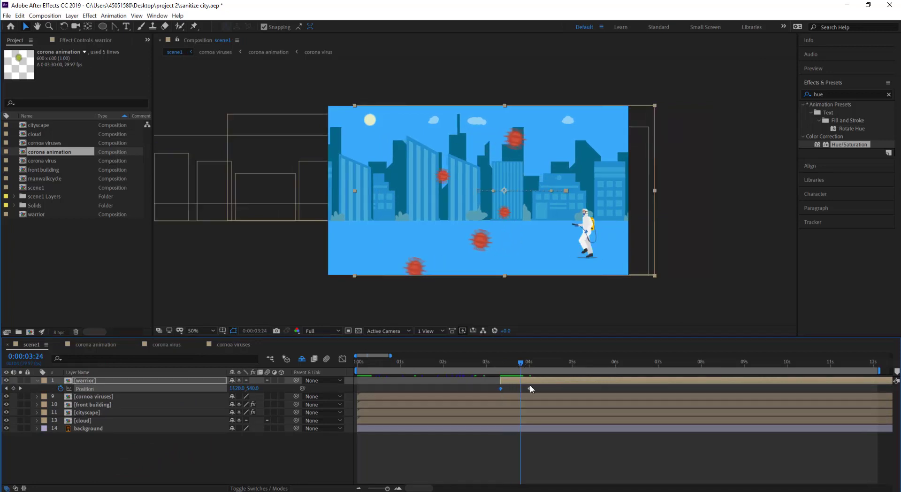
pyautogui.moveTo(530, 388); pyautogui.dragTo(571, 391)
pyautogui.click(497, 364)
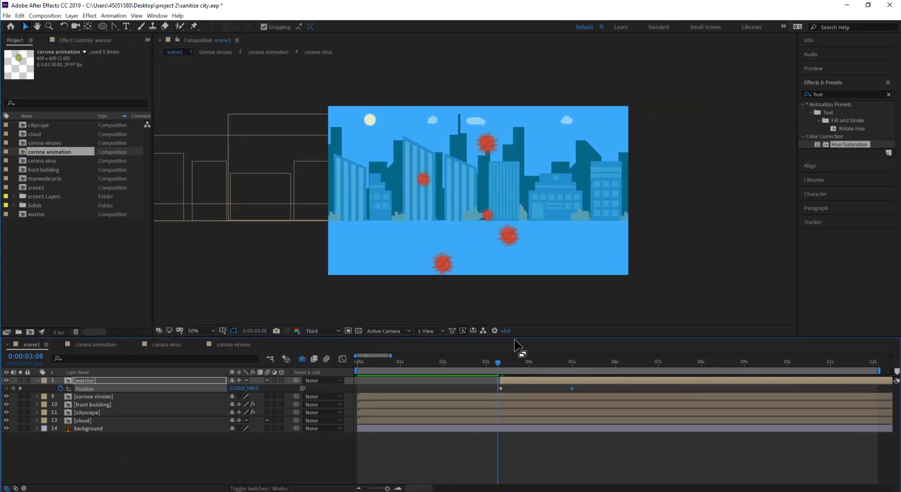
# Preview the warrior's walk from around 3:10, zooming the timeline in around the playhead.
pyautogui.scroll(2, 499, 315)
pyautogui.press('space')
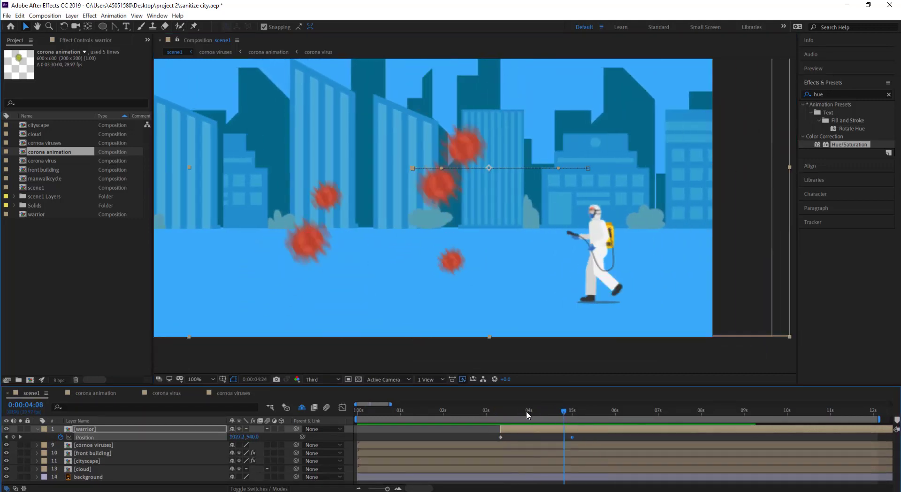
pyautogui.click(501, 412)
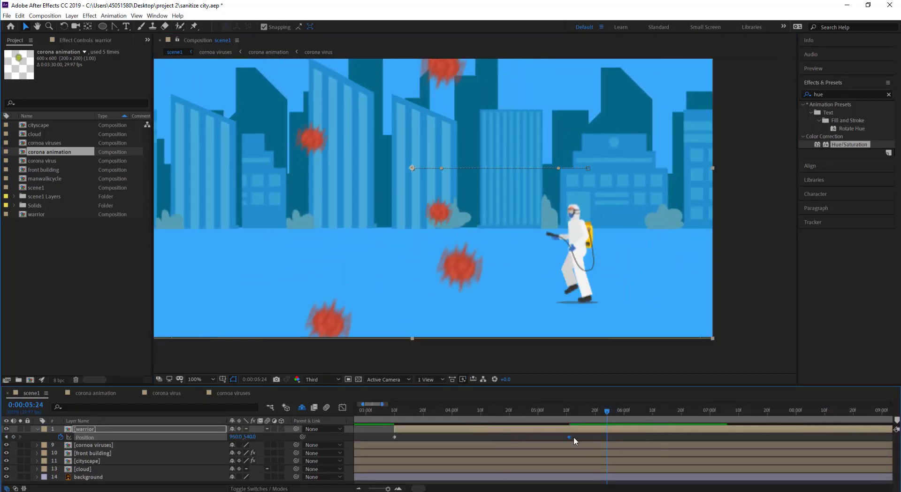
pyautogui.press('=')
pyautogui.click(395, 411)
pyautogui.press('space')
pyautogui.scroll(-2, 450, 259)
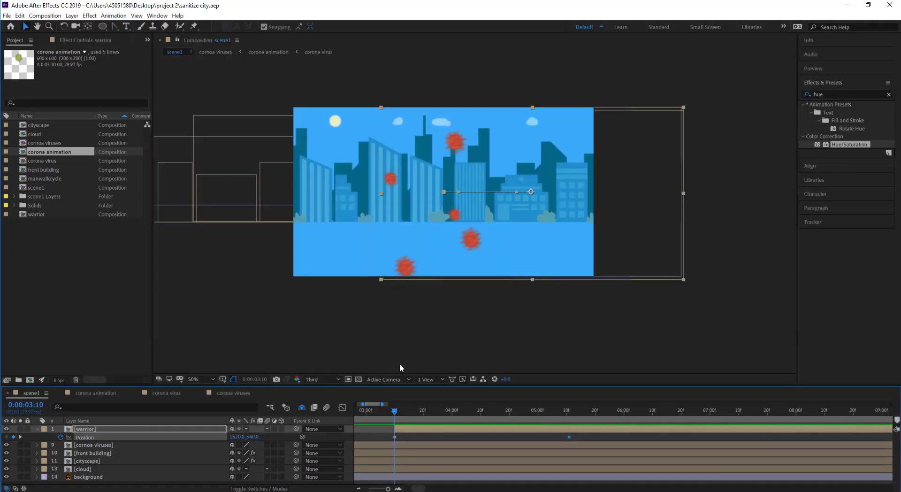
# In the cornoa viruses precomp, unparent corona 3 from Null 6 and move Null 6 toward the left edge.
pyautogui.doubleClick(421, 193)
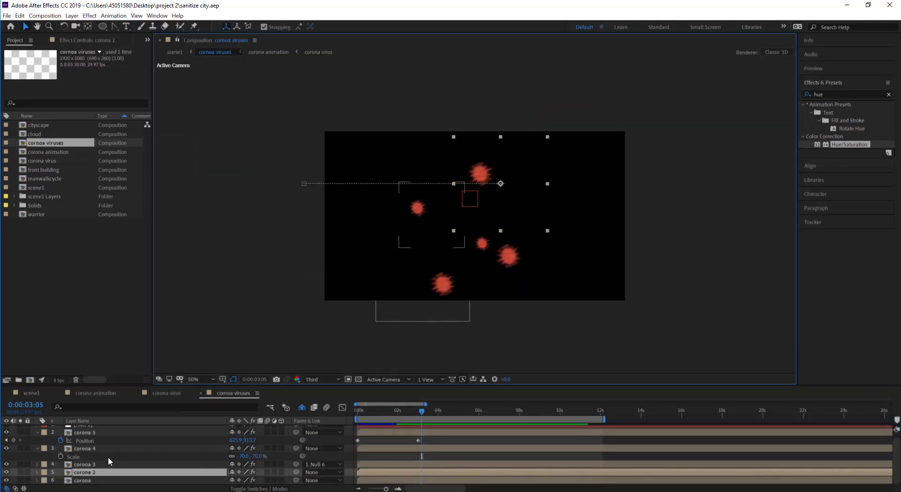
pyautogui.click(324, 469)
pyautogui.click(329, 395)
pyautogui.click(80, 429)
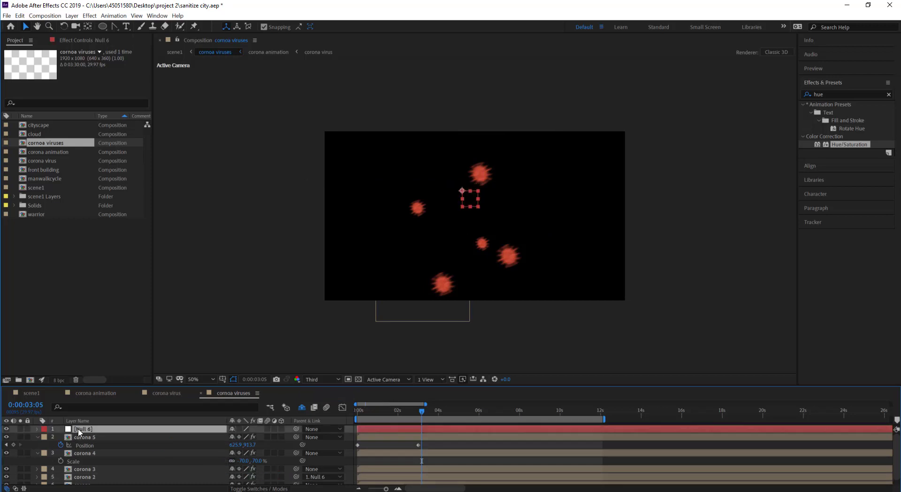
pyautogui.moveTo(463, 194); pyautogui.dragTo(348, 245)
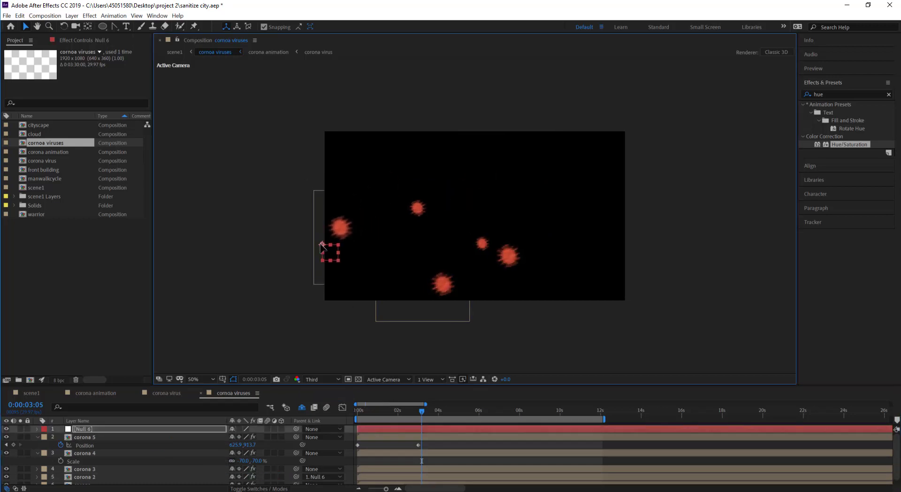
# Back in scene1, preview the whole scene and scrub around 6 seconds to check the warrior among the viruses.
pyautogui.click(35, 394)
pyautogui.click(360, 416)
pyautogui.press('space')
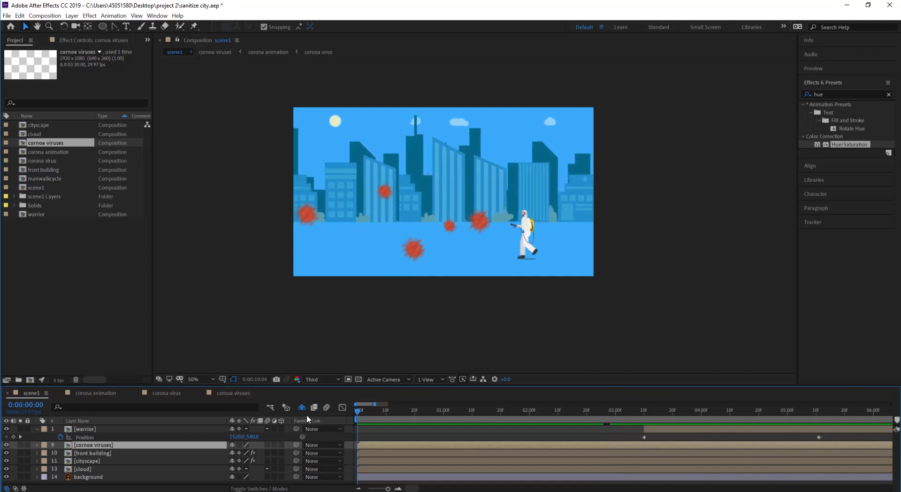
pyautogui.click(615, 415)
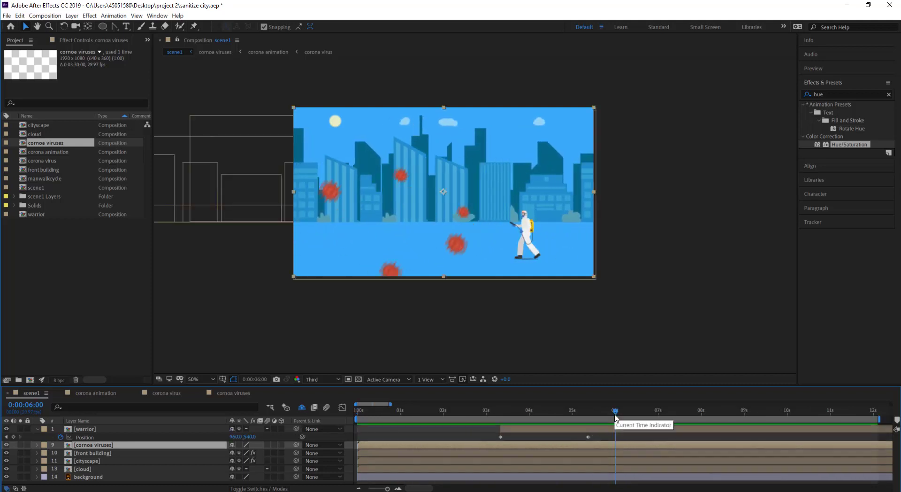
pyautogui.moveTo(593, 414); pyautogui.dragTo(503, 421)
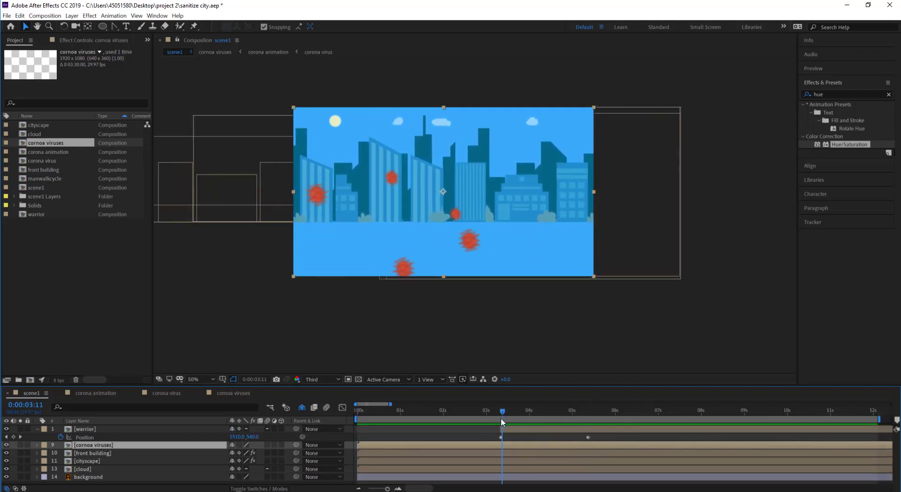
pyautogui.moveTo(502, 410); pyautogui.dragTo(577, 403)
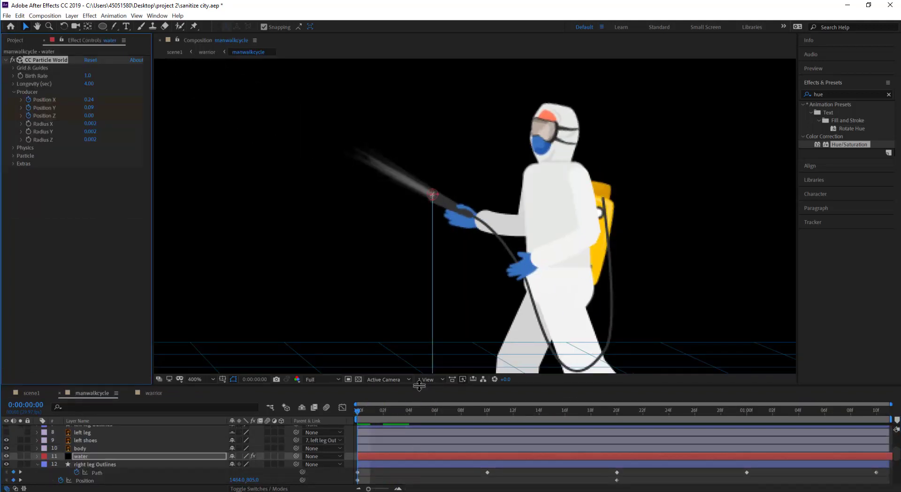
# Enlarge the timeline and show only the water layer's keyframed CC Particle World properties.
pyautogui.moveTo(419, 385); pyautogui.dragTo(420, 372)
pyautogui.scroll(-2, 515, 274)
pyautogui.press('u')
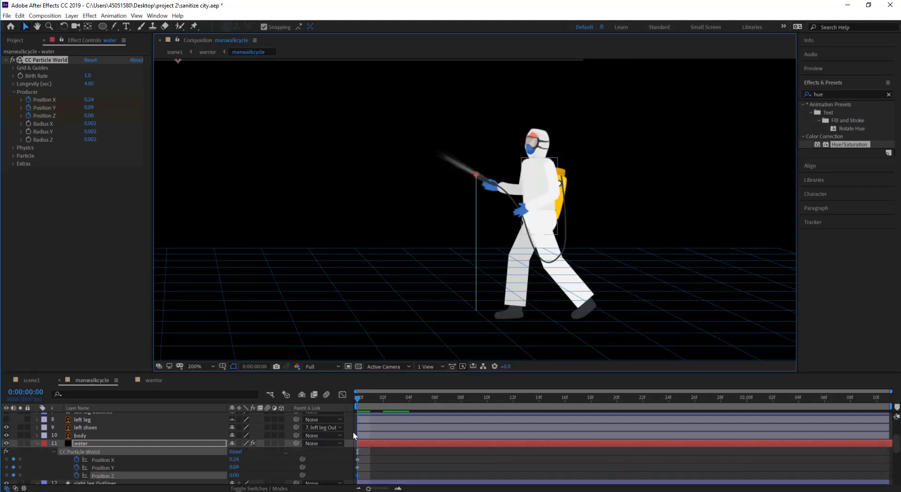
pyautogui.click(14, 147)
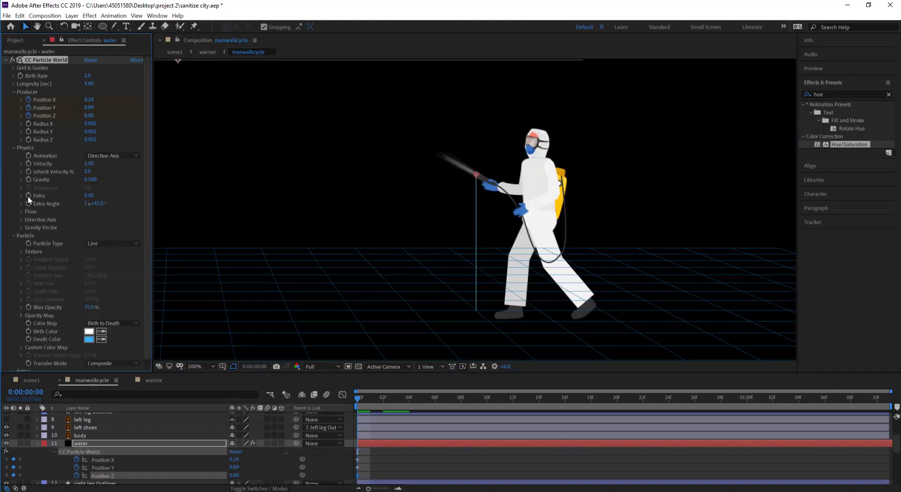
pyautogui.click(365, 443)
pyautogui.press('u')
pyautogui.moveTo(416, 373); pyautogui.dragTo(416, 337)
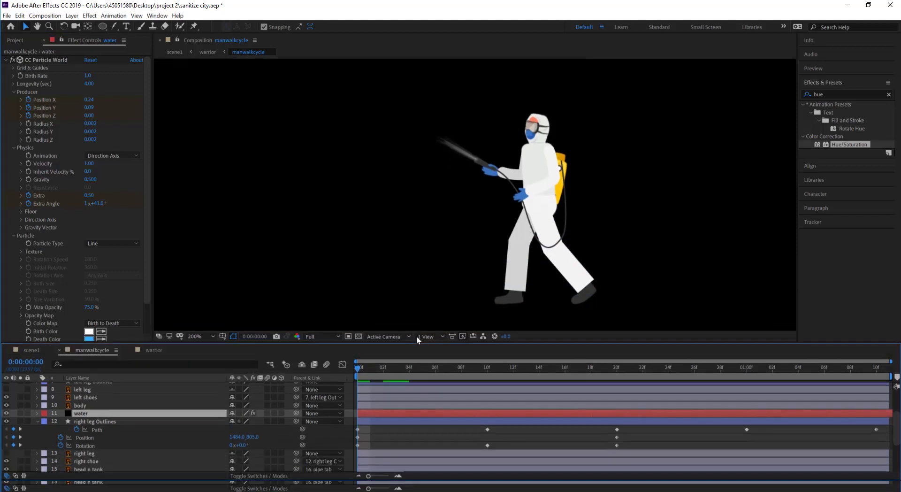
pyautogui.press('u')
pyautogui.moveTo(357, 366); pyautogui.dragTo(475, 369)
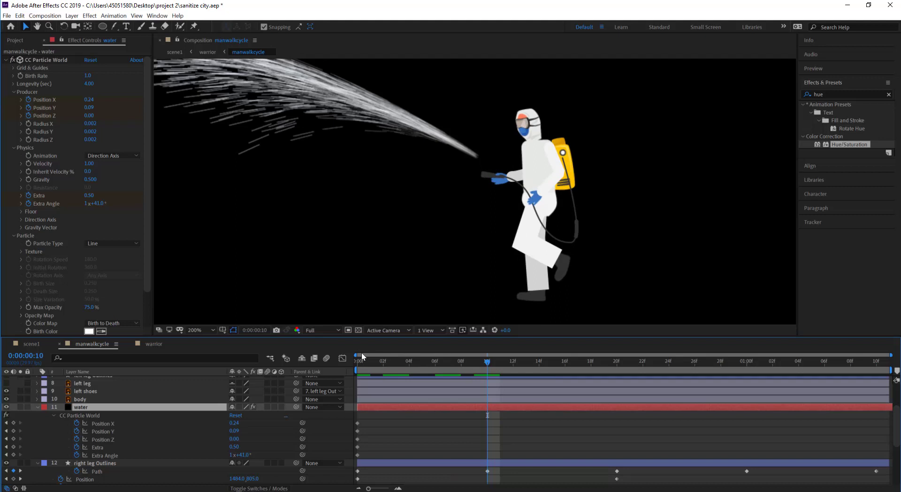
# At frame 10, move the spray emitter onto the nozzle, flatten the spray angle, and preview.
pyautogui.click(31, 61)
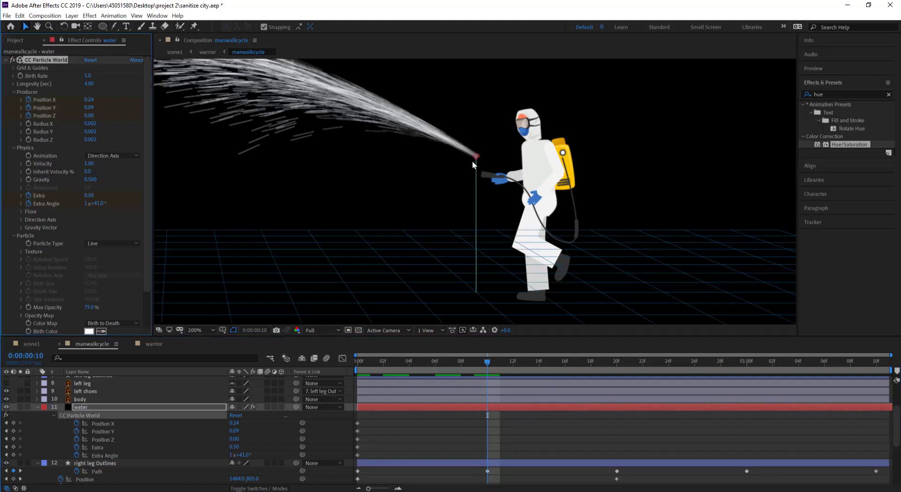
pyautogui.scroll(2, 472, 160)
pyautogui.moveTo(478, 121); pyautogui.dragTo(494, 173)
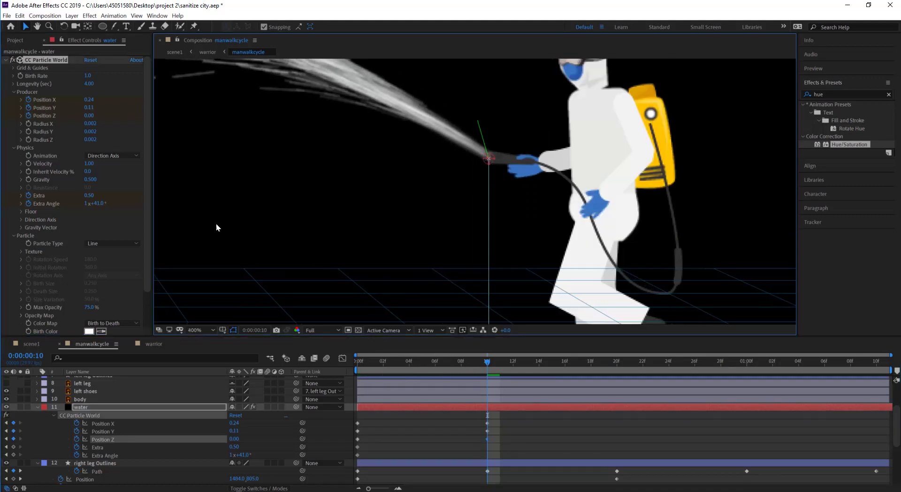
pyautogui.moveTo(96, 203); pyautogui.dragTo(75, 203)
pyautogui.scroll(-4, 418, 201)
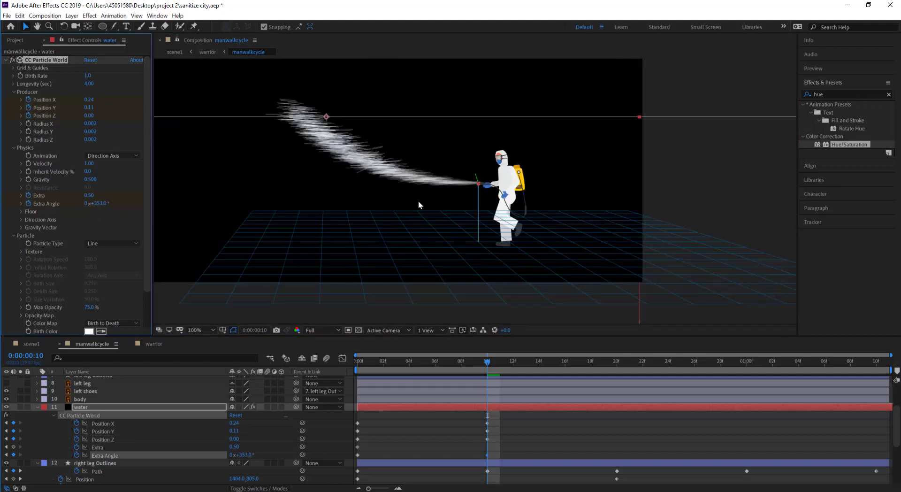
pyautogui.moveTo(480, 360); pyautogui.dragTo(409, 361)
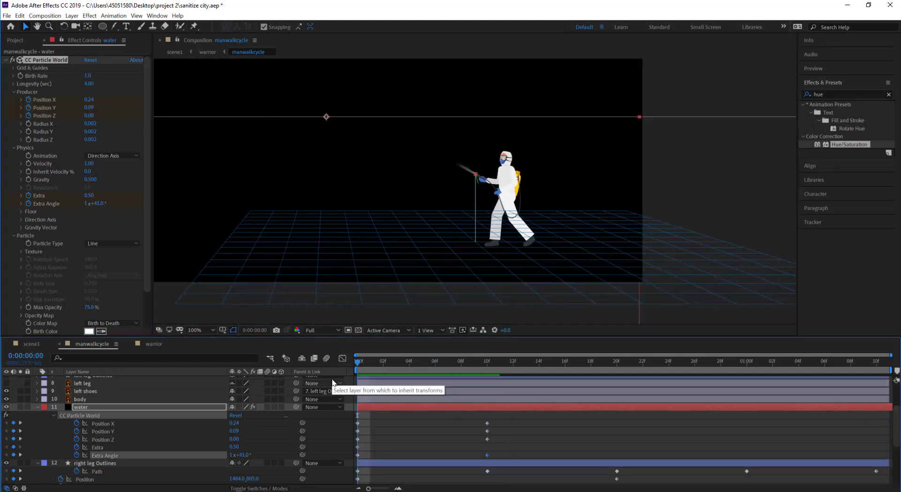
pyautogui.press('space')
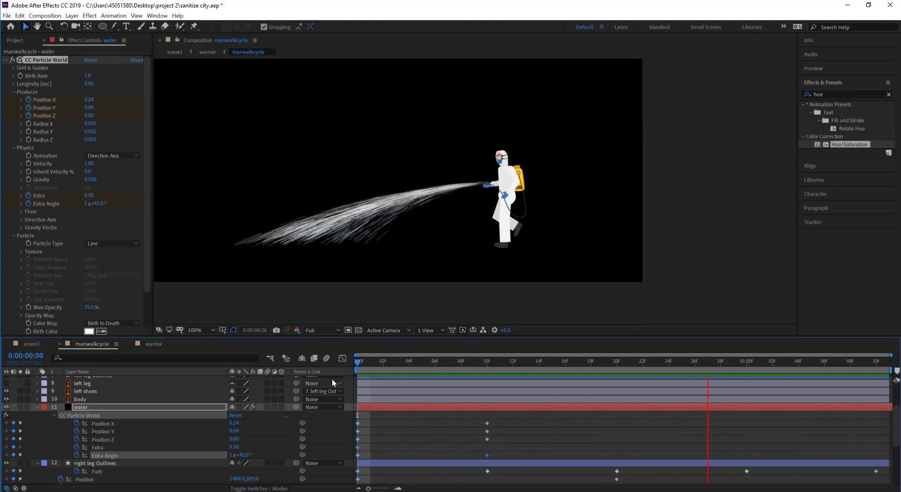
pyautogui.moveTo(491, 365); pyautogui.dragTo(617, 365)
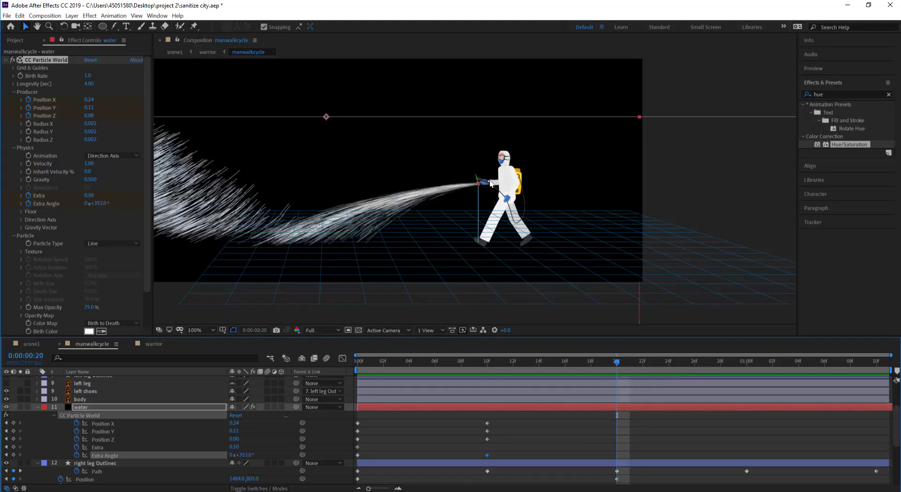
# At frame 20, reposition the emitter on the nozzle and angle the spray upward.
pyautogui.scroll(4, 490, 183)
pyautogui.moveTo(486, 168); pyautogui.dragTo(480, 137)
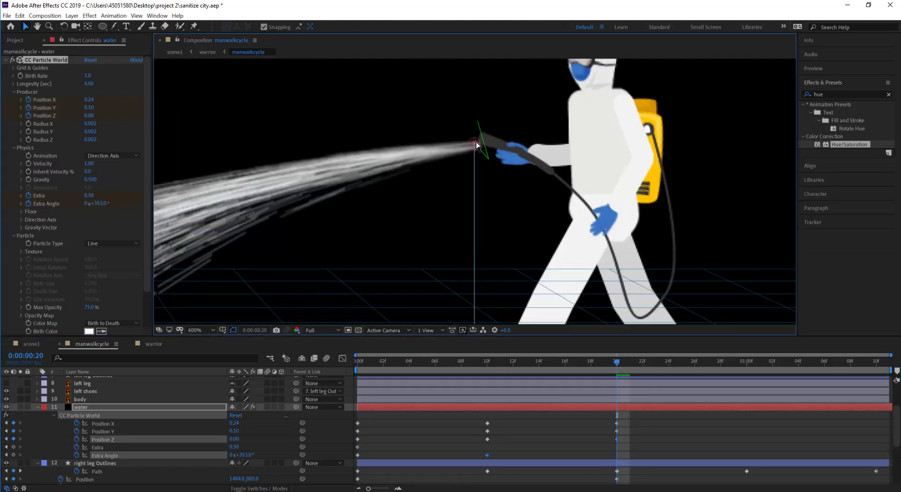
pyautogui.click(746, 317)
pyautogui.press(',')
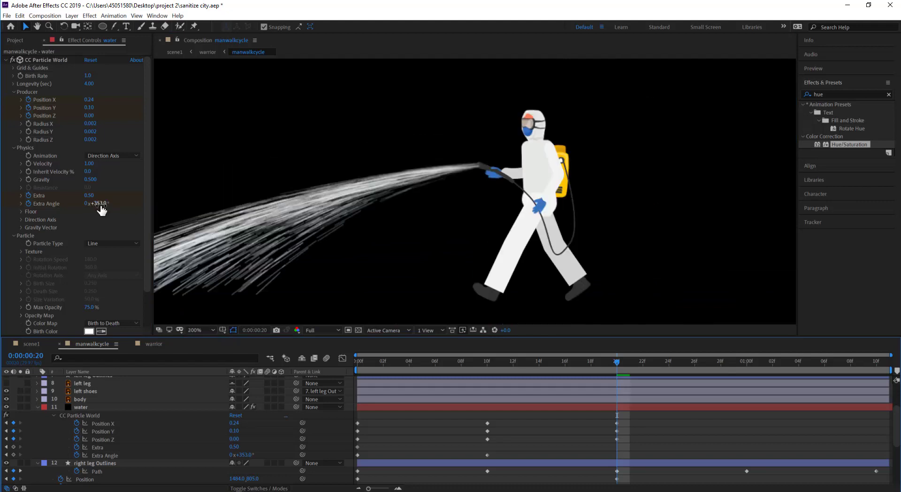
pyautogui.moveTo(100, 206); pyautogui.dragTo(127, 195)
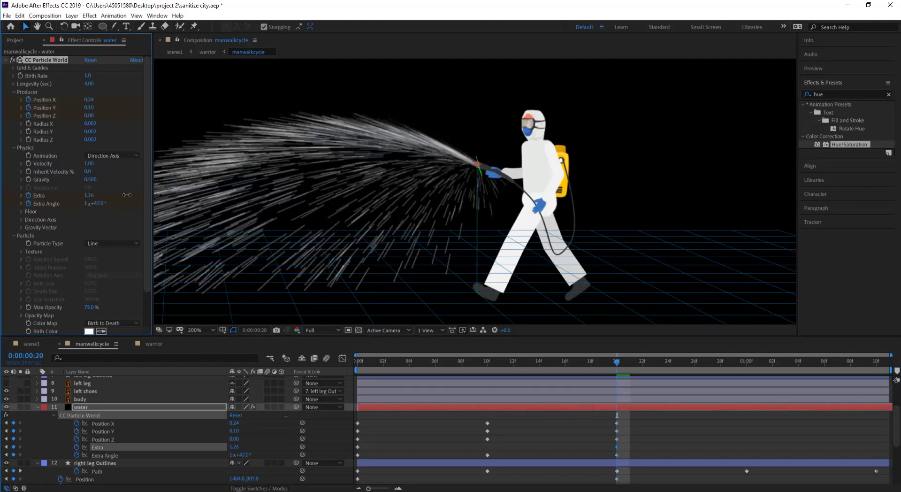
pyautogui.hotkey('ctrl', 'z')
pyautogui.moveTo(599, 368)
pyautogui.mouseDown()
pyautogui.moveTo(731, 384)
pyautogui.moveTo(481, 379)
pyautogui.mouseUp()
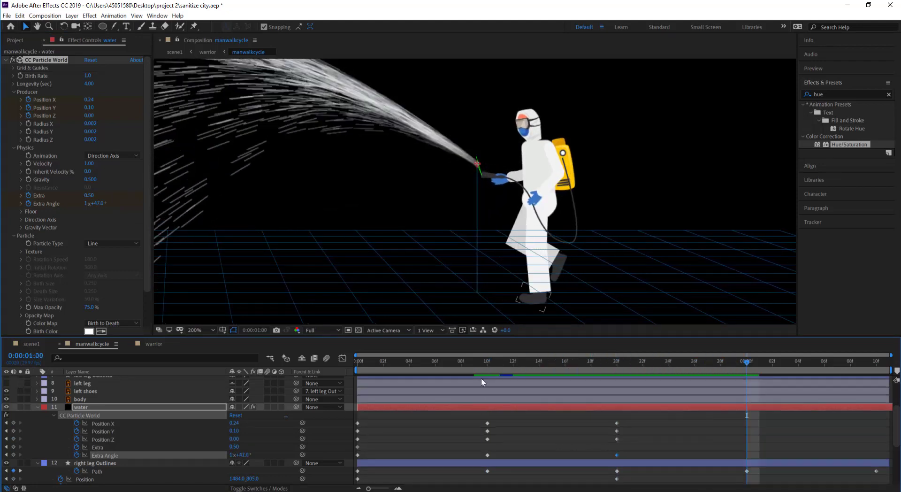
# Paste the frame-10 spray keyframes at 1:00 and later, preview the sway, and return to scene1.
pyautogui.moveTo(500, 419); pyautogui.dragTo(460, 455)
pyautogui.click(748, 363)
pyautogui.hotkey('ctrl', 'v')
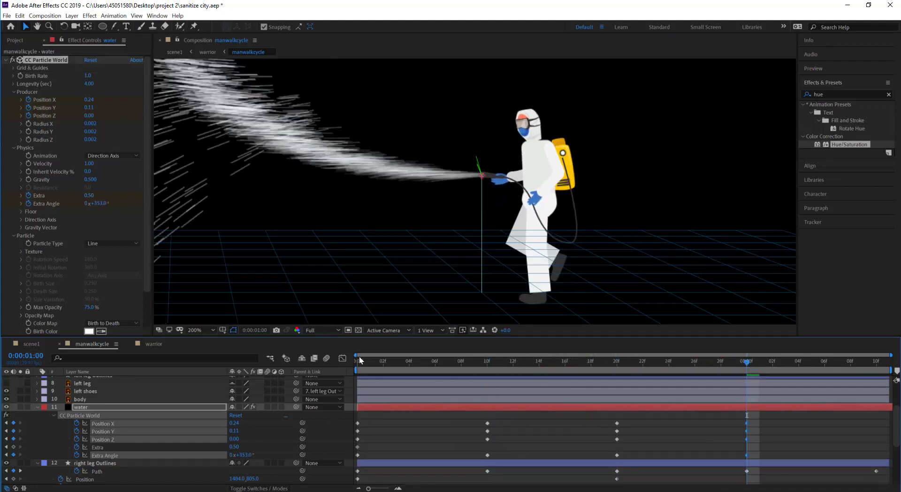
pyautogui.click(359, 361)
pyautogui.scroll(-1, 458, 204)
pyautogui.press('space')
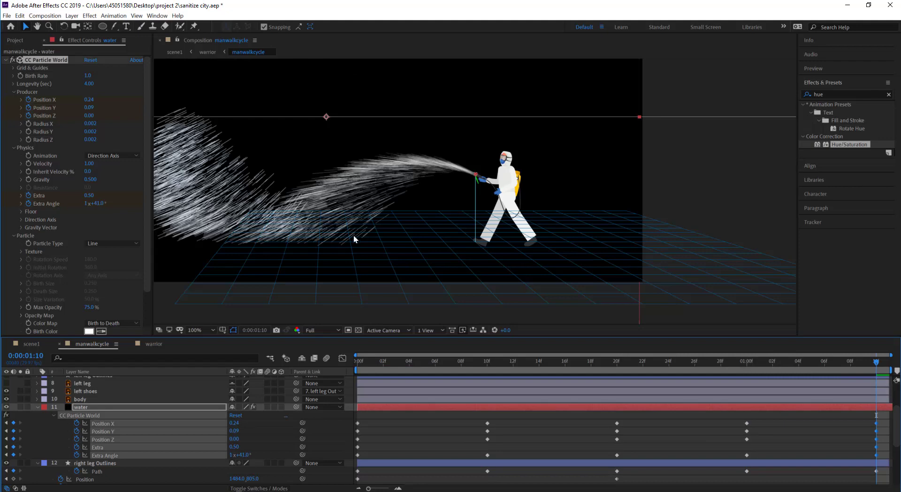
pyautogui.press('space')
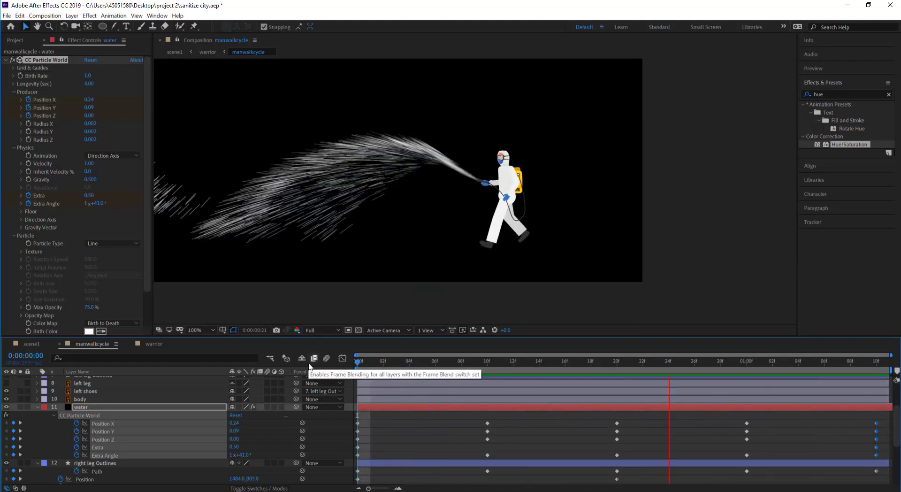
pyautogui.press('space')
pyautogui.click(32, 343)
pyautogui.scroll(-1, 388, 230)
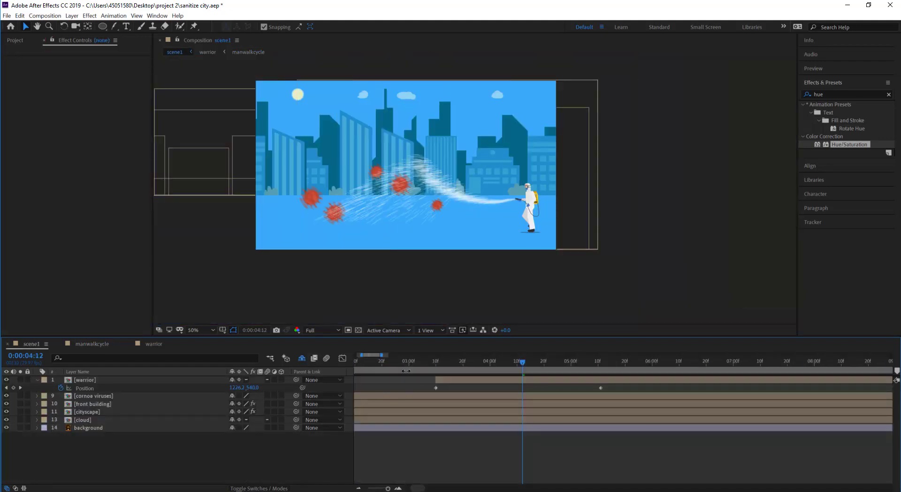
# Preview the scene at Third resolution.
pyautogui.click(321, 330)
pyautogui.click(319, 364)
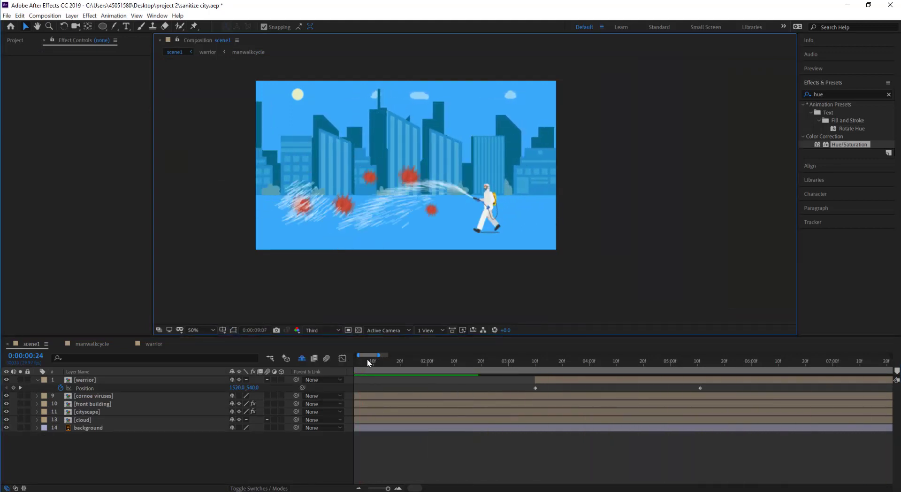
pyautogui.hotkey('shift', 'Escape')
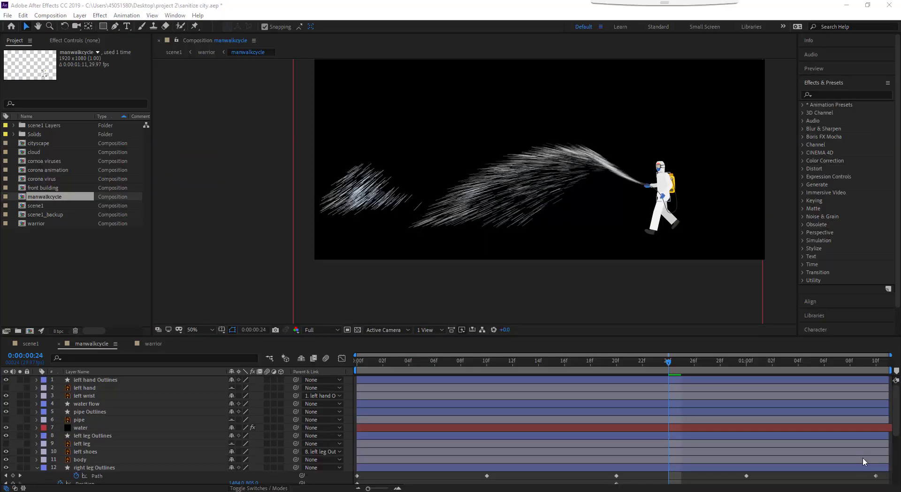
# Copy the water layer from manwalkcycle, paste it into scene1, and reveal its particle keyframes.
pyautogui.click(108, 428)
pyautogui.hotkey('ctrl', 'c')
pyautogui.click(207, 52)
pyautogui.click(174, 52)
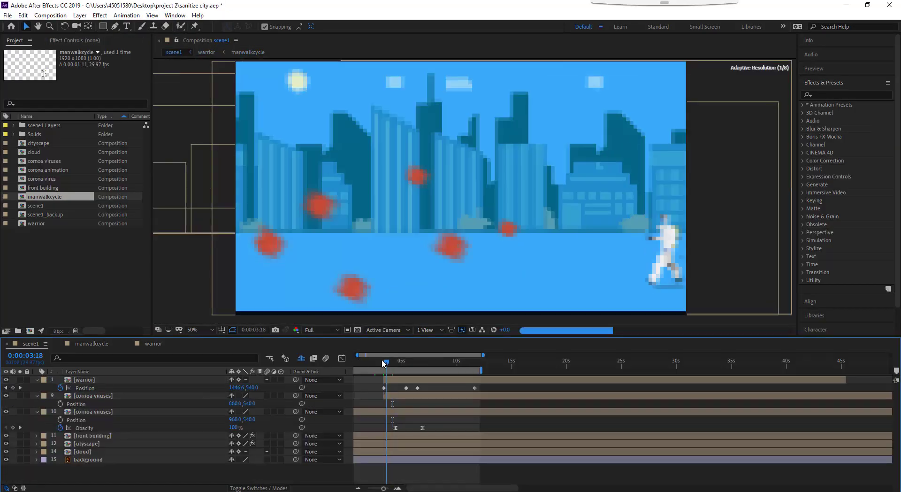
pyautogui.hotkey('ctrl', 'v')
pyautogui.moveTo(383, 363)
pyautogui.mouseDown()
pyautogui.moveTo(407, 368)
pyautogui.moveTo(384, 366)
pyautogui.mouseUp()
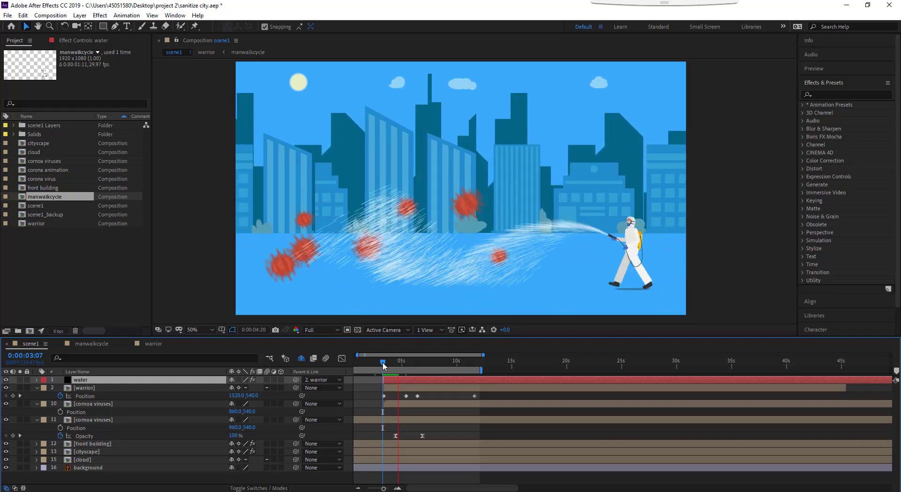
pyautogui.click(384, 366)
pyautogui.press('u')
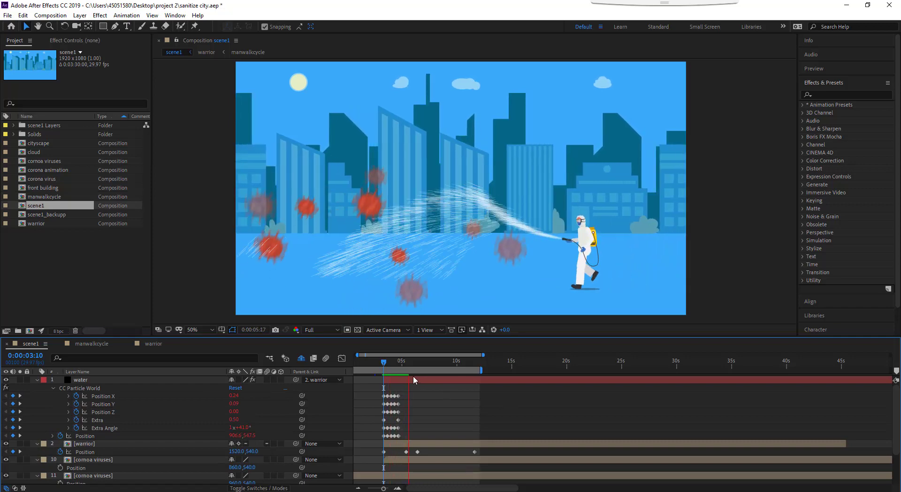
# Check the corona virus composition, then send scene1's corona virus layer below the virus layers.
pyautogui.doubleClick(42, 179)
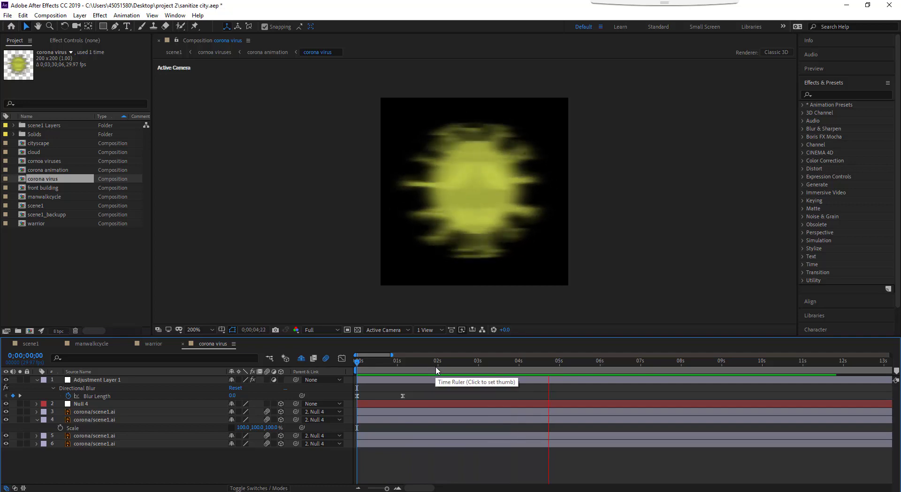
pyautogui.click(183, 344)
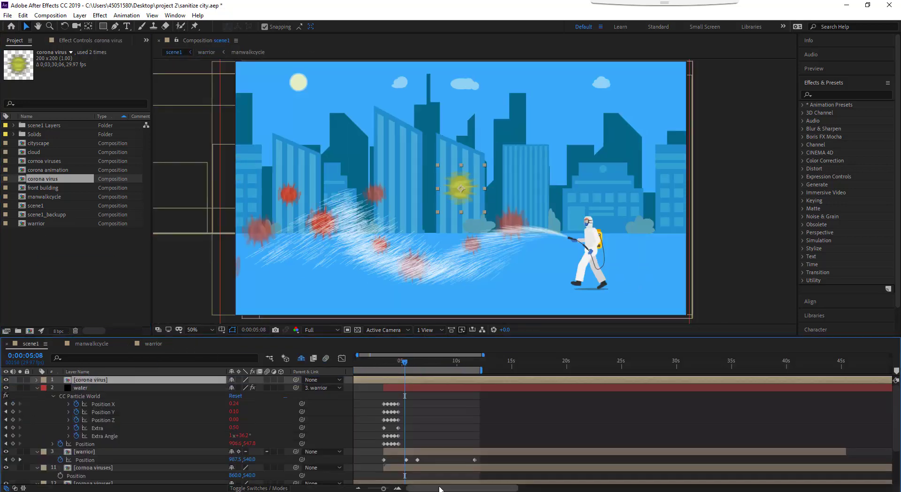
pyautogui.press('Home')
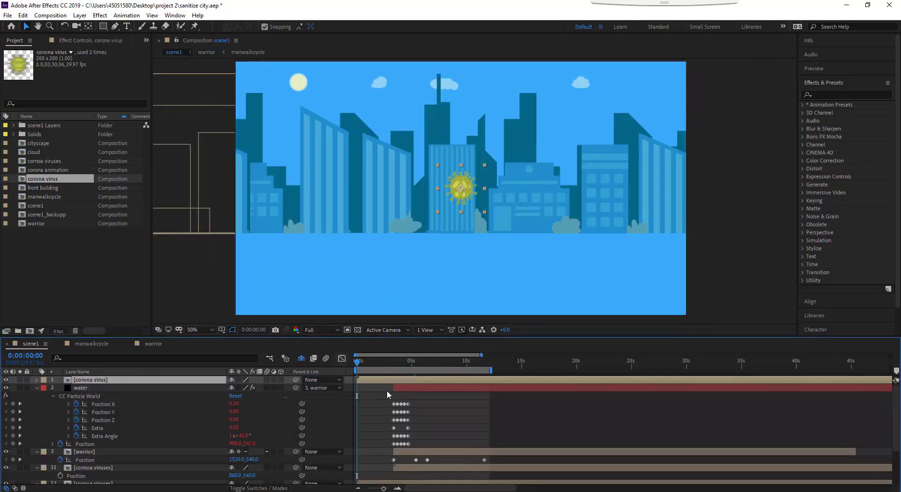
pyautogui.hotkey('ctrl', '[')
pyautogui.hotkey('ctrl', '[')
pyautogui.hotkey('ctrl', '[')
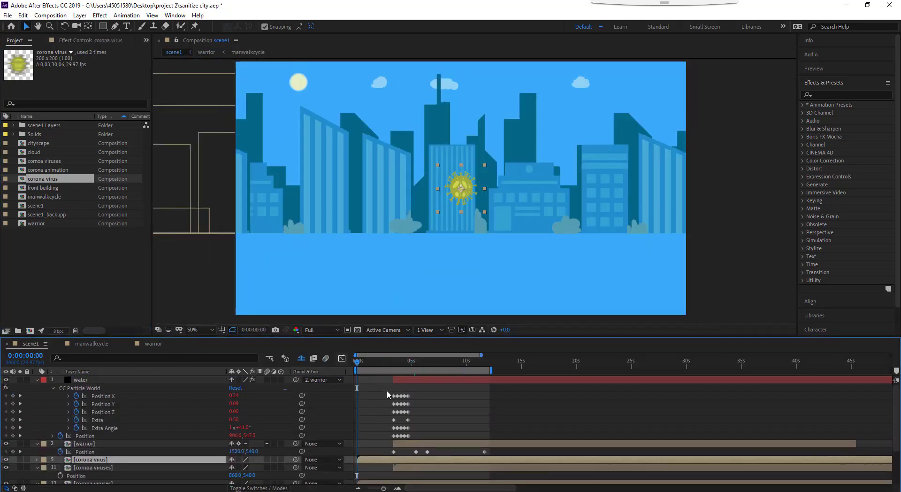
pyautogui.hotkey('ctrl', '[')
pyautogui.hotkey('ctrl', '[')
pyautogui.hotkey('ctrl', '[')
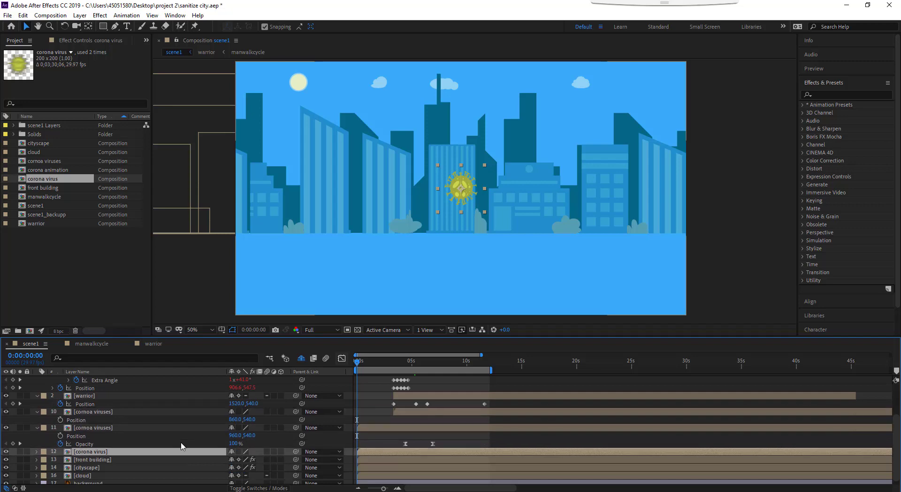
# Check the cornoa viruses precomp, then select scene1's corona virus layer and show its effect settings.
pyautogui.doubleClick(108, 428)
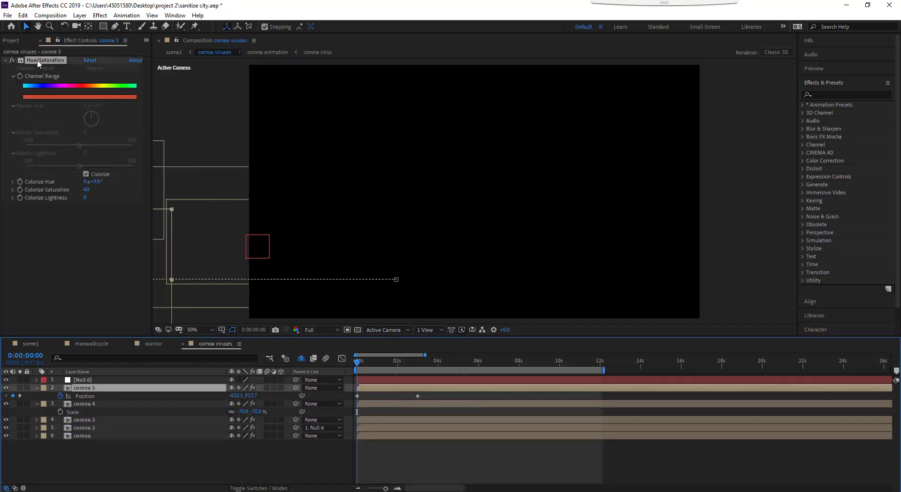
pyautogui.click(14, 41)
pyautogui.click(31, 344)
pyautogui.click(89, 452)
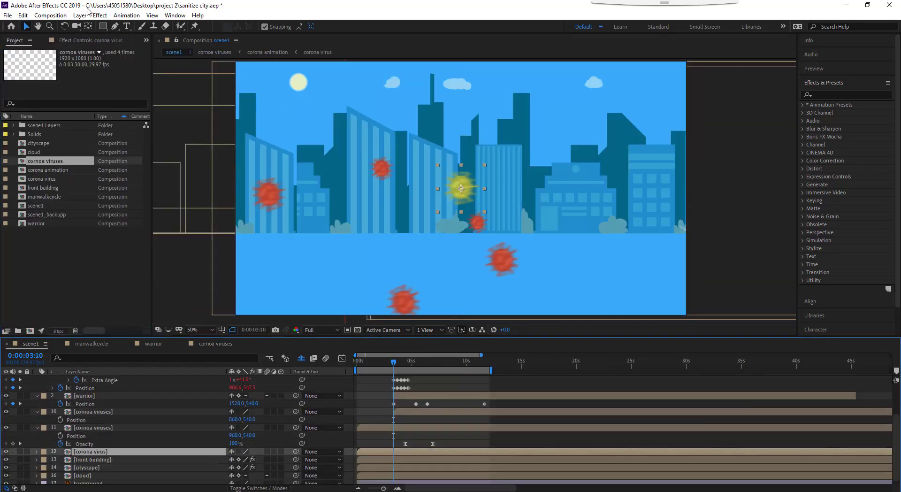
pyautogui.click(87, 40)
# Scale the corona virus layer to 580% and place the enlarged cloud over the city.
pyautogui.moveTo(485, 211); pyautogui.dragTo(533, 256)
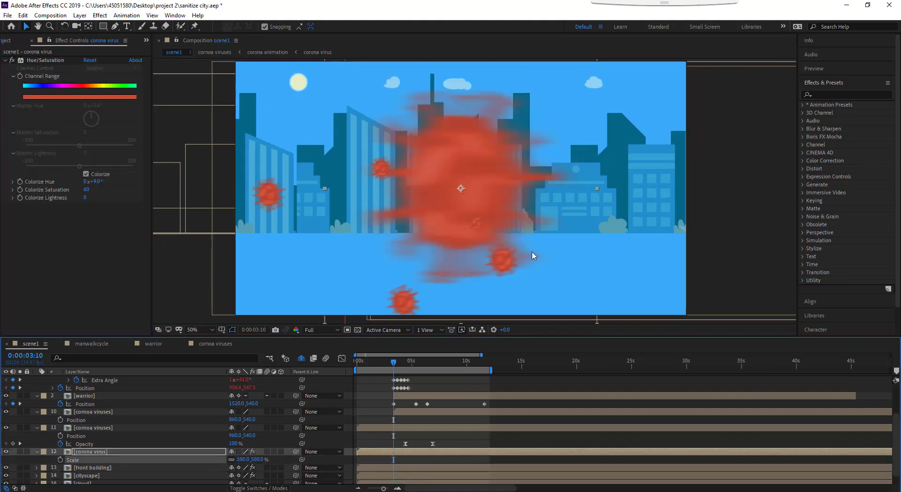
pyautogui.moveTo(458, 187); pyautogui.dragTo(293, 199)
pyautogui.moveTo(394, 361); pyautogui.dragTo(341, 368)
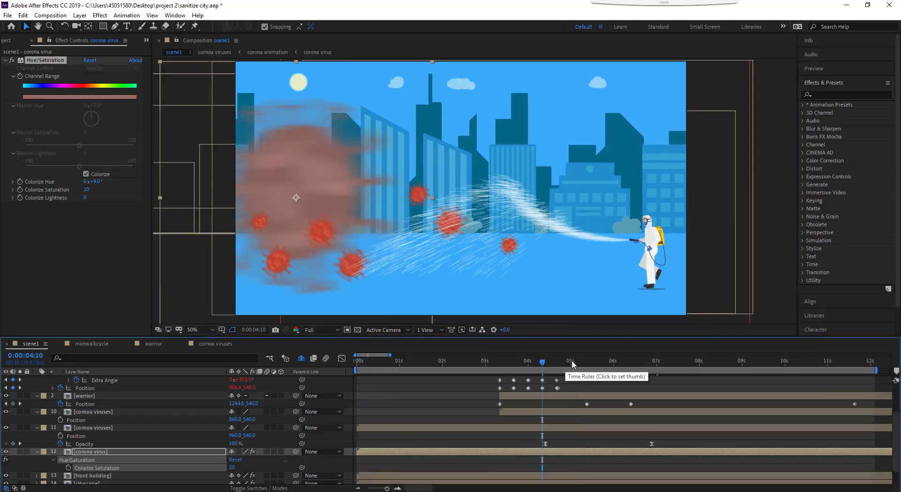
# Keyframe Hue/Saturation Colorize Saturation at 70, fading to a dull brown 20 near 8 seconds.
pyautogui.write('0')
pyautogui.press('Return')
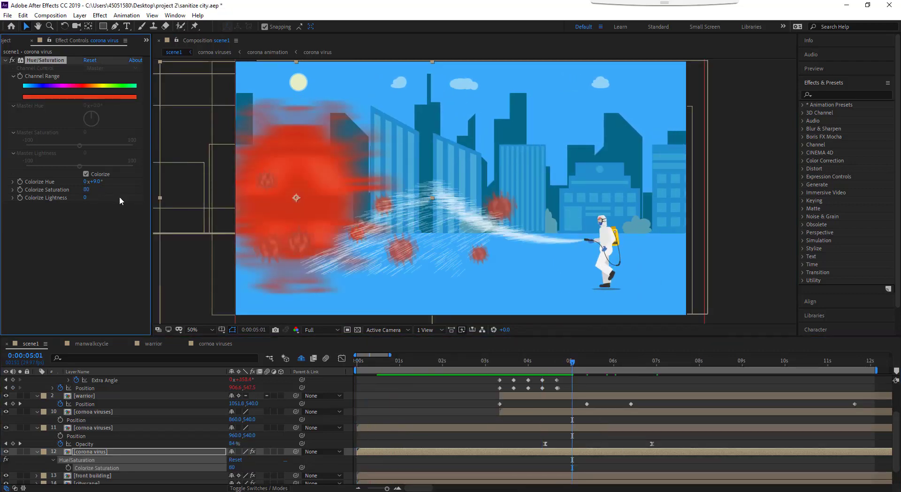
pyautogui.click(657, 362)
pyautogui.click(87, 190)
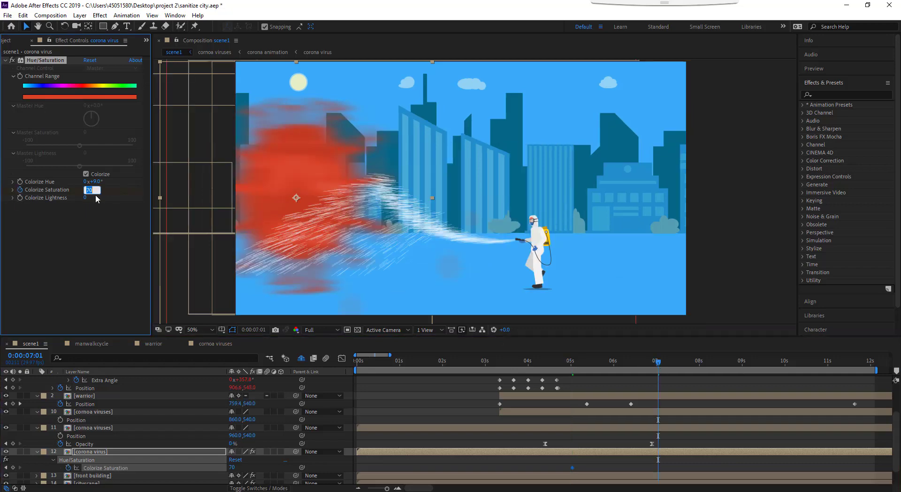
pyautogui.click(700, 363)
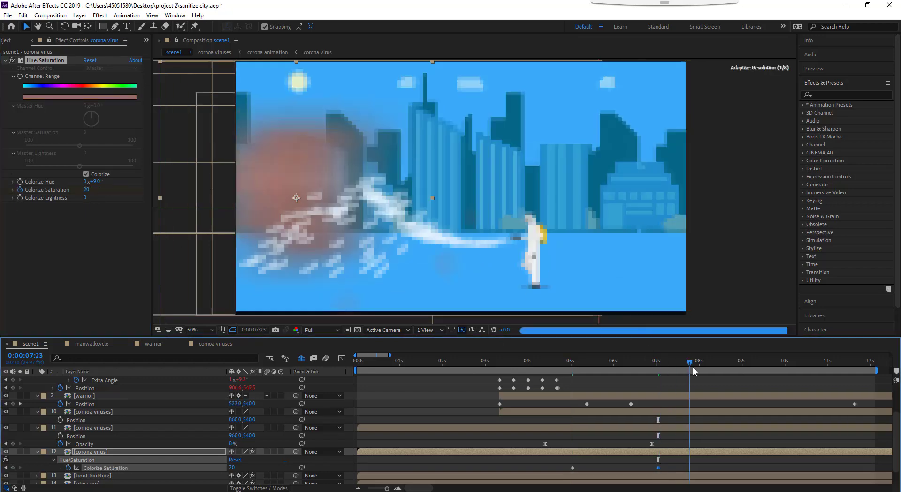
pyautogui.moveTo(718, 365); pyautogui.dragTo(701, 368)
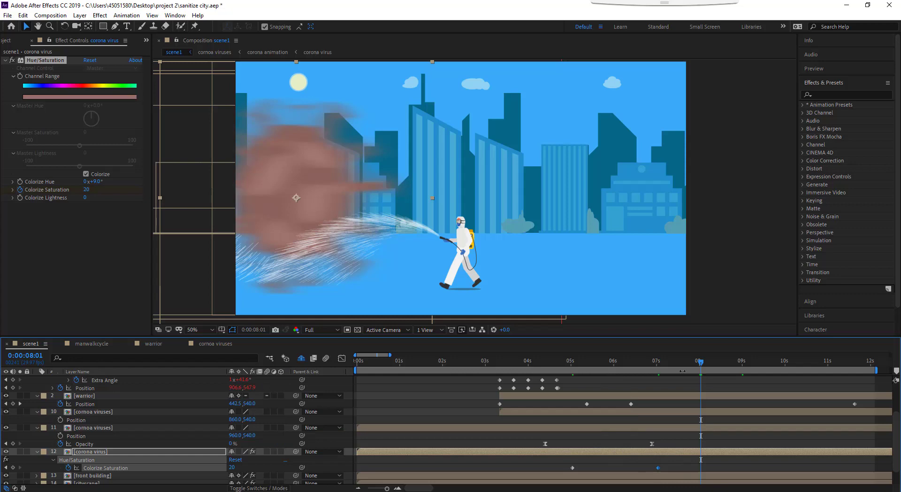
# Add Position keyframes at 7s and 8s, sliding the virus cloud off the left edge to -462.3.
pyautogui.hotkey('alt', 'shift', 'p')
pyautogui.click(657, 363)
pyautogui.hotkey('alt', 'shift', 'p')
pyautogui.press('k')
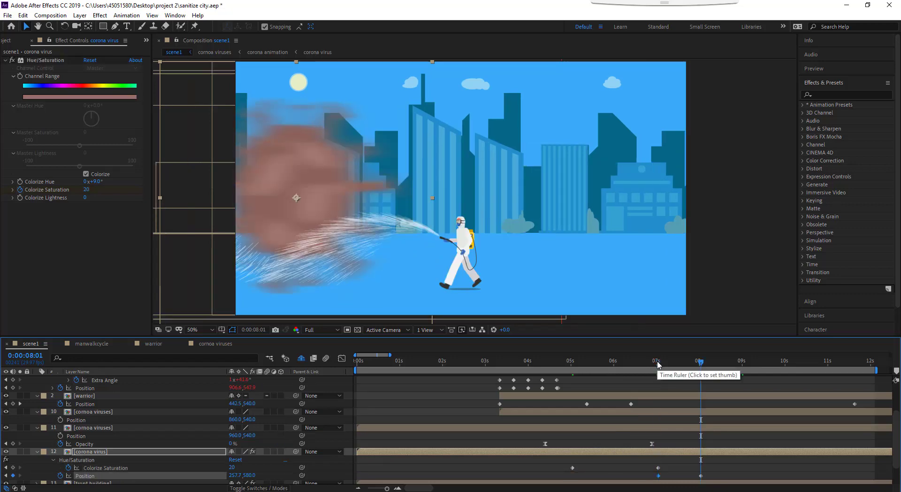
pyautogui.hotkey('ctrl', 'z')
pyautogui.click(718, 362)
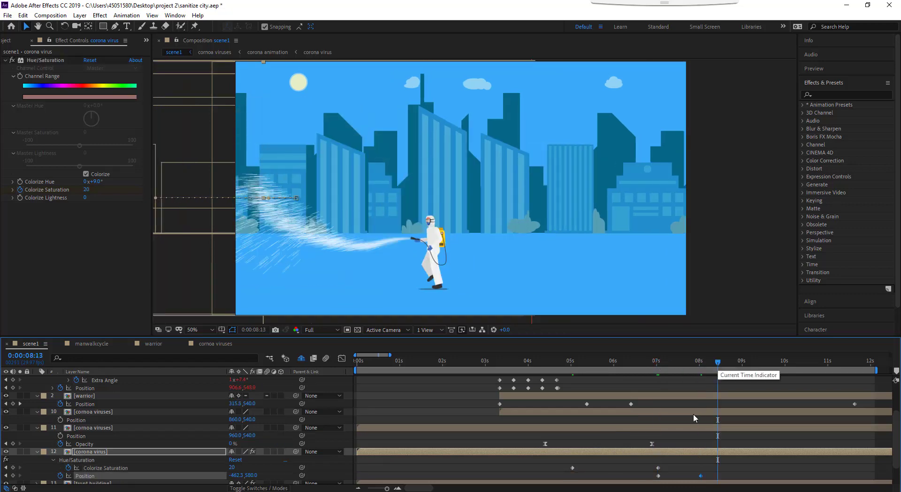
pyautogui.click(721, 365)
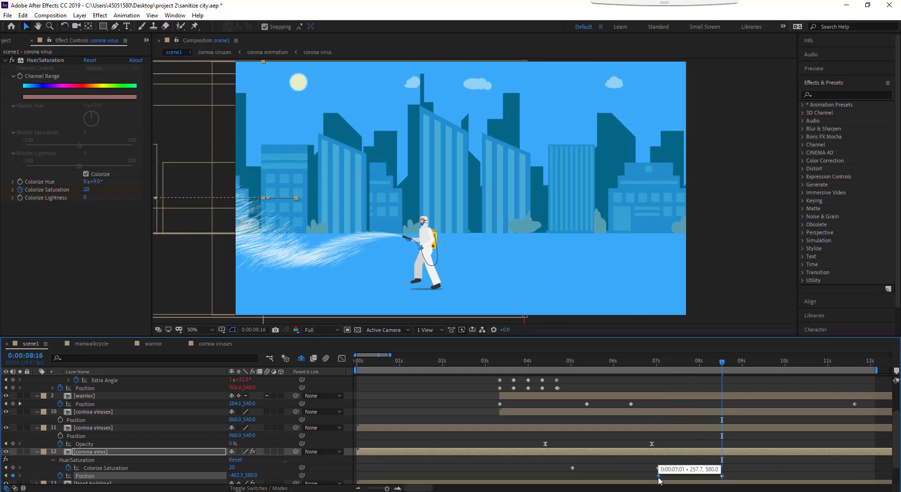
pyautogui.click(572, 467)
pyautogui.moveTo(722, 362); pyautogui.dragTo(502, 364)
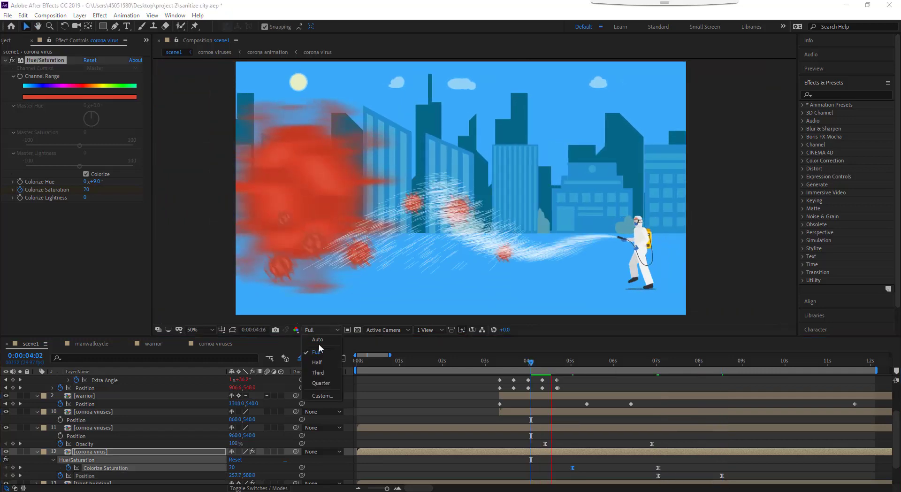
# Preview the animation and inspect the corona virus precomp's directional blur adjustment layer.
pyautogui.press('space')
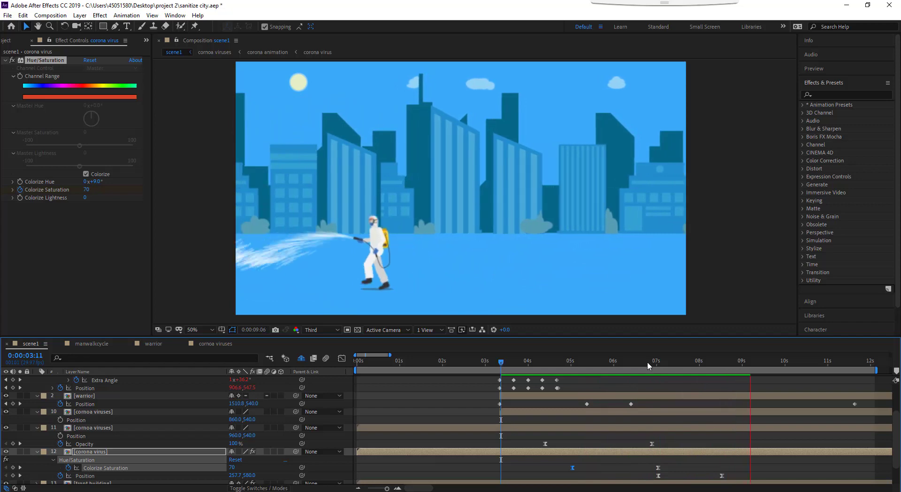
pyautogui.moveTo(650, 364)
pyautogui.mouseDown()
pyautogui.moveTo(662, 366)
pyautogui.moveTo(656, 371)
pyautogui.mouseUp()
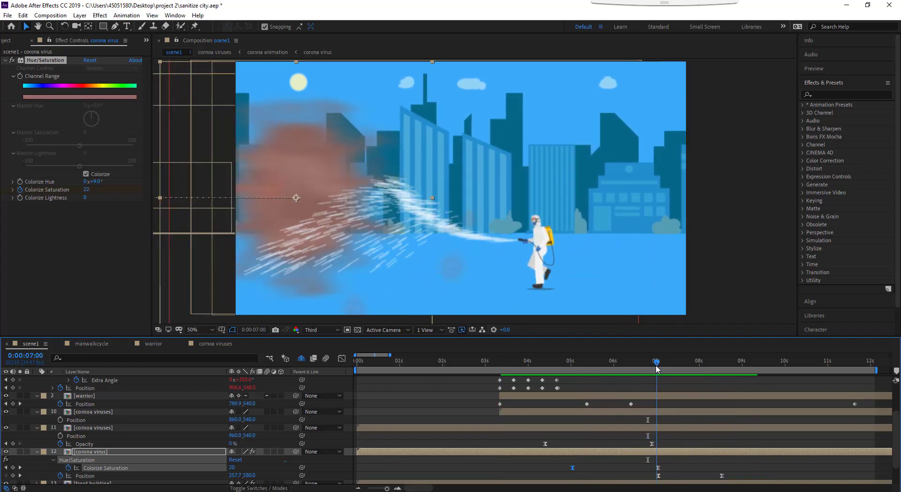
pyautogui.doubleClick(660, 455)
pyautogui.click(165, 382)
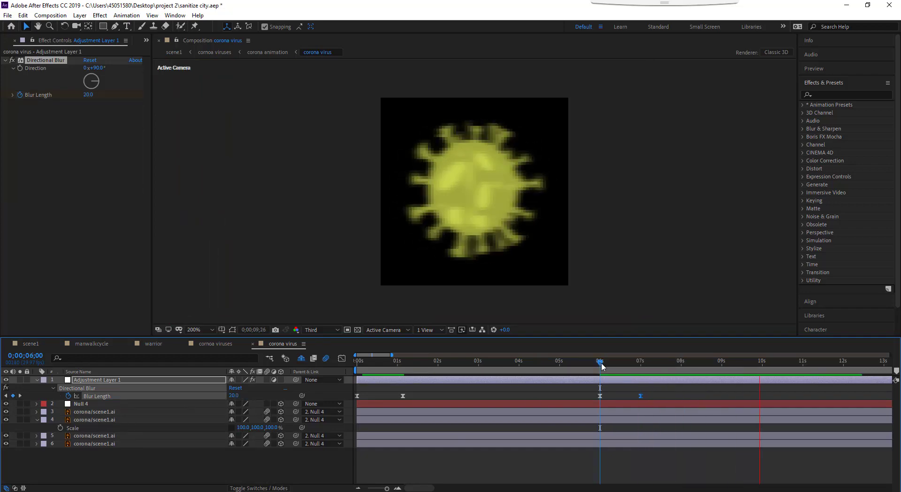
pyautogui.hotkey('shift', '.')
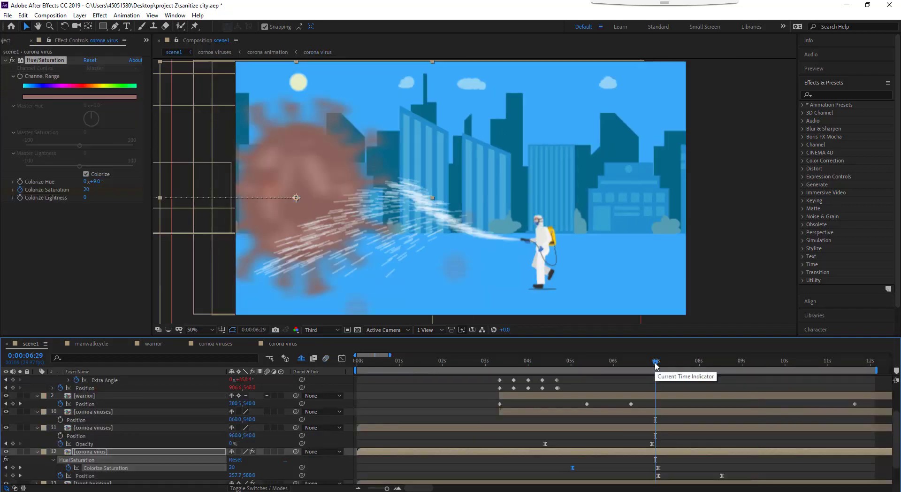
# Shift the virus cloud's exit Position keyframe slightly later and replay from about 8:17.
pyautogui.moveTo(656, 366); pyautogui.dragTo(730, 379)
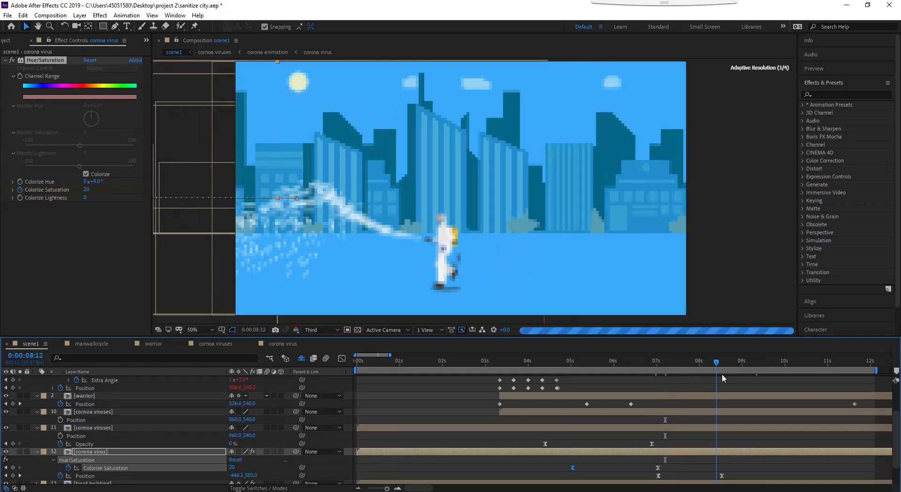
pyautogui.moveTo(722, 476); pyautogui.dragTo(731, 475)
pyautogui.moveTo(685, 368); pyautogui.dragTo(754, 379)
pyautogui.press('space')
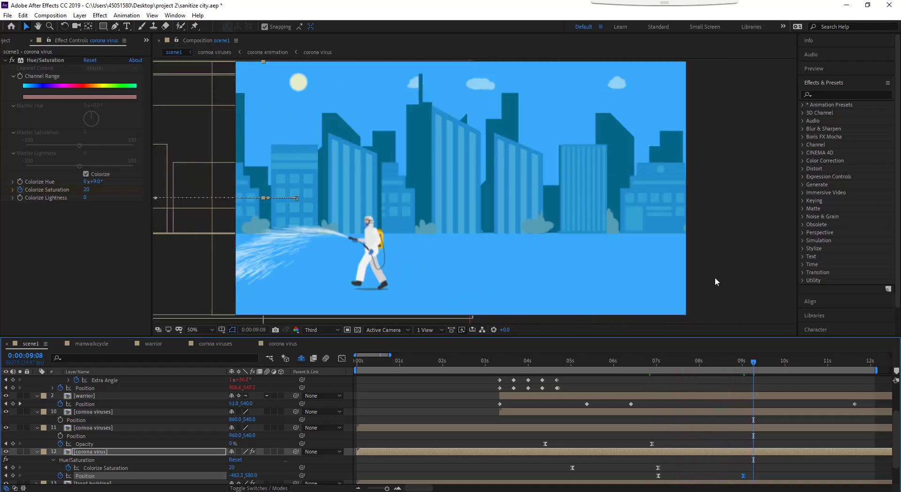
pyautogui.press('j')
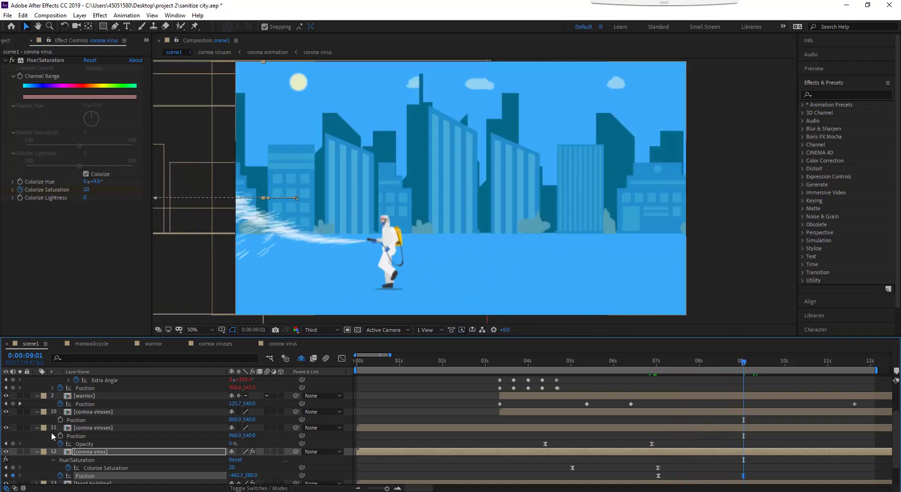
# At 9:01, collapse all layer properties and begin a new 2000 × 2000 solid layer.
pyautogui.scroll(2, 52, 432)
pyautogui.click(36, 396)
pyautogui.hotkey('ctrl', '`')
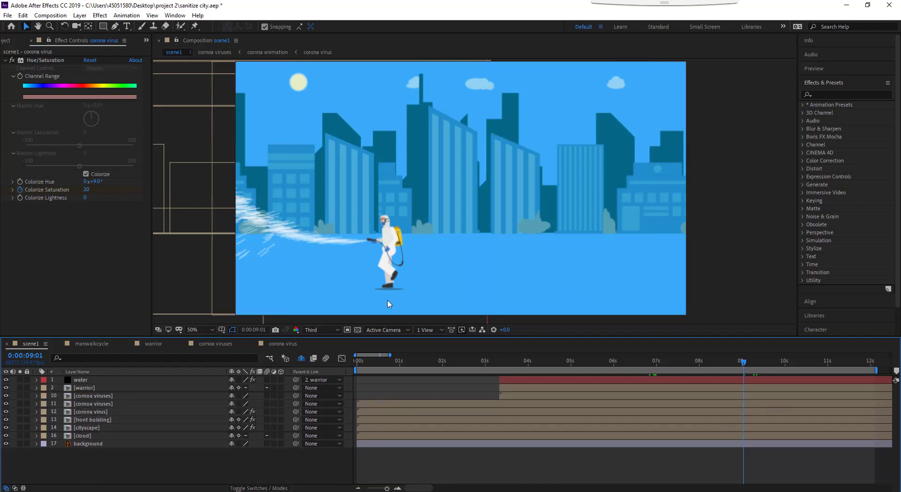
pyautogui.hotkey('ctrl', 'y')
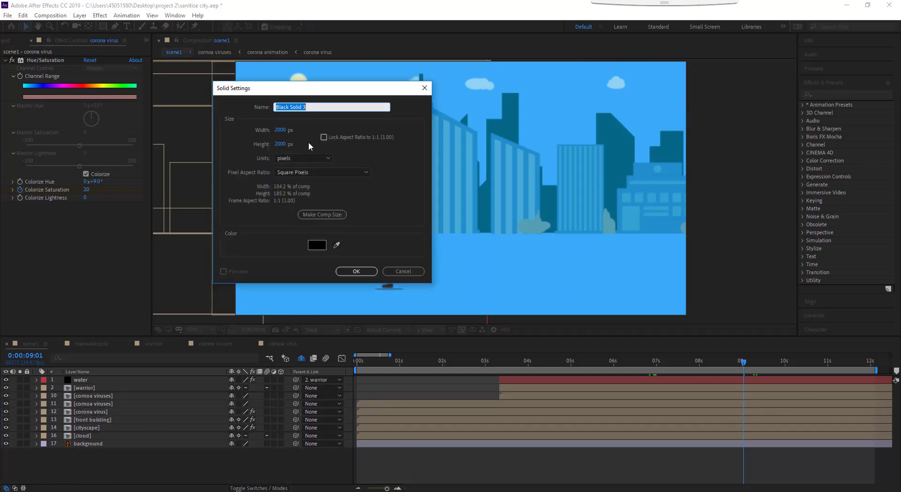
# Give the new solid a pale royal blue colour and create Pale Royal Blue Solid 1.
pyautogui.click(317, 245)
pyautogui.click(28, 26)
pyautogui.click(218, 25)
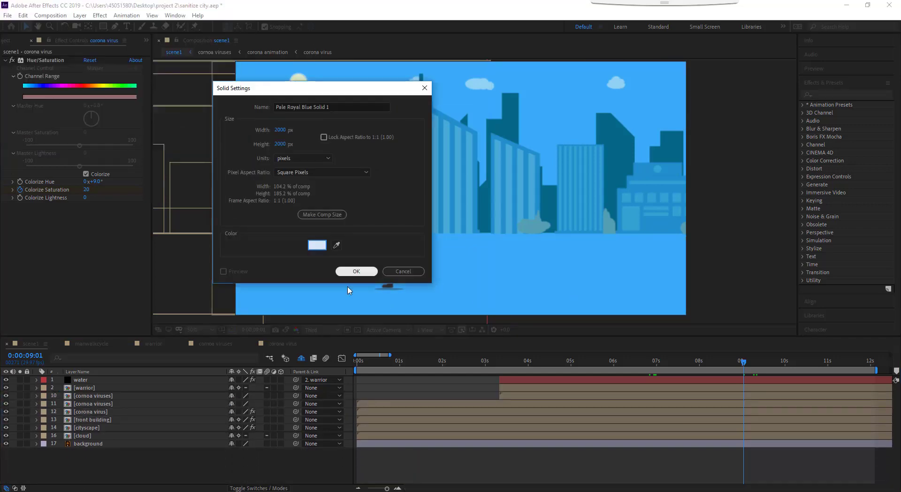
pyautogui.click(356, 272)
# Scale the pale solid to 38% and keyframe its Position so it enters from the right after 9 seconds.
pyautogui.click(748, 361)
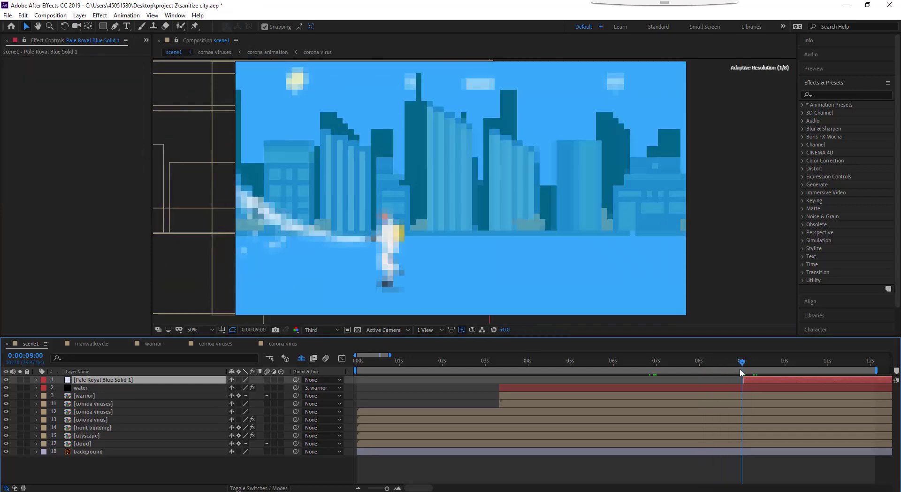
pyautogui.press('s')
pyautogui.moveTo(242, 387); pyautogui.dragTo(207, 387)
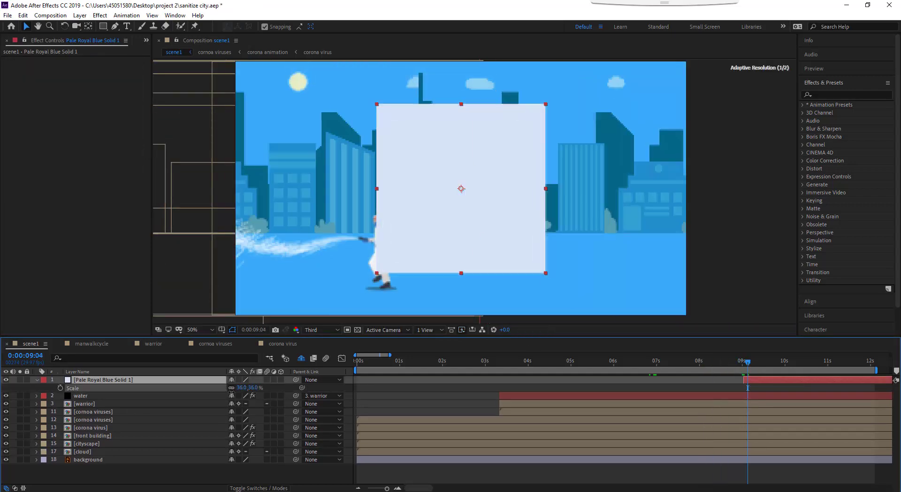
pyautogui.moveTo(634, 195); pyautogui.dragTo(646, 191)
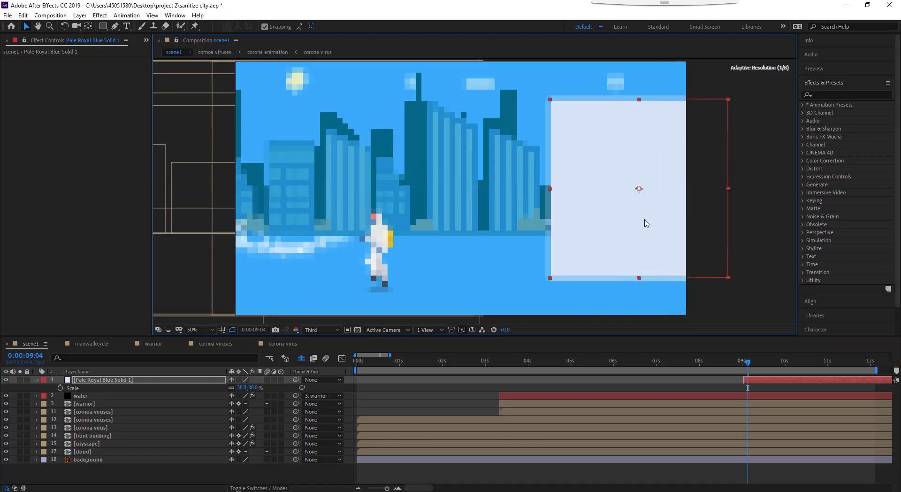
pyautogui.press('space')
pyautogui.press('space')
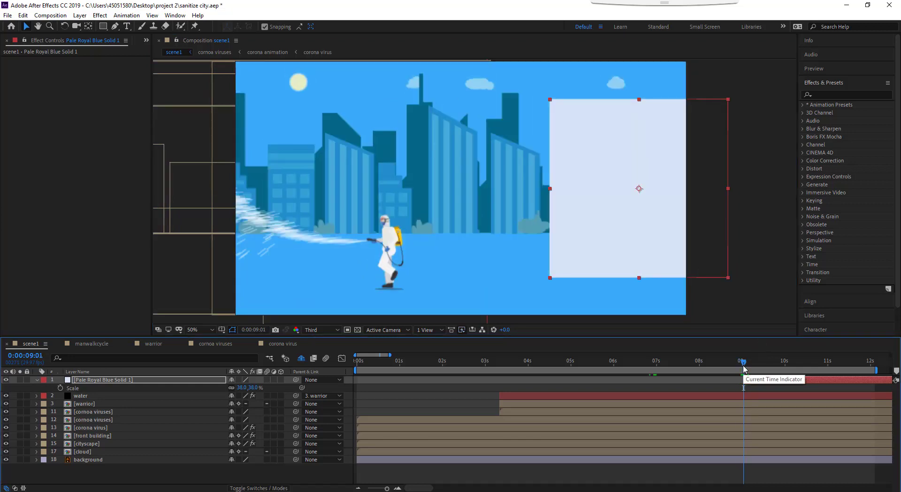
pyautogui.hotkey('alt', 'shift', 'p')
pyautogui.click(744, 370)
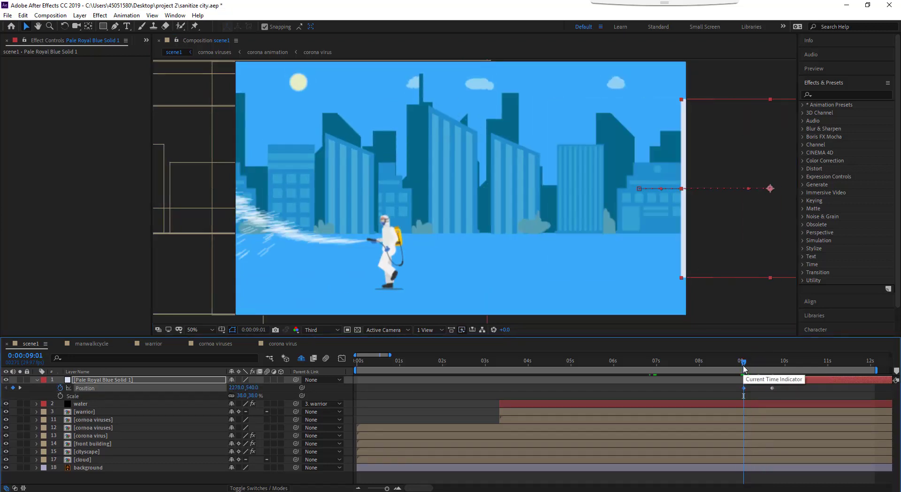
# Inspect the slide-in speed curve and preview the pale card arriving around 10 seconds.
pyautogui.click(341, 358)
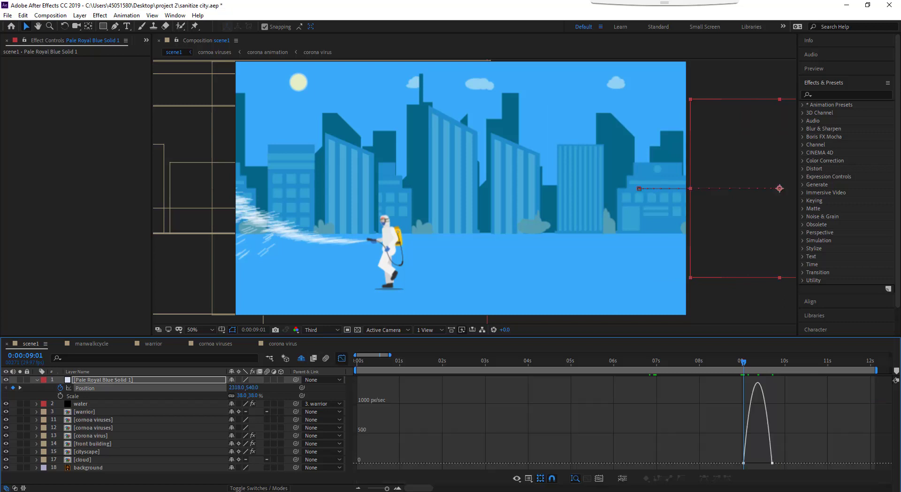
pyautogui.click(342, 359)
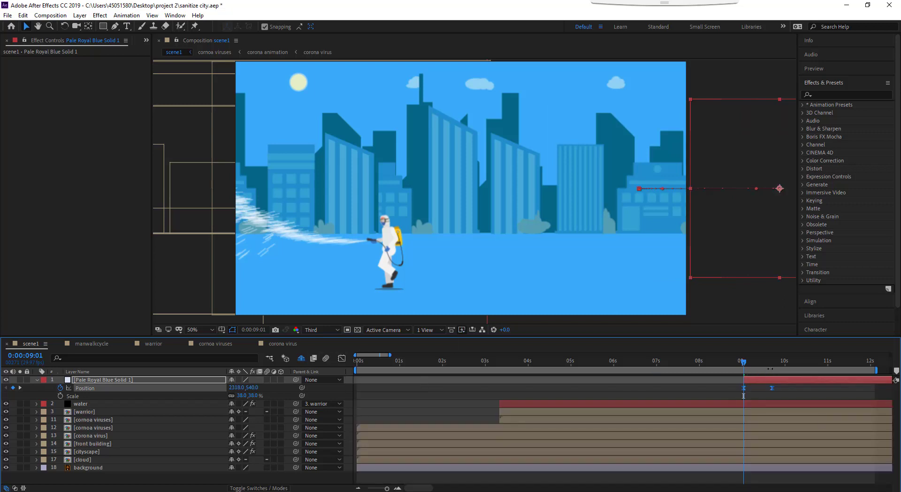
pyautogui.press('space')
pyautogui.moveTo(746, 367); pyautogui.dragTo(789, 366)
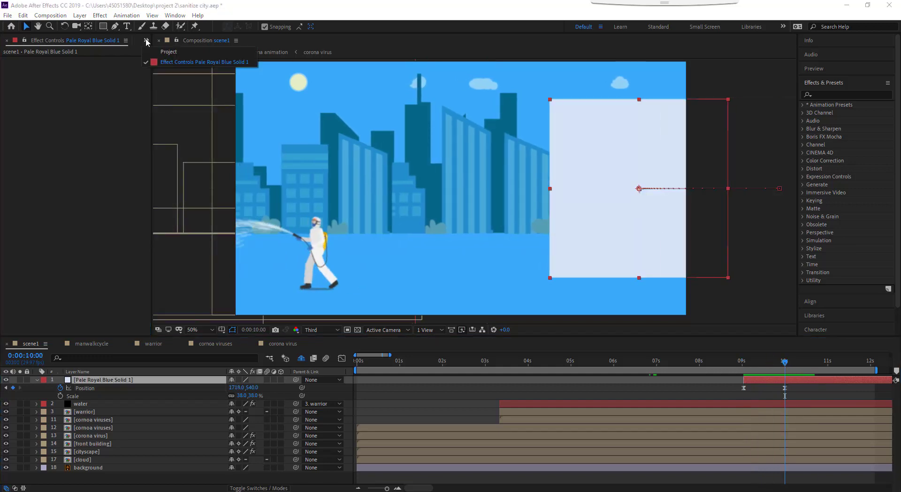
pyautogui.hotkey('ctrl', '0')
# Add the 'Sanitize your city' title on the pale card in a dark colour and Regular style.
pyautogui.doubleClick(34, 258)
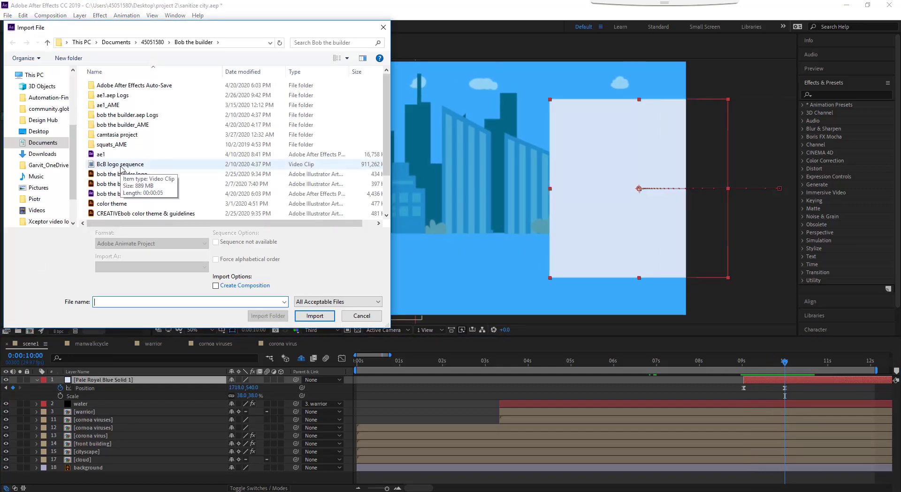
pyautogui.click(362, 316)
pyautogui.hotkey('ctrl', 't')
pyautogui.click(590, 146)
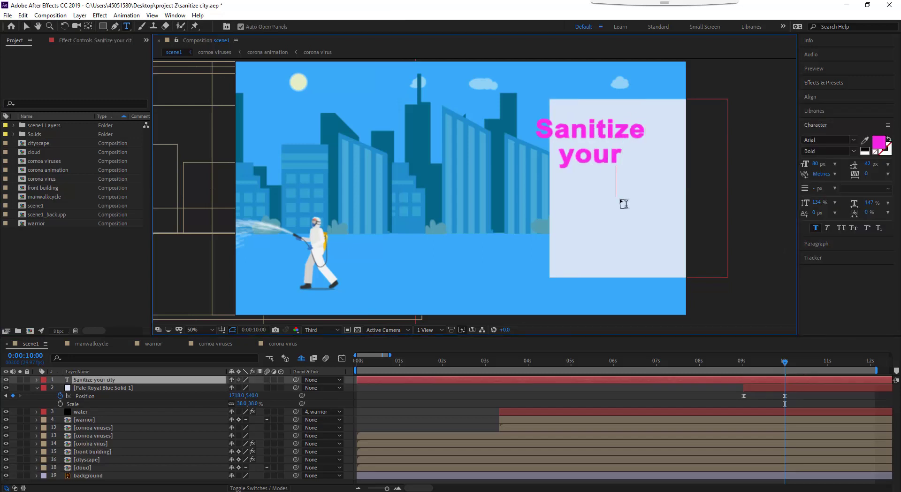
pyautogui.write('c')
pyautogui.hotkey('ctrl', 'a')
pyautogui.click(878, 140)
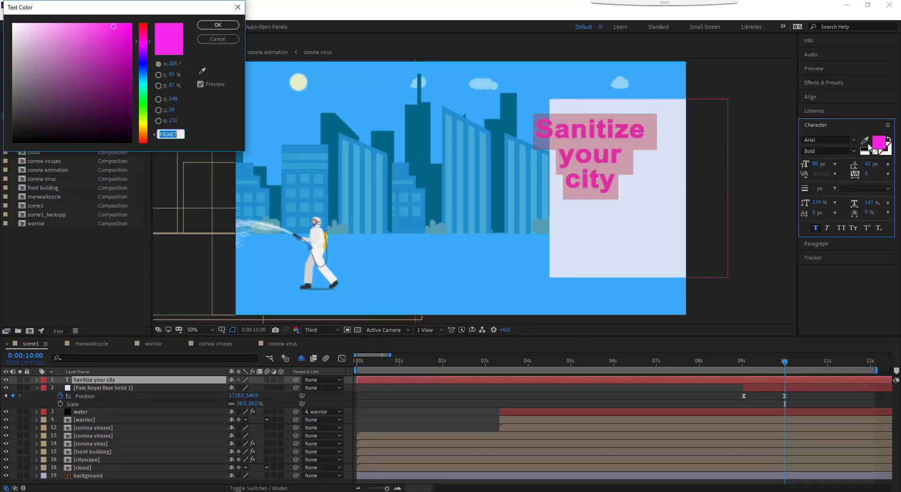
pyautogui.click(70, 129)
pyautogui.click(223, 24)
pyautogui.click(829, 151)
pyautogui.click(832, 207)
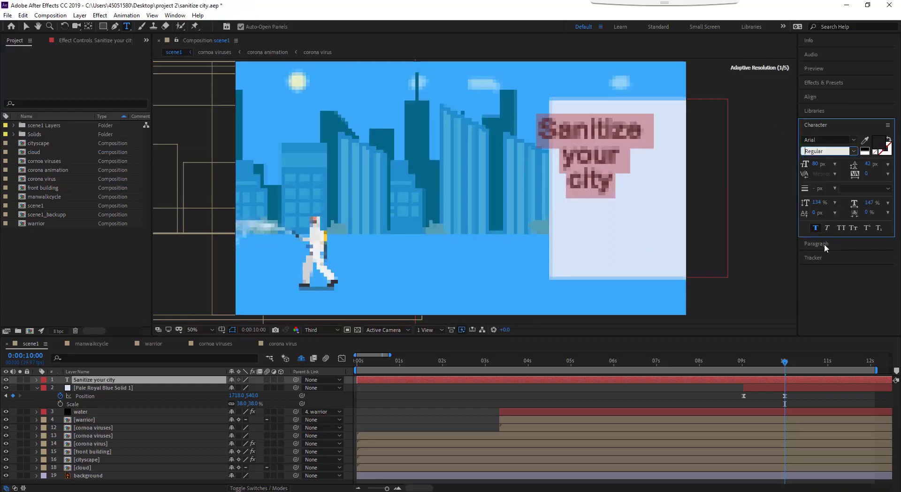
pyautogui.hotkey('ctrl', '7')
pyautogui.press('Escape')
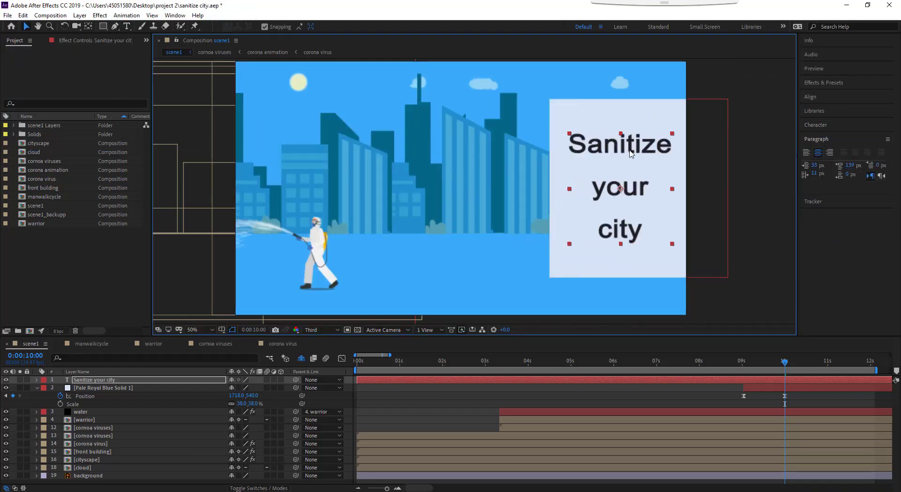
# Adjust the title's font size and centre it vertically on the card.
pyautogui.click(816, 125)
pyautogui.moveTo(828, 165); pyautogui.dragTo(813, 173)
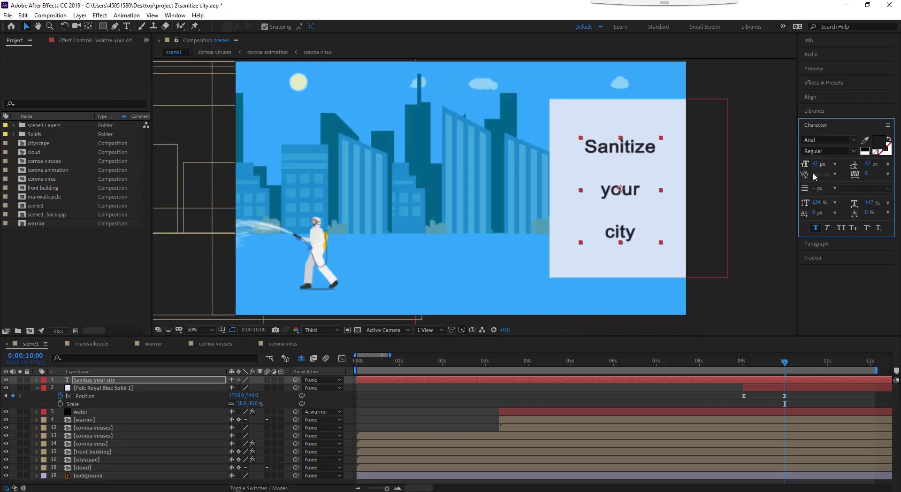
pyautogui.click(817, 244)
pyautogui.click(811, 96)
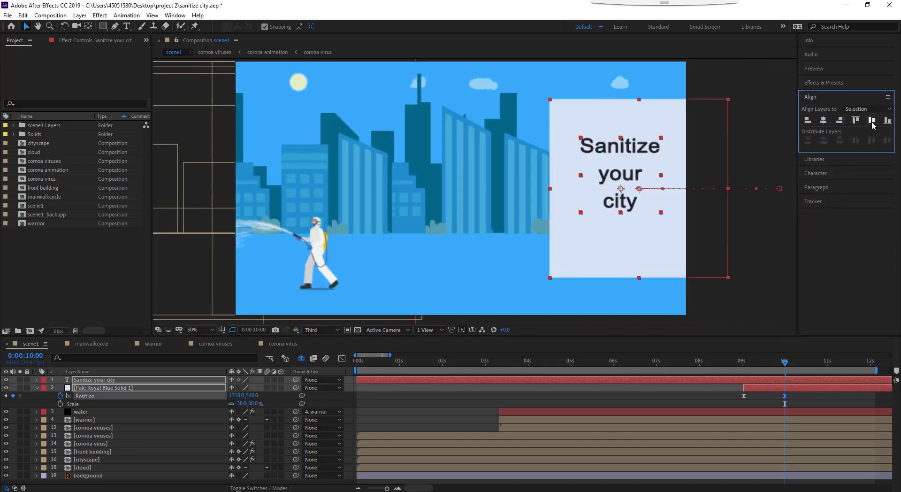
pyautogui.click(759, 148)
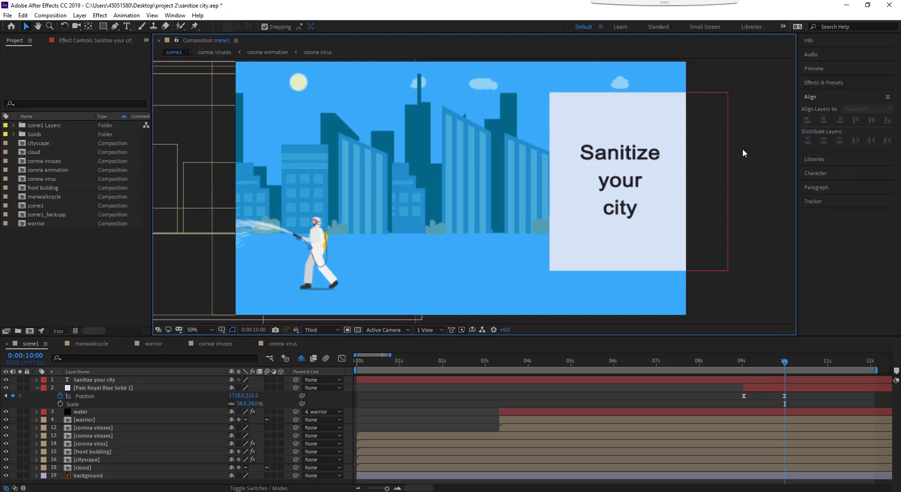
# Add the teal '#staysafe' tag below the title, centred on the card.
pyautogui.hotkey('ctrl', 't')
pyautogui.click(563, 258)
pyautogui.write('#stay')
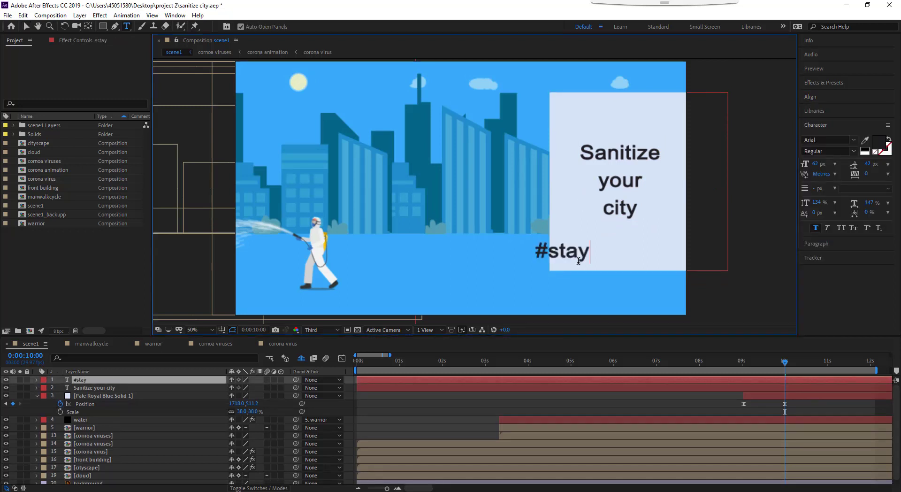
pyautogui.write('home')
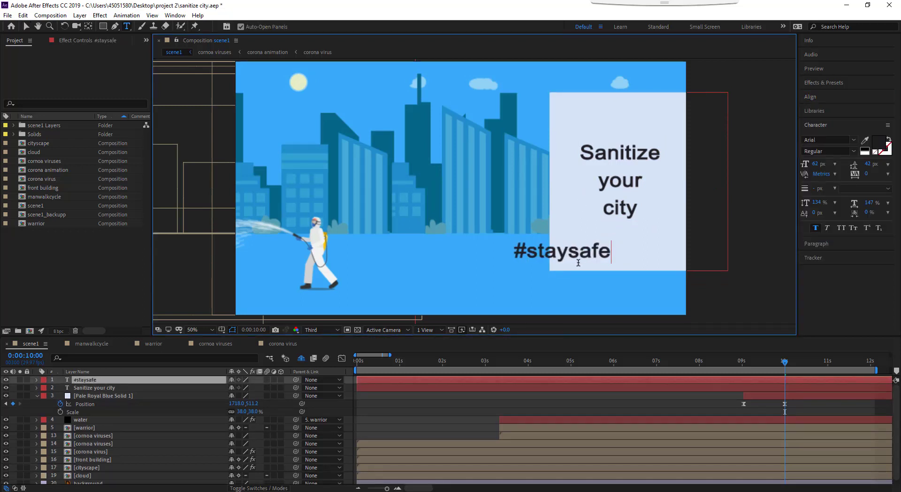
pyautogui.press('Escape')
pyautogui.press('v')
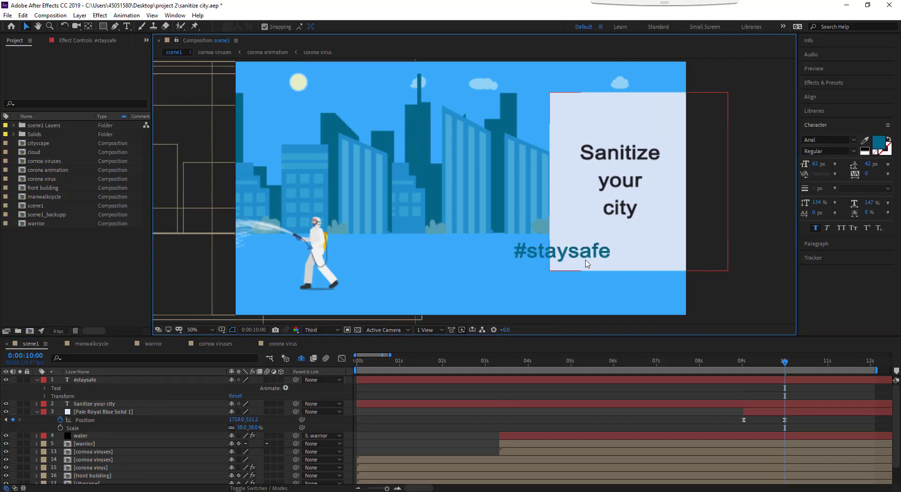
pyautogui.moveTo(563, 251); pyautogui.dragTo(616, 245)
pyautogui.click(727, 299)
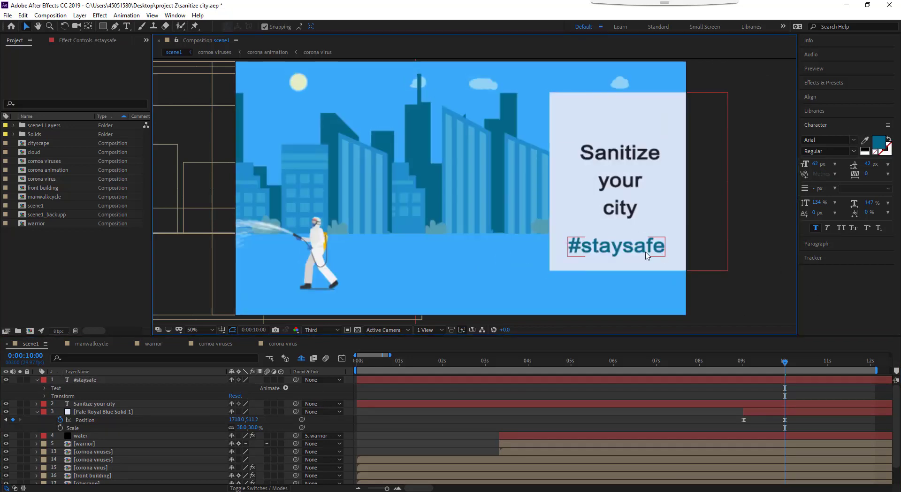
pyautogui.hotkey('ctrl', 'Down')
# Import profile-pic.png, scale it to 63% and place it at the top of the card.
pyautogui.hotkey('ctrl', 'i')
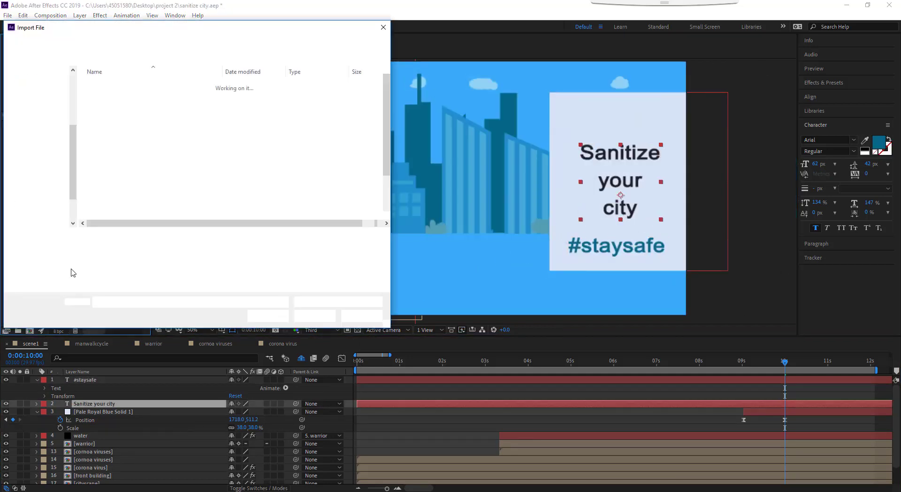
pyautogui.click(40, 145)
pyautogui.click(107, 201)
pyautogui.press('Return')
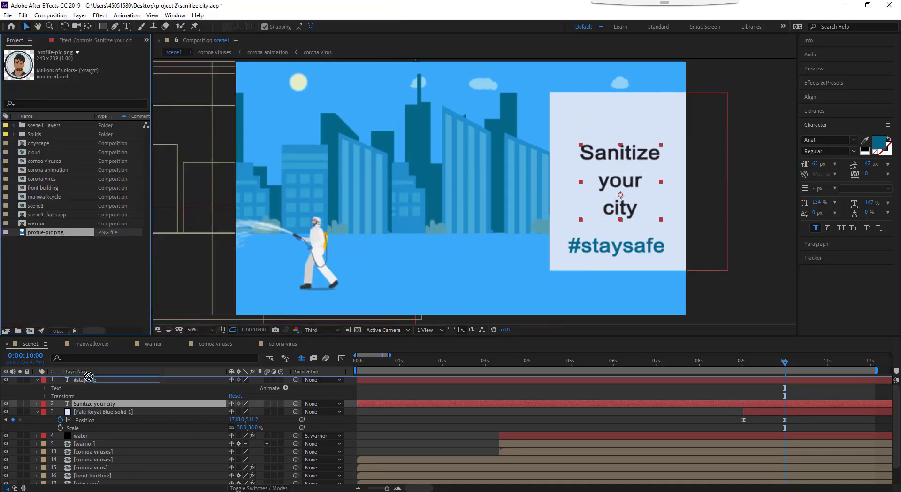
pyautogui.moveTo(34, 237); pyautogui.dragTo(141, 380)
pyautogui.moveTo(462, 188); pyautogui.dragTo(622, 125)
pyautogui.press('s')
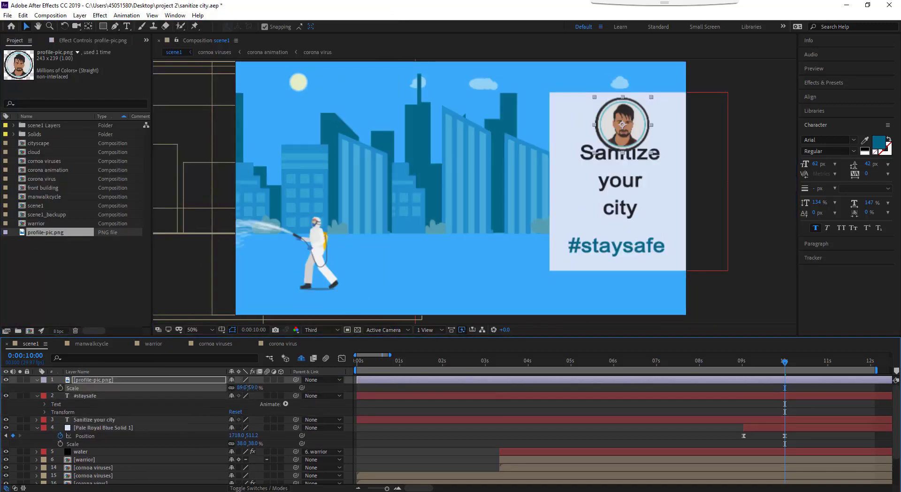
pyautogui.moveTo(257, 388); pyautogui.dragTo(242, 387)
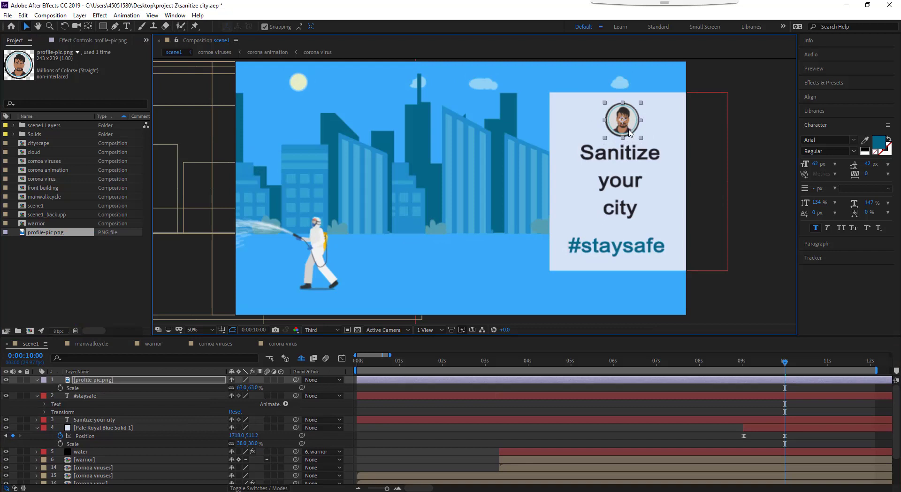
pyautogui.moveTo(631, 143); pyautogui.dragTo(631, 133)
# Parent the profile picture, '#staysafe' and title layers to the pale card solid.
pyautogui.click(620, 152)
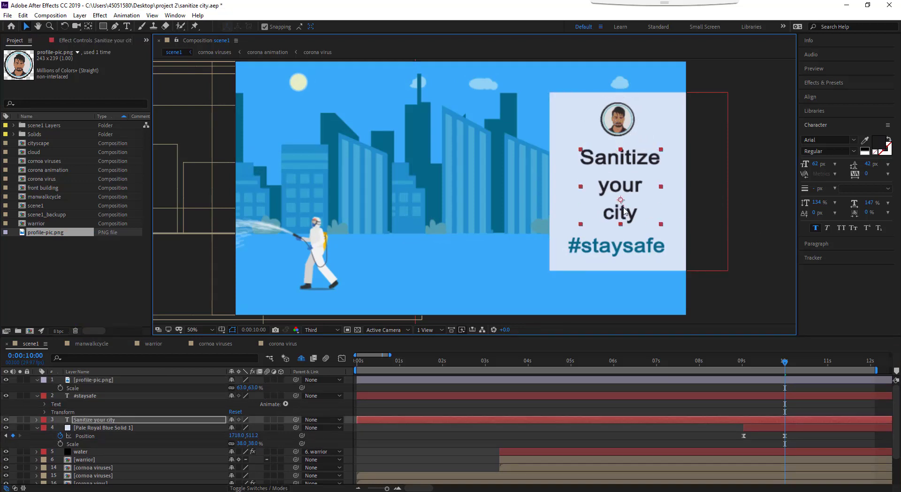
pyautogui.keyDown('shift'); pyautogui.click(617, 245); pyautogui.keyUp('shift')
pyautogui.keyDown('shift'); pyautogui.click(121, 379); pyautogui.keyUp('shift')
pyautogui.moveTo(296, 380); pyautogui.dragTo(154, 430)
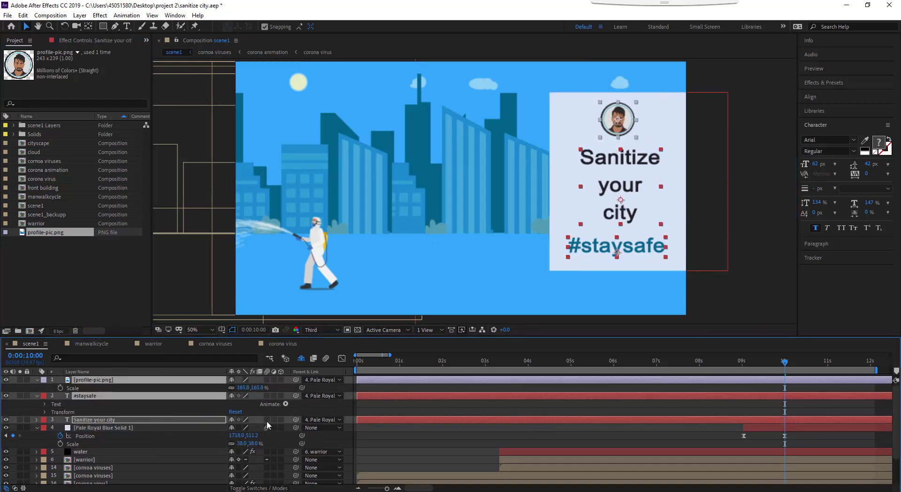
pyautogui.click(258, 458)
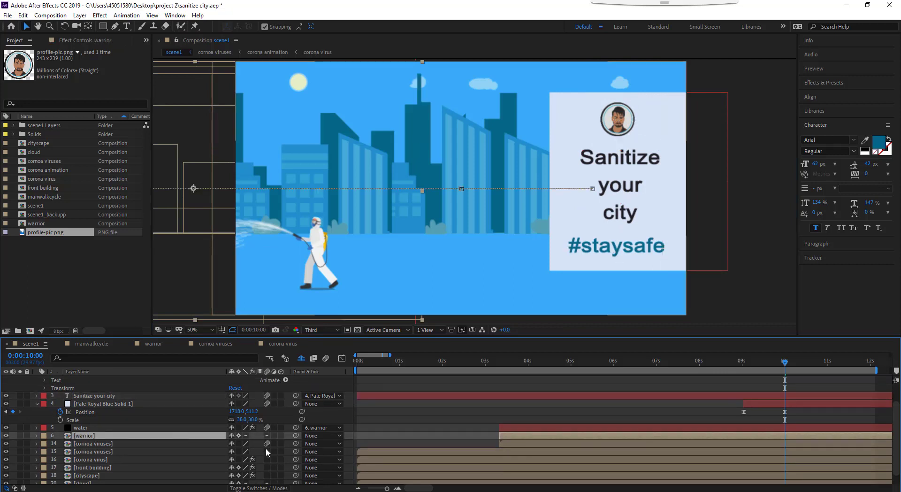
pyautogui.scroll(-2, 272, 467)
# Inspect the cornoa viruses and manwalkcycle precomps, then close them.
pyautogui.doubleClick(272, 432)
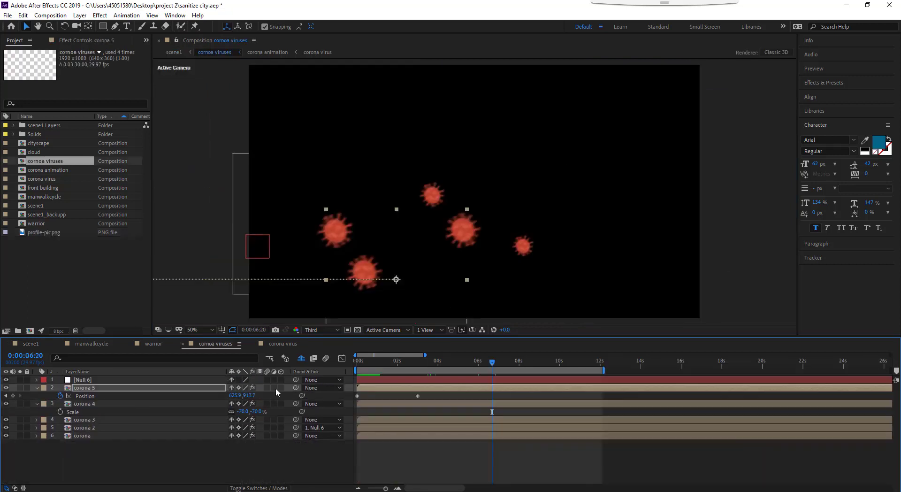
pyautogui.hotkey('ctrl', 'w')
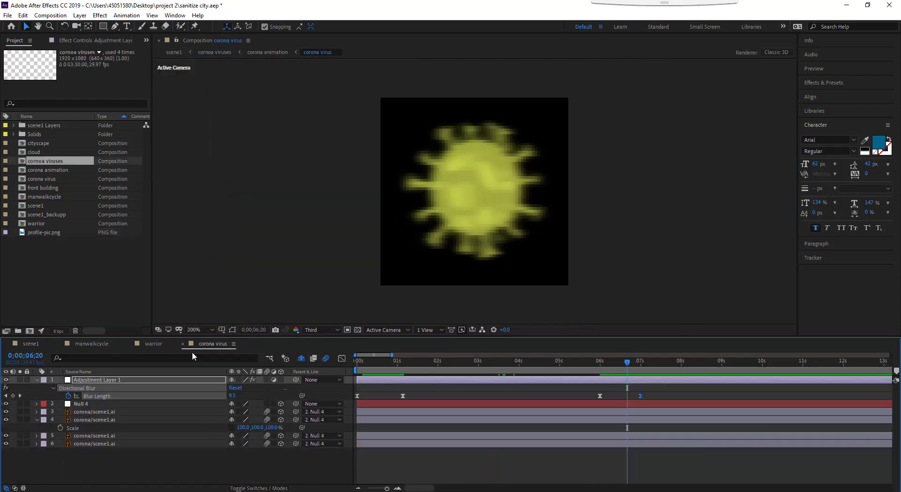
pyautogui.hotkey('ctrl', 'w')
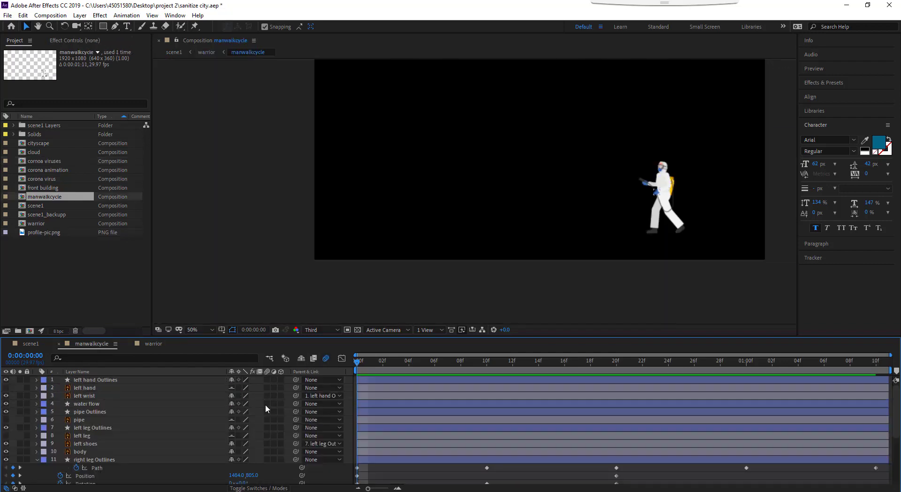
pyautogui.doubleClick(266, 380)
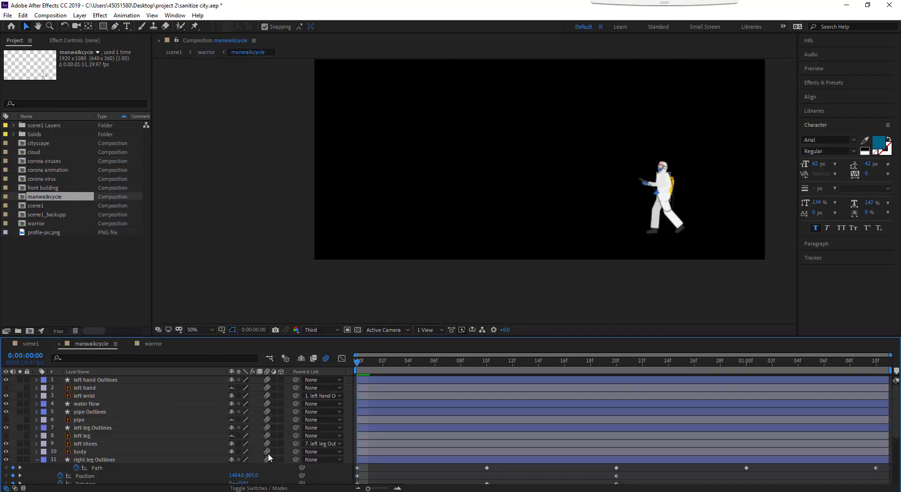
pyautogui.scroll(-3, 269, 452)
pyautogui.hotkey('ctrl', 'w')
pyautogui.hotkey('ctrl', 'w')
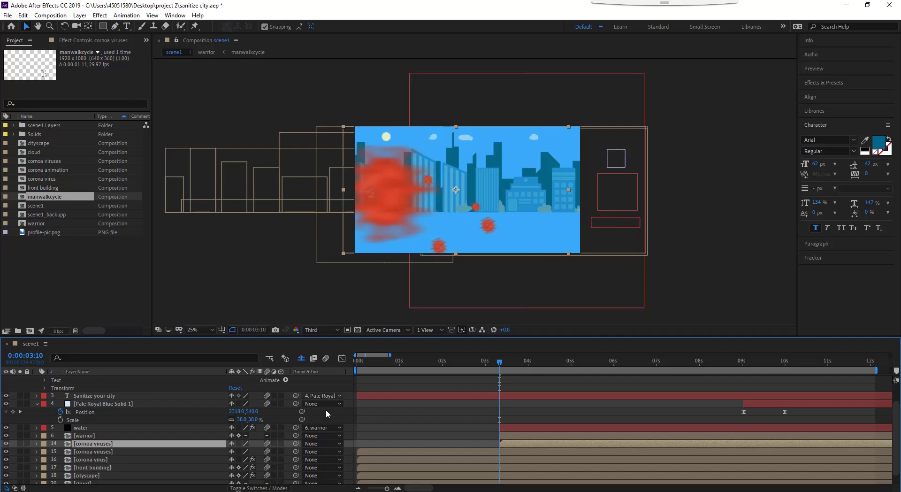
# Make the corona virus layer's 1-second Position keyframe a hold keyframe and preview scene1.
pyautogui.hotkey('ctrl', 'Down')
pyautogui.hotkey('ctrl', 'Down')
pyautogui.press('Home')
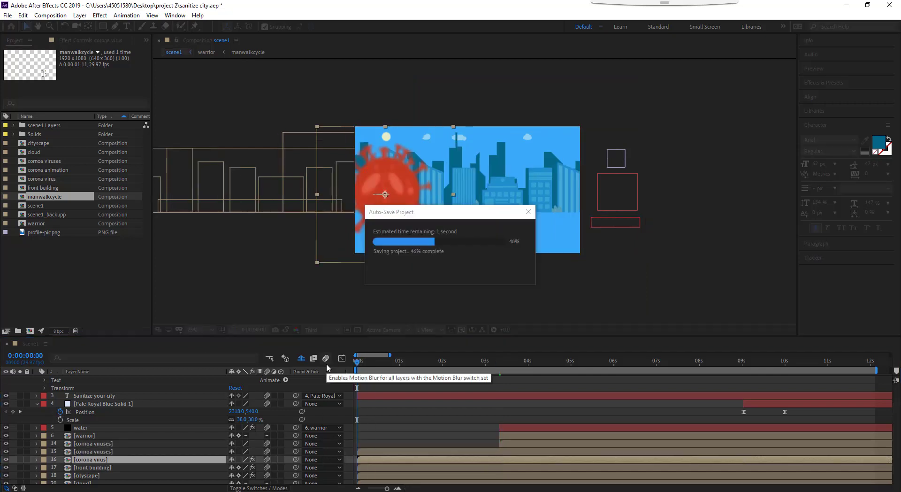
pyautogui.press('p')
pyautogui.click(401, 371)
pyautogui.rightClick(402, 468)
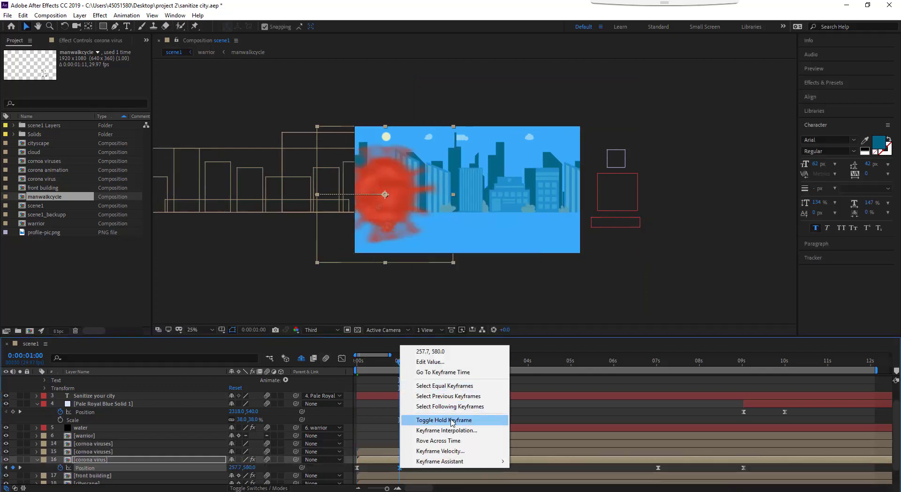
pyautogui.click(425, 421)
pyautogui.click(342, 358)
pyautogui.hotkey('shift', 'F3')
pyautogui.press('Home')
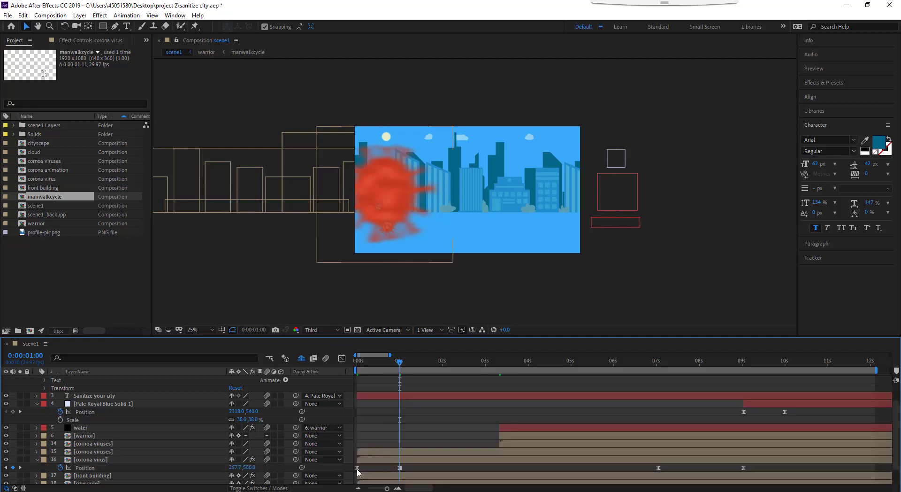
pyautogui.press('space')
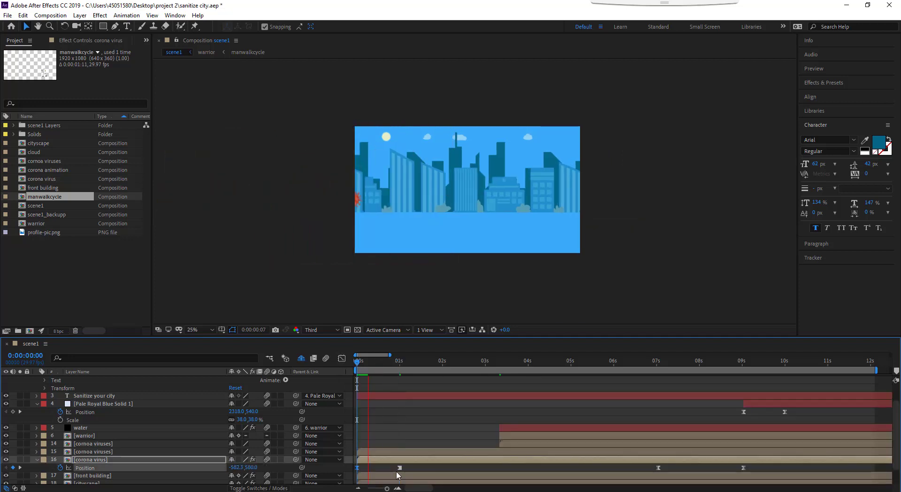
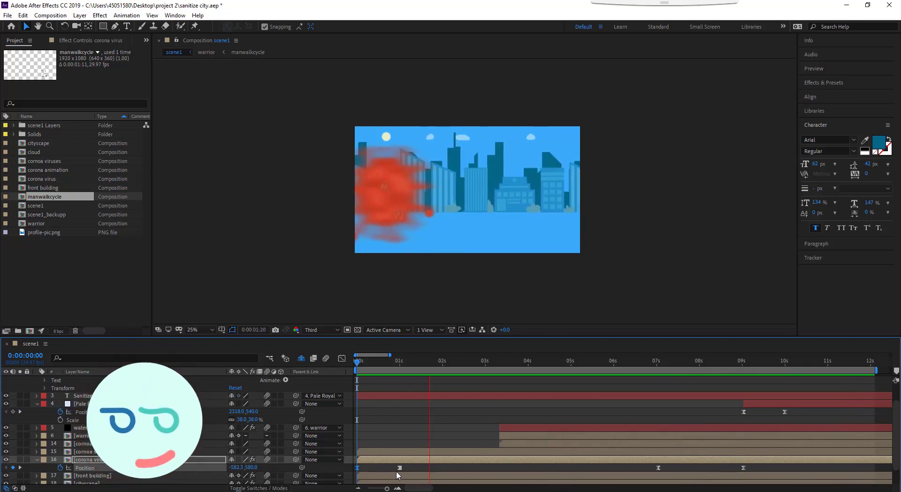
# Change the end card text to 'Take care of Yourself' and bring up the sound effects site.
pyautogui.doubleClick(550, 179)
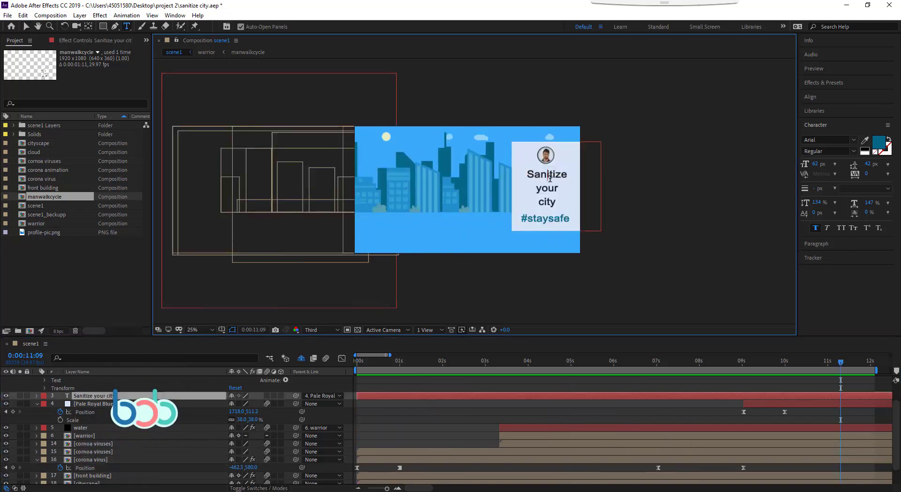
pyautogui.write('Take care of Your')
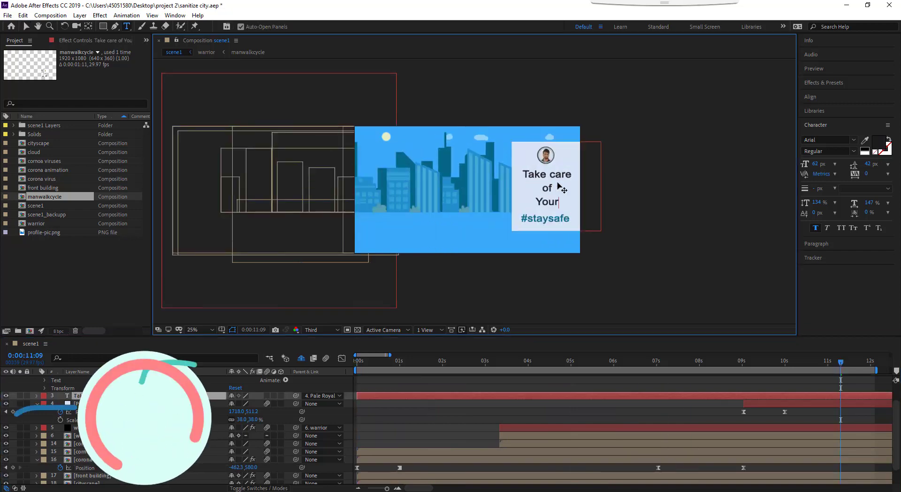
pyautogui.write('self')
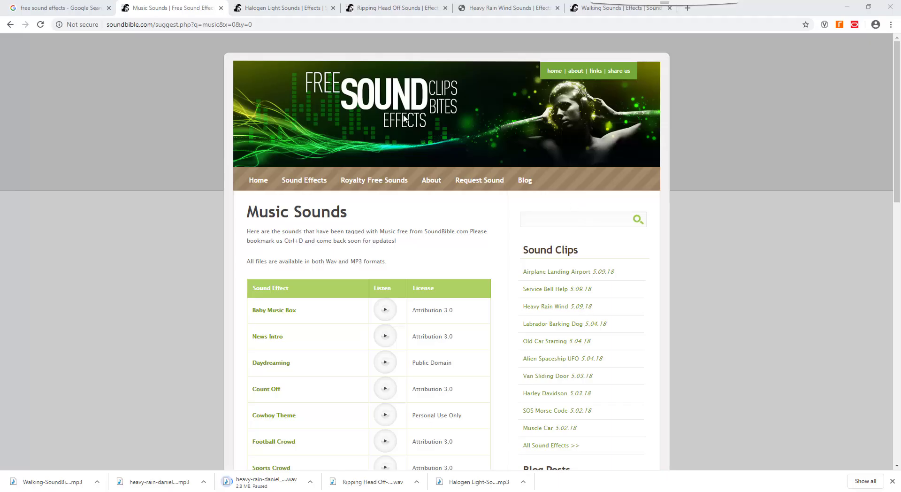
pyautogui.click(291, 24)
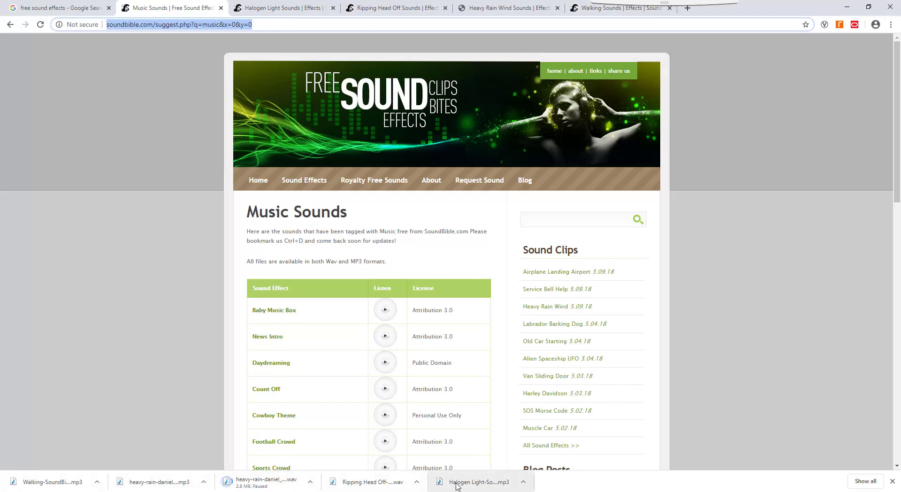
# Drag the five downloaded sound files from File Explorer into the After Effects Project panel.
pyautogui.hotkey('alt', 'Tab')
pyautogui.moveTo(173, 187)
pyautogui.mouseDown()
pyautogui.moveTo(148, 134)
pyautogui.moveTo(180, 491)
pyautogui.moveTo(26, 280)
pyautogui.mouseUp()
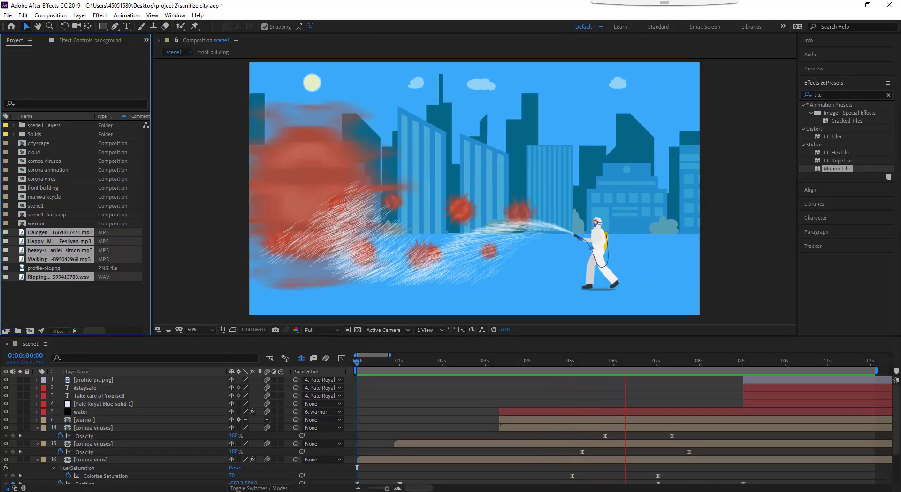
# Add the Halogen sound to scene1 as a layer starting at 0 s and show its waveform.
pyautogui.click(370, 361)
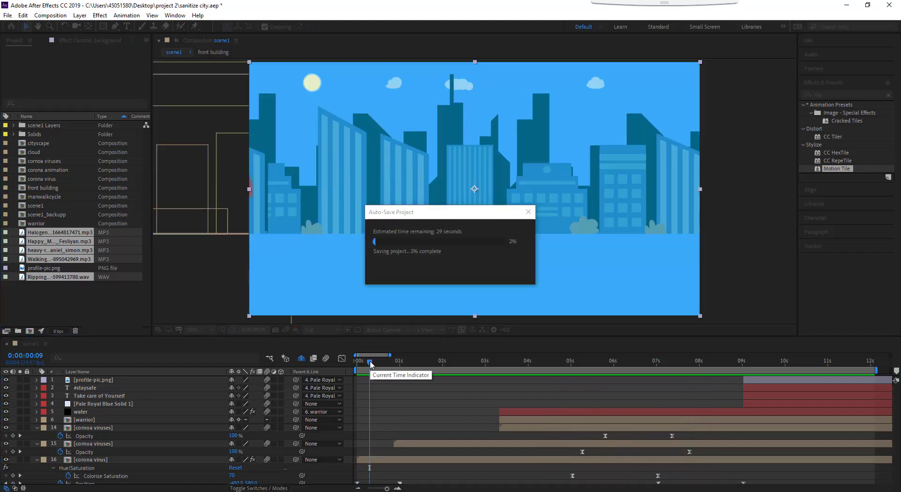
pyautogui.moveTo(370, 361); pyautogui.dragTo(357, 361)
pyautogui.click(37, 233)
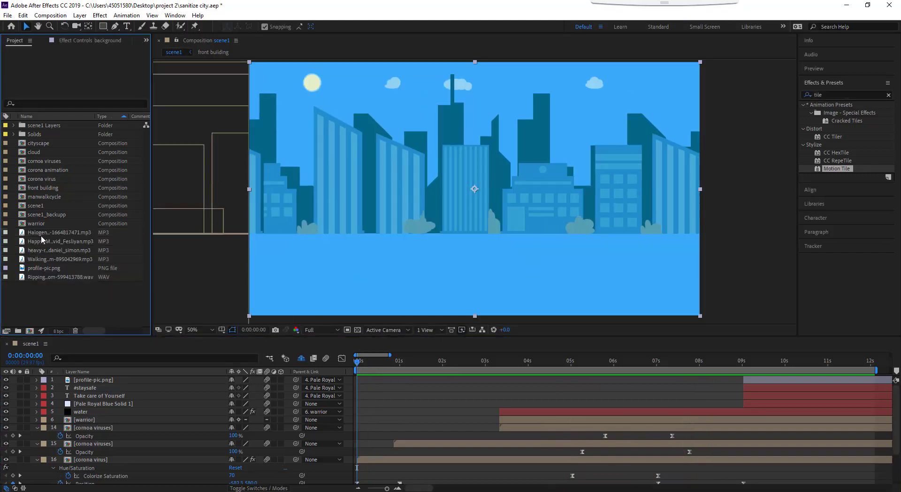
pyautogui.moveTo(33, 237)
pyautogui.mouseDown()
pyautogui.moveTo(109, 458)
pyautogui.moveTo(109, 450)
pyautogui.mouseUp()
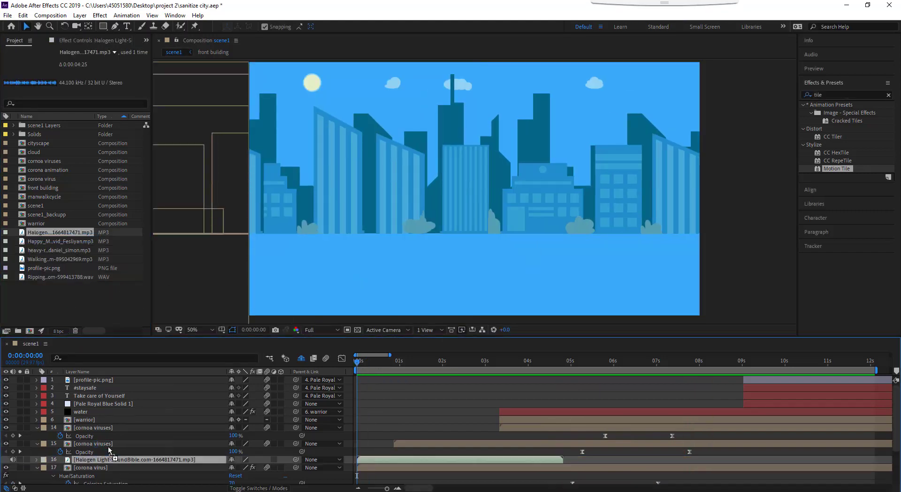
pyautogui.press('l')
pyautogui.press('l')
# Preview the scene with sound at Quarter resolution and 25% zoom.
pyautogui.scroll(-3, 134, 447)
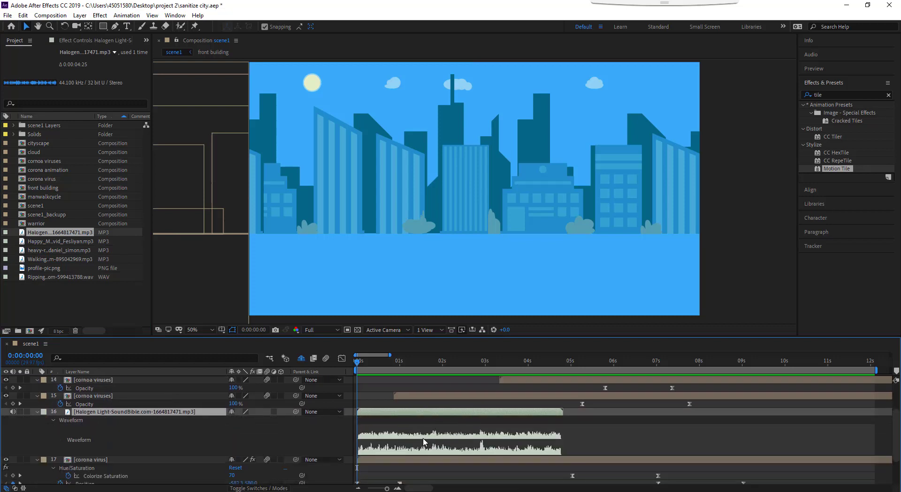
pyautogui.click(332, 333)
pyautogui.click(321, 383)
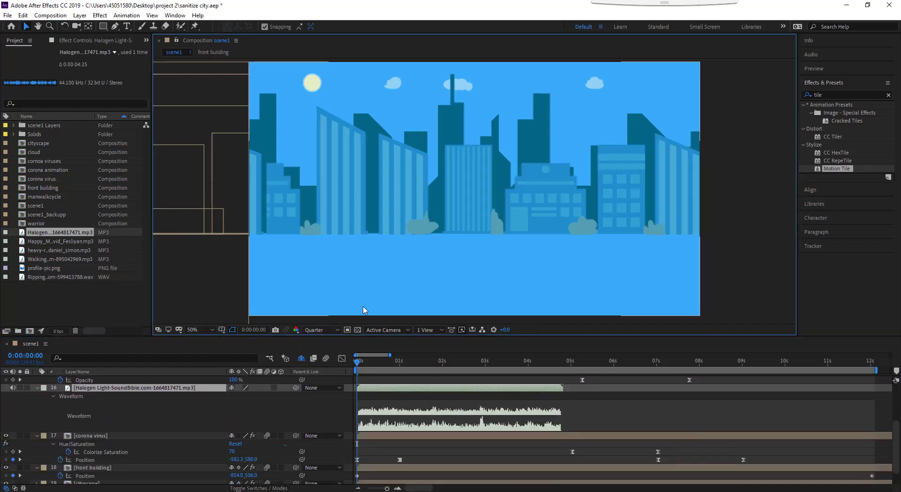
pyautogui.press(',')
pyautogui.press(',')
pyautogui.press('space')
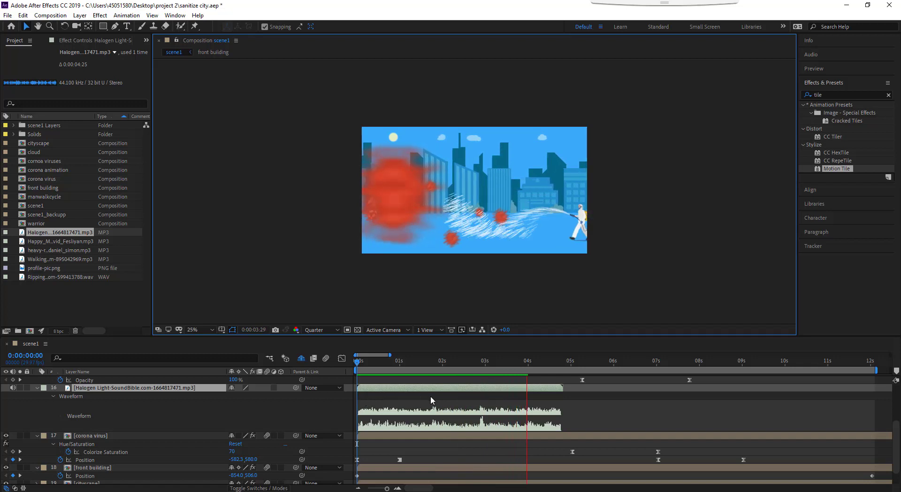
# Lower the Halogen sound's Audio Levels around 0:00:04:22, near the layer's end.
pyautogui.click(546, 365)
pyautogui.moveTo(546, 366); pyautogui.dragTo(541, 365)
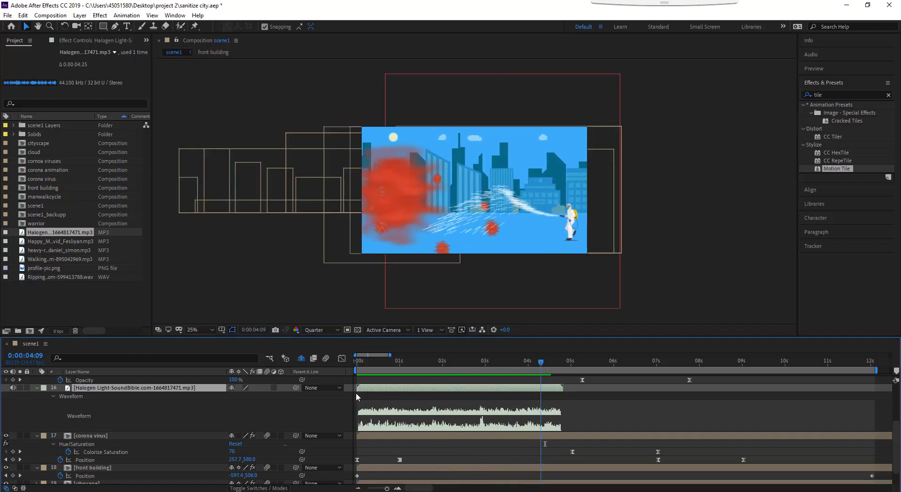
pyautogui.click(56, 398)
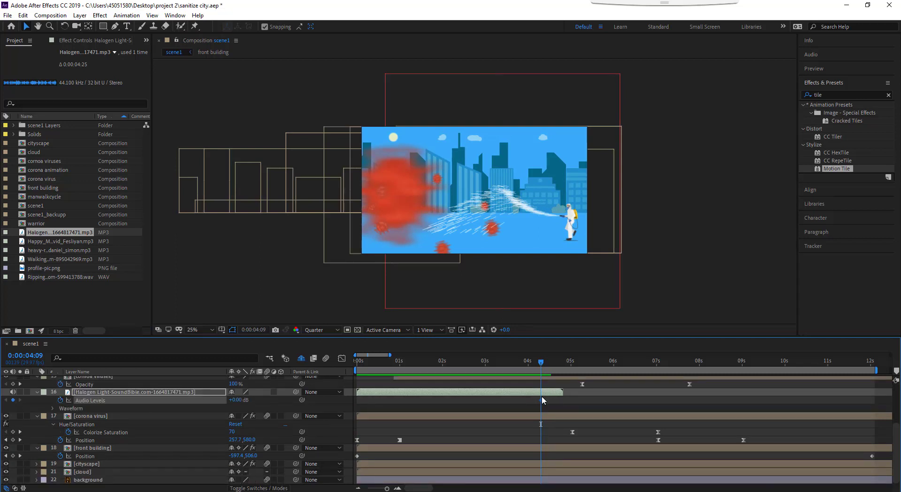
pyautogui.click(54, 409)
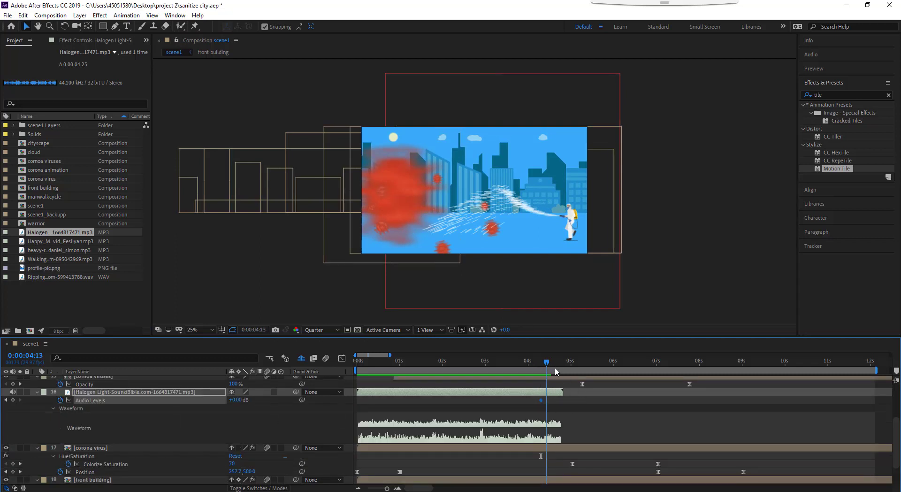
pyautogui.moveTo(556, 371); pyautogui.dragTo(560, 372)
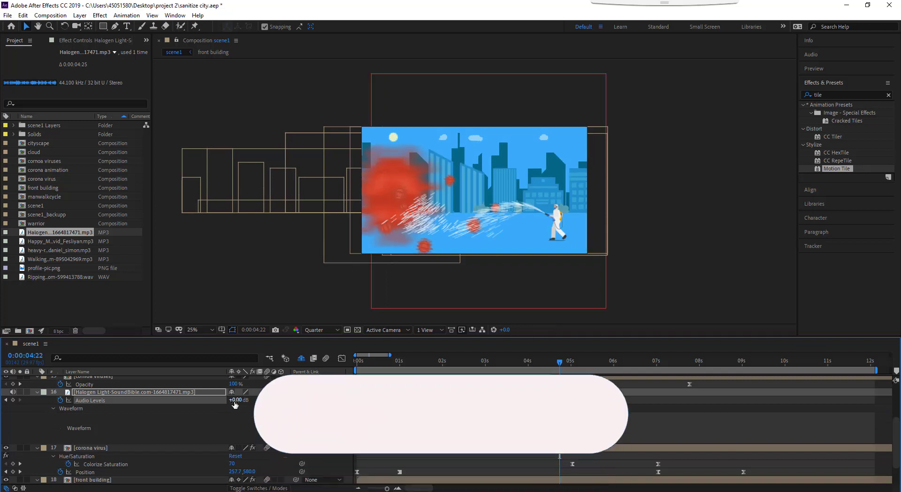
pyautogui.moveTo(234, 401); pyautogui.dragTo(225, 404)
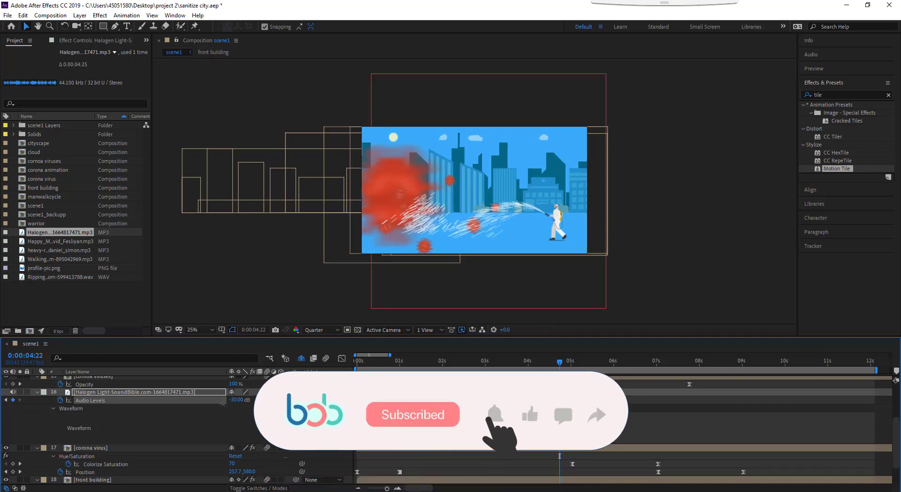
# Rewind to the start and scrub through the first seconds of the animation.
pyautogui.click(494, 363)
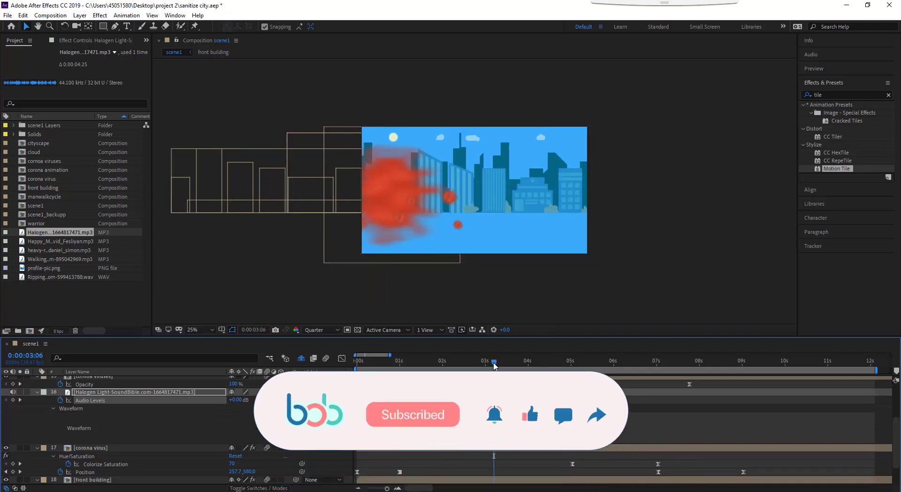
pyautogui.moveTo(477, 362); pyautogui.dragTo(282, 378)
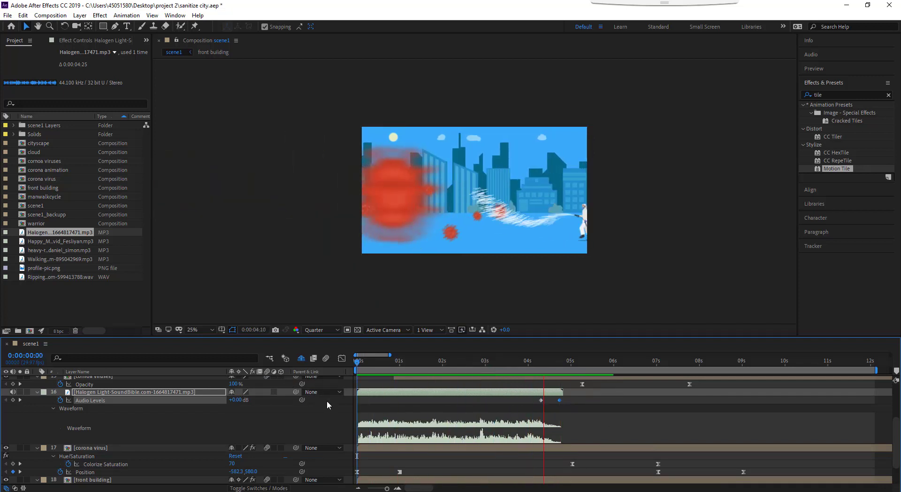
pyautogui.click(377, 361)
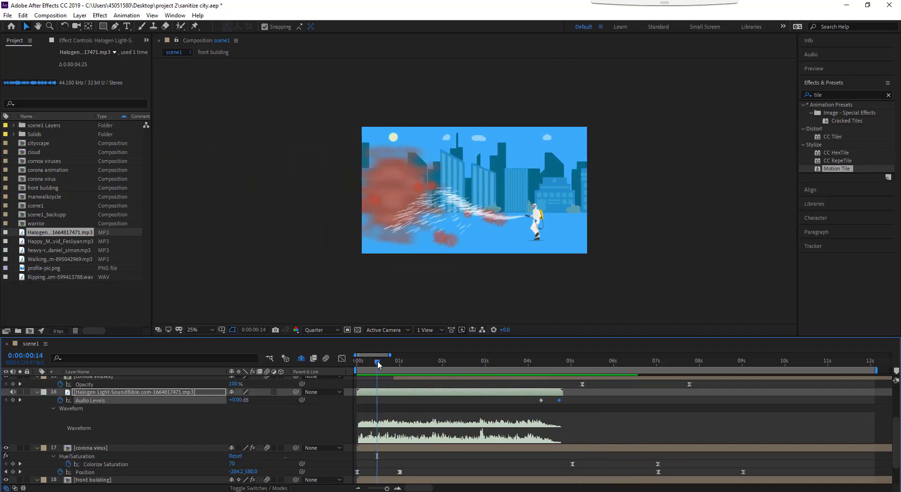
pyautogui.scroll(2, 389, 404)
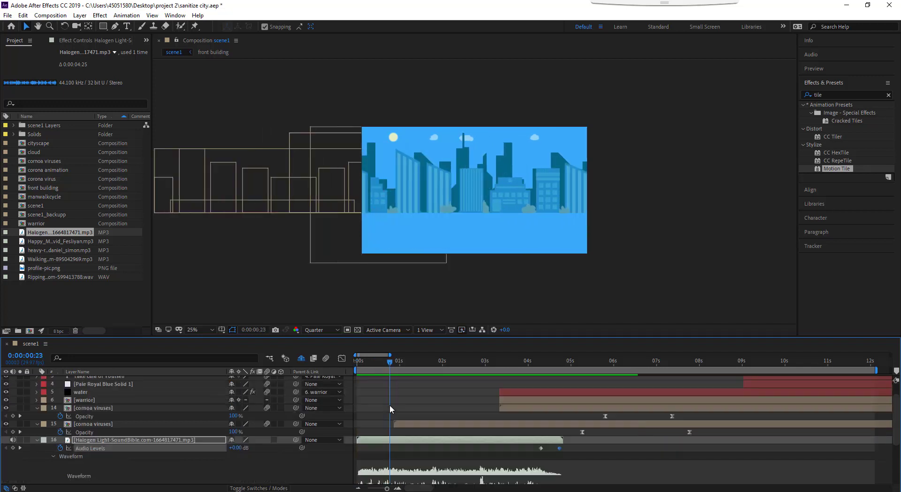
pyautogui.click(390, 361)
pyautogui.moveTo(397, 366); pyautogui.dragTo(500, 376)
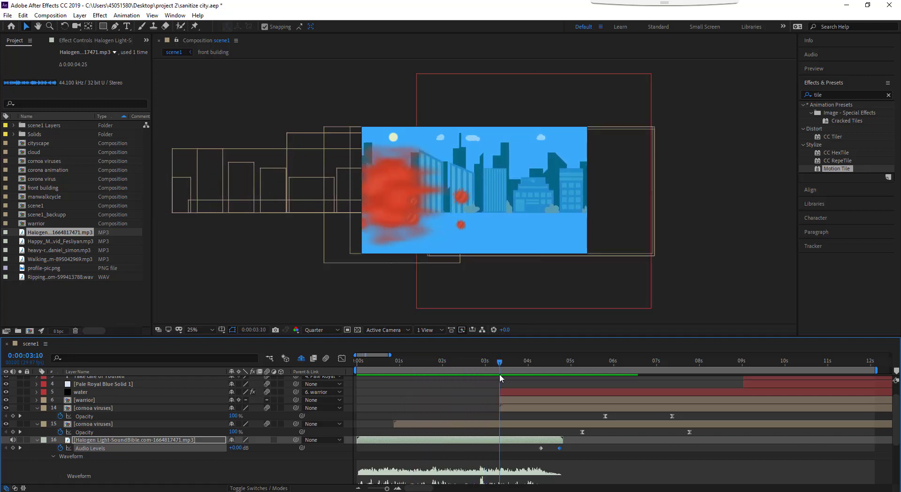
# Select the water and warrior layers, try shifting them later, then undo the move.
pyautogui.click(501, 425)
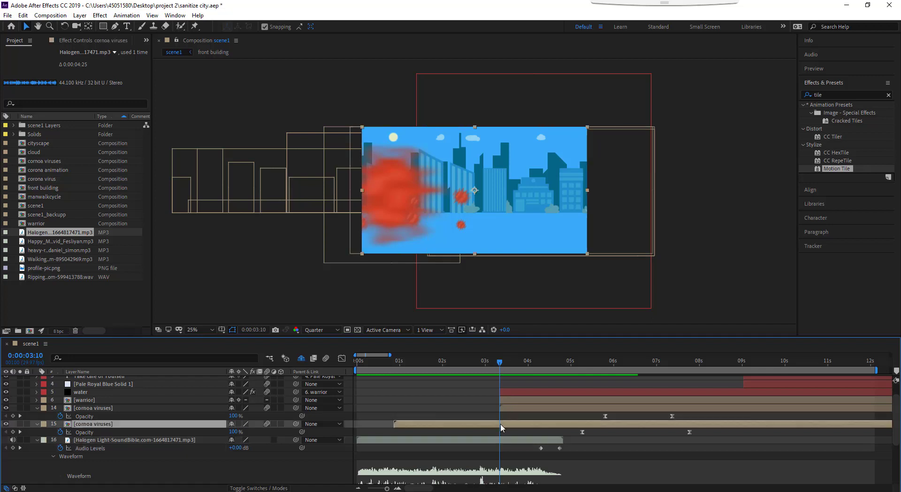
pyautogui.scroll(2, 501, 424)
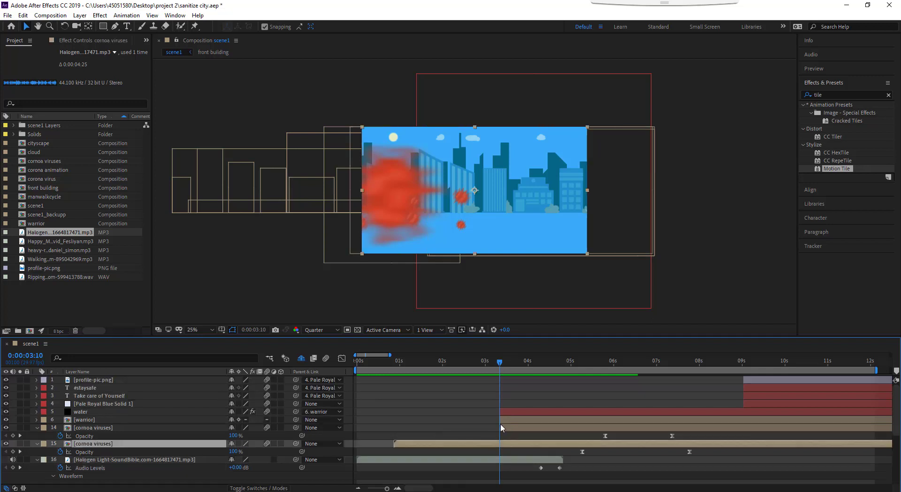
pyautogui.keyDown('shift'); pyautogui.click(836, 382); pyautogui.keyUp('shift')
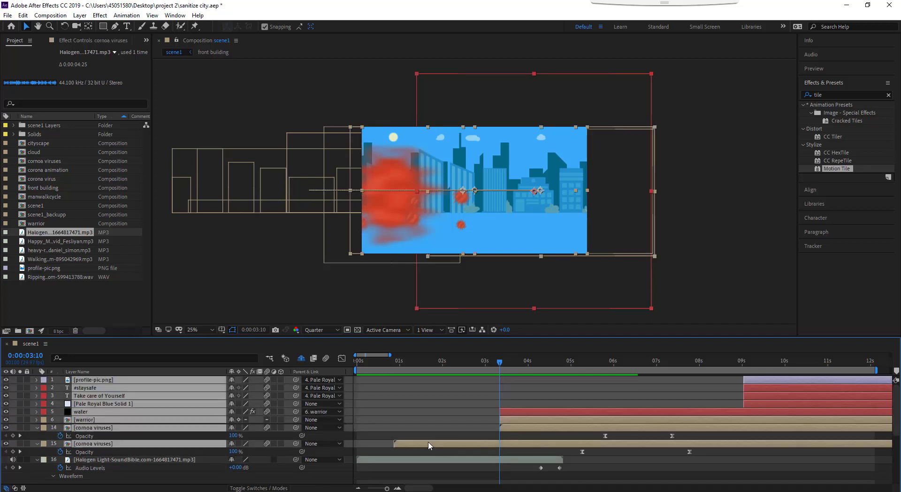
pyautogui.click(434, 425)
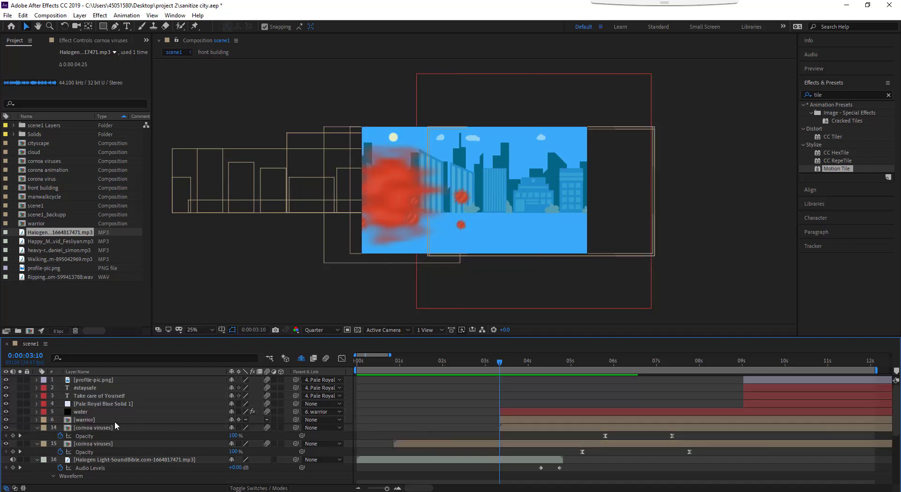
pyautogui.click(115, 420)
pyautogui.keyDown('shift'); pyautogui.click(117, 413); pyautogui.keyUp('shift')
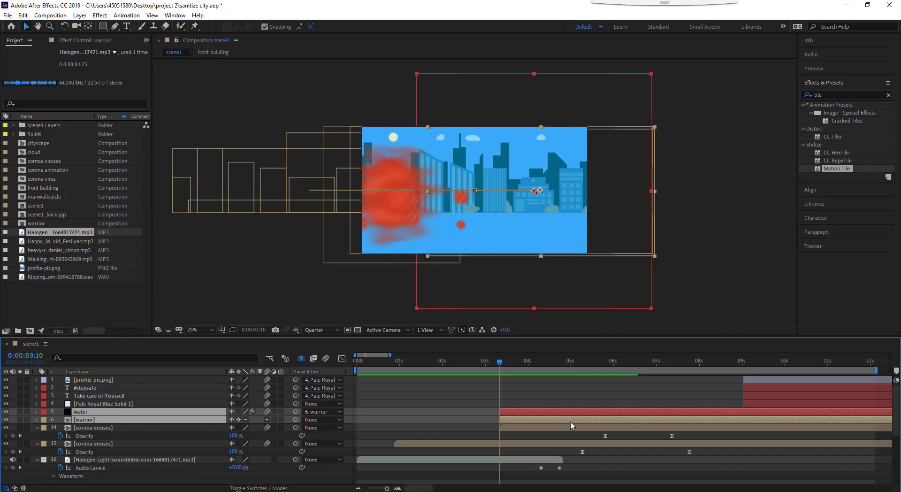
pyautogui.moveTo(571, 422); pyautogui.dragTo(598, 422)
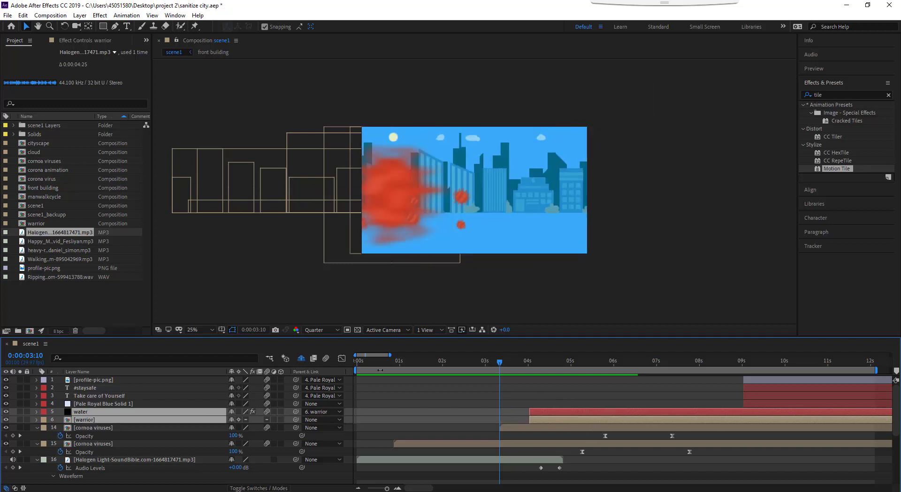
pyautogui.hotkey('ctrl', 'z')
# Return the time to 0:00:03:10 and select the Walking sound file.
pyautogui.click(383, 364)
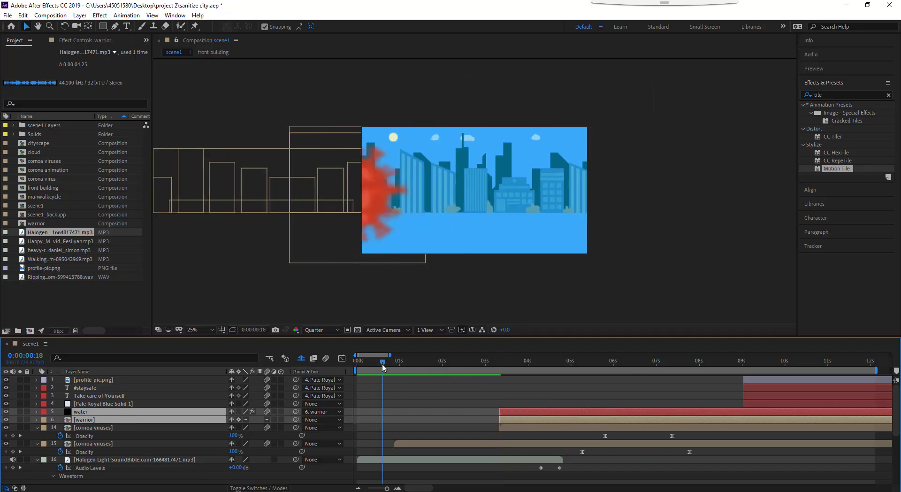
pyautogui.moveTo(383, 364); pyautogui.dragTo(499, 364)
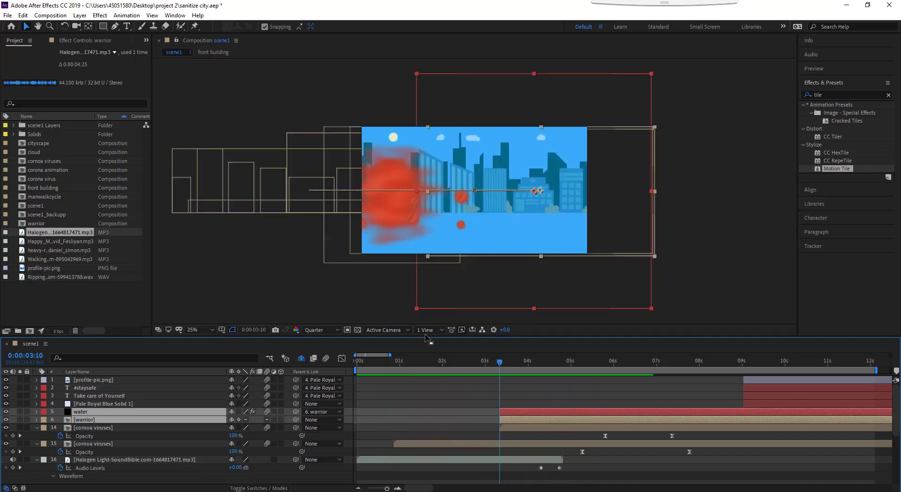
pyautogui.click(47, 259)
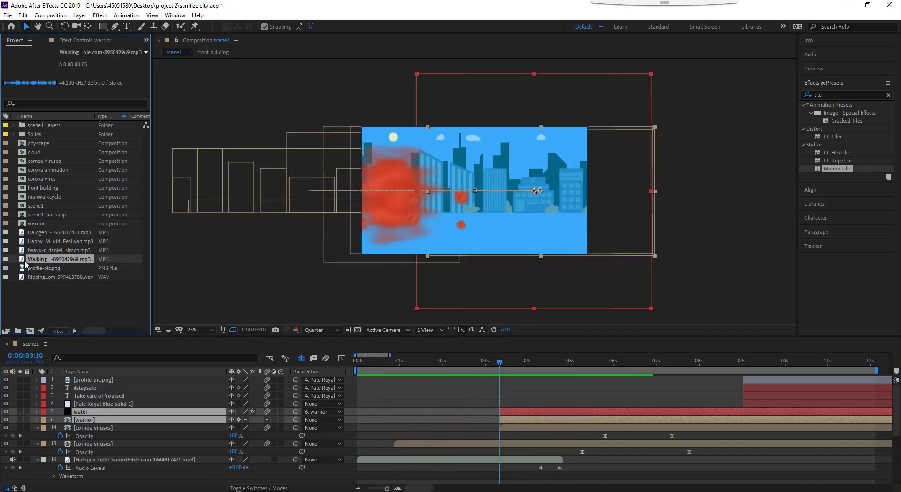
# Add the Walking sound as a layer at 0:00:03:10 and preview at Full resolution.
pyautogui.moveTo(25, 265); pyautogui.dragTo(69, 411)
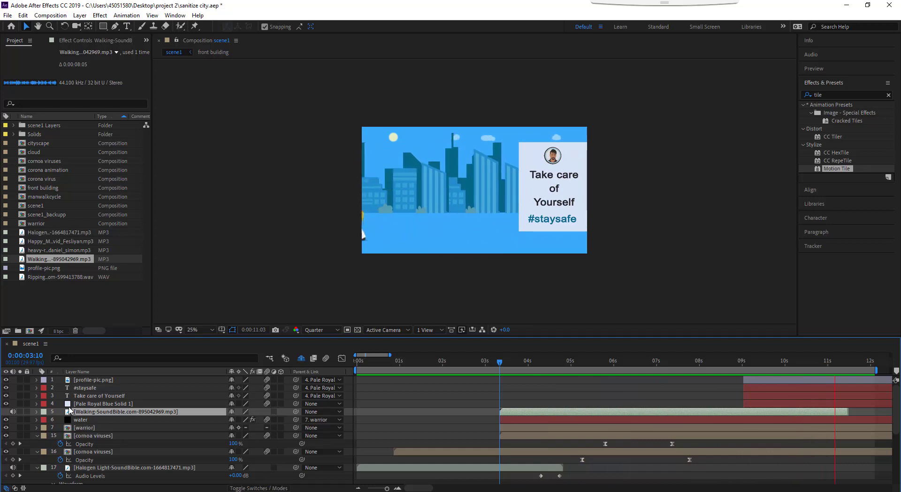
pyautogui.click(400, 360)
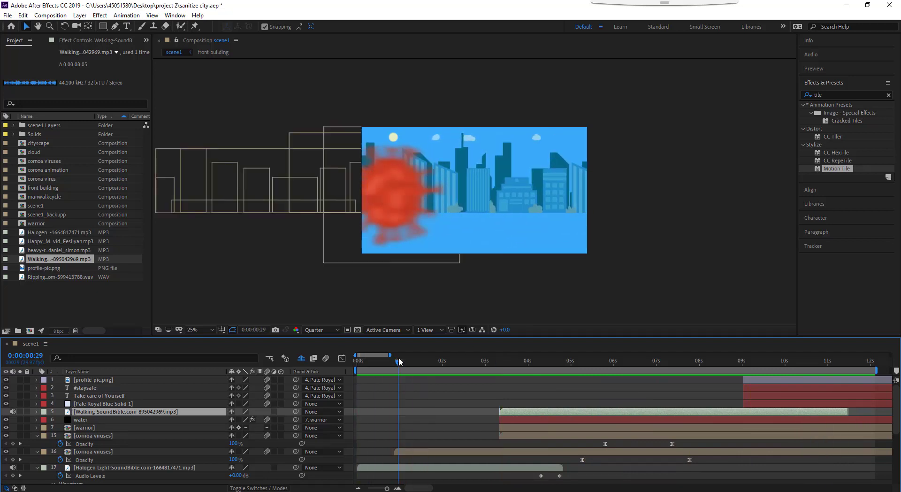
pyautogui.click(322, 330)
pyautogui.click(324, 351)
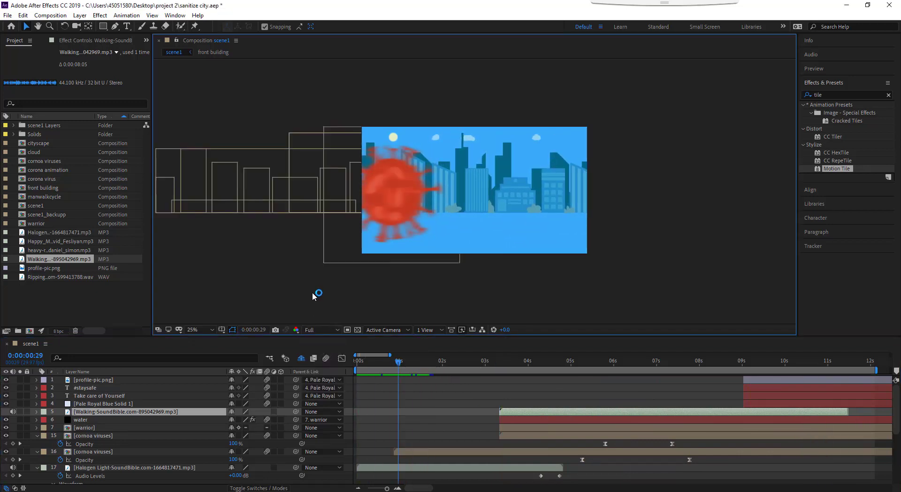
# Add scene1 to the Adobe Media Encoder queue for rendering.
pyautogui.click(312, 292)
pyautogui.click(50, 15)
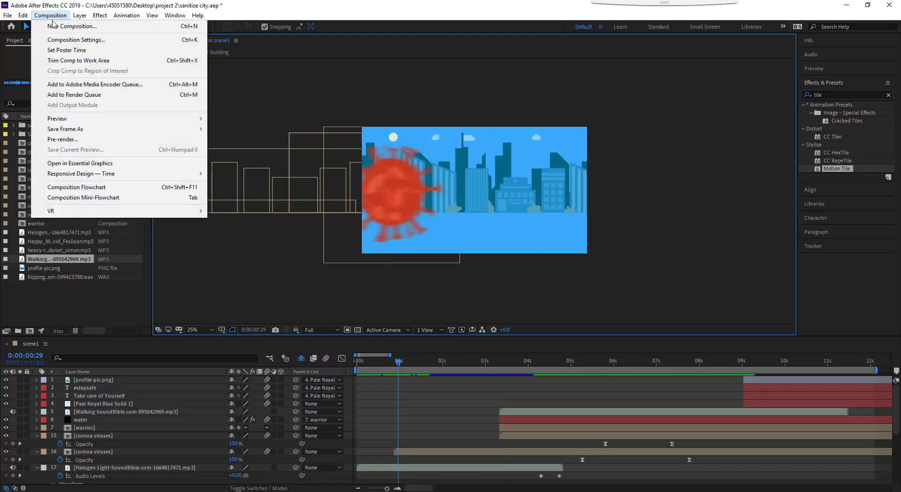
pyautogui.click(71, 85)
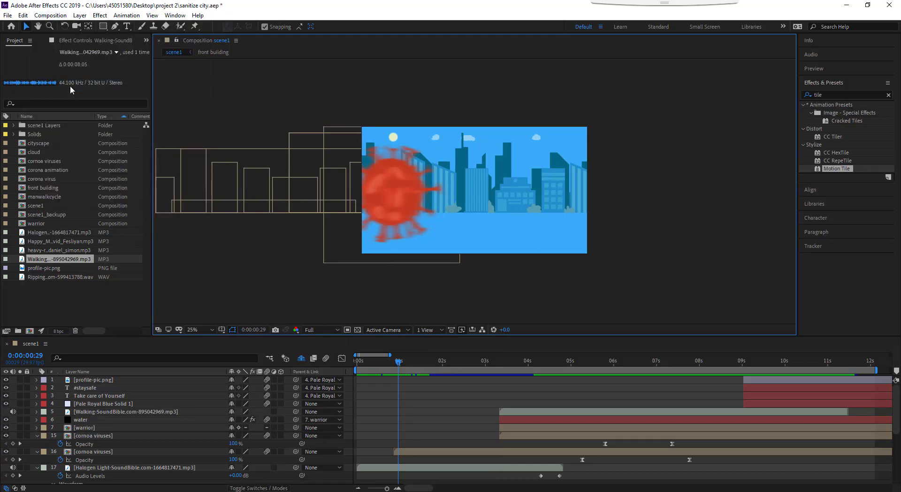